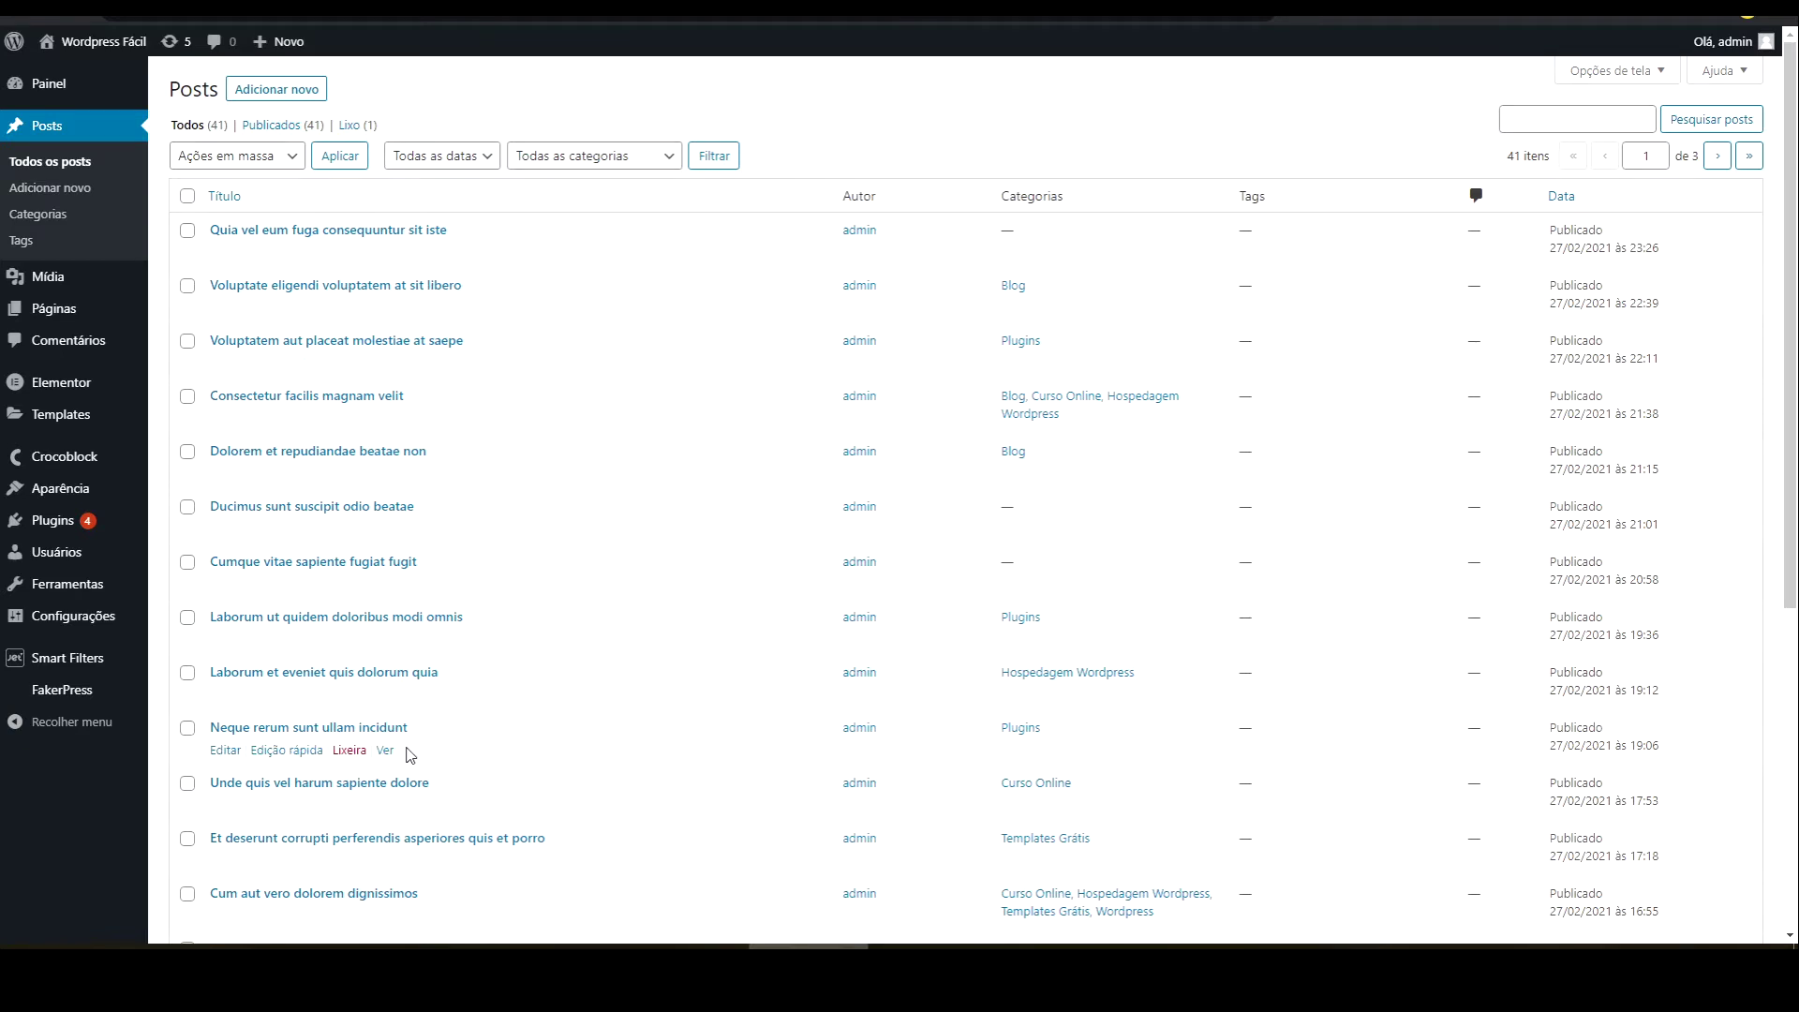
- Show only the active installed plugins and deactivate the FakerPress plugin
{"action": "mouse_move", "coordinate": [89, 525]}
{"action": "left_click", "coordinate": [187, 523]}
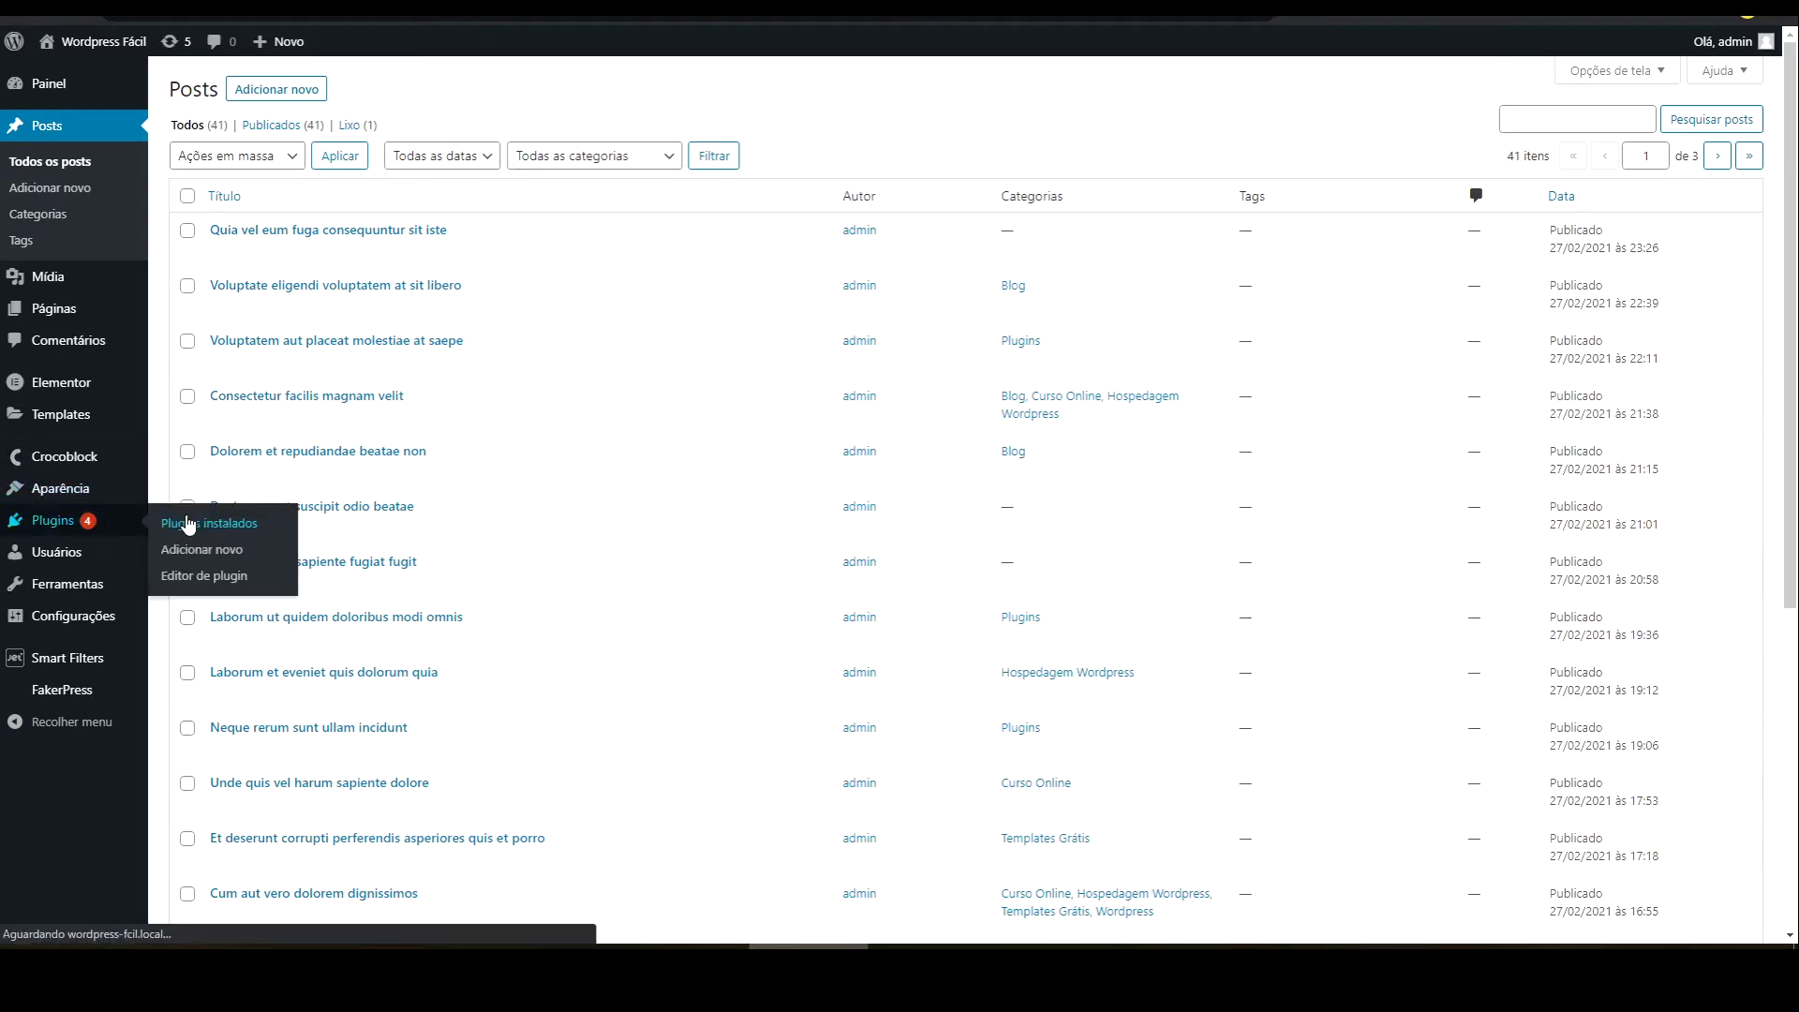
{"action": "left_click", "coordinate": [260, 132]}
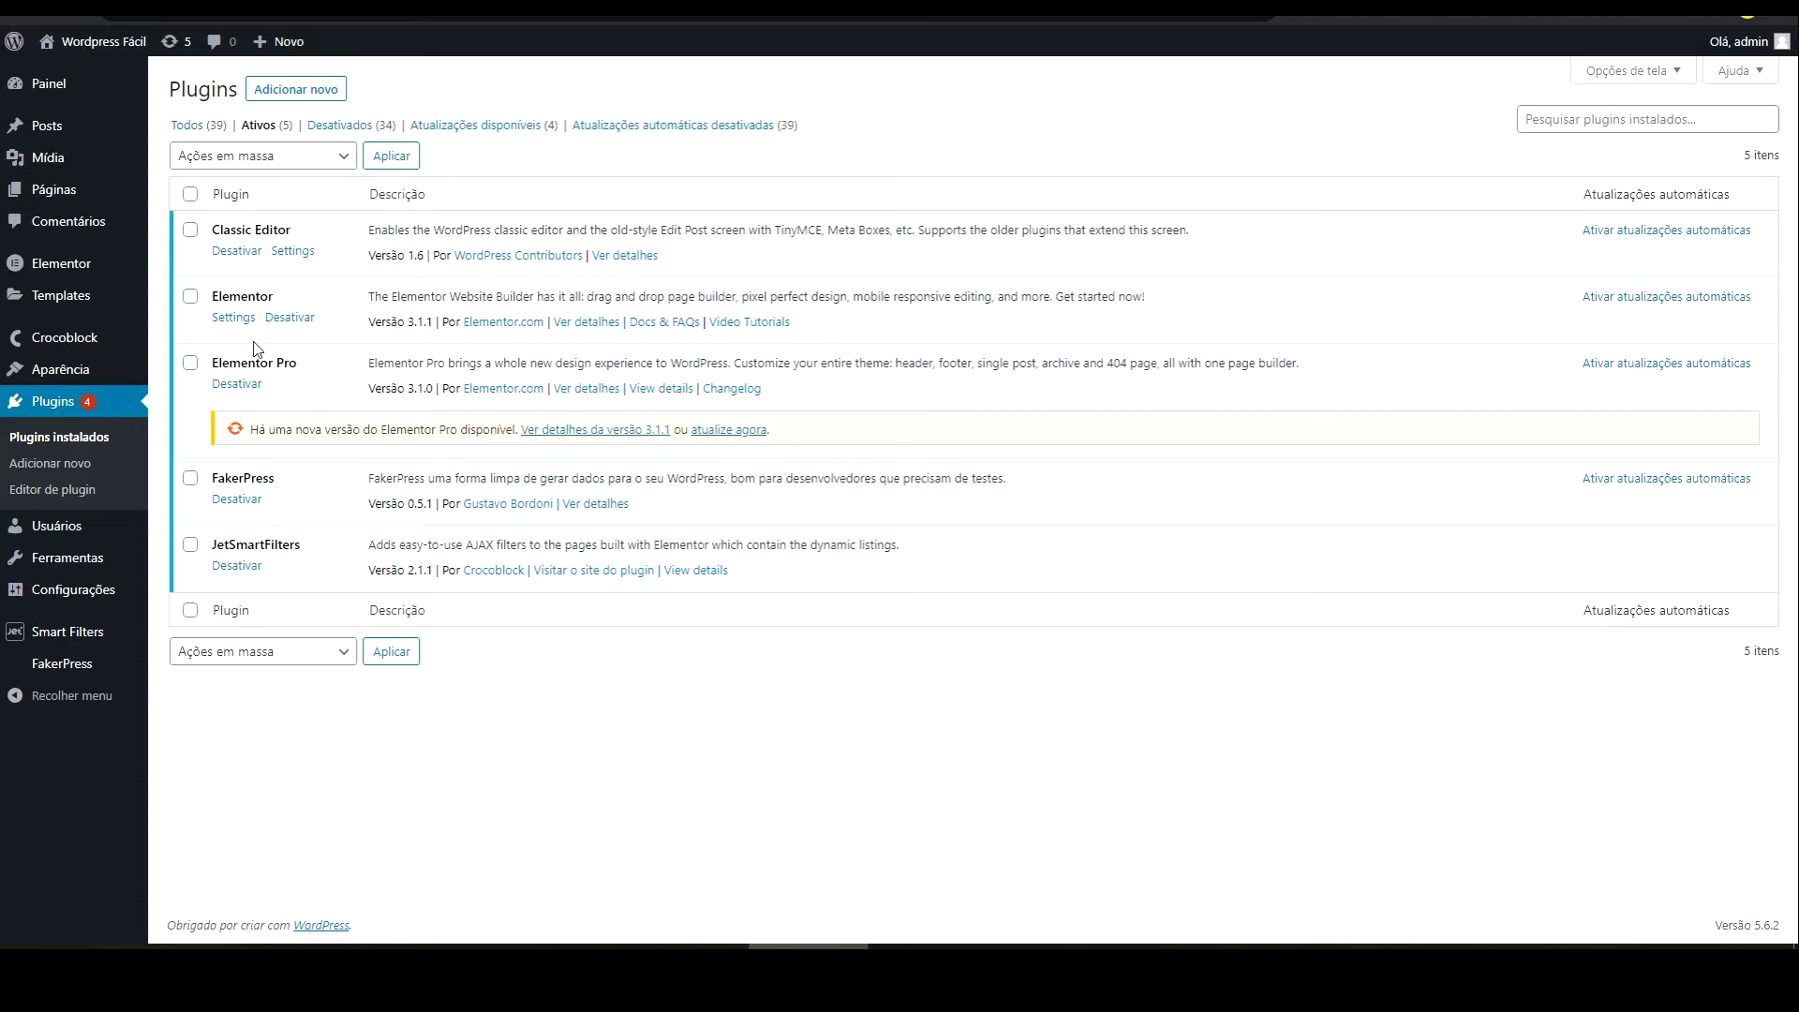
{"action": "left_click", "coordinate": [239, 502]}
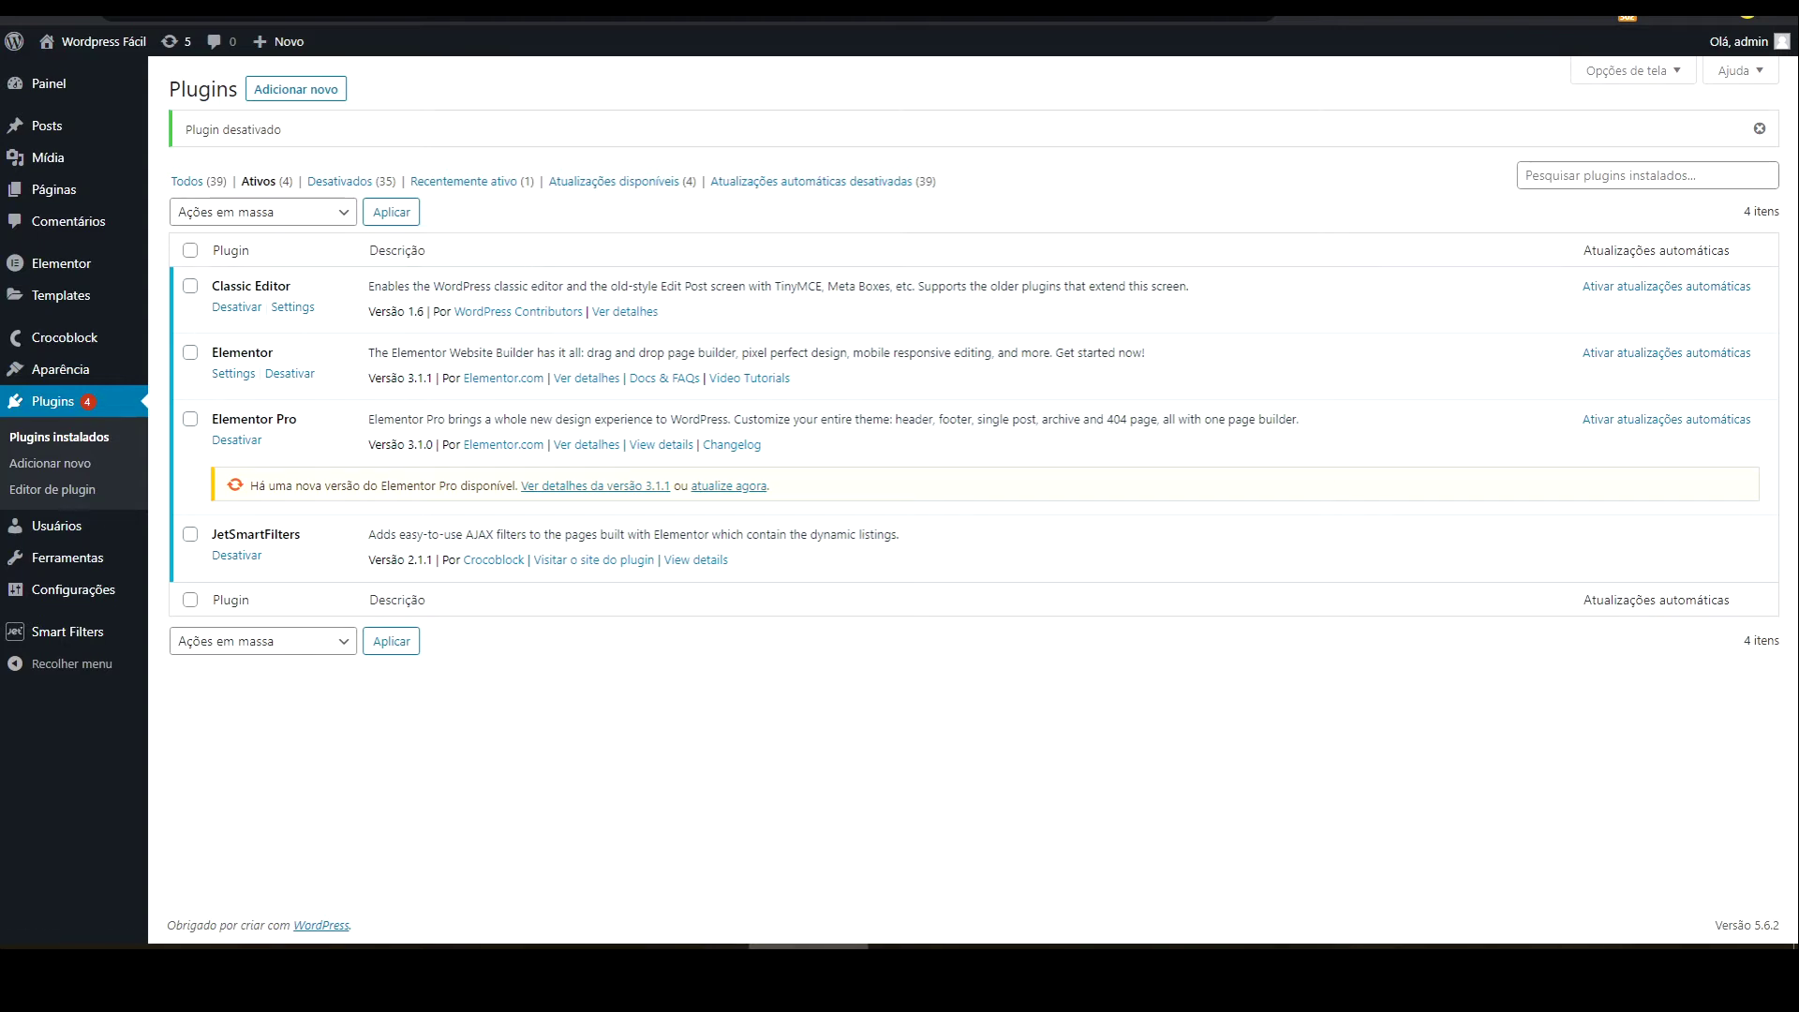
- Review the post grid page in Elementor, the list of all posts and the post categories in the WordPress dashboard
{"action": "left_click", "coordinate": [1171, 8]}
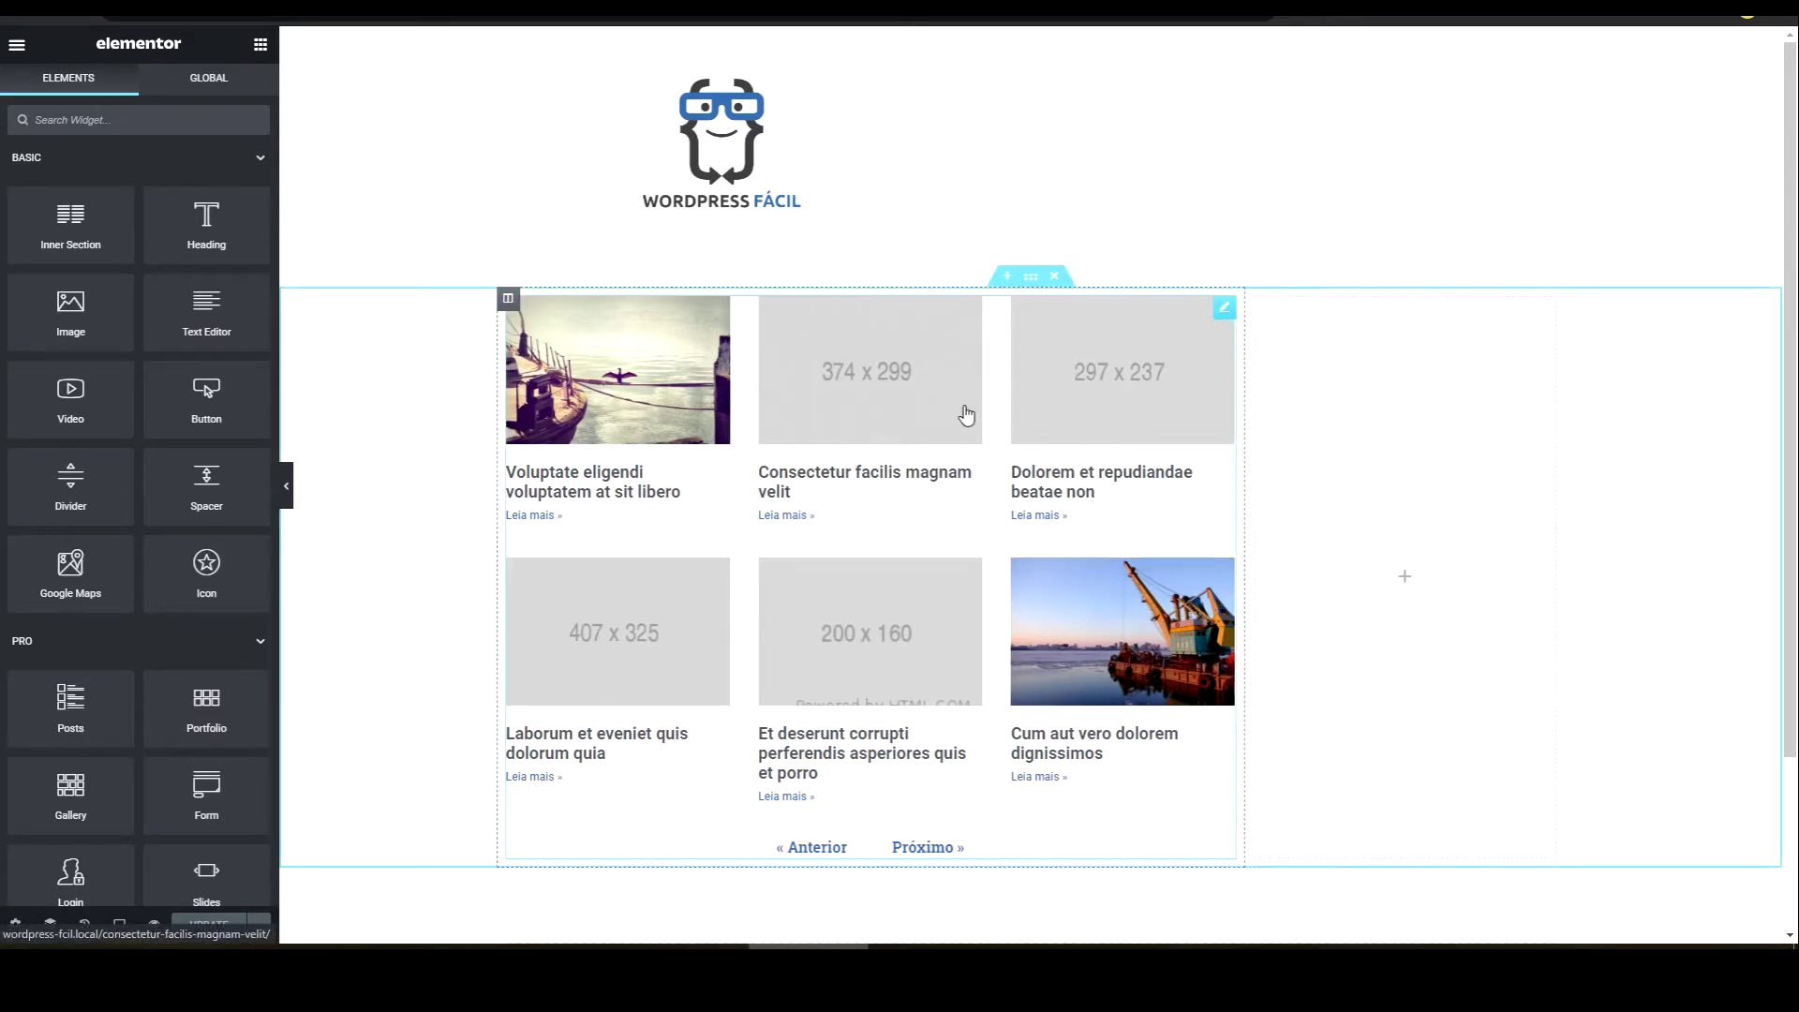
{"action": "left_click", "coordinate": [936, 8]}
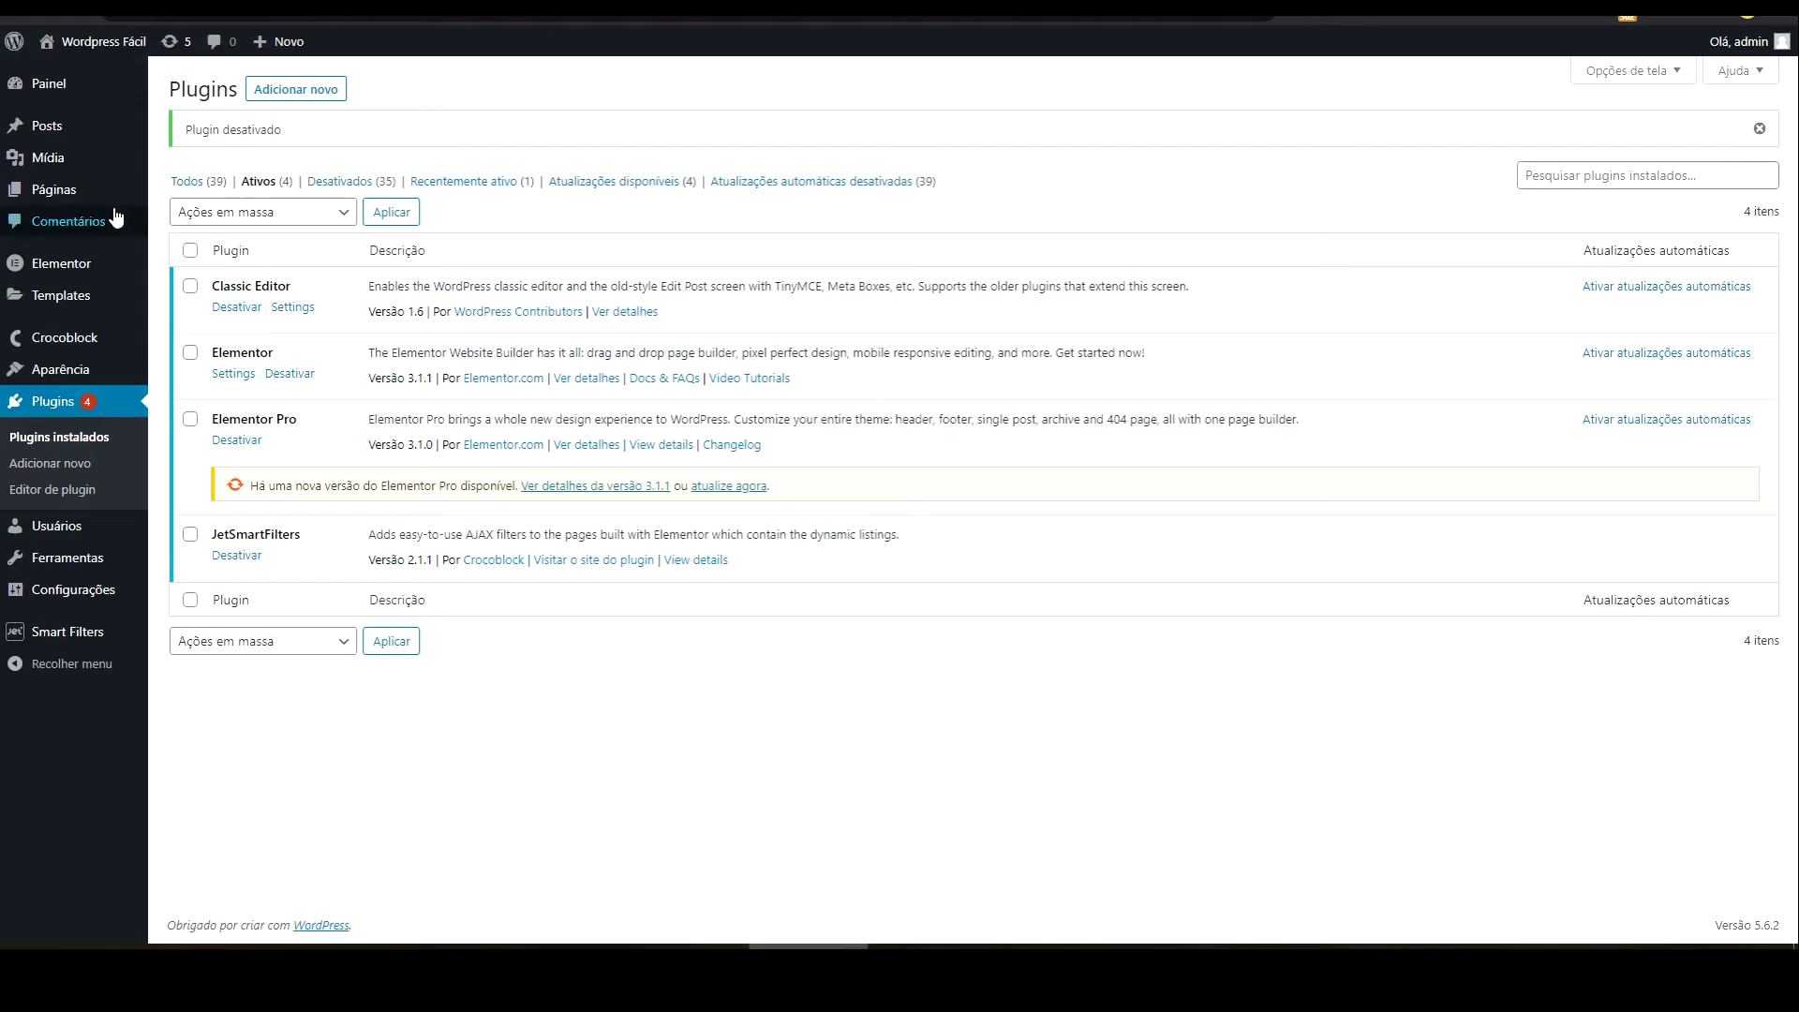
{"action": "mouse_move", "coordinate": [66, 127]}
{"action": "left_click", "coordinate": [47, 125]}
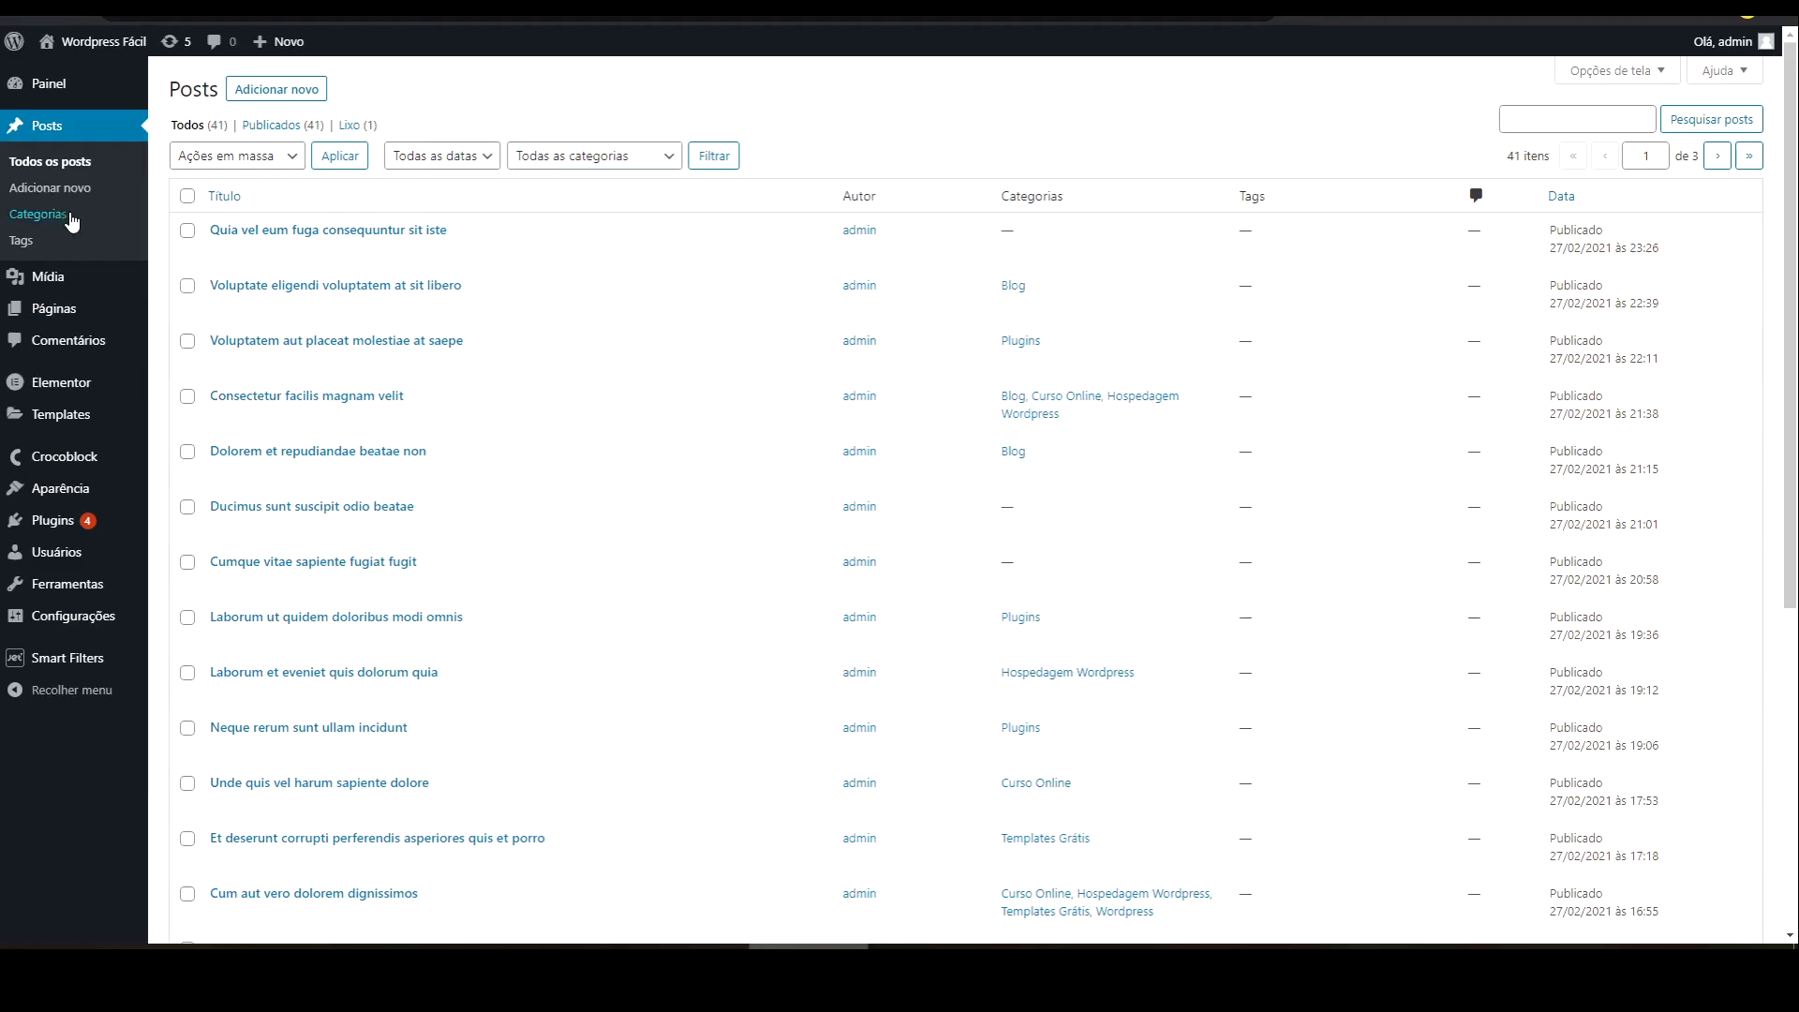
{"action": "left_click", "coordinate": [37, 214]}
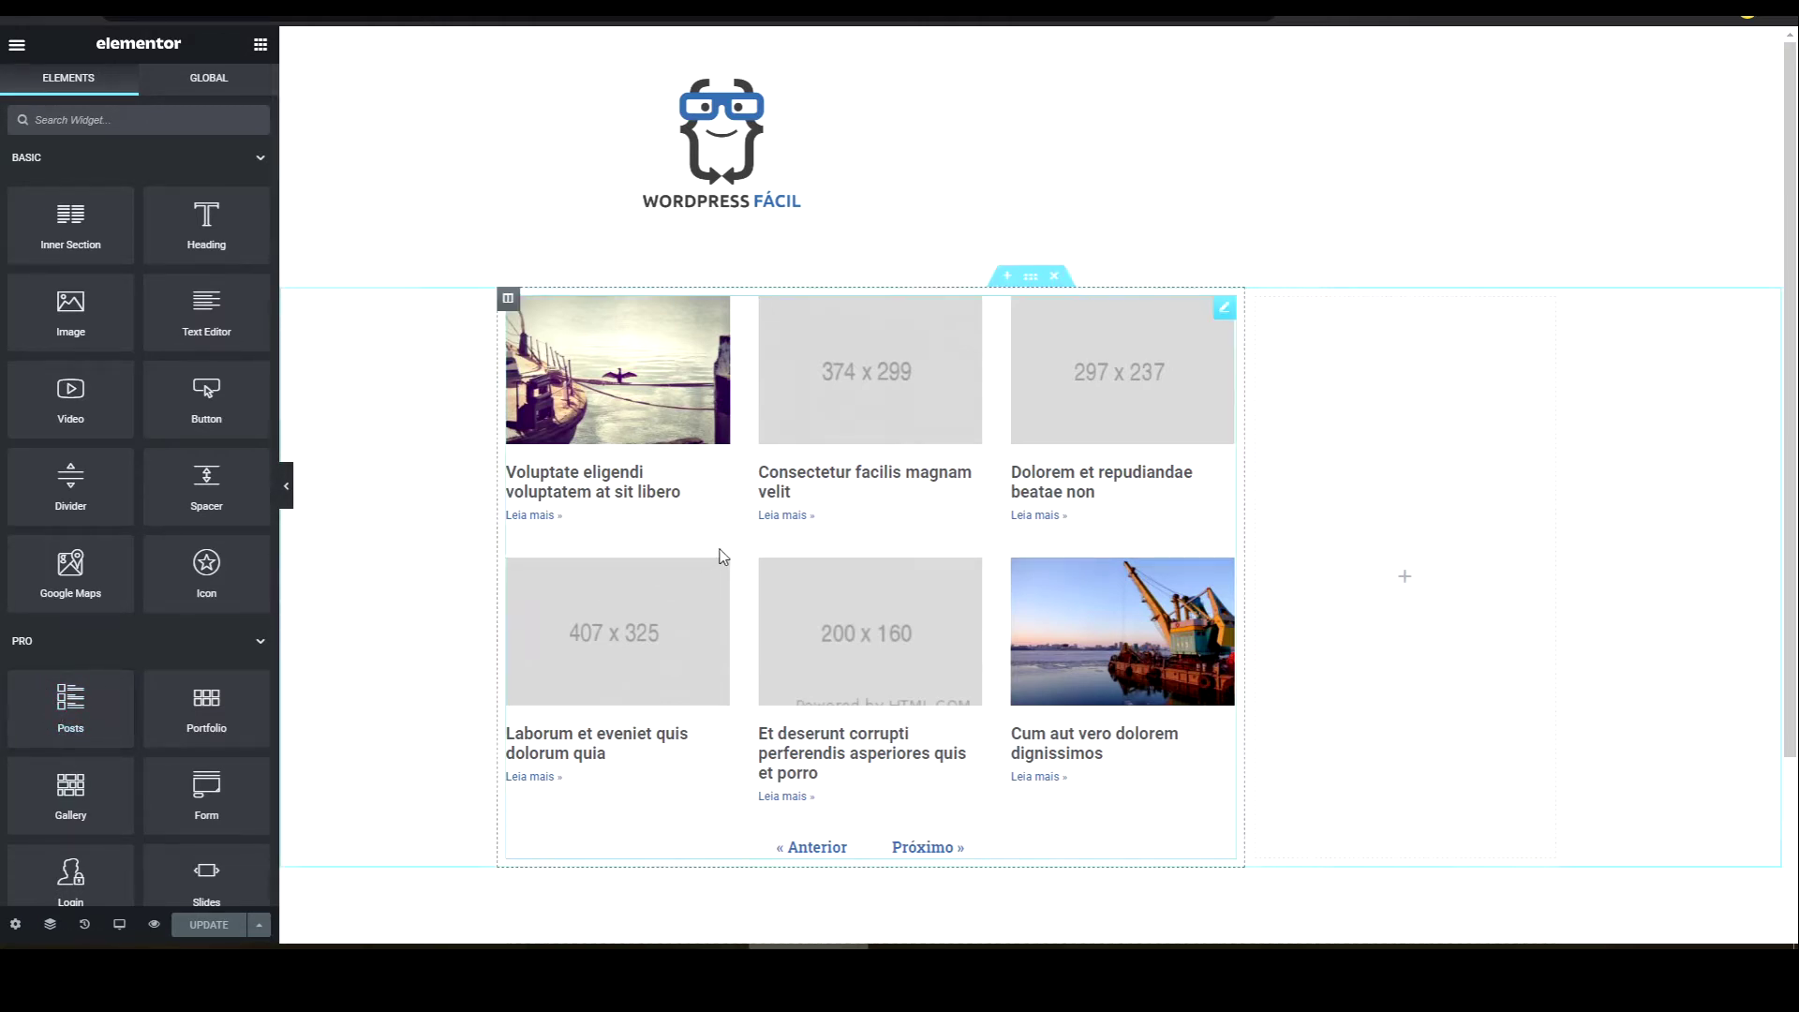
- Examine the Query settings of the Posts widget on the Elementor page
{"action": "left_click", "coordinate": [1225, 309]}
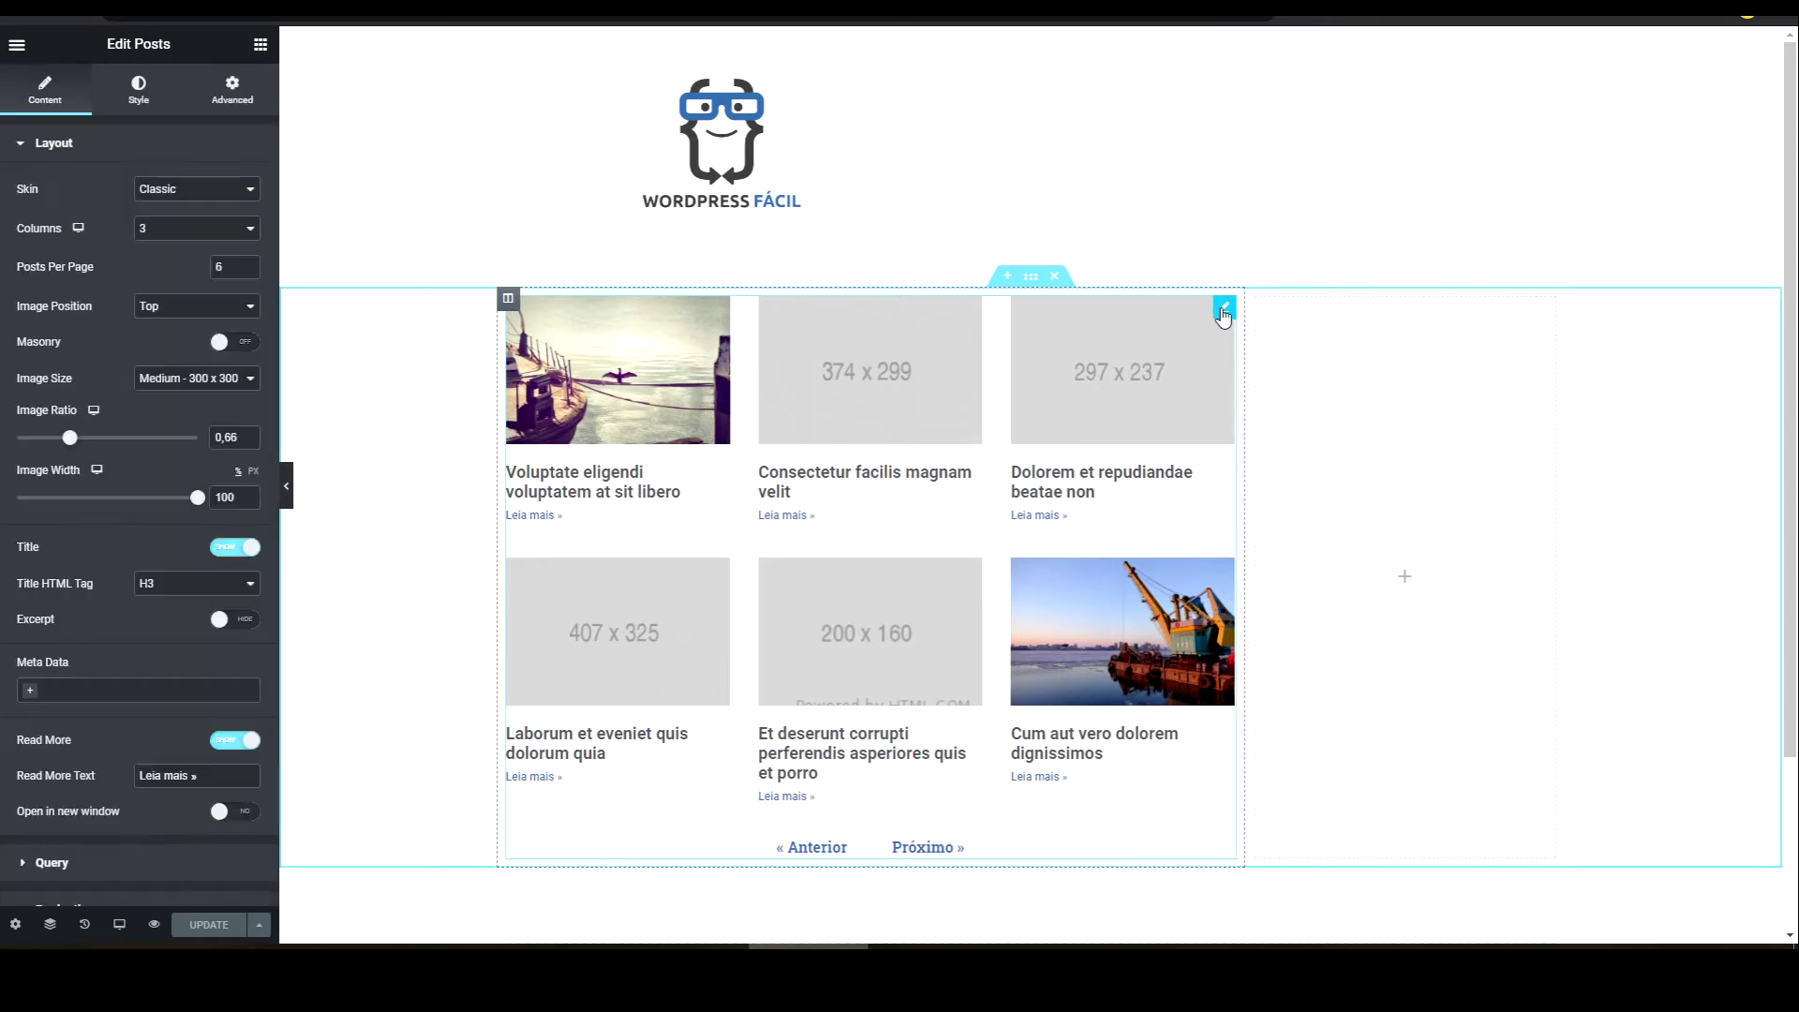
{"action": "scroll", "coordinate": [165, 355], "scroll_direction": "down", "scroll_amount": 2}
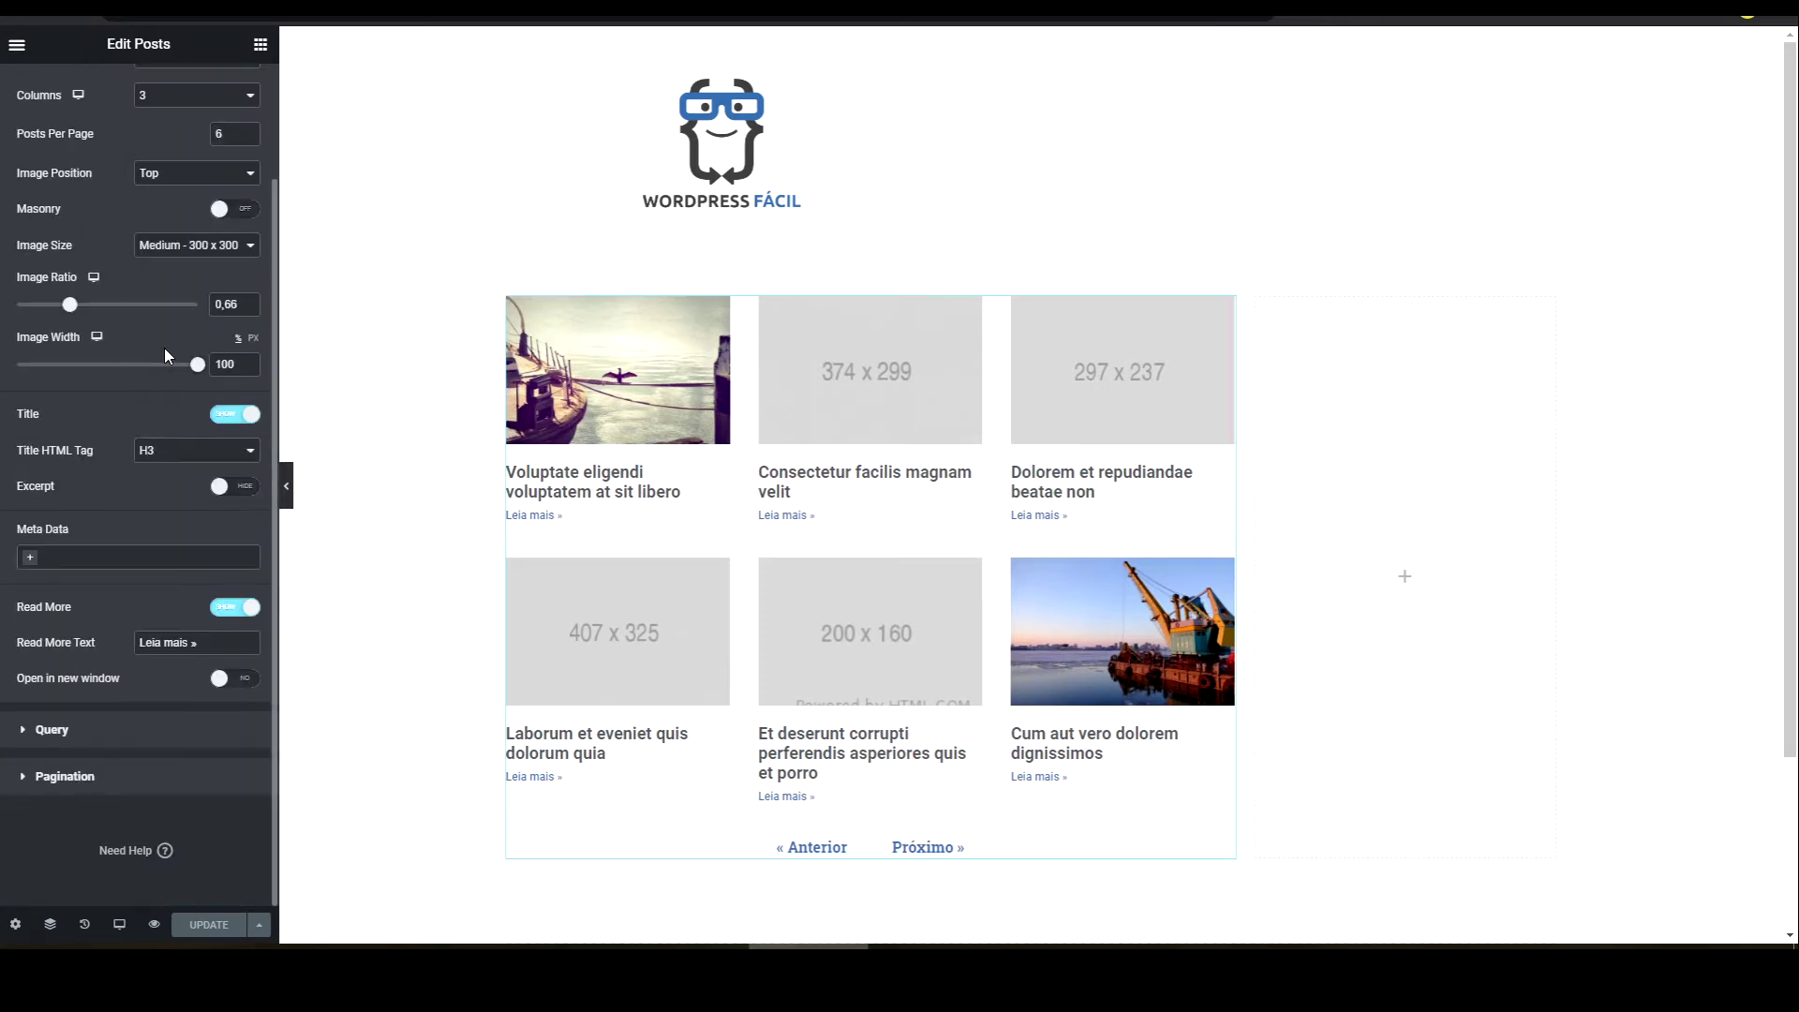
{"action": "left_click", "coordinate": [53, 729]}
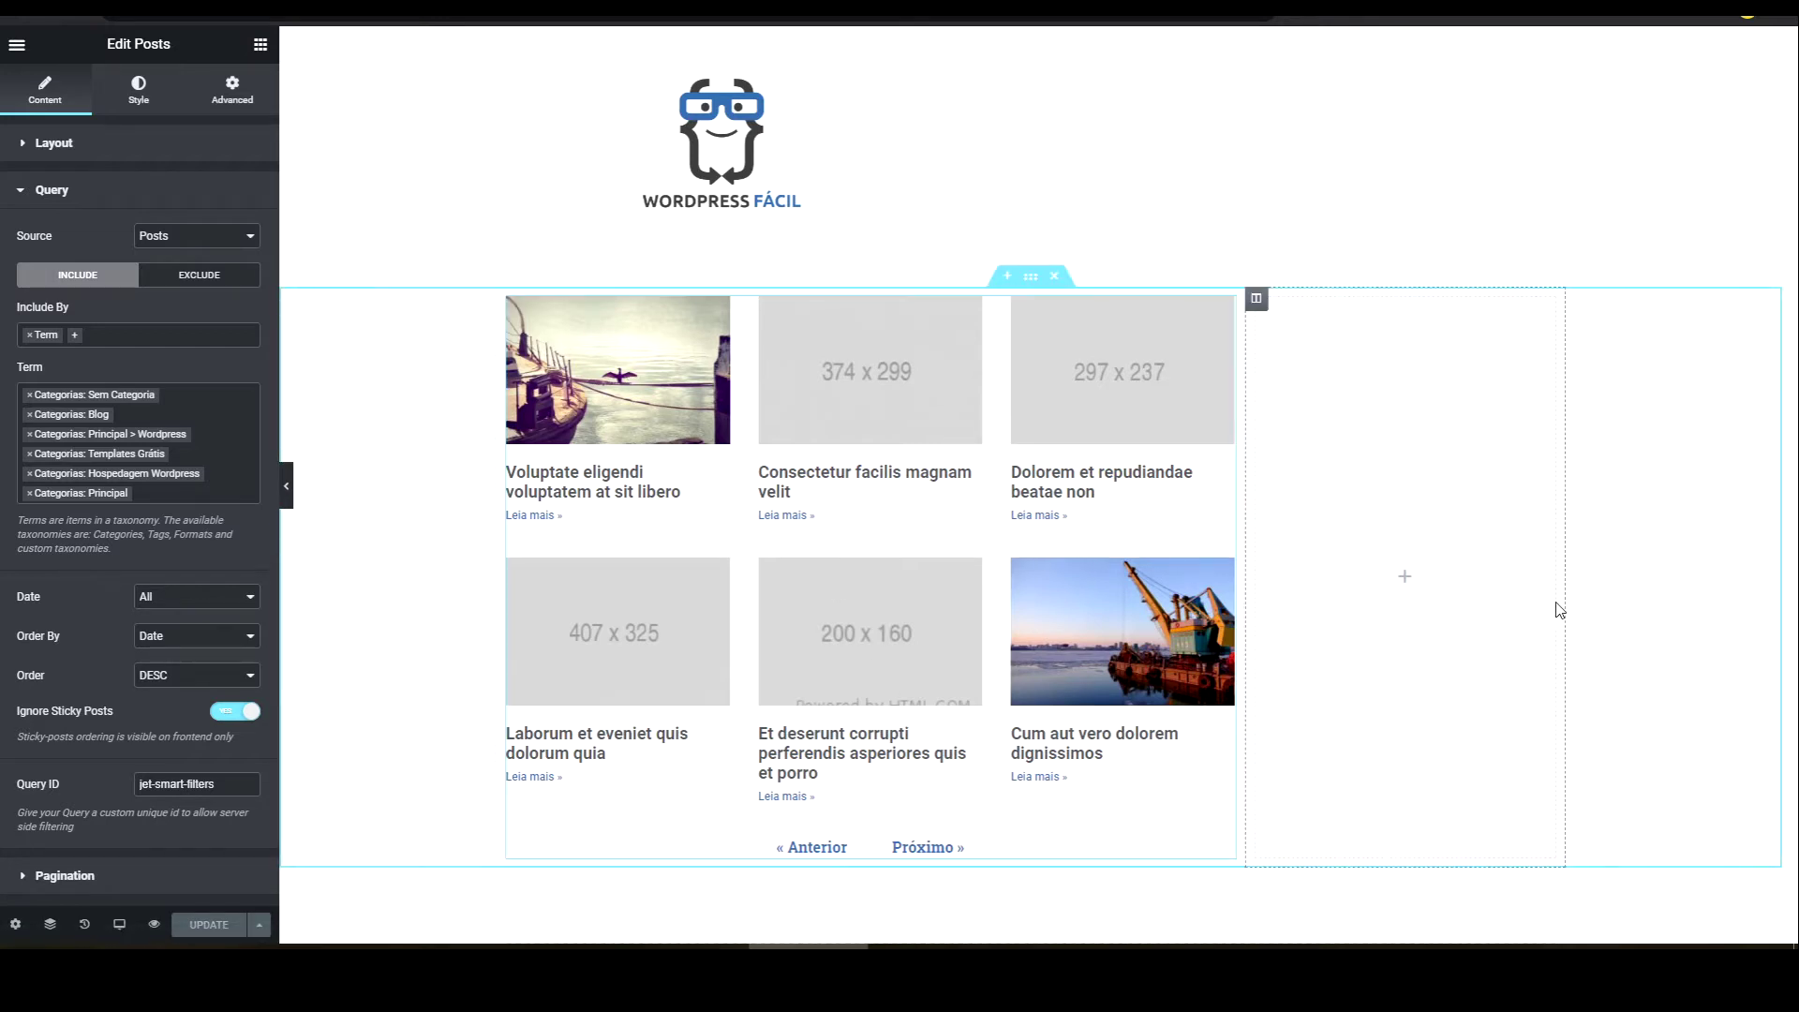
- Search the widgets for "fil" and add a Checkboxes Filter widget to the empty column beside the post grid
{"action": "left_click", "coordinate": [261, 47]}
{"action": "type", "text": "s"}
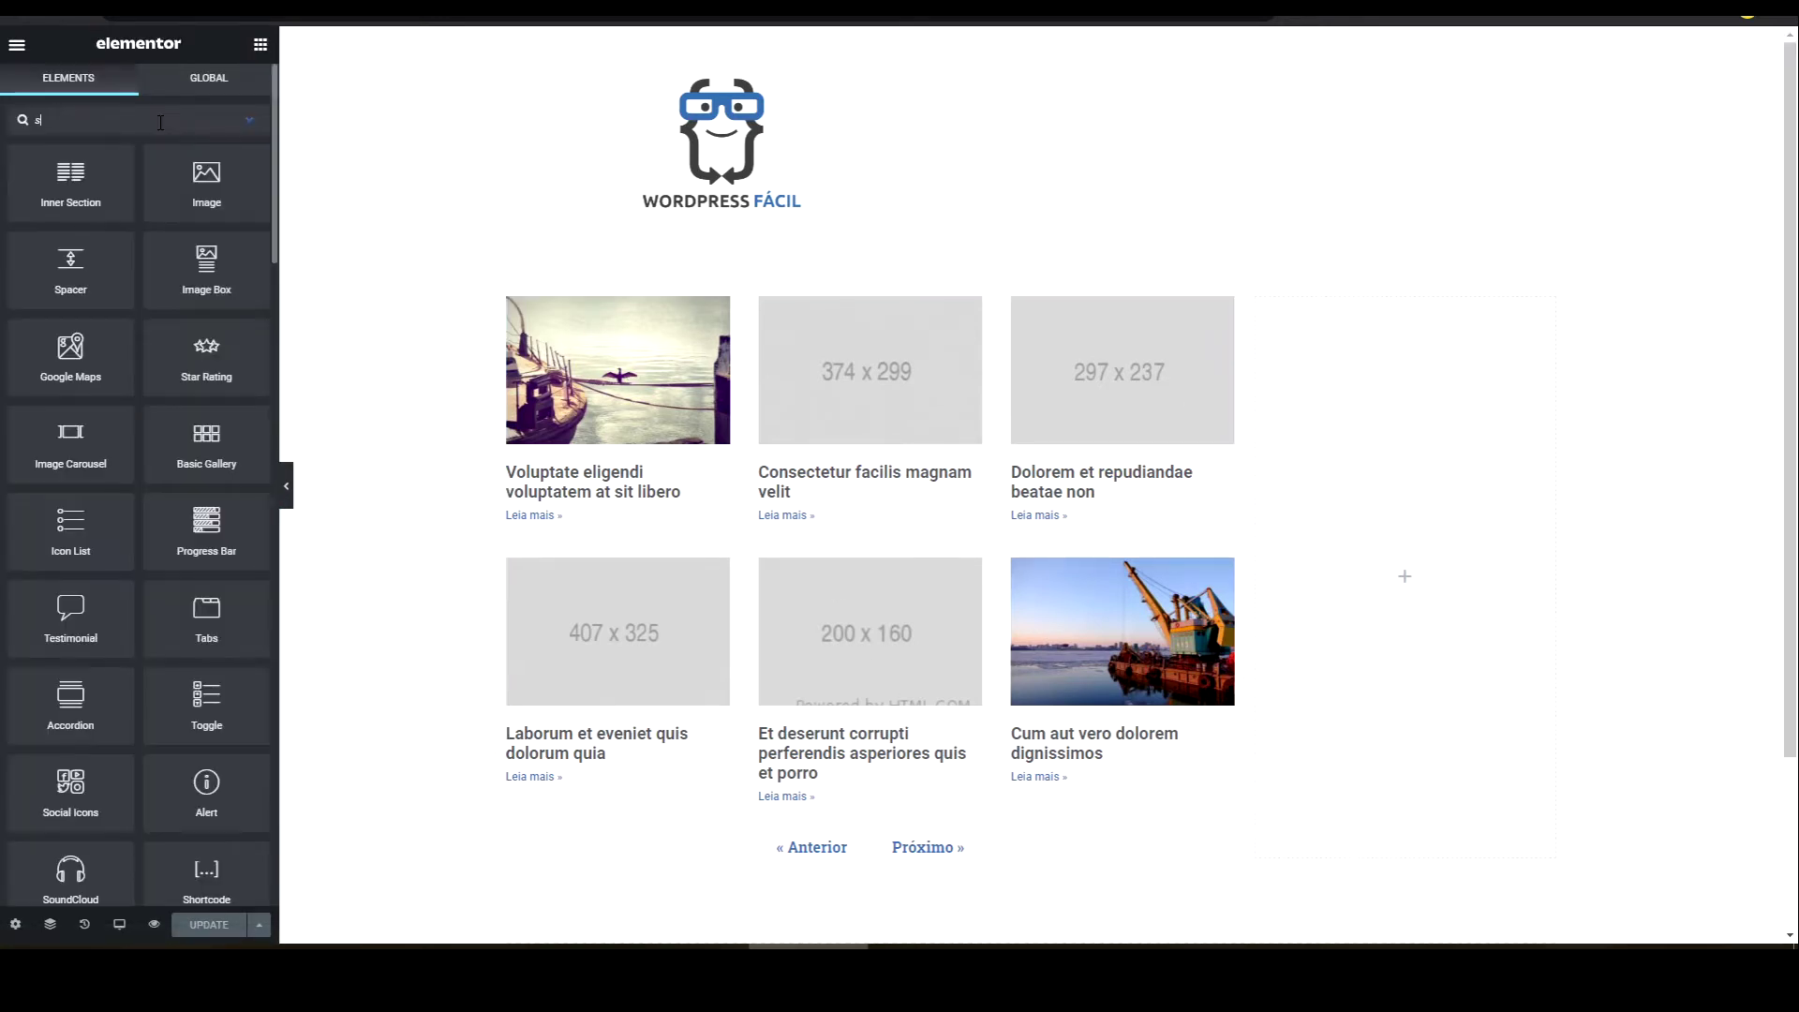
{"action": "type", "text": "ma"}
{"action": "key", "text": "BackSpace"}
{"action": "key", "text": "BackSpace"}
{"action": "key", "text": "BackSpace"}
{"action": "type", "text": "fil"}
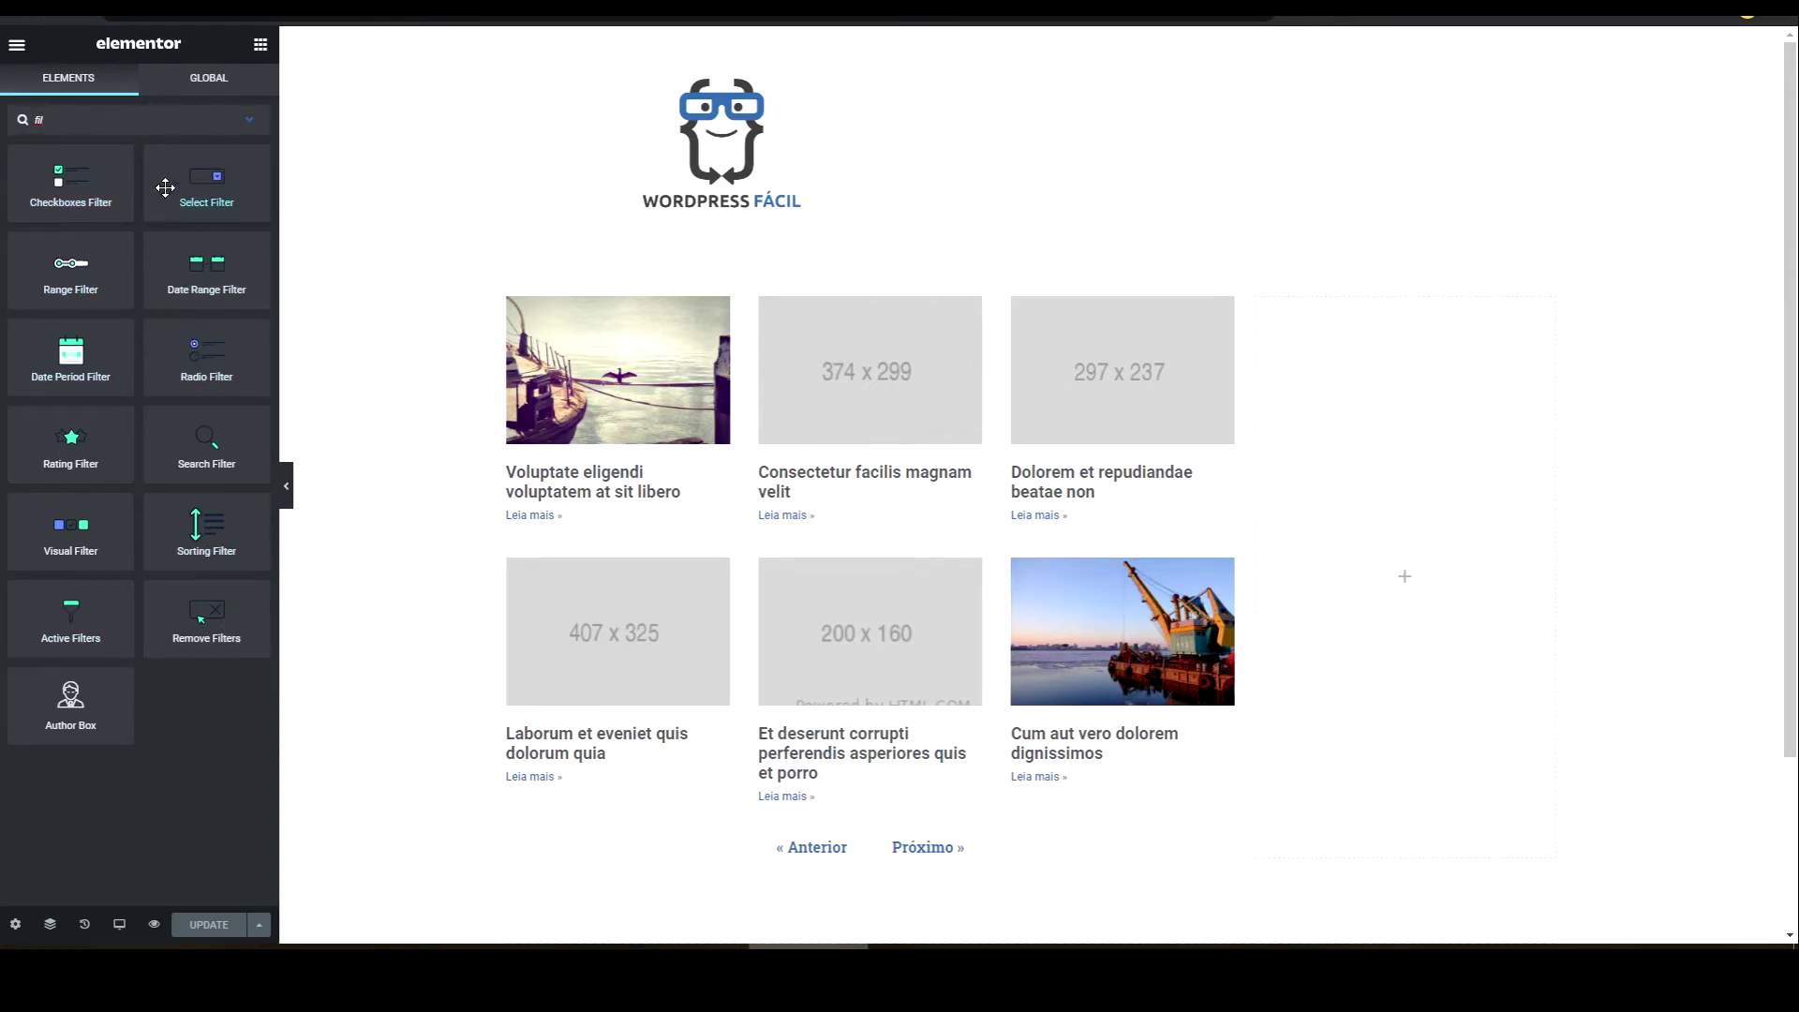
{"action": "left_click_drag", "start_coordinate": [74, 192], "coordinate": [1413, 371]}
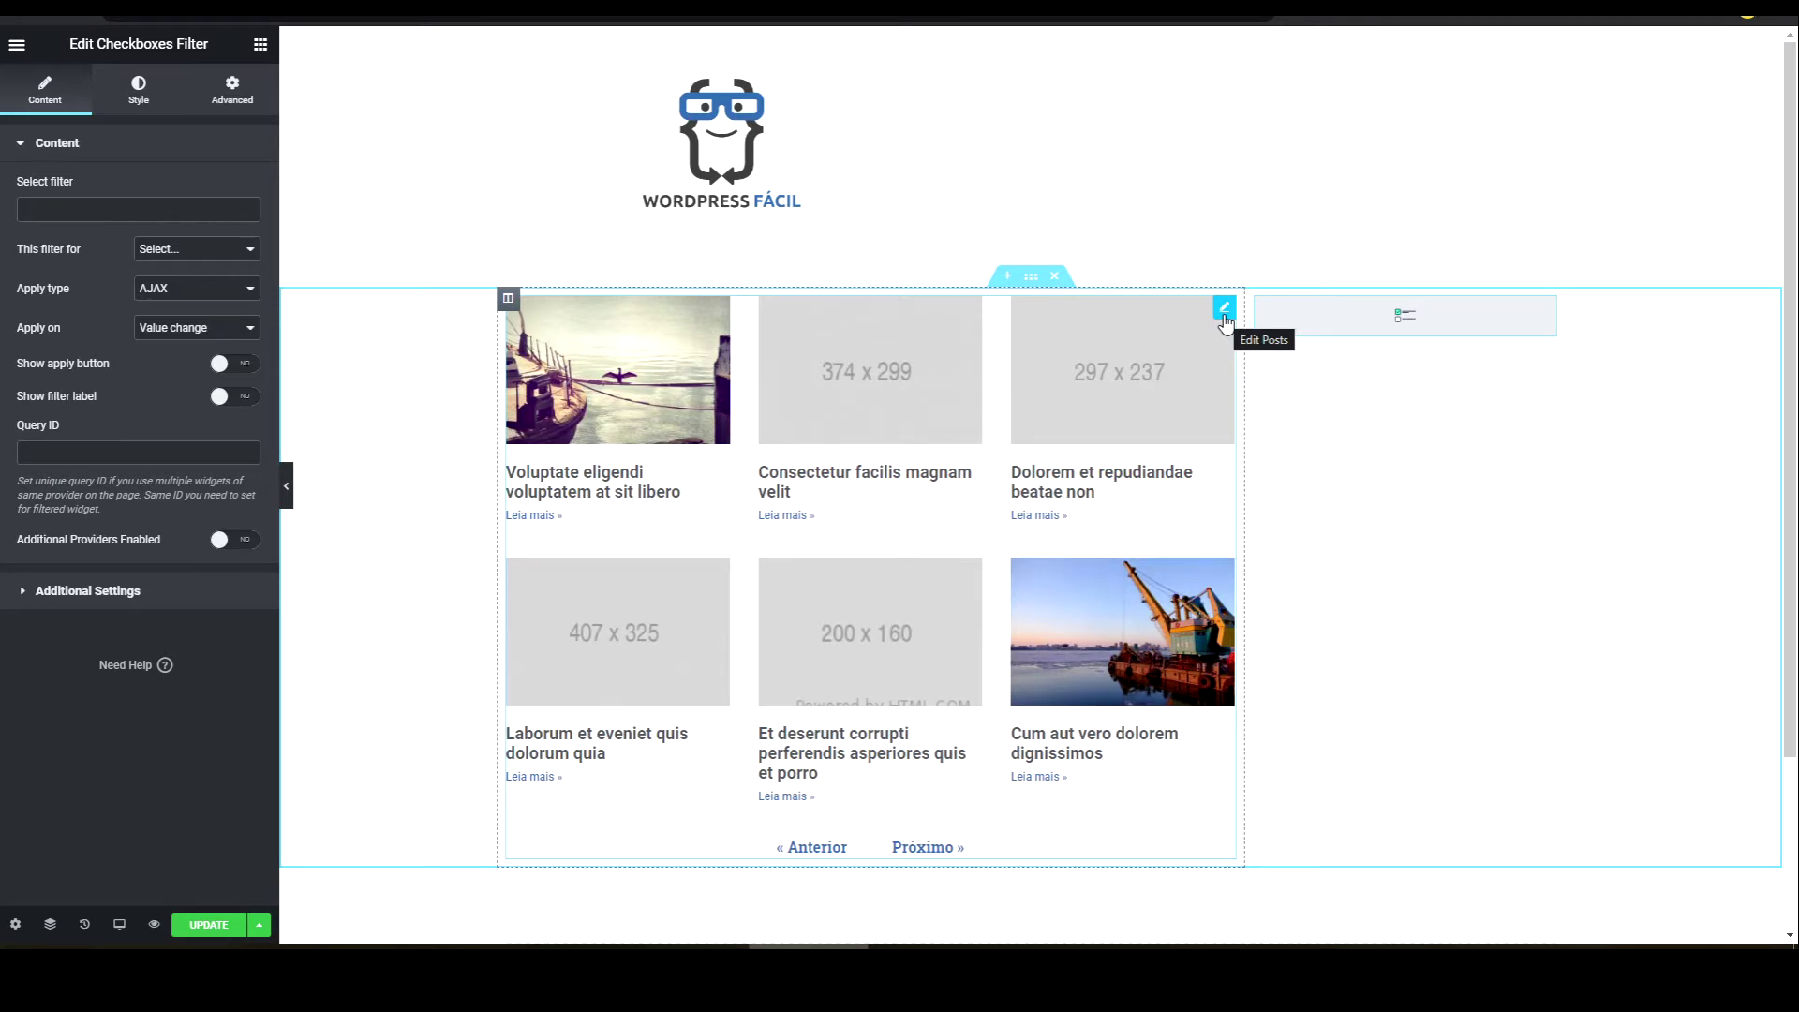
- Check the Query ID in the Posts widget's Query settings
{"action": "left_click", "coordinate": [1224, 308]}
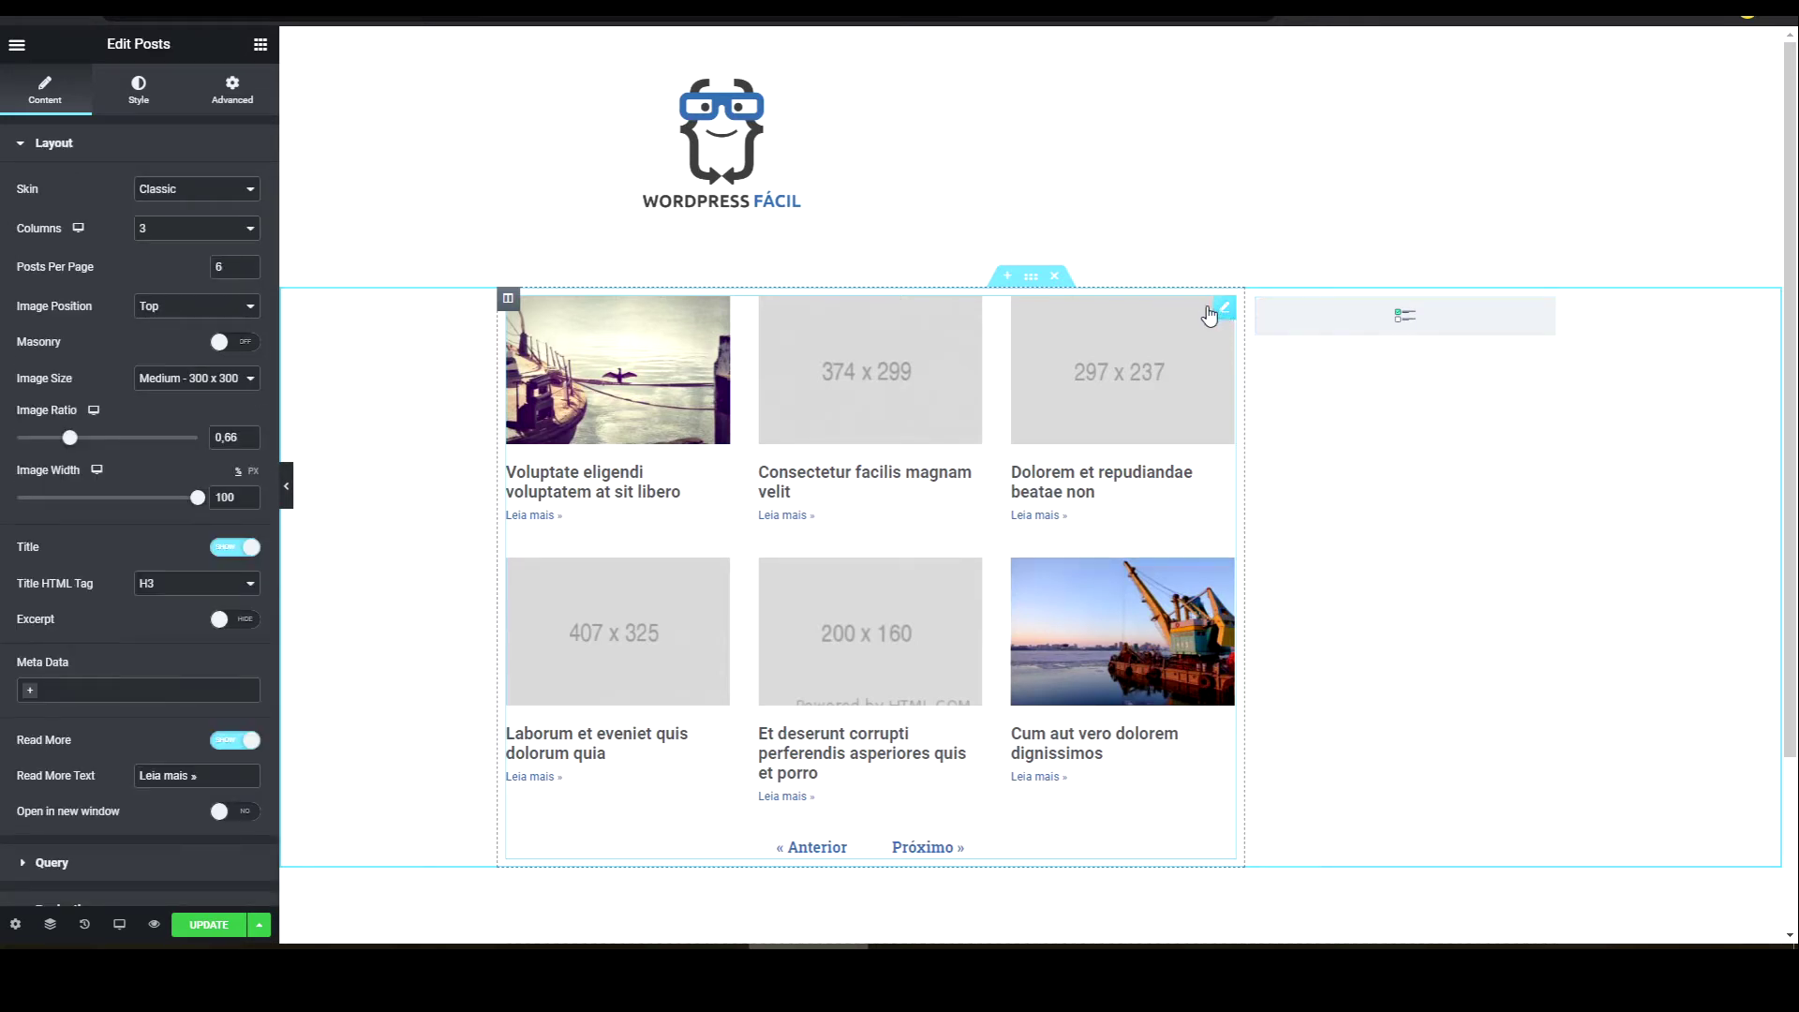
{"action": "scroll", "coordinate": [120, 701], "scroll_direction": "down", "scroll_amount": 2}
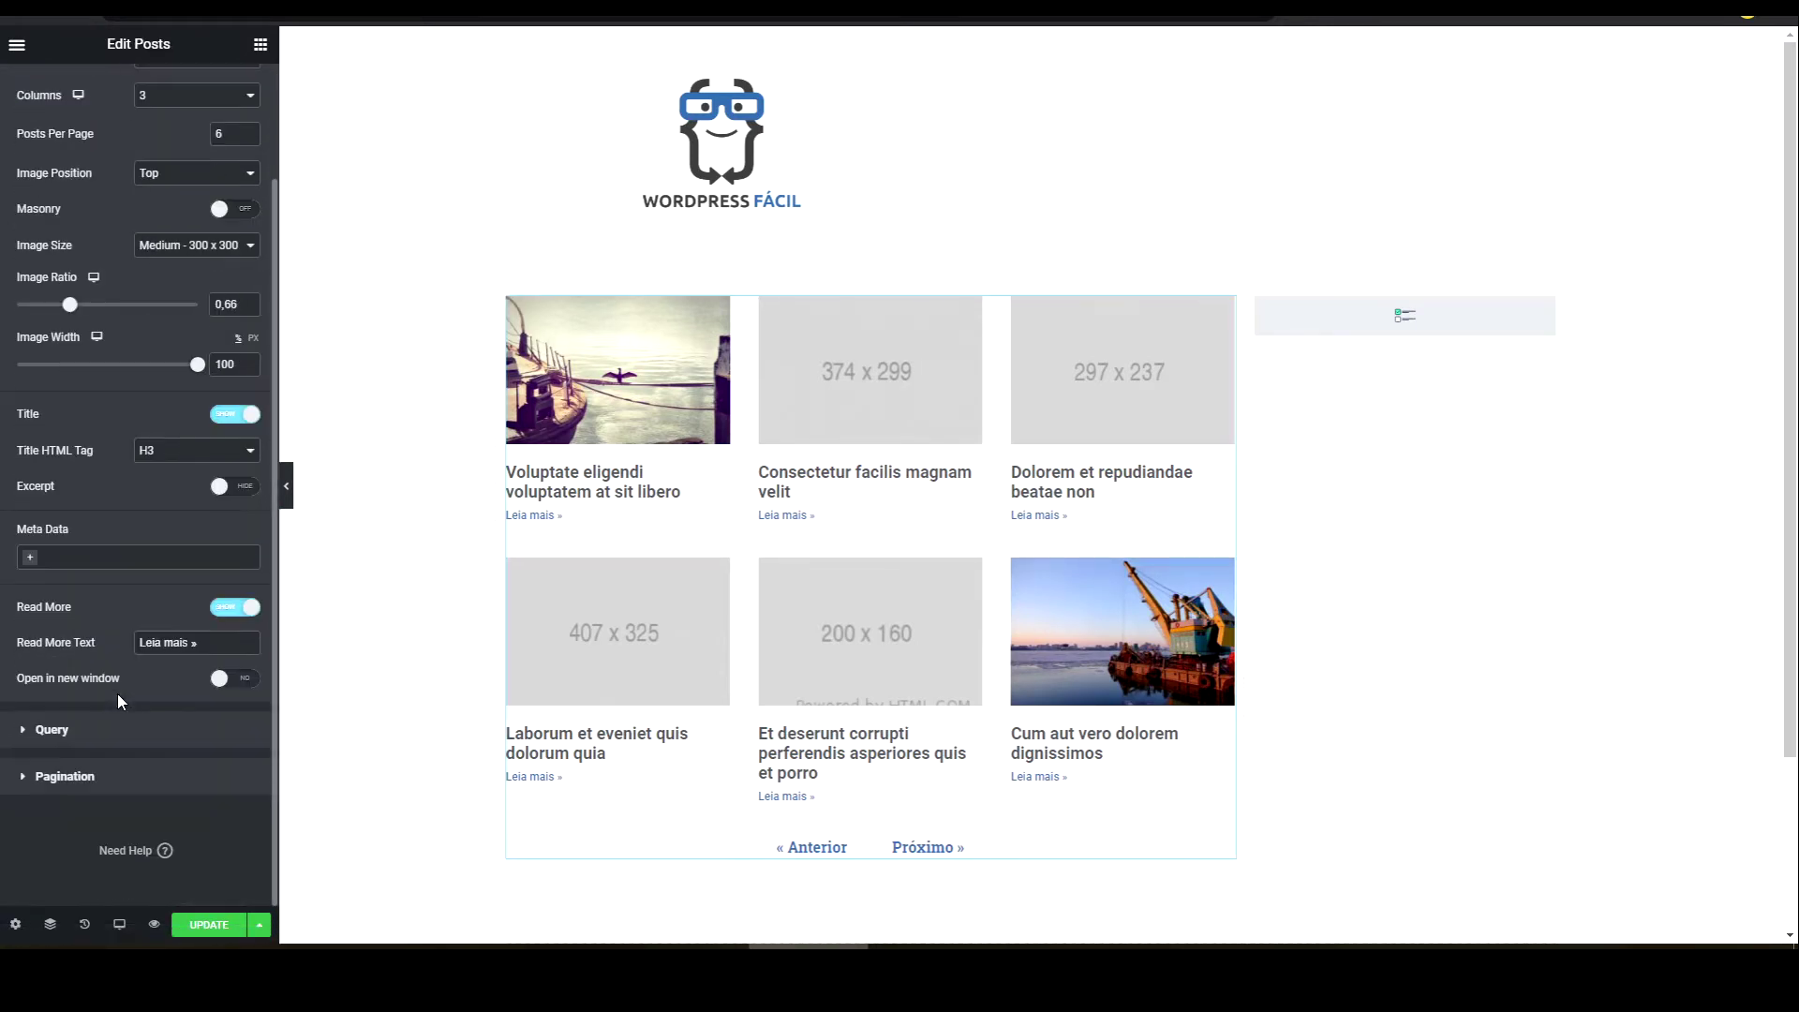
{"action": "left_click", "coordinate": [75, 740]}
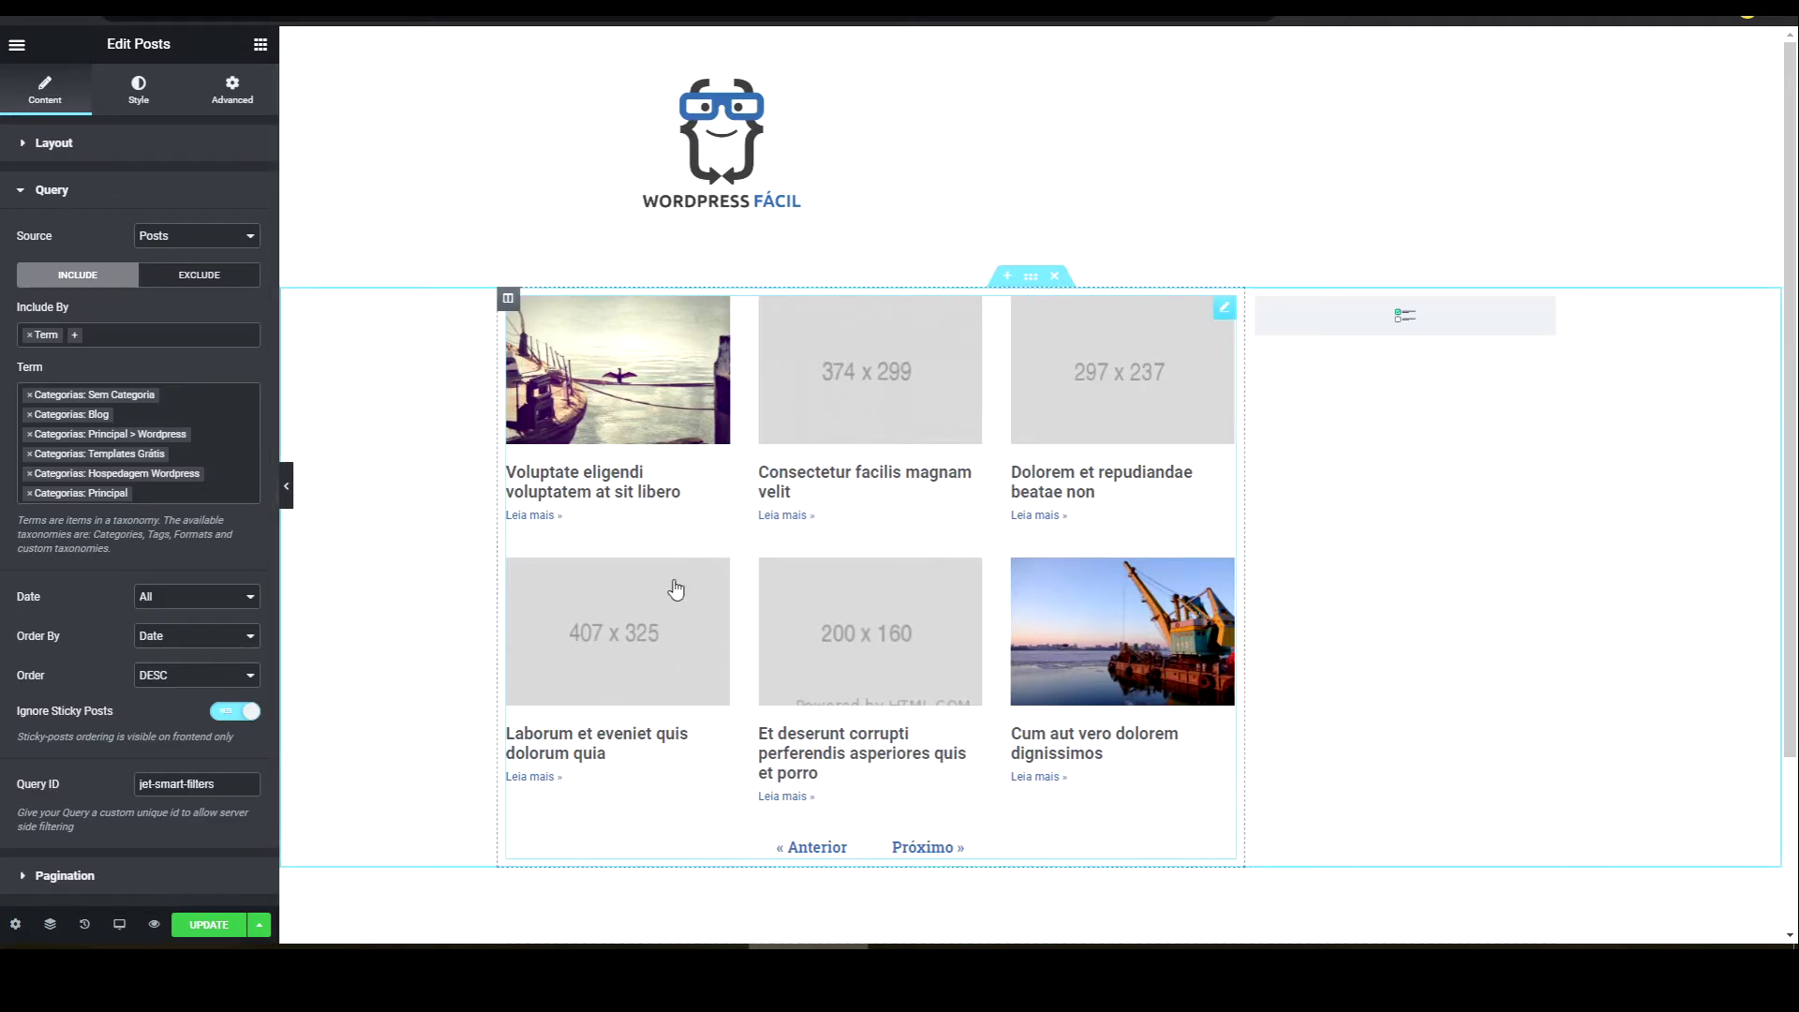
{"action": "left_click_drag", "start_coordinate": [245, 784], "coordinate": [96, 795]}
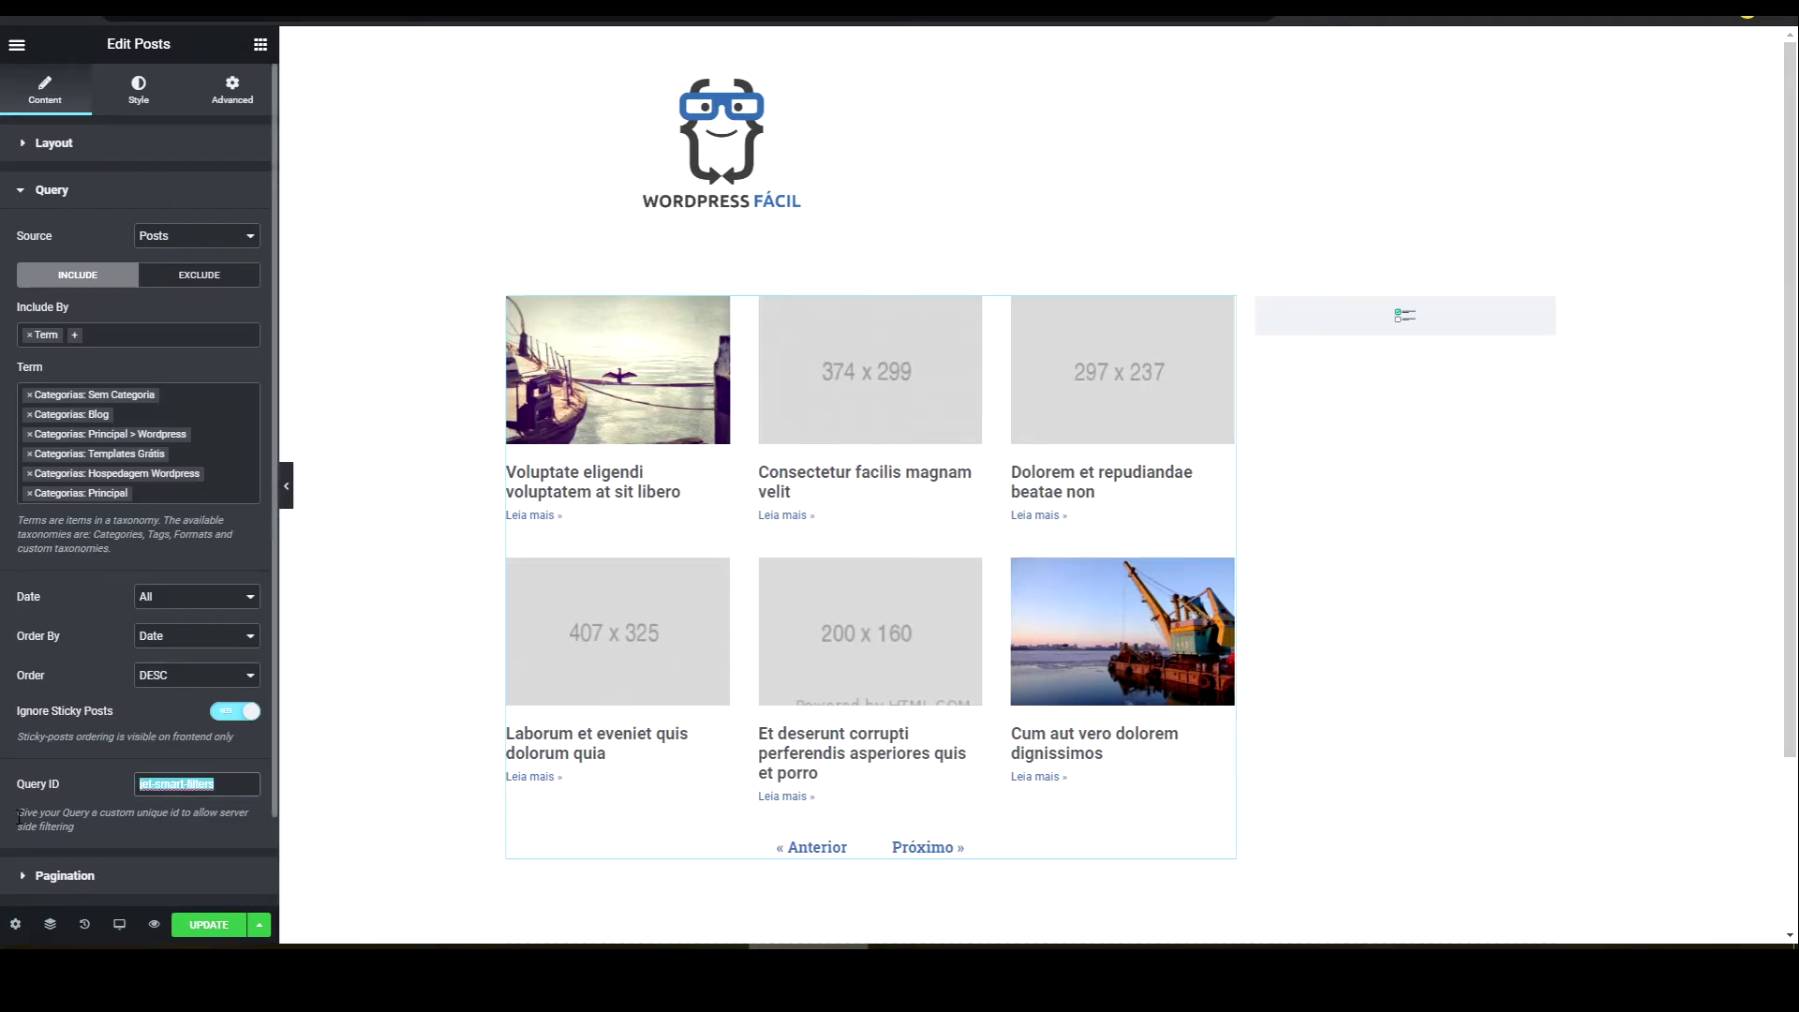
{"action": "left_click", "coordinate": [176, 815]}
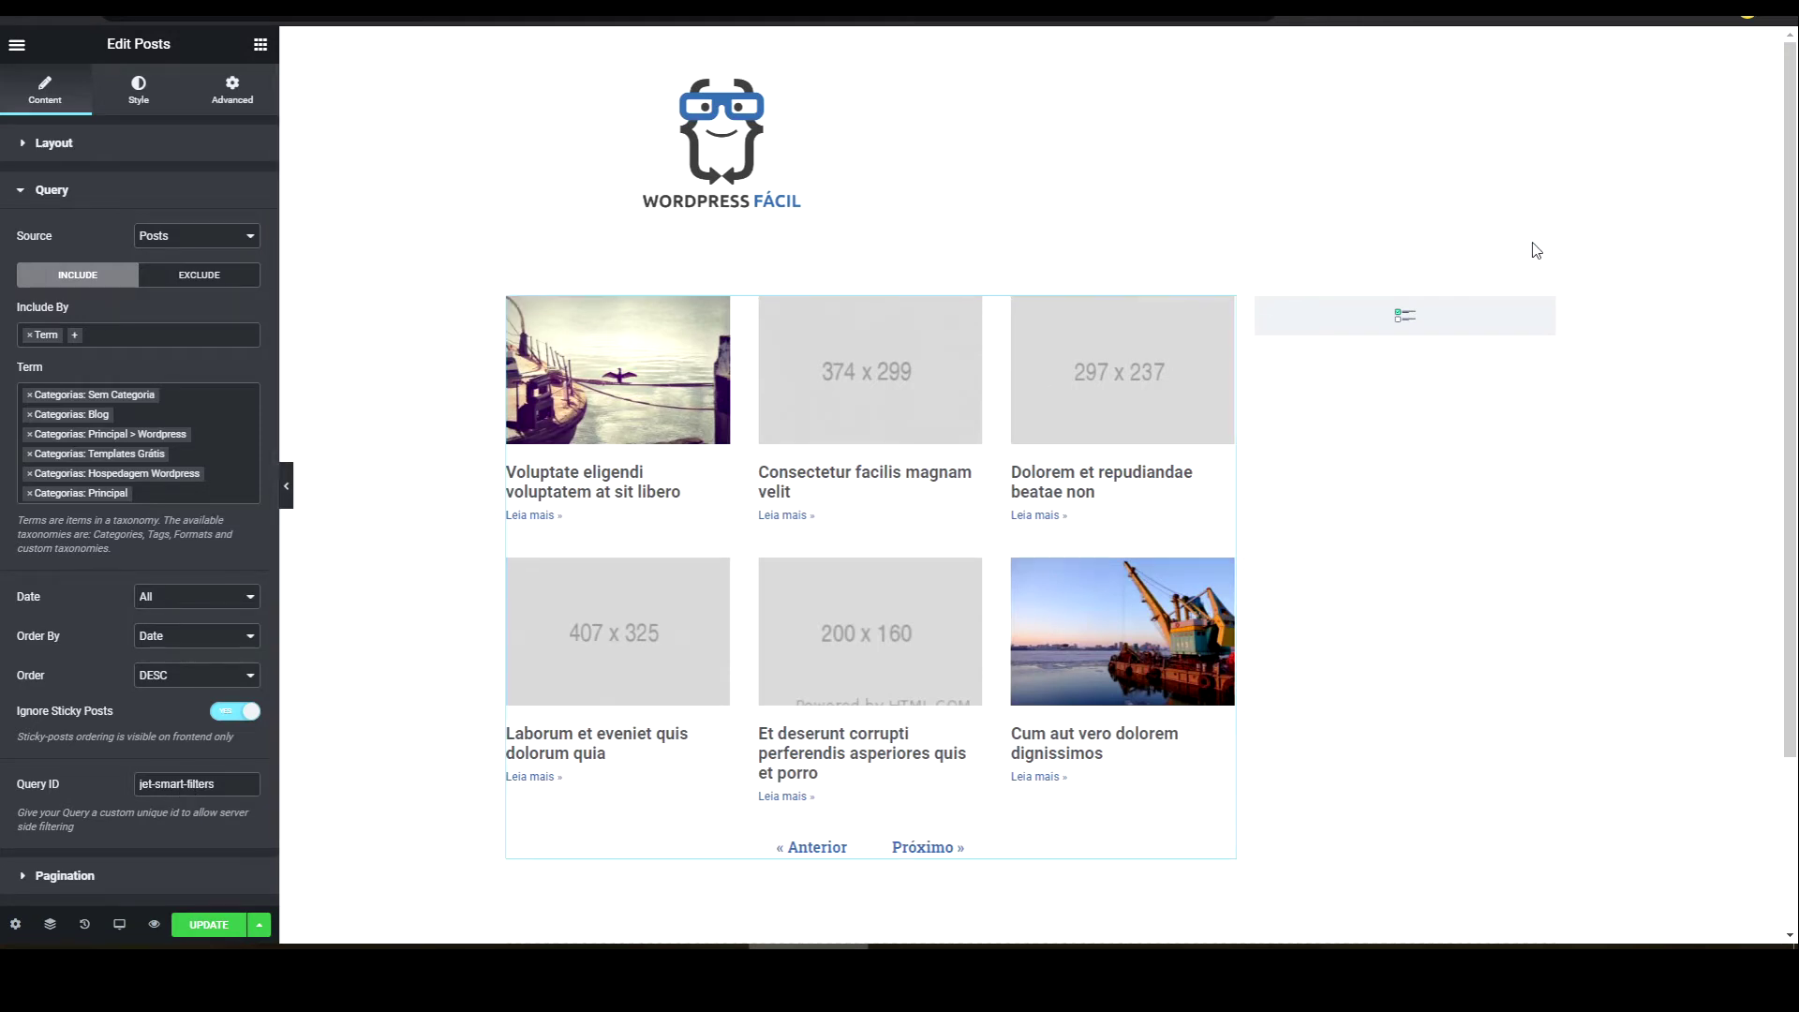
- Set the Checkboxes Filter widget to filter Elementor Pro Posts and read which Query ID the Posts widget requires
{"action": "left_click", "coordinate": [1544, 311]}
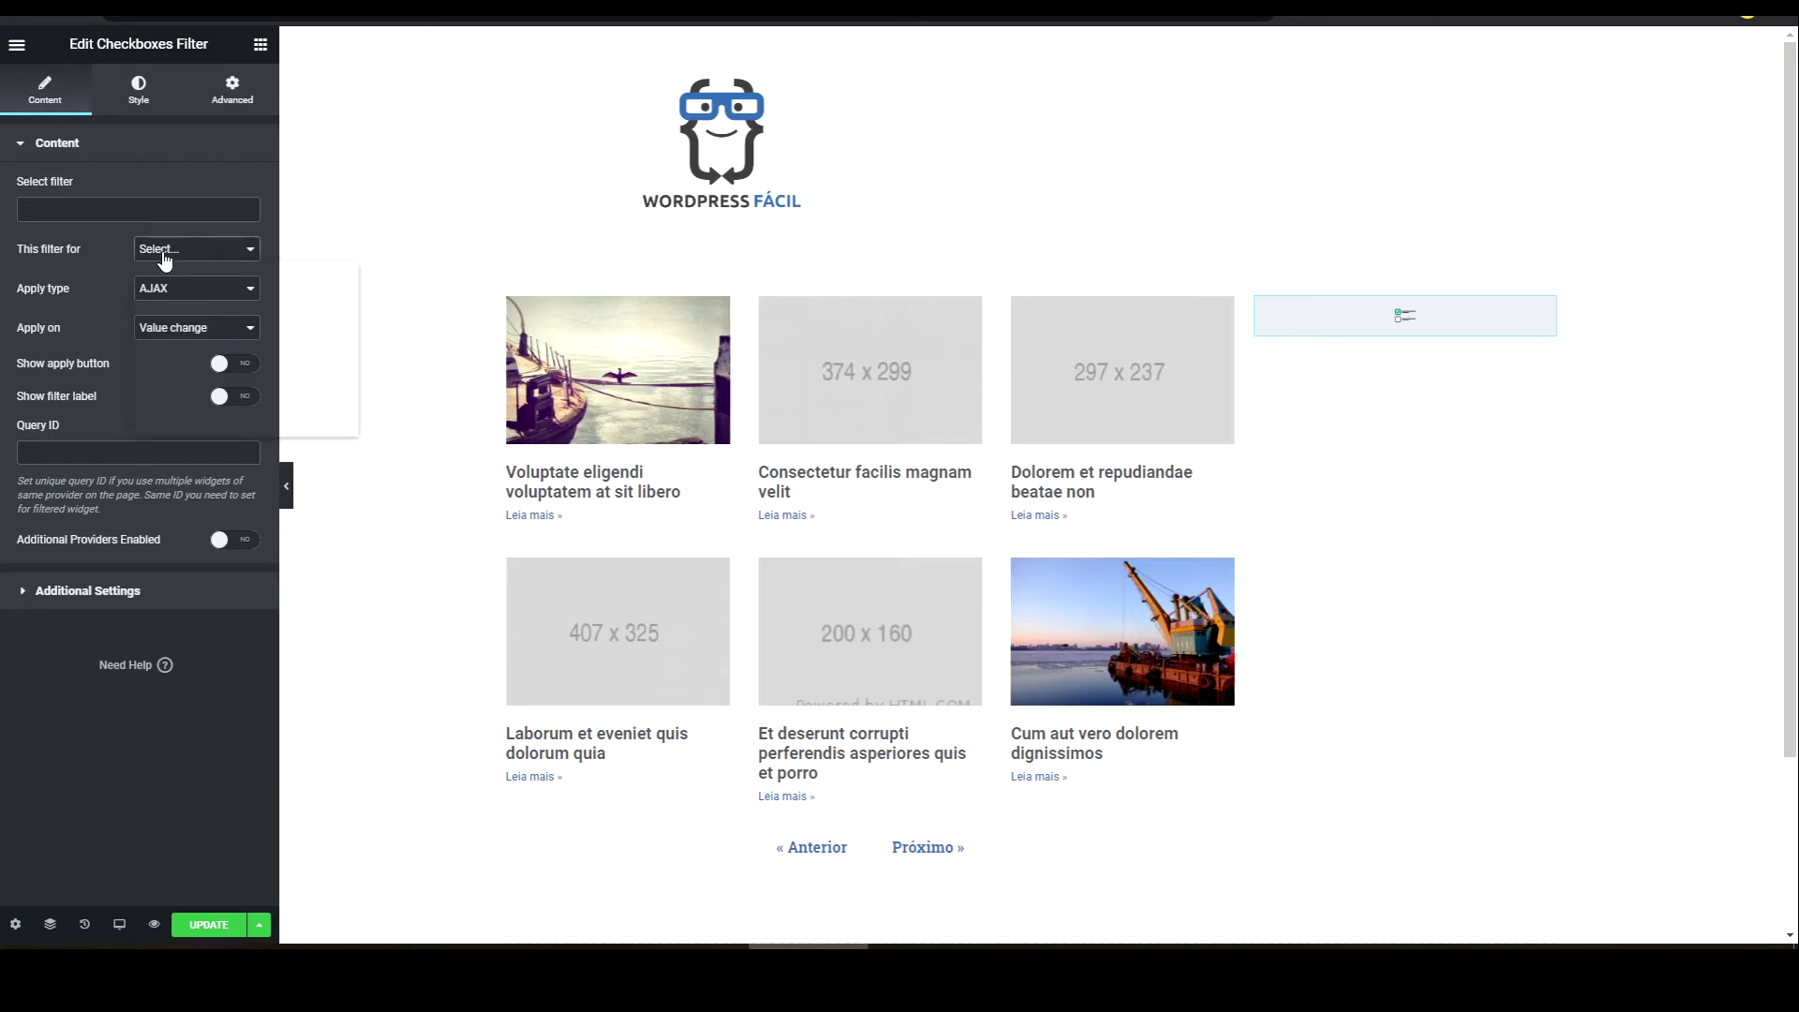
{"action": "left_click", "coordinate": [164, 253]}
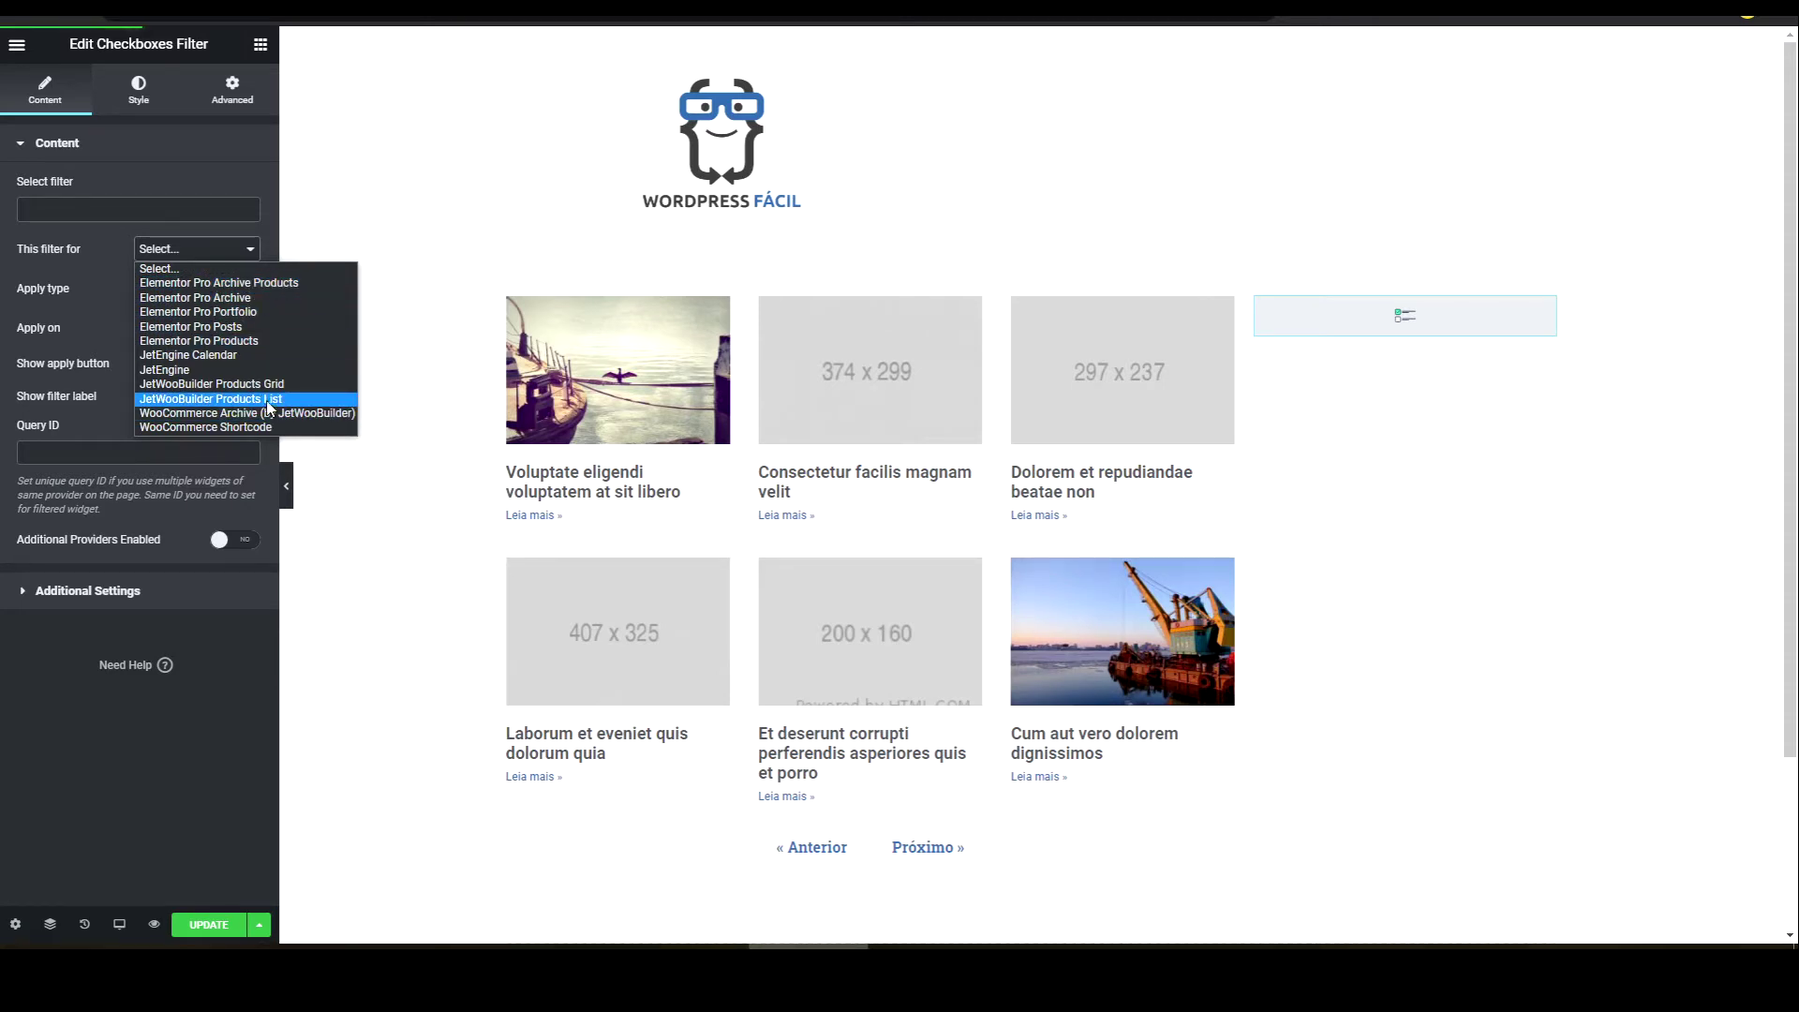
{"action": "left_click", "coordinate": [219, 330]}
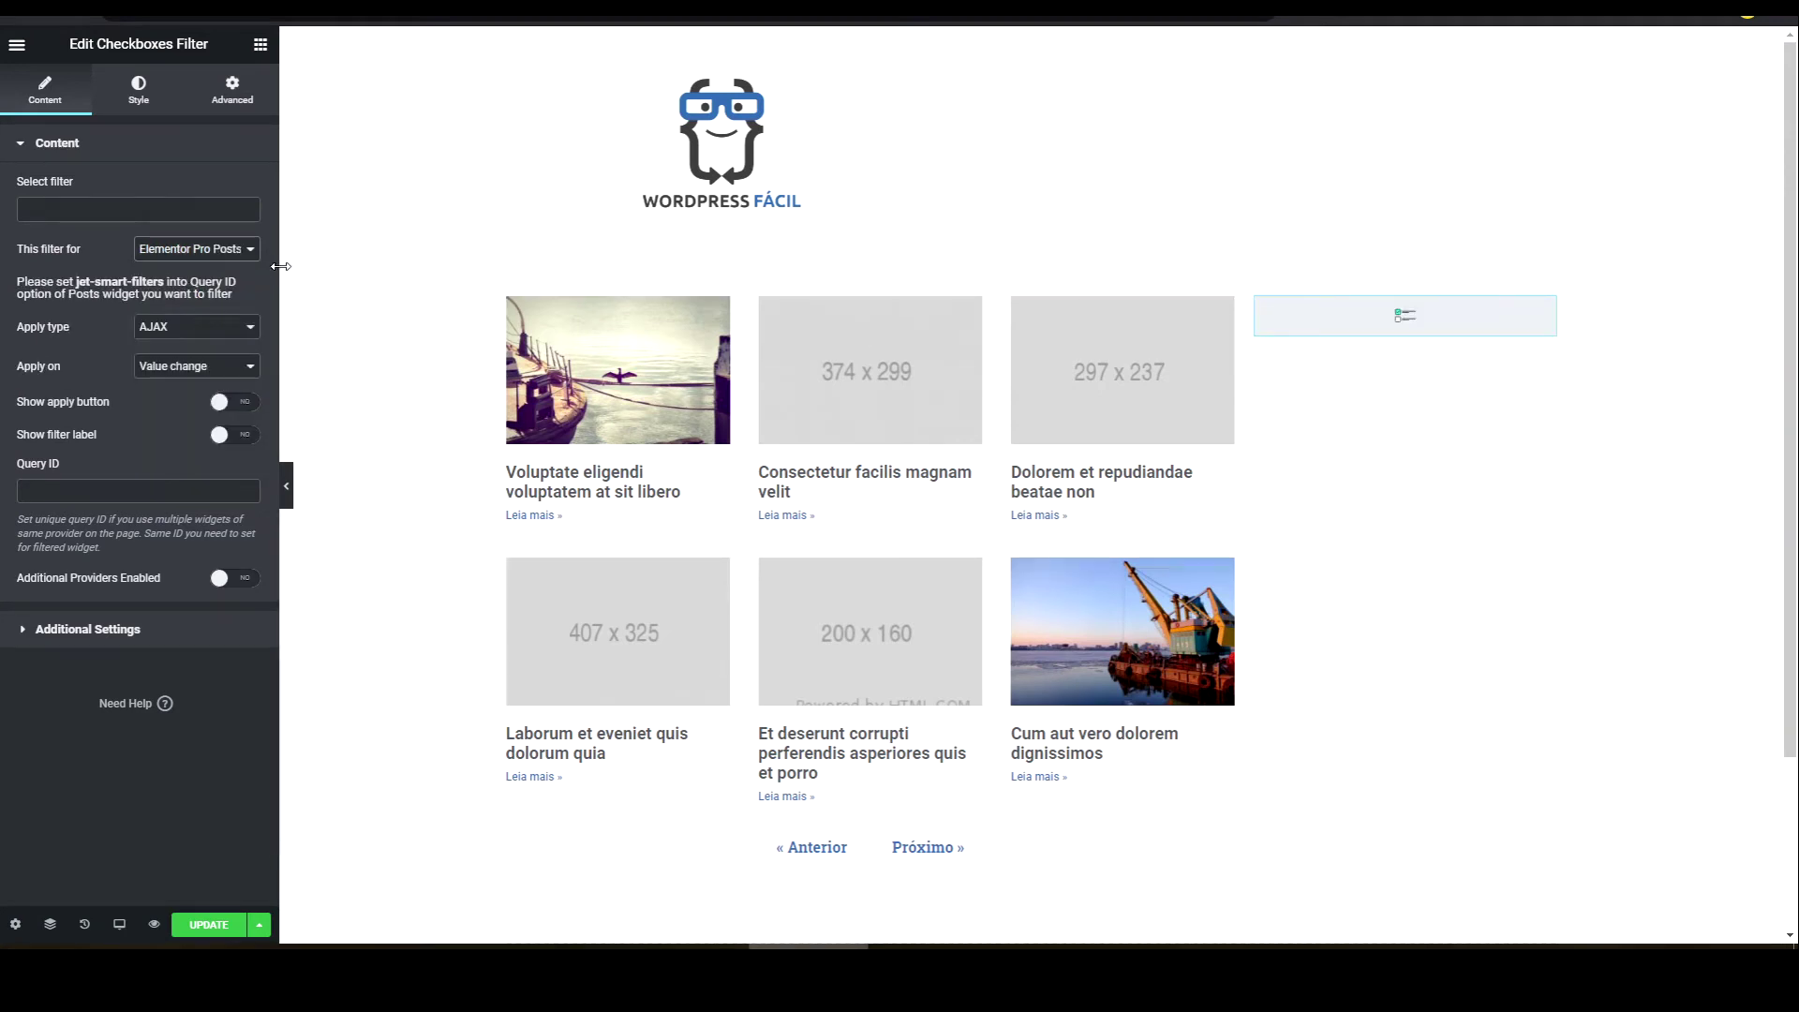
{"action": "left_click_drag", "start_coordinate": [77, 281], "coordinate": [164, 279]}
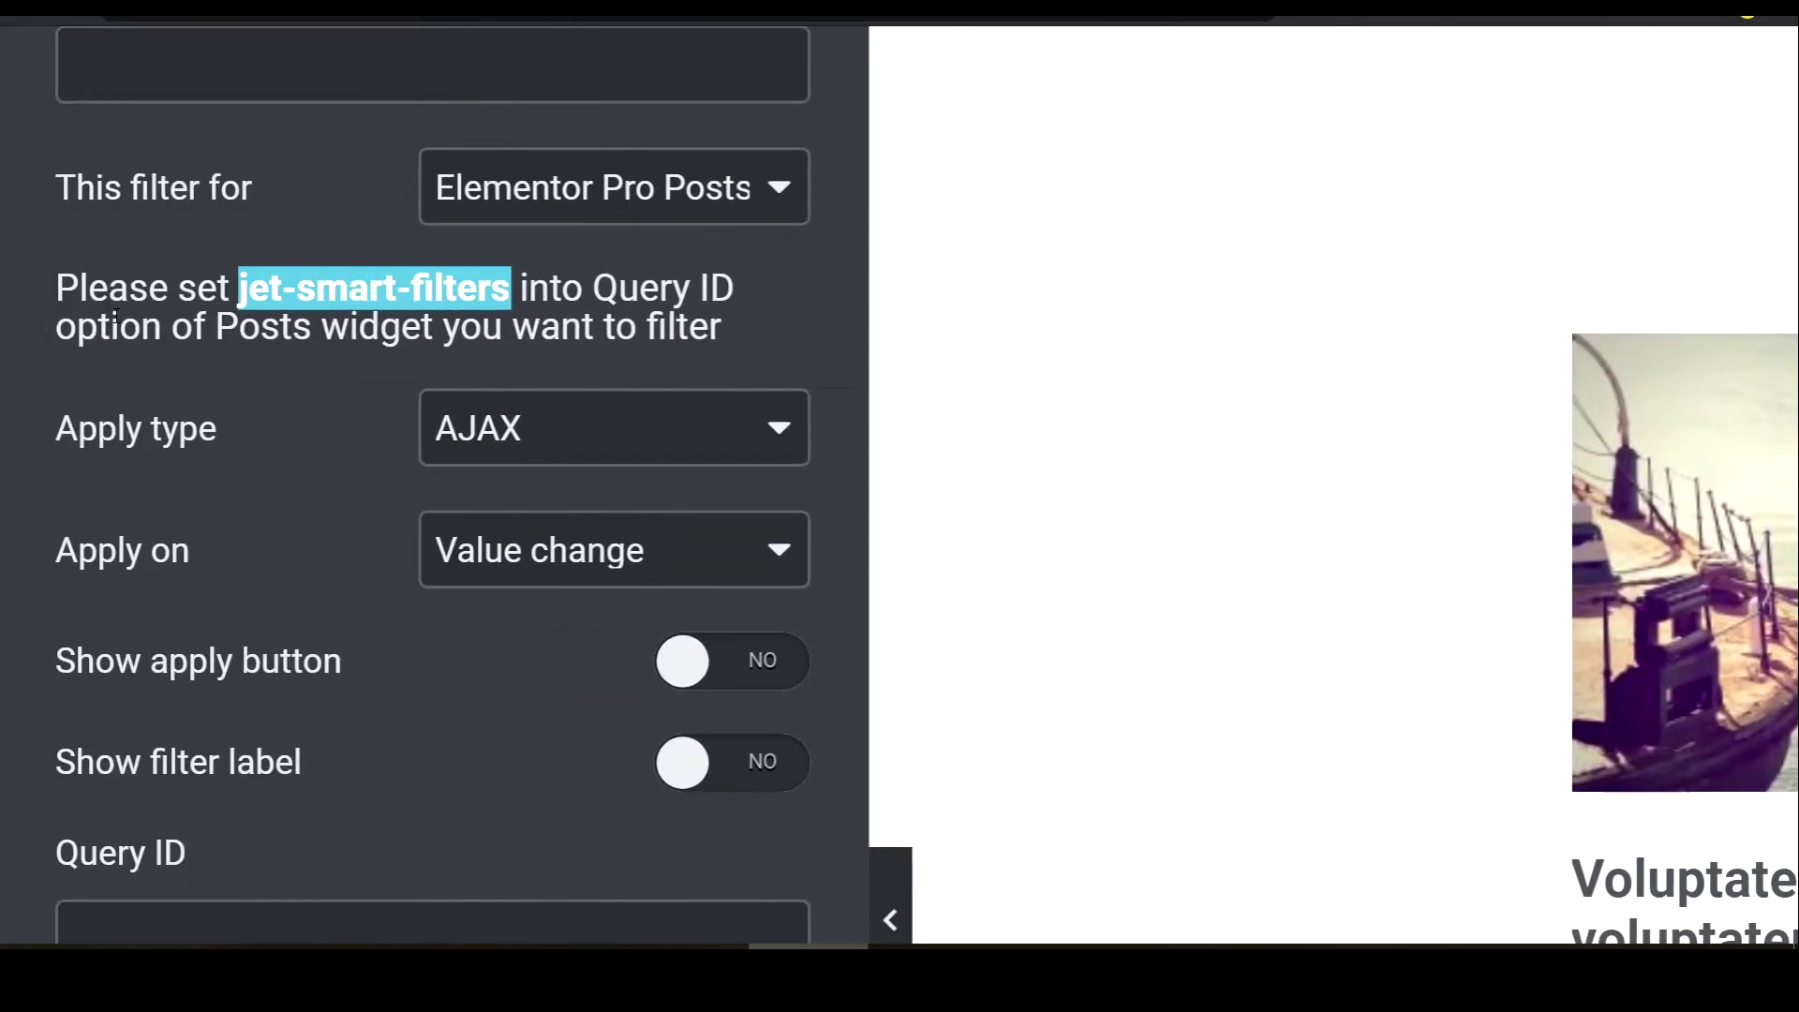
{"action": "left_click", "coordinate": [76, 283]}
{"action": "left_click_drag", "start_coordinate": [240, 299], "coordinate": [508, 279]}
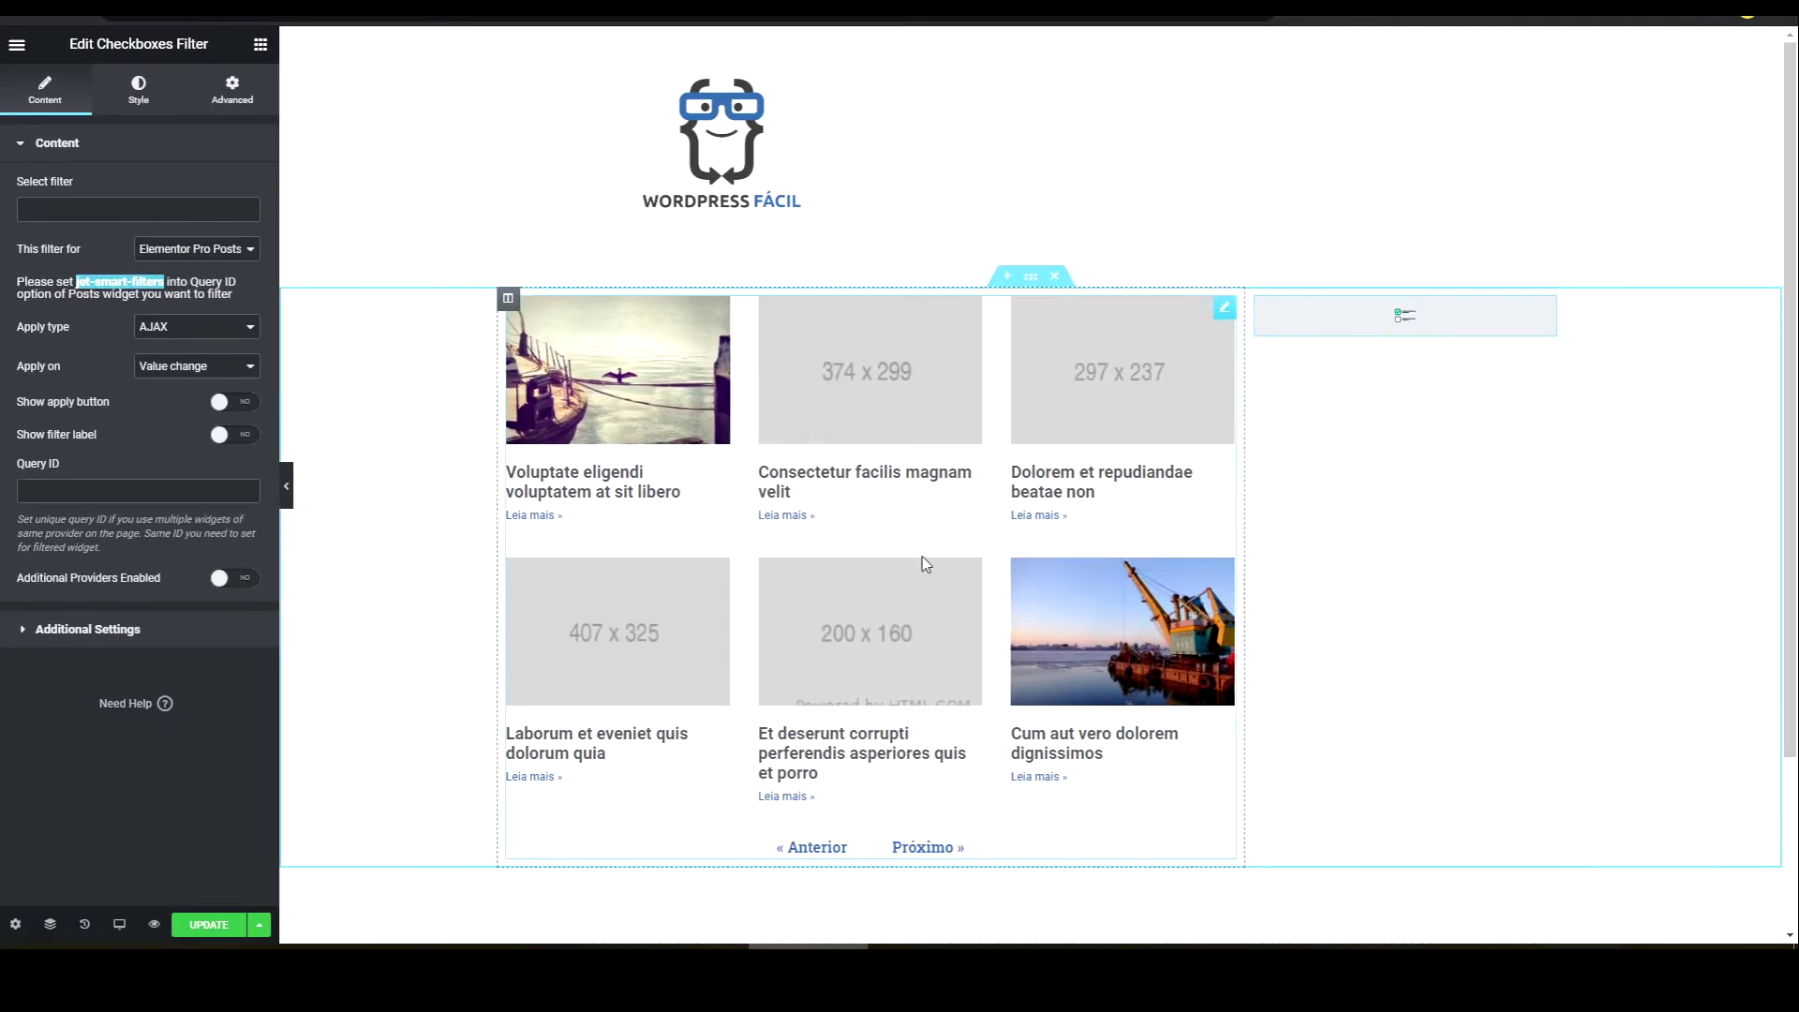
- Verify the Query ID in the Posts widget's Query settings and update the page
{"action": "left_click", "coordinate": [1222, 310]}
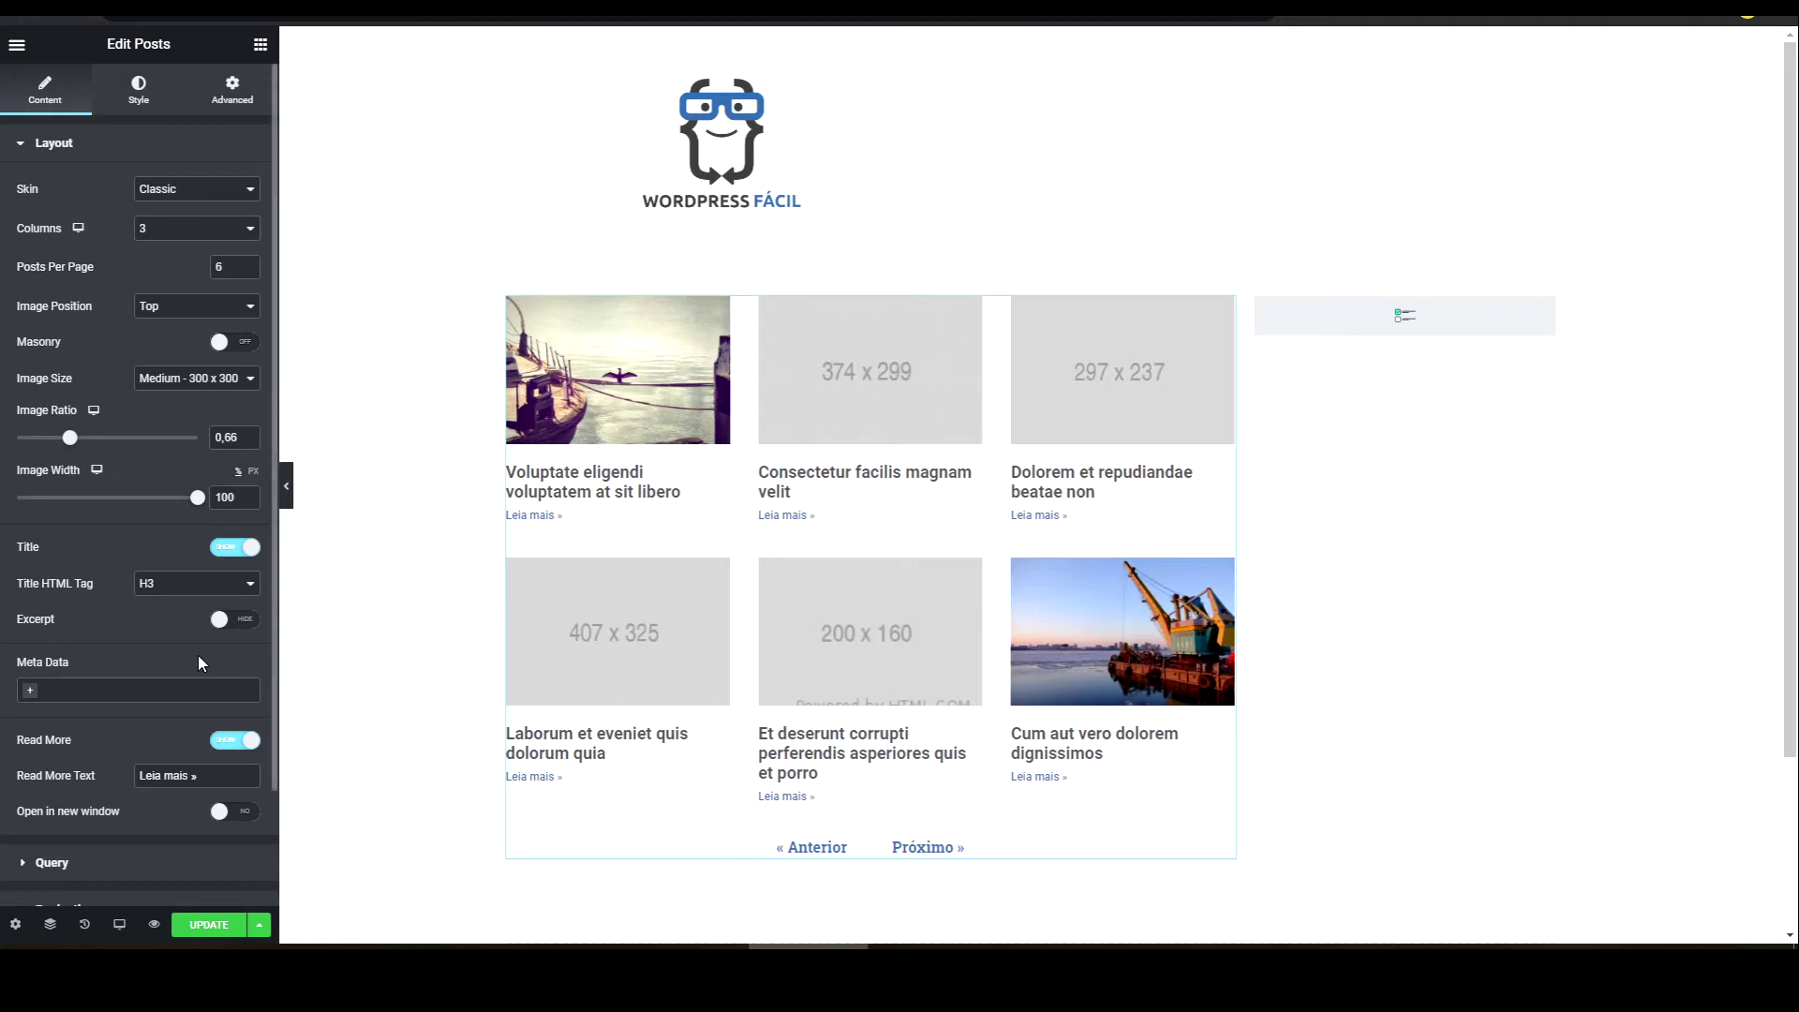
{"action": "scroll", "coordinate": [153, 755], "scroll_direction": "down", "scroll_amount": 3}
{"action": "left_click", "coordinate": [75, 743]}
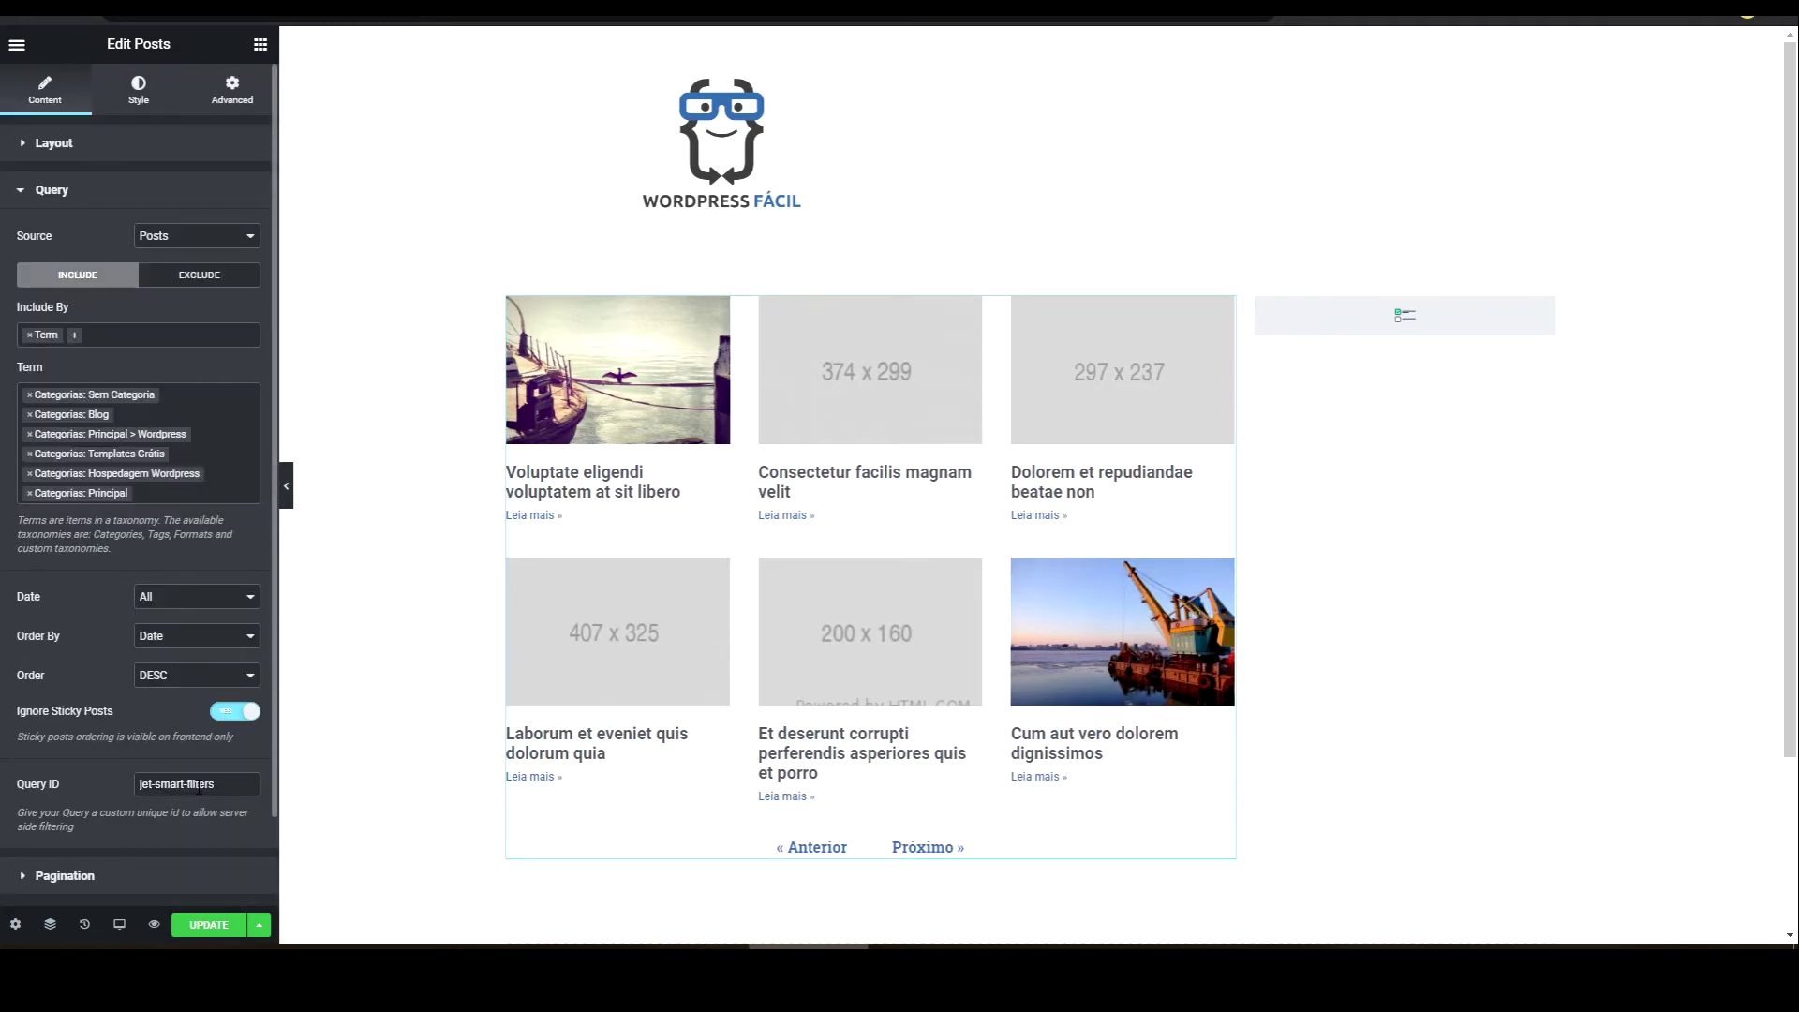
{"action": "left_click", "coordinate": [206, 925]}
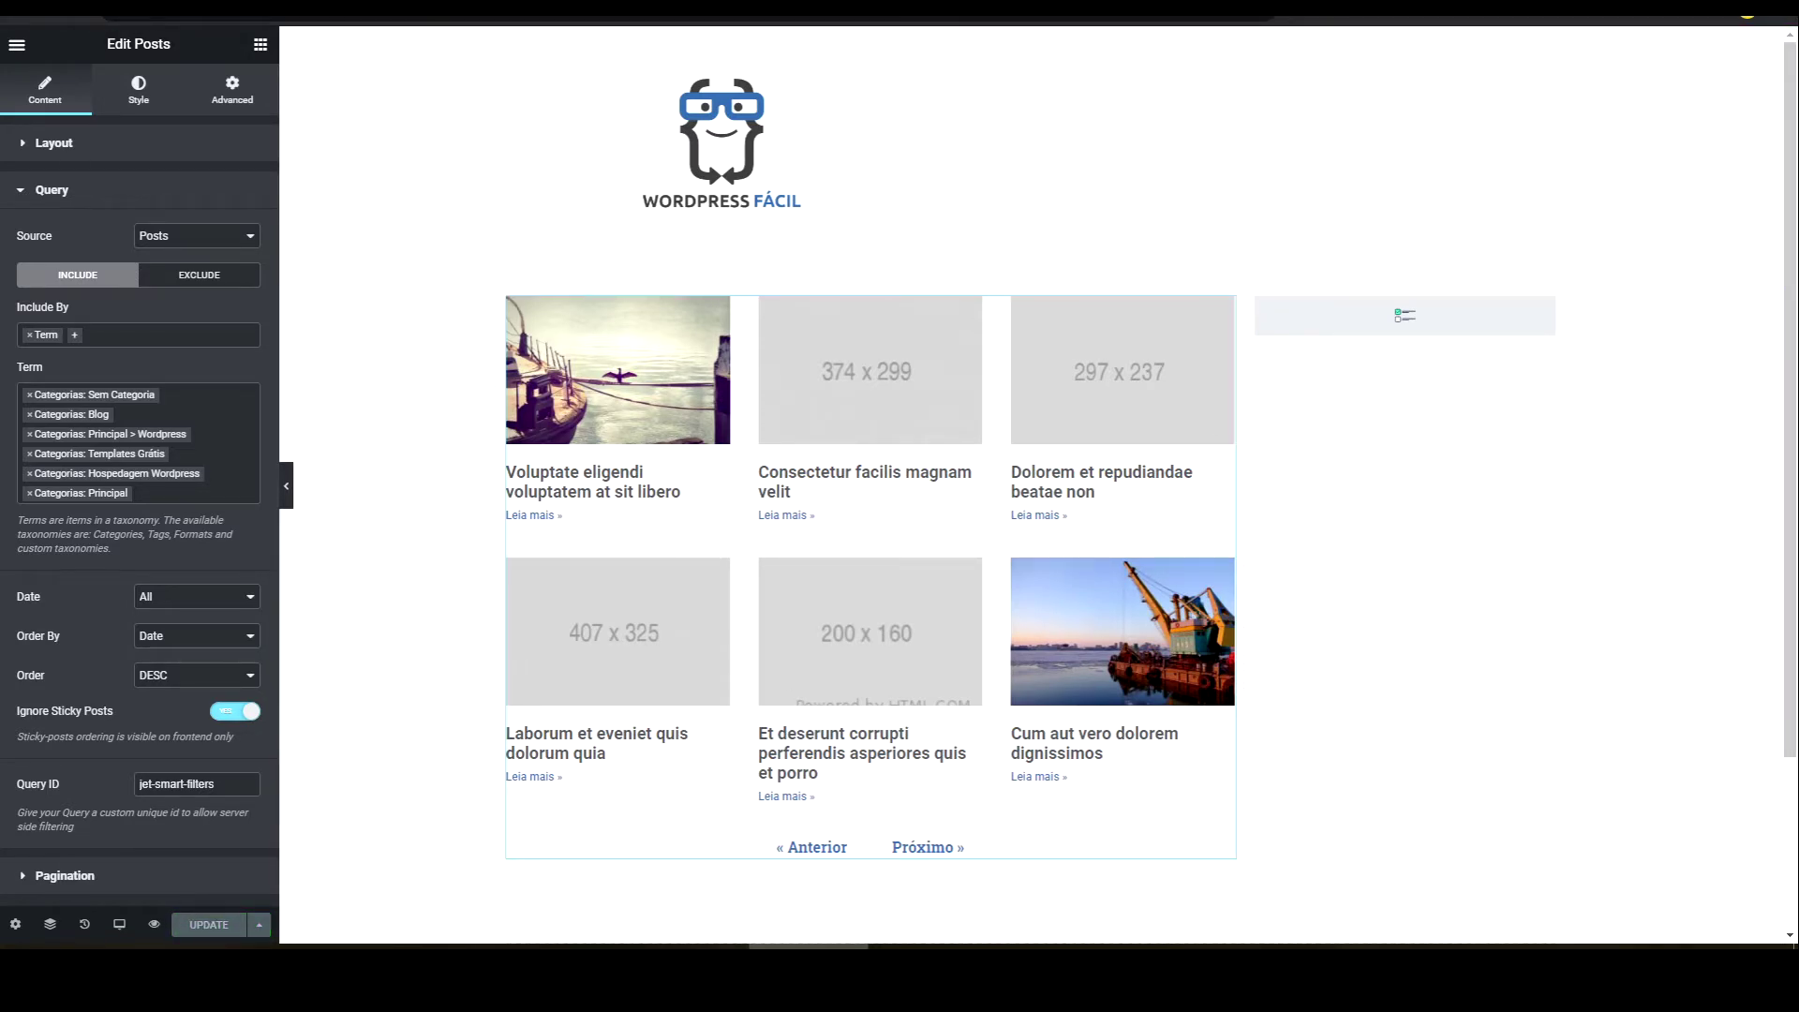
- Switch to the WordPress dashboard and add a new smart filter titled "Filtro de Categorias"
{"action": "key", "text": "ctrl+Tab"}
{"action": "mouse_move", "coordinate": [40, 635]}
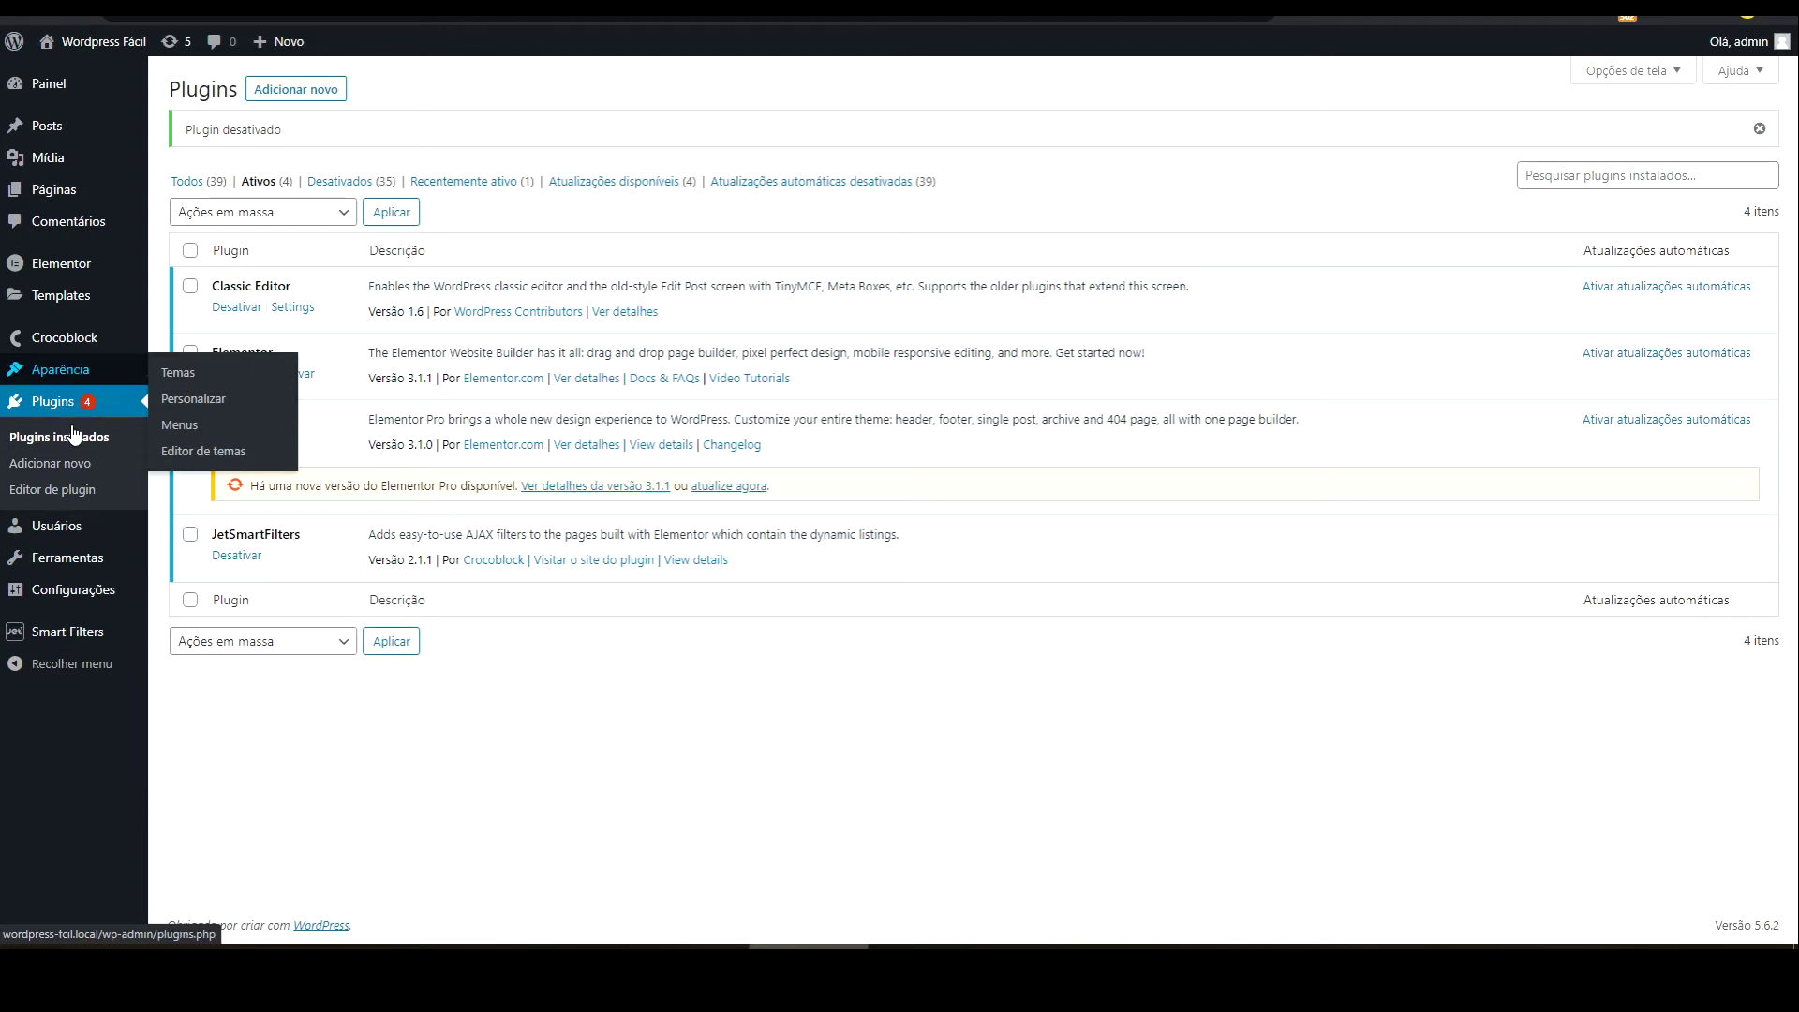
{"action": "mouse_move", "coordinate": [79, 298]}
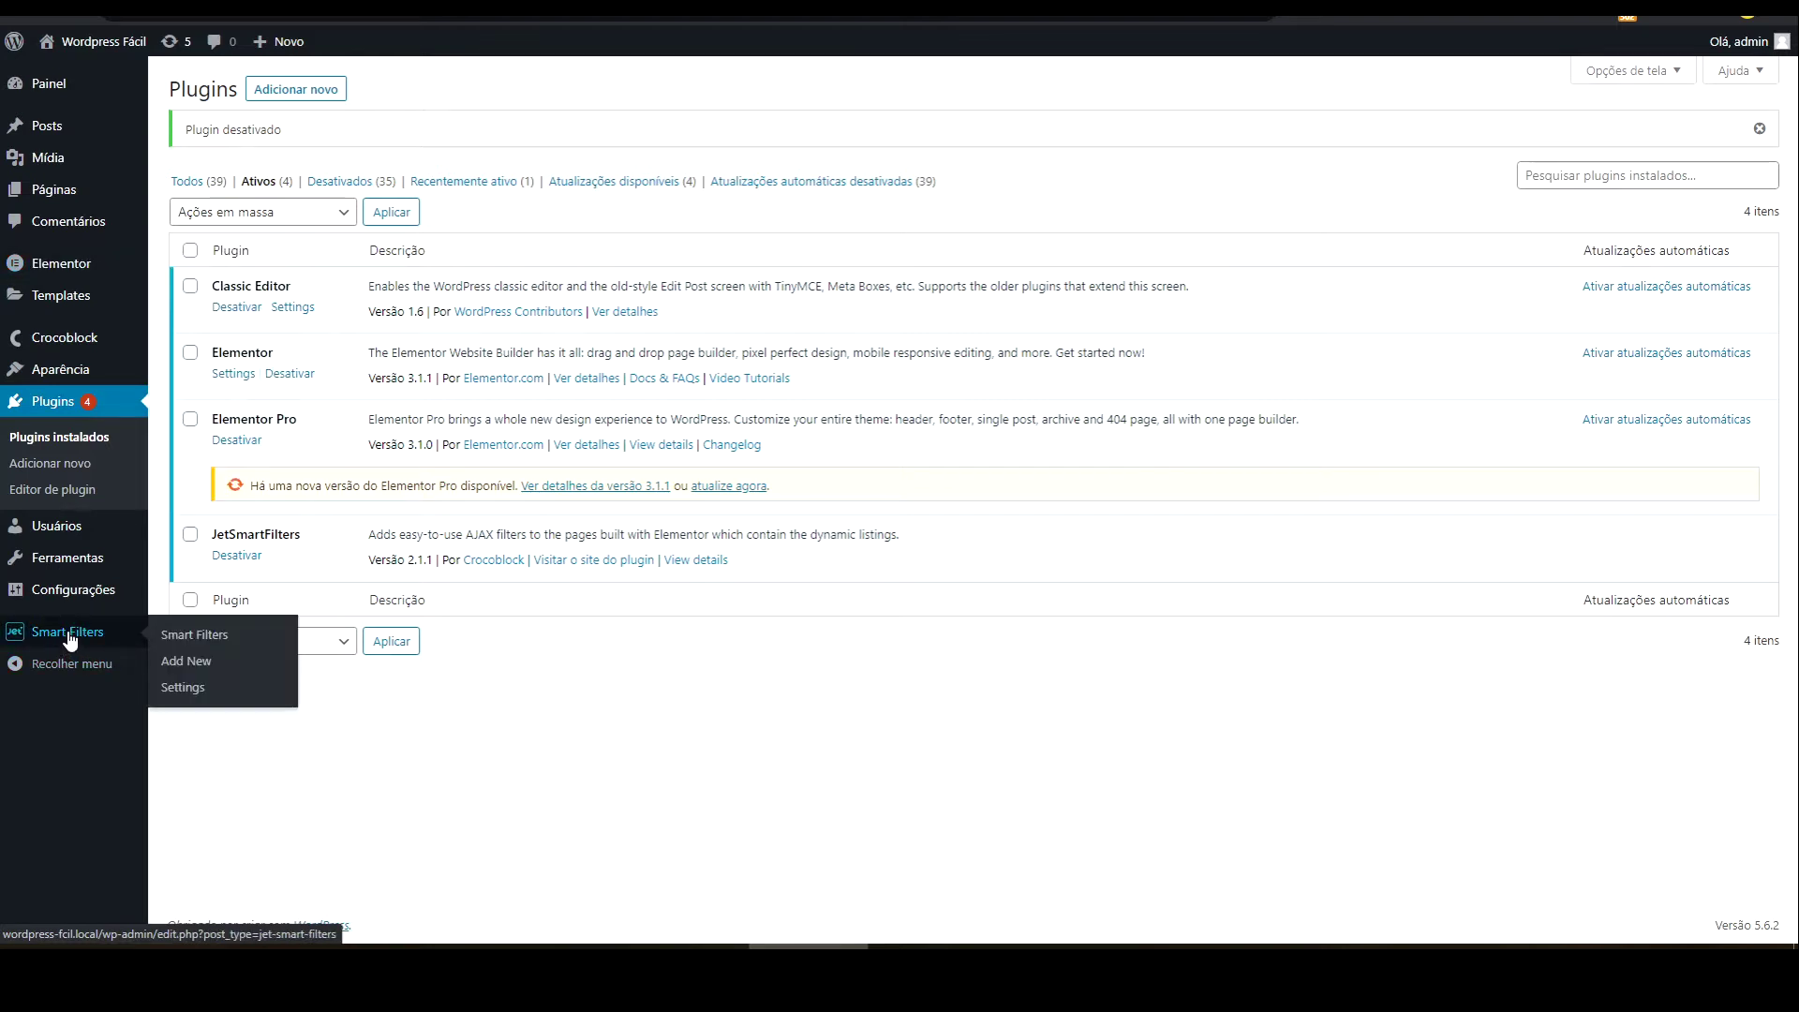
{"action": "left_click", "coordinate": [188, 643]}
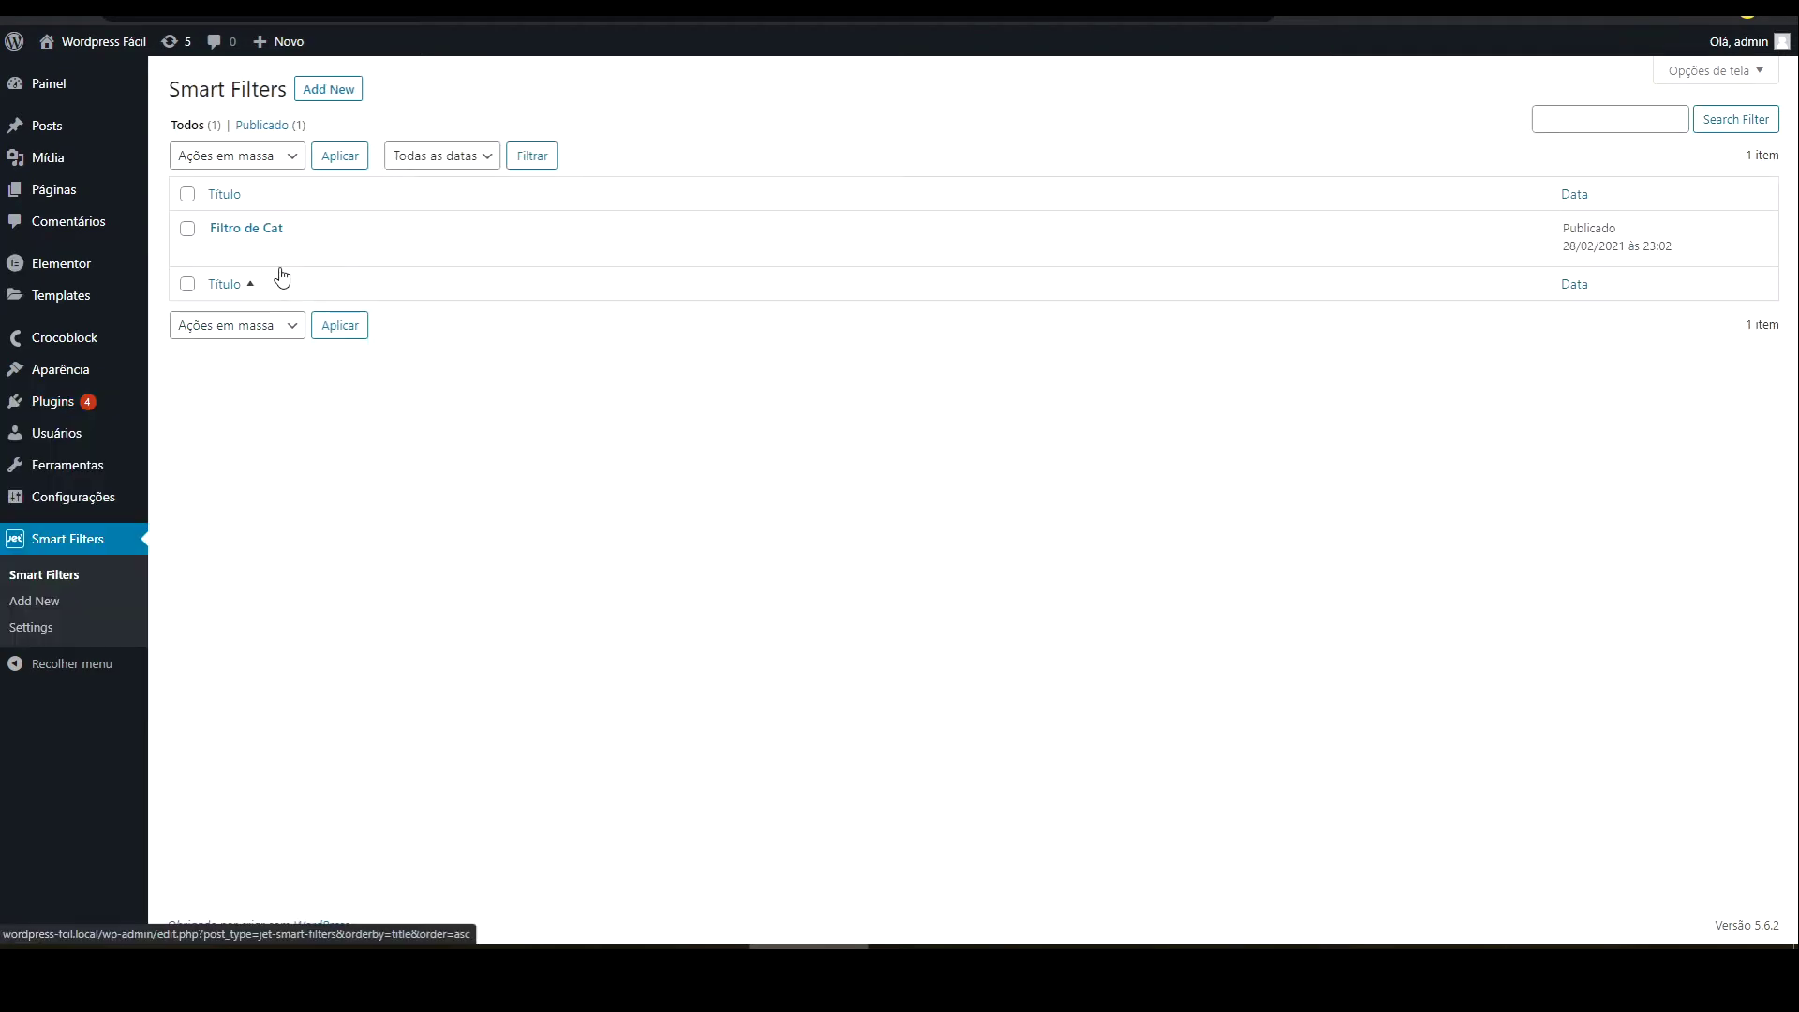
{"action": "left_click", "coordinate": [336, 95]}
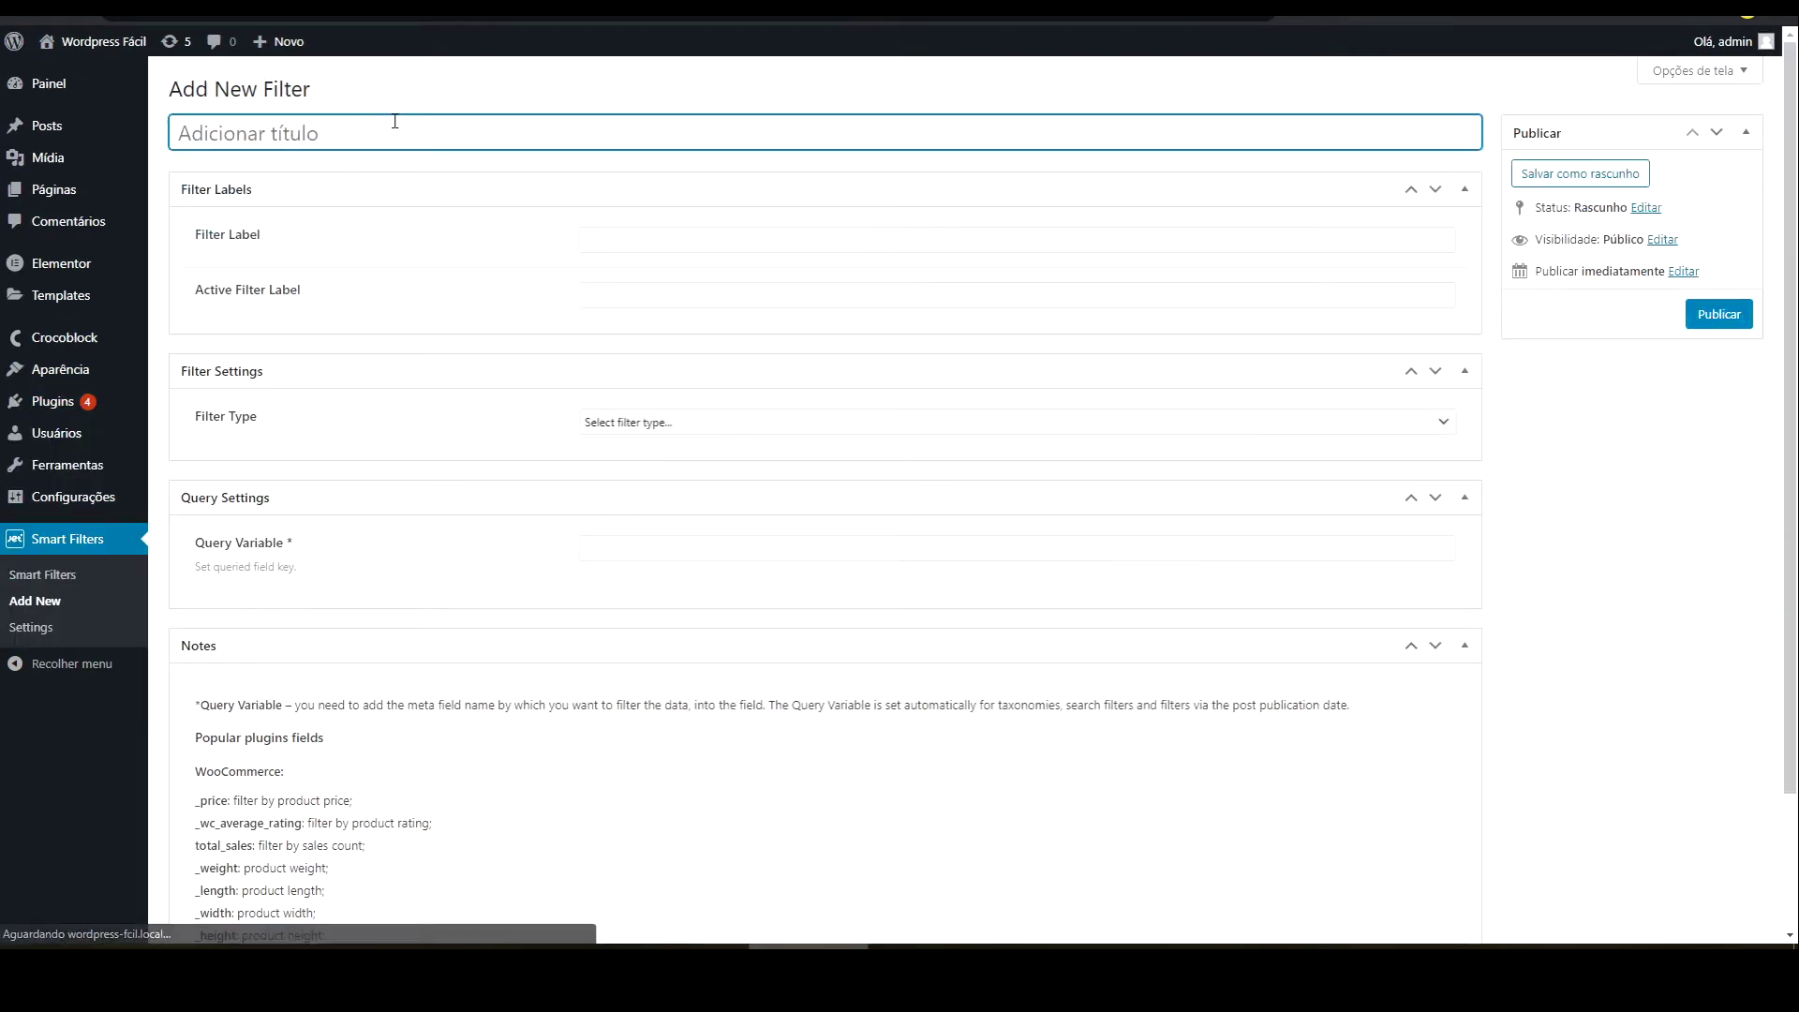
{"action": "type", "text": "Filter"}
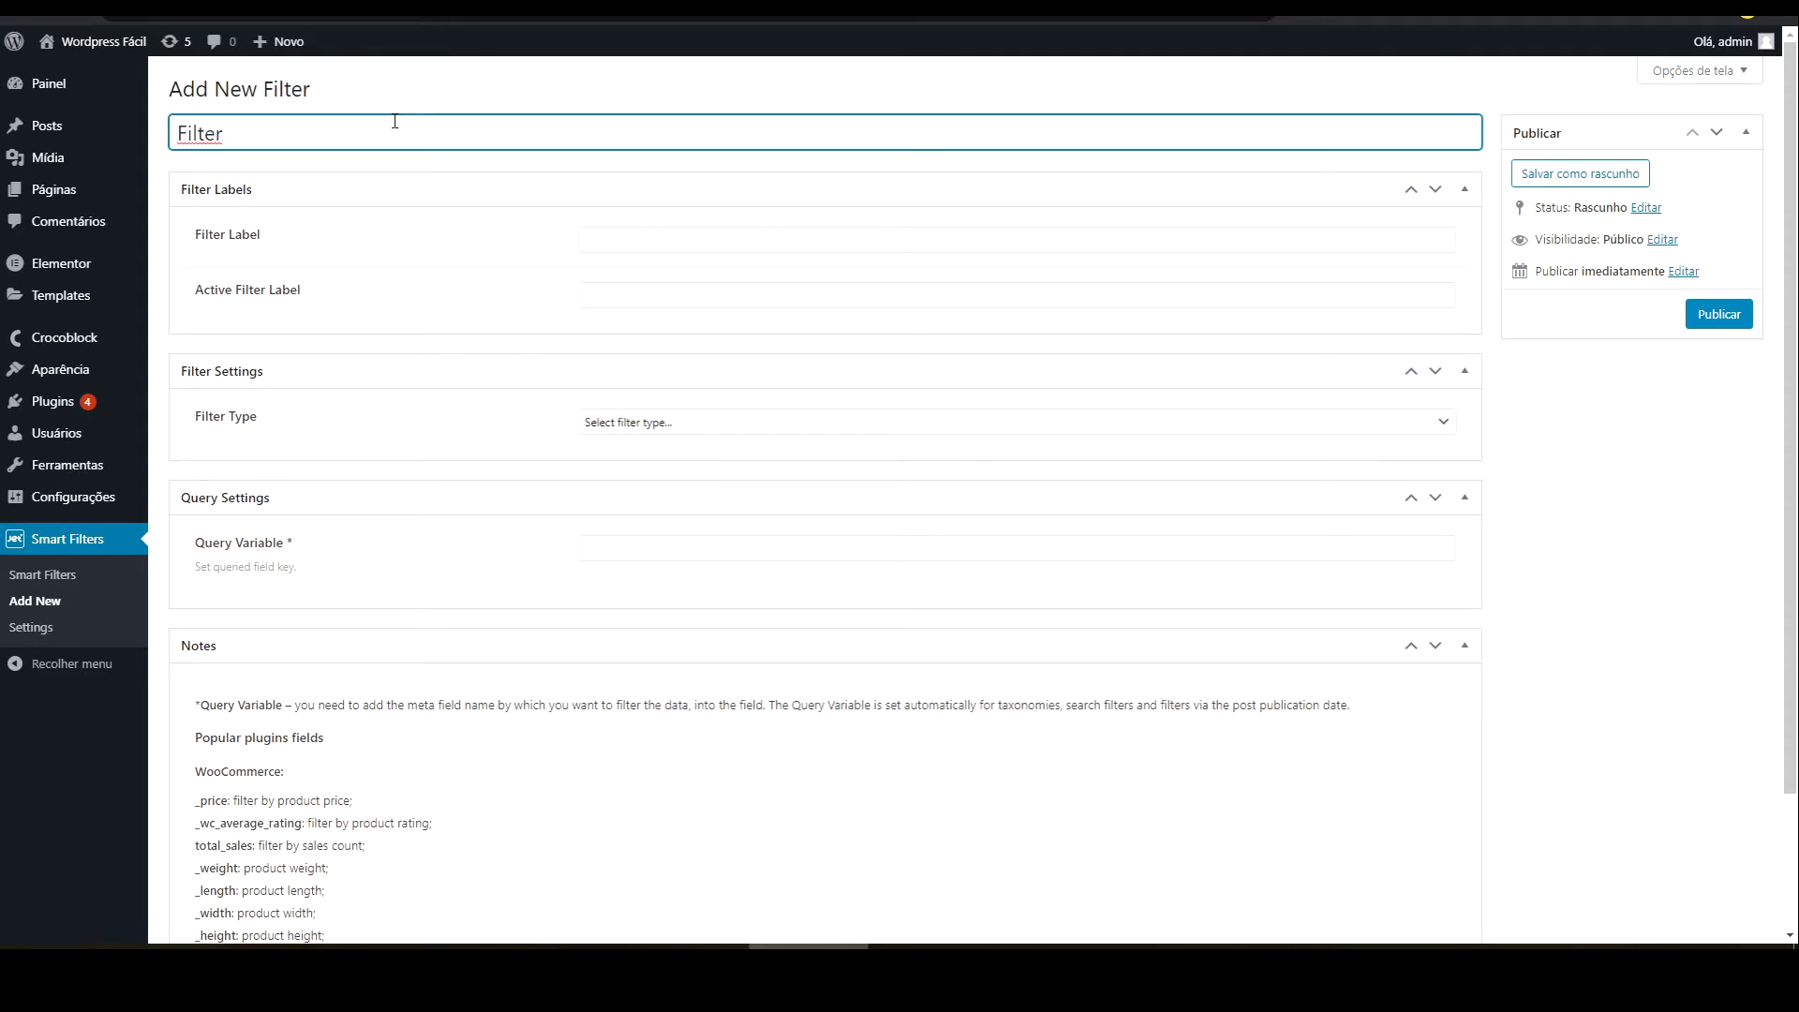
{"action": "key", "text": "BackSpace"}
{"action": "key", "text": "BackSpace"}
{"action": "type", "text": "ro de Categorias"}
- Copy the title "Filtro de Categorias" into both the Filter Label and the Active Filter Label
{"action": "triple_click", "coordinate": [350, 127]}
{"action": "key", "text": "ctrl+c"}
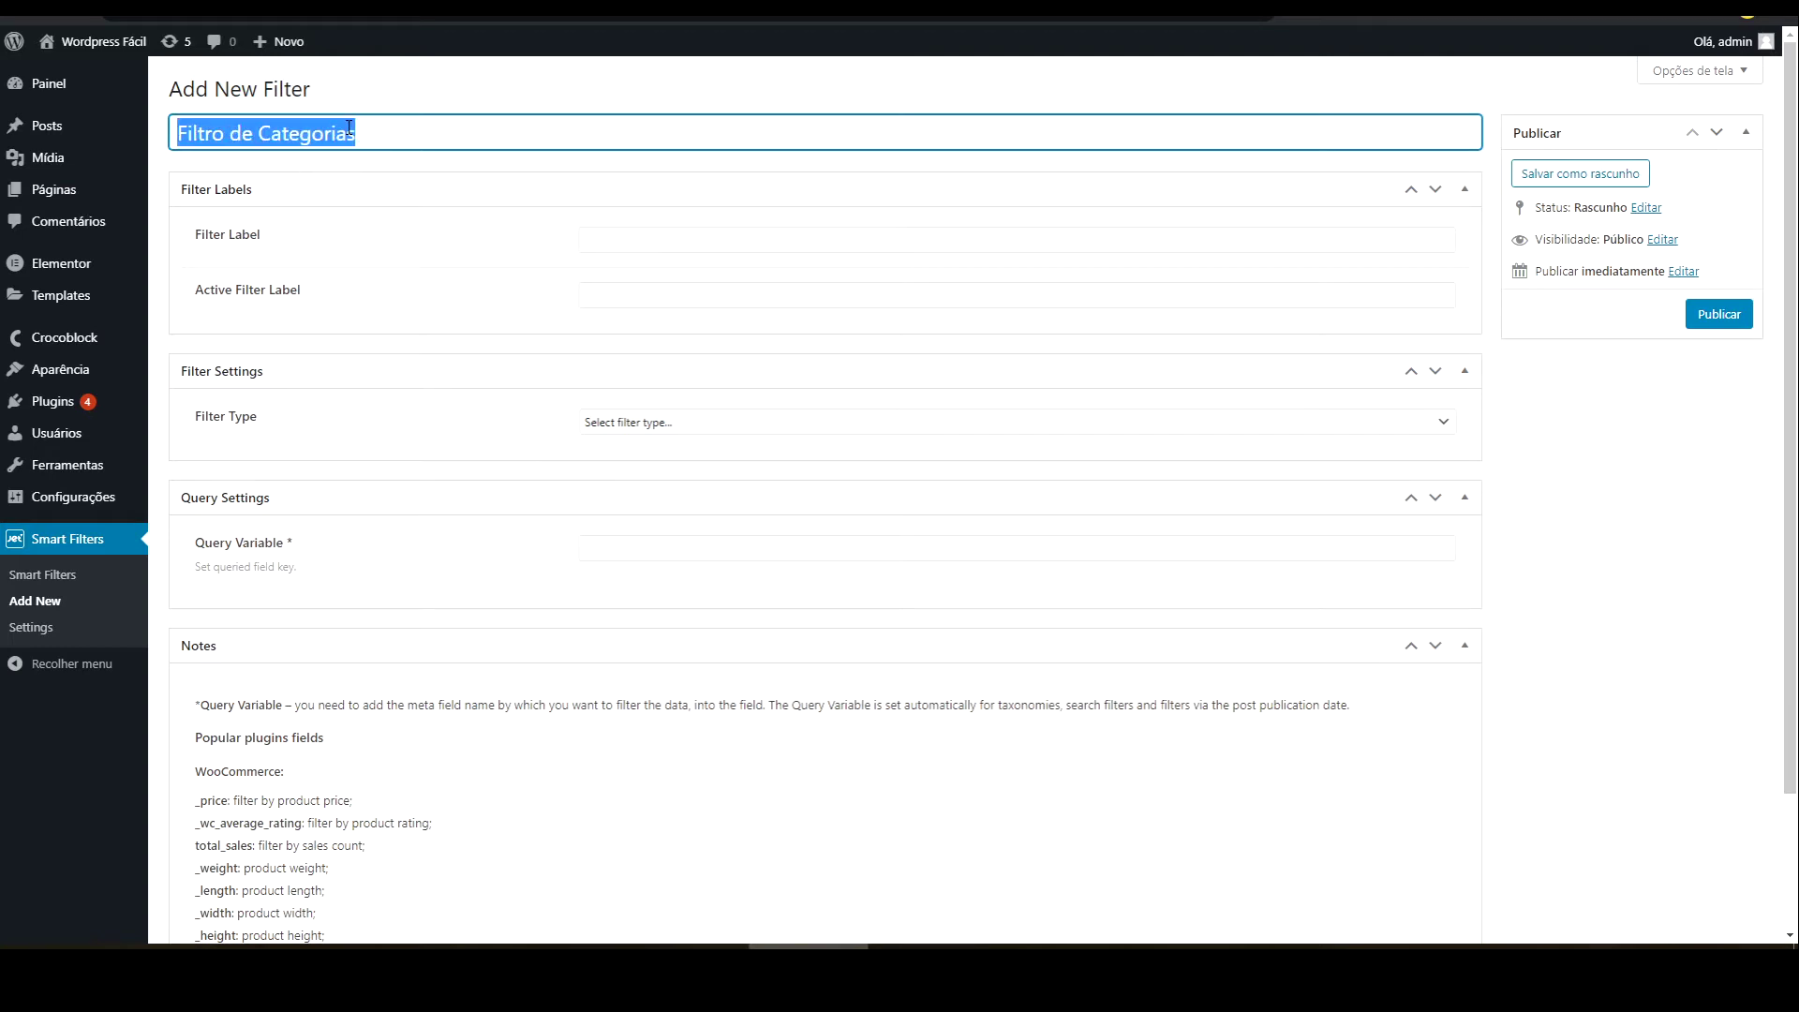
{"action": "left_click", "coordinate": [606, 250]}
{"action": "key", "text": "ctrl+v"}
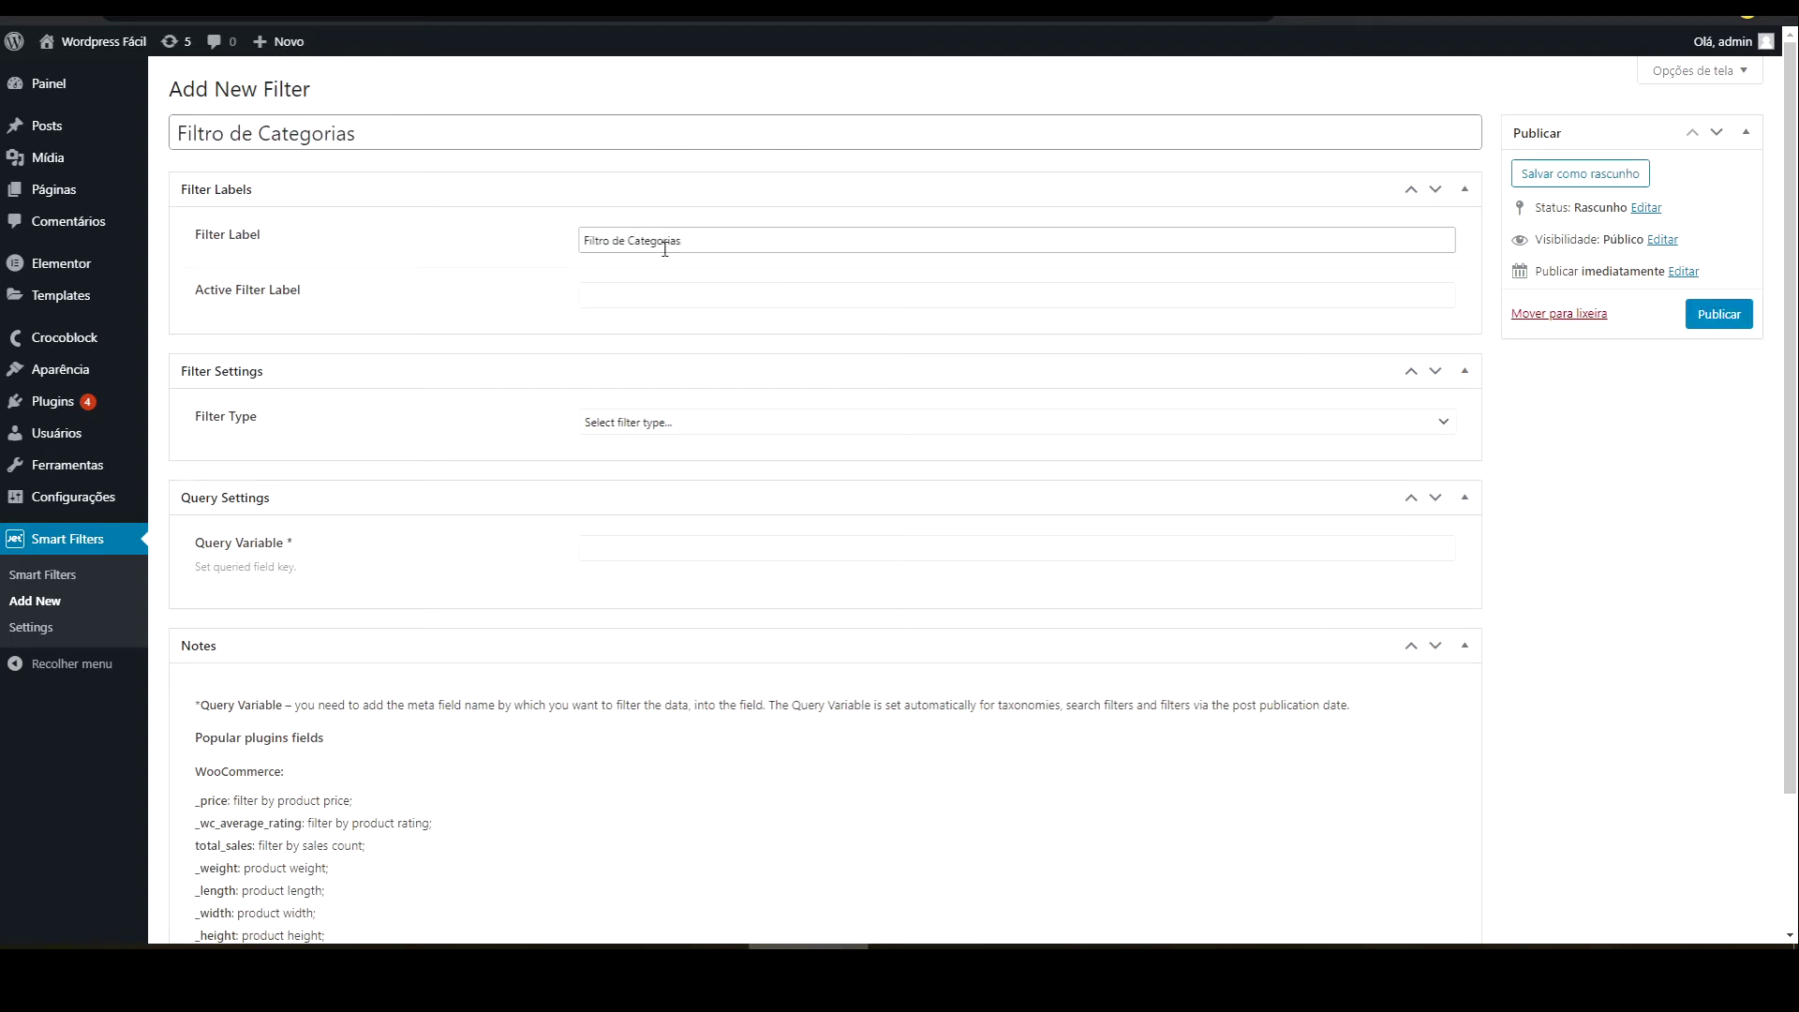
{"action": "key", "text": "ctrl+a"}
{"action": "left_click", "coordinate": [706, 293]}
{"action": "key", "text": "ctrl+v"}
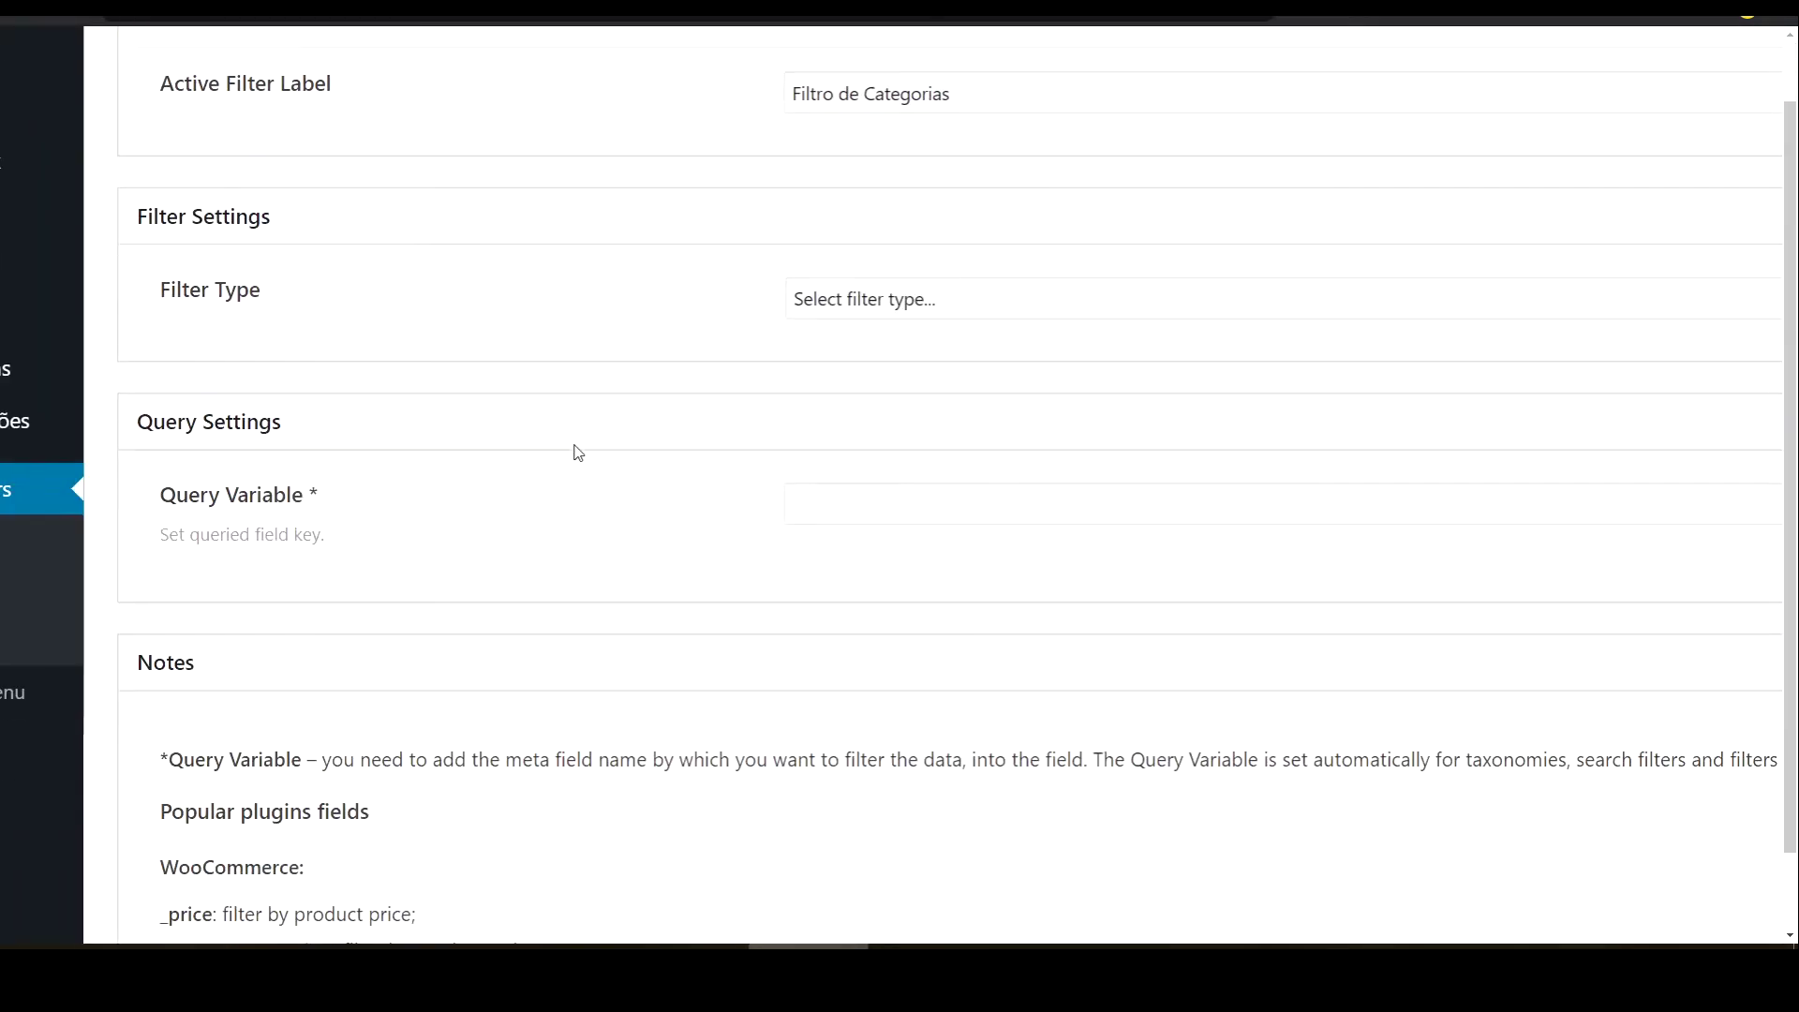
- Set the new filter's Filter Type to Select
{"action": "left_click", "coordinate": [812, 310]}
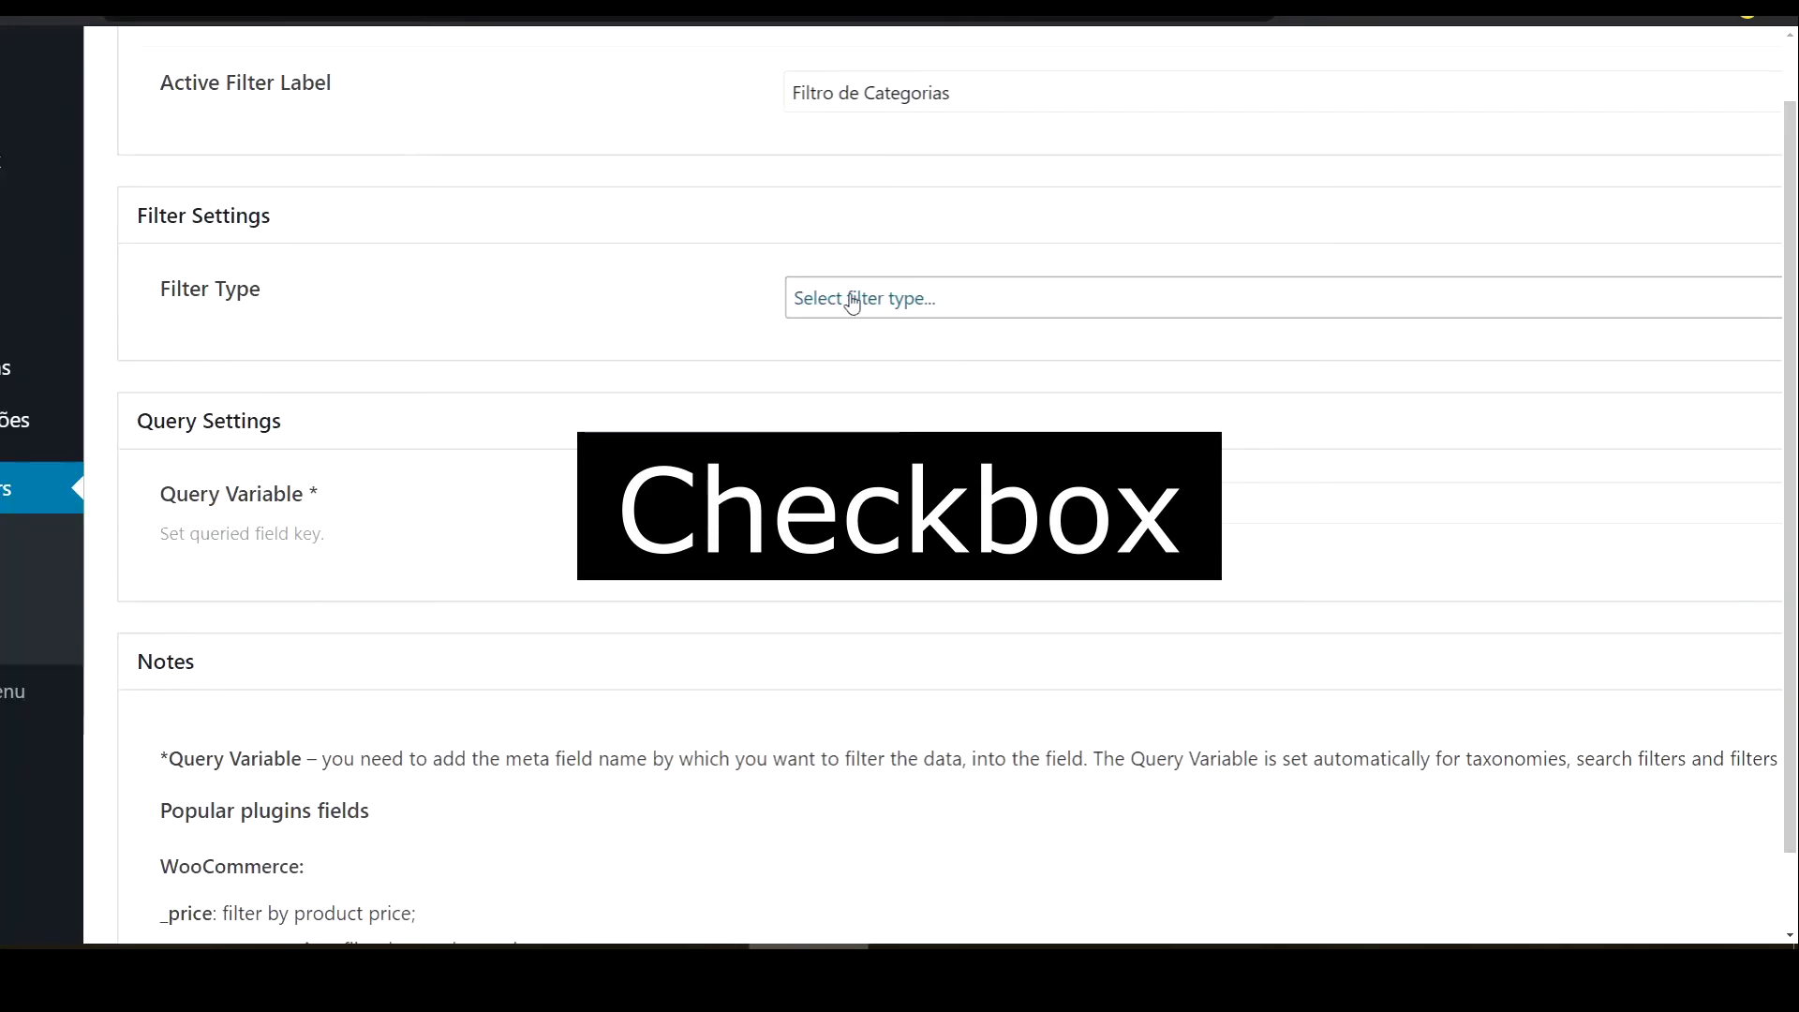
{"action": "left_click", "coordinate": [848, 298]}
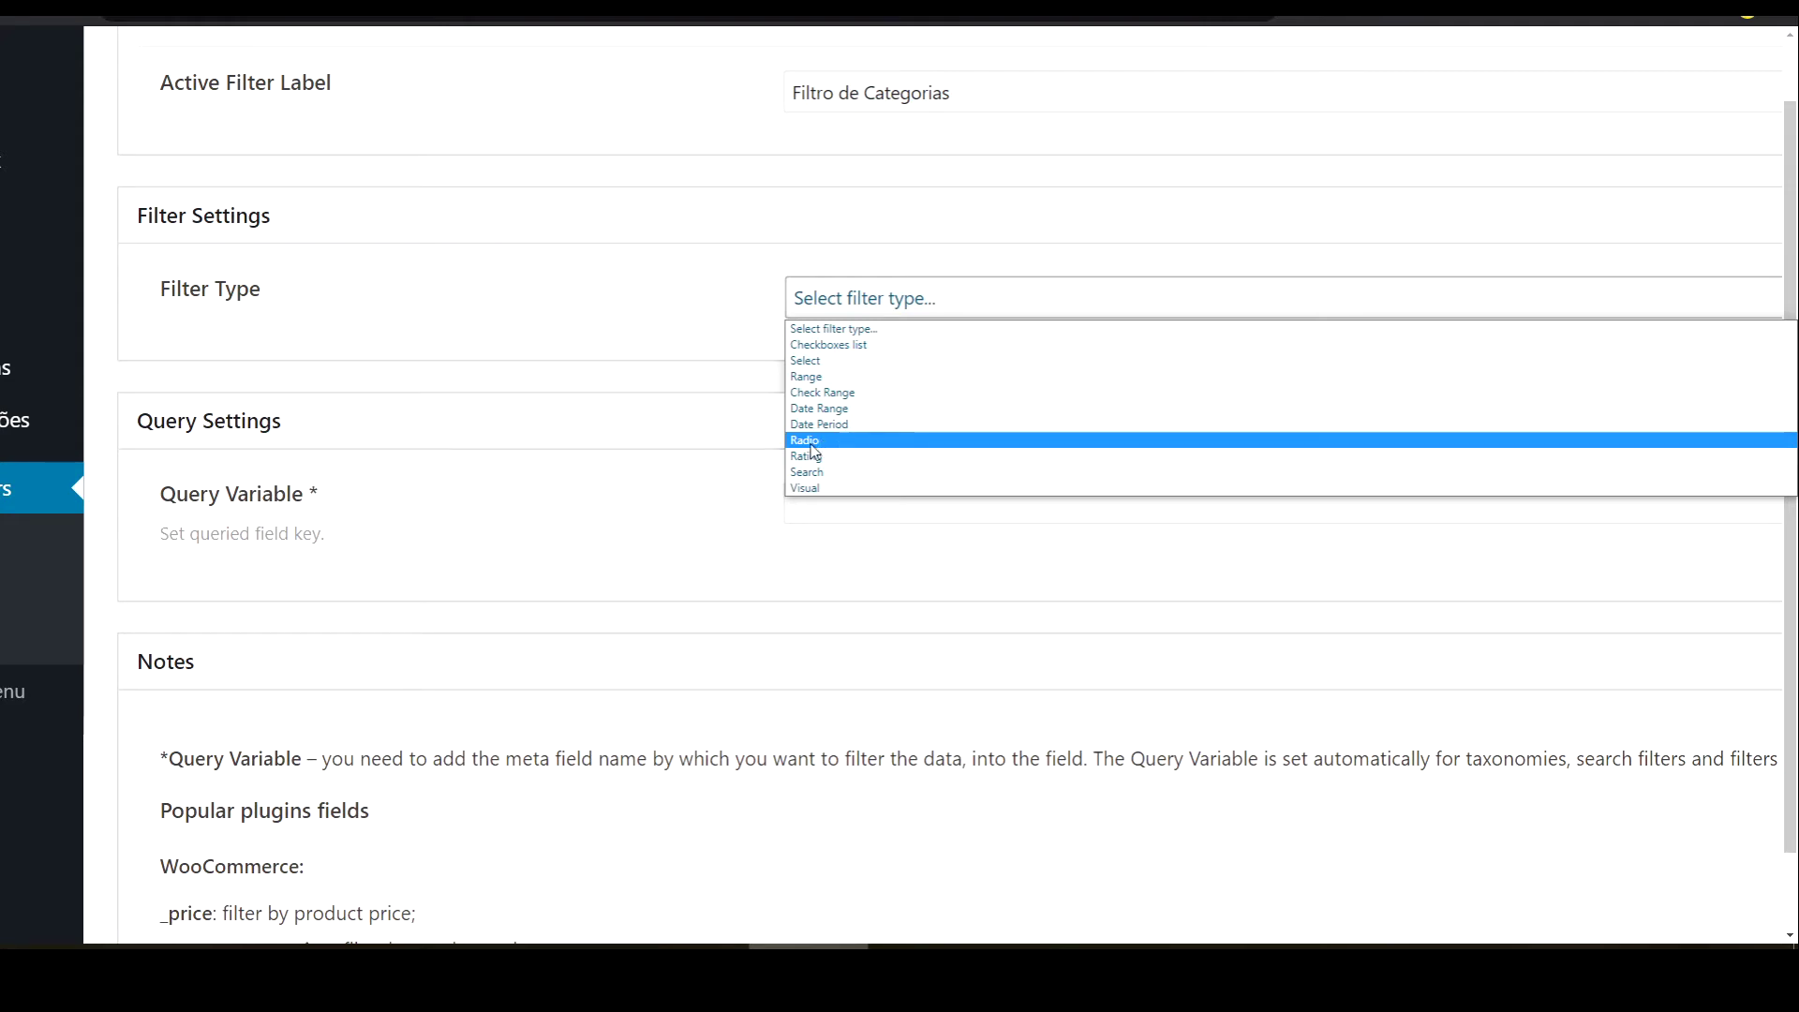
{"action": "left_click", "coordinate": [833, 361]}
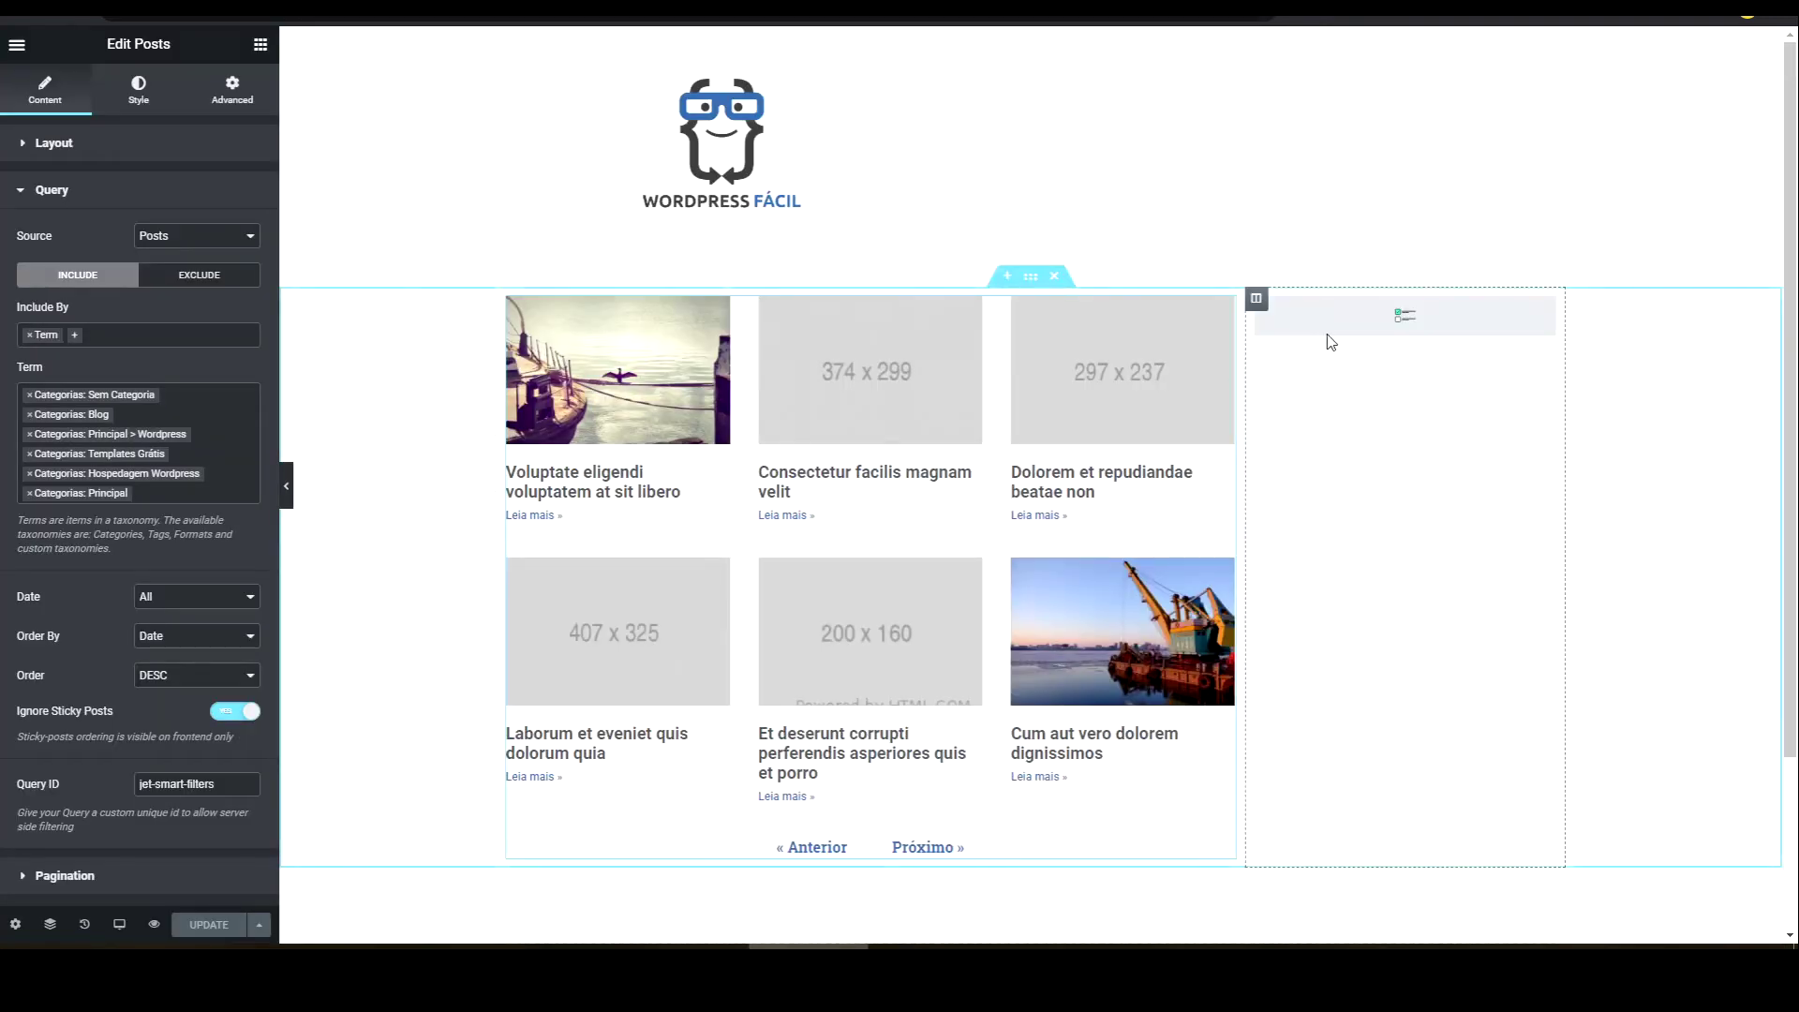
- Switch to the Elementor page editor and search the widget library for "filt" to review the available filter widgets
{"action": "left_click", "coordinate": [1325, 318]}
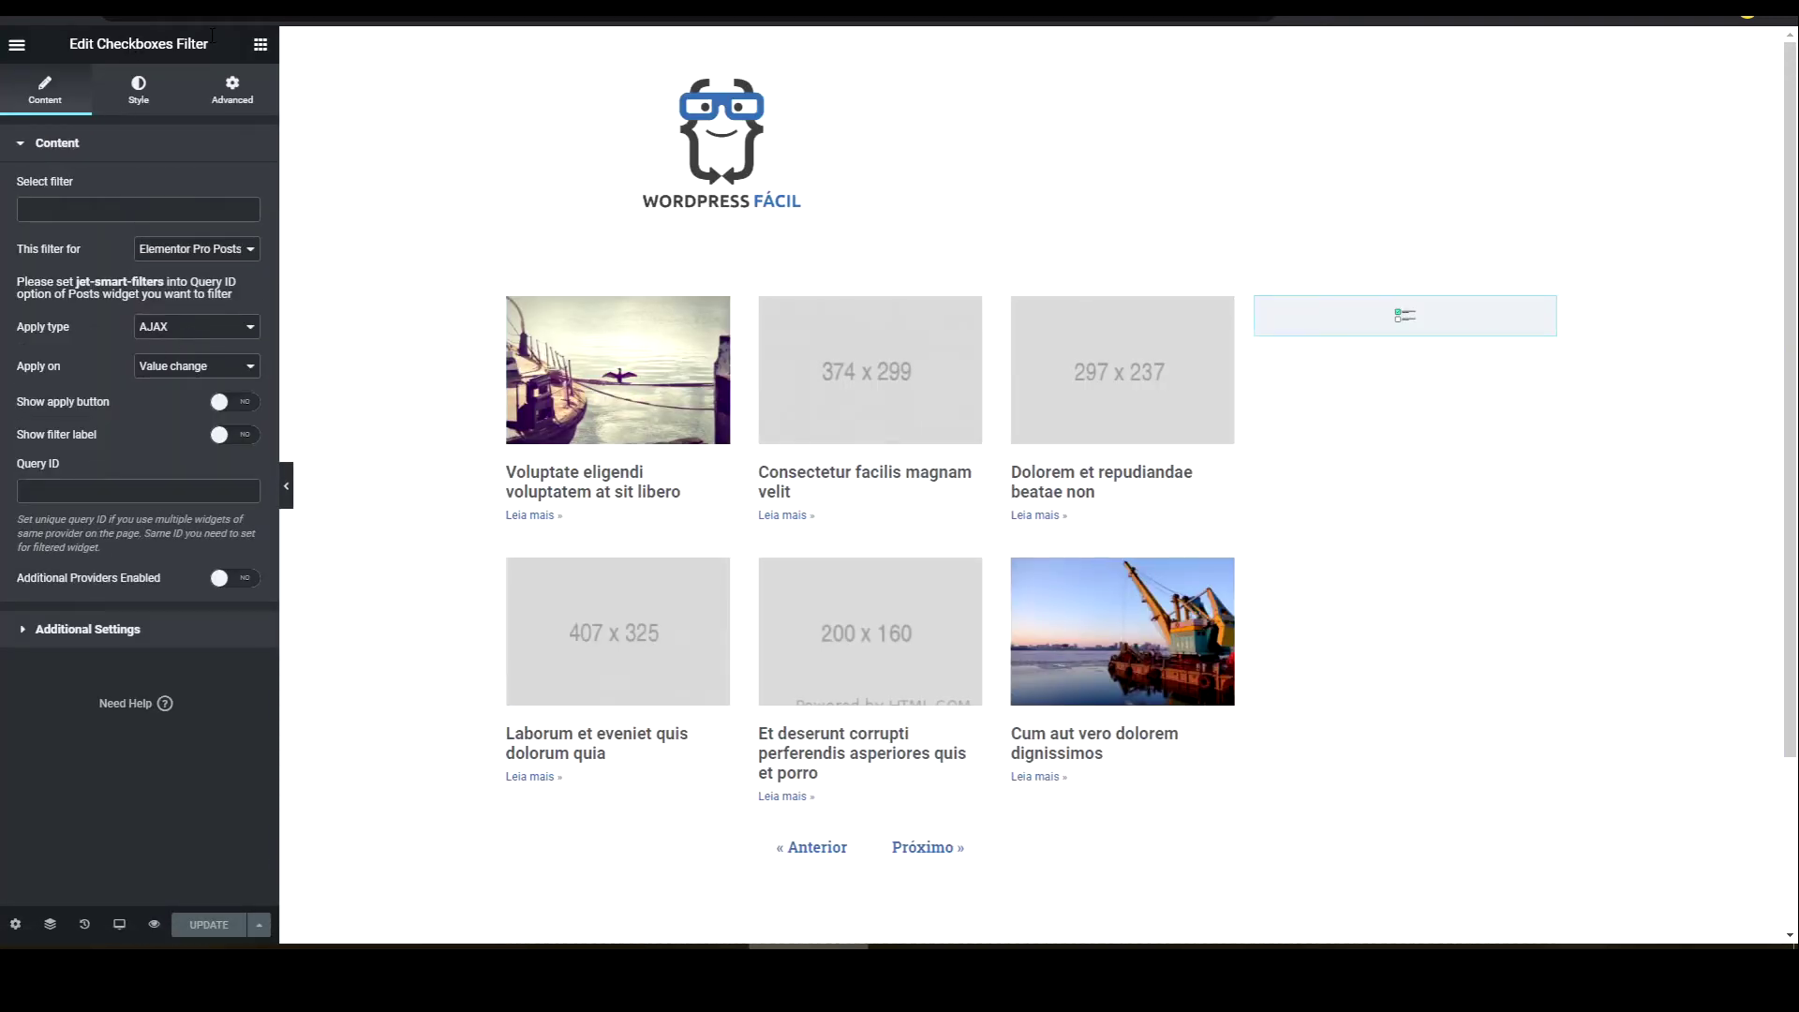
{"action": "left_click", "coordinate": [261, 44]}
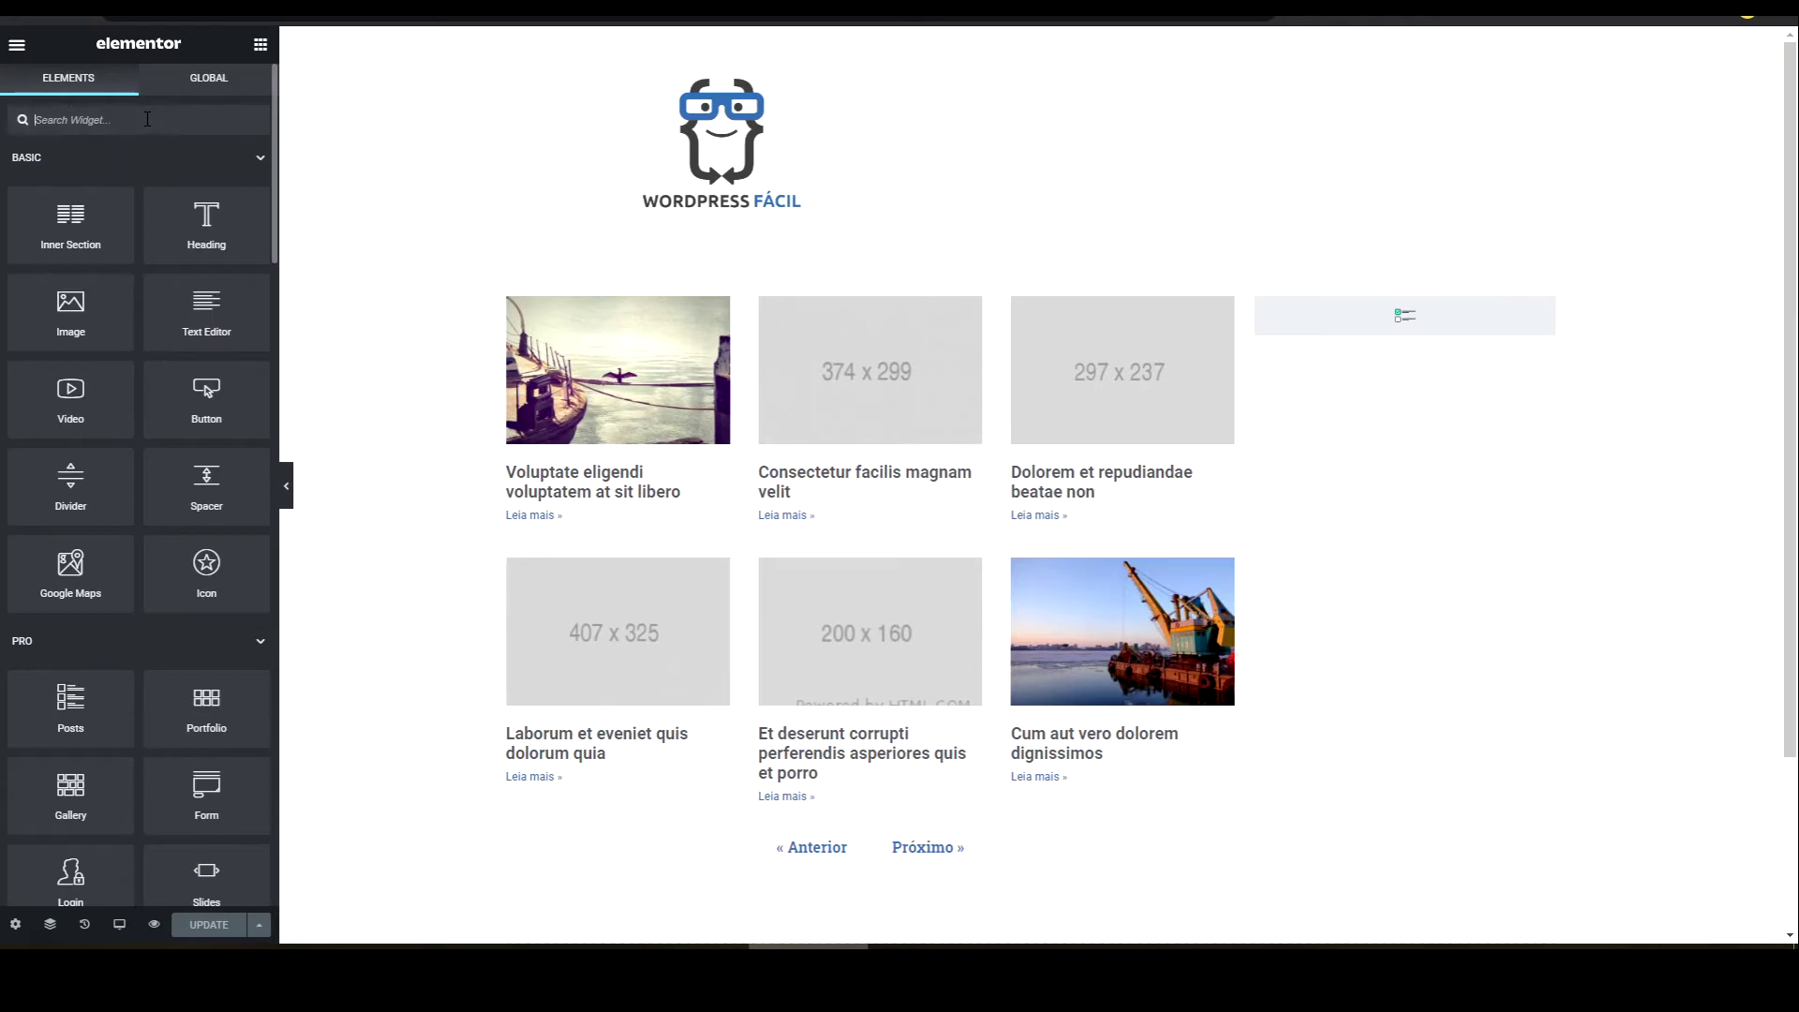
{"action": "type", "text": "filt"}
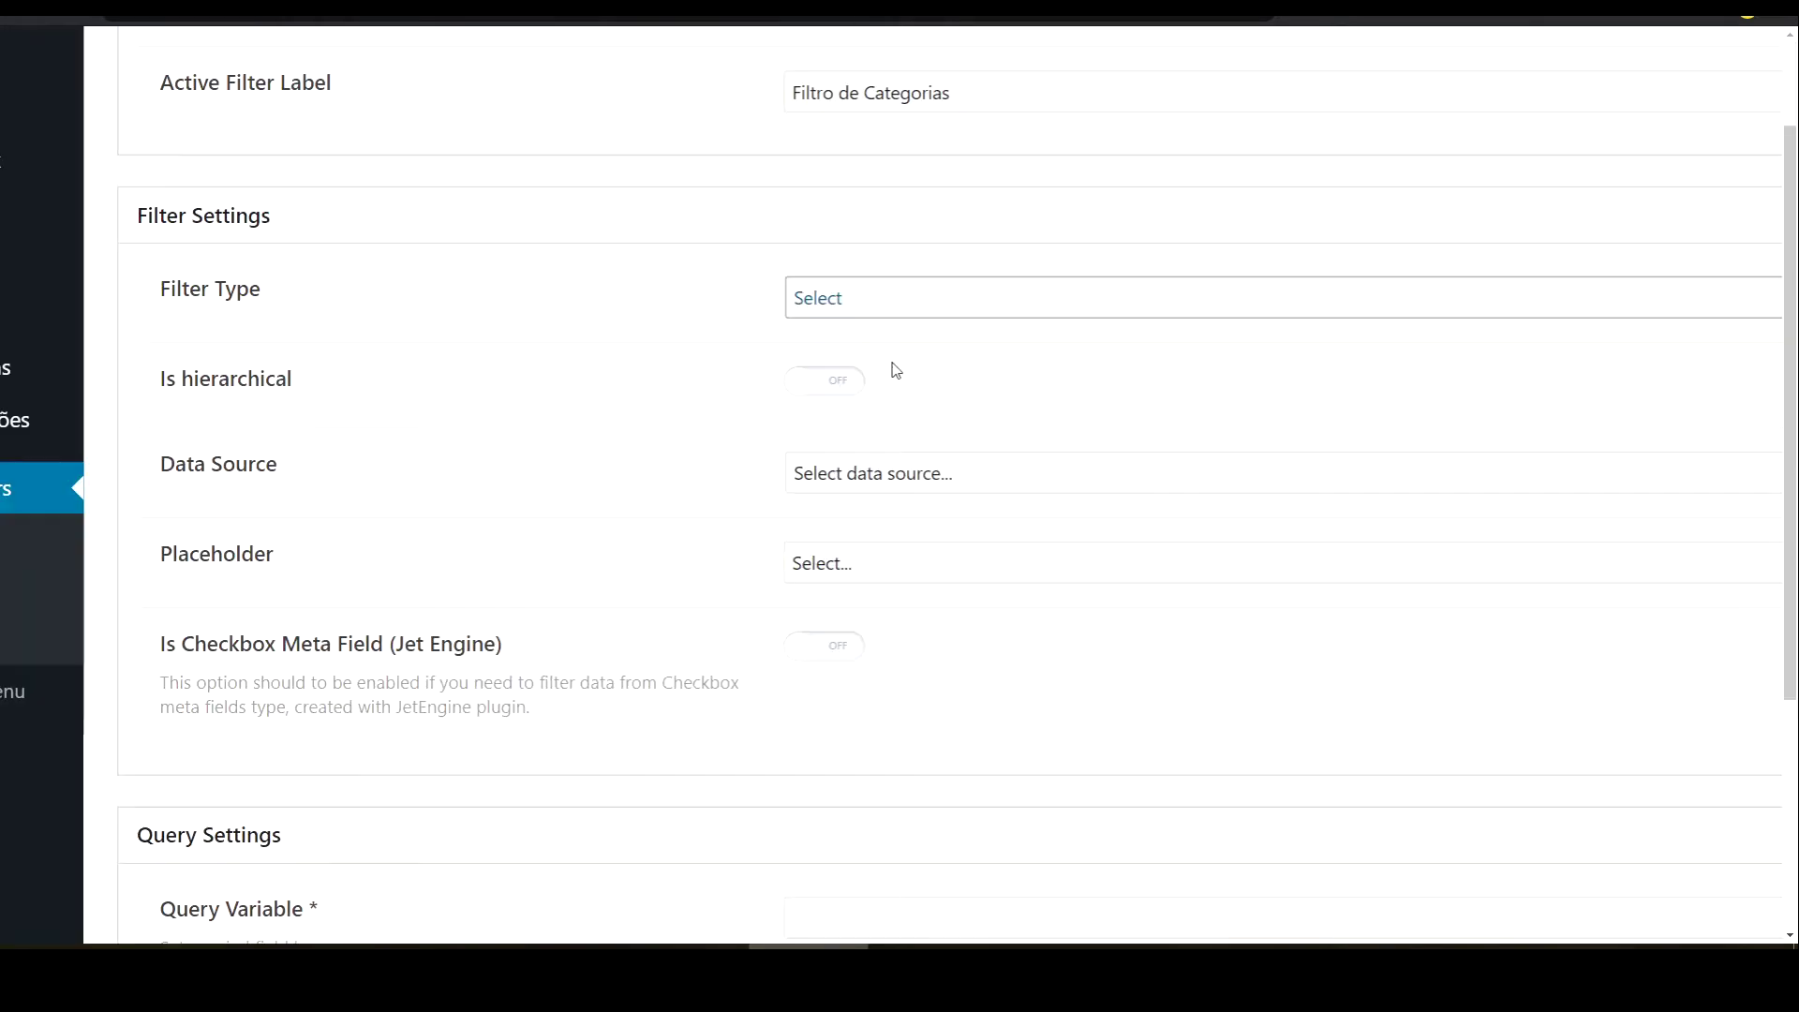
- Back in the smart filter form, set the Filter Type to Checkboxes list and the Data Source to Taxonomies
{"action": "left_click", "coordinate": [834, 298]}
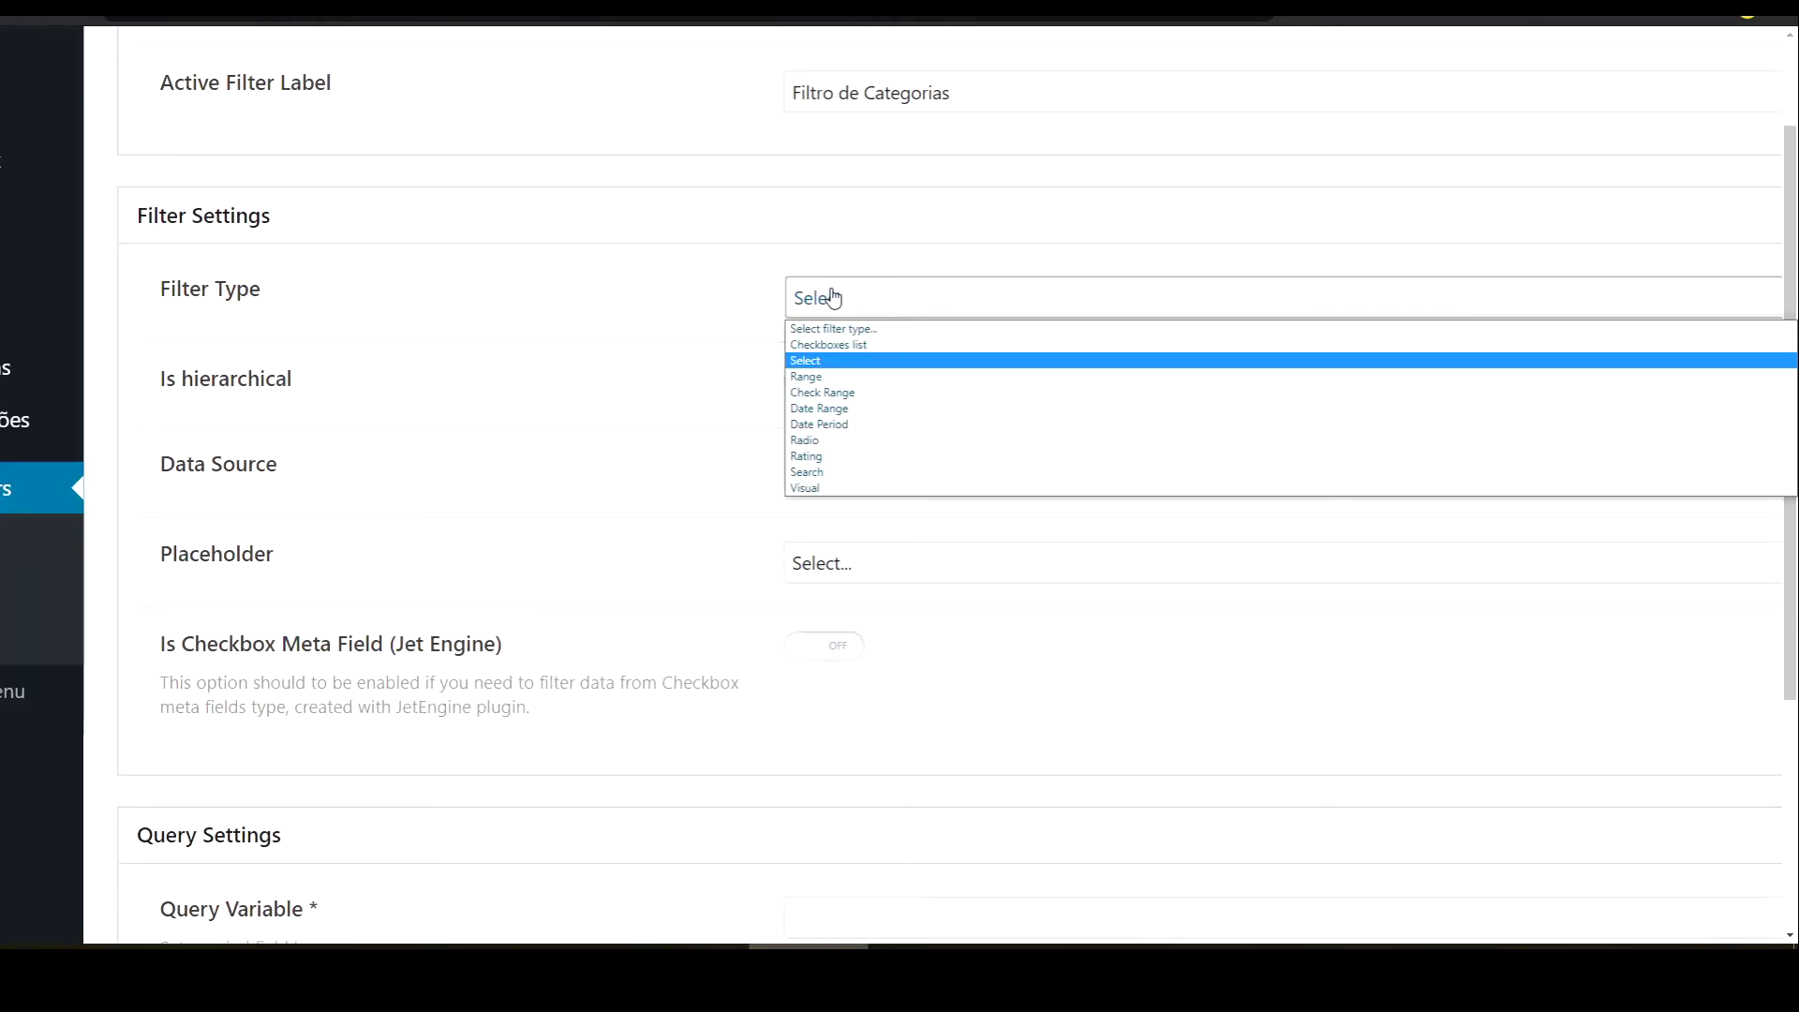
{"action": "left_click", "coordinate": [843, 345]}
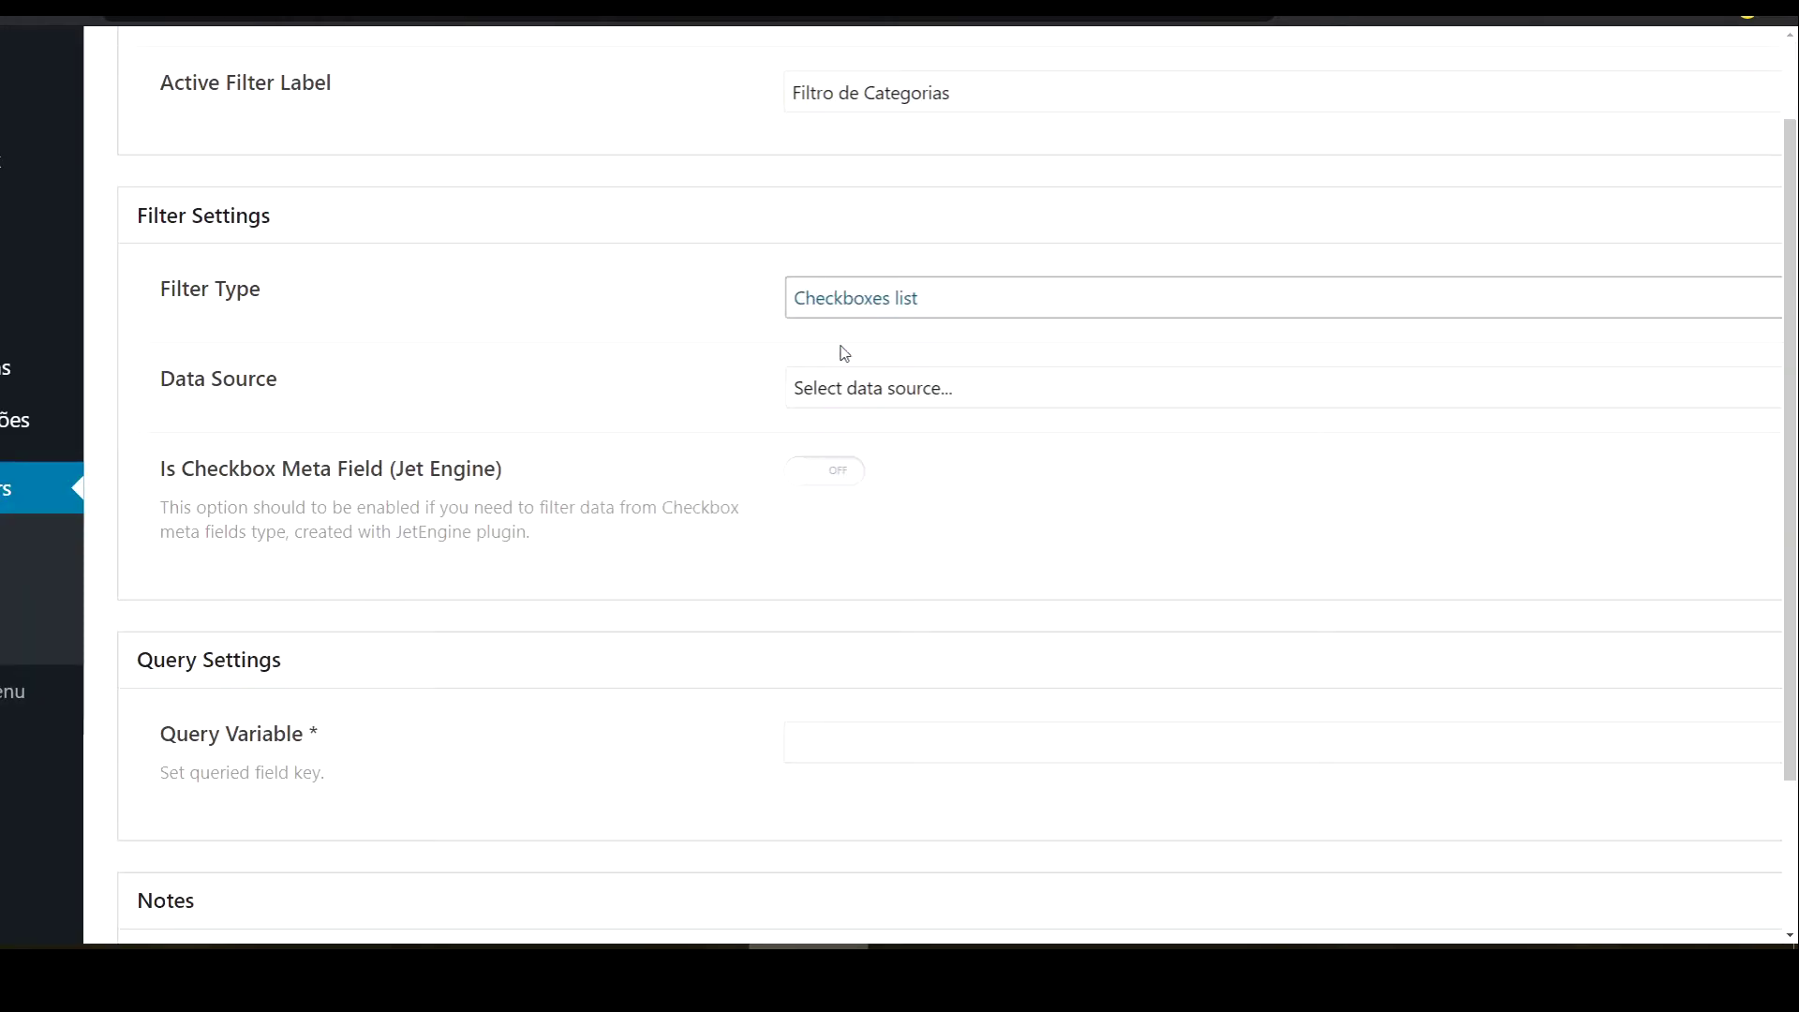
{"action": "left_click", "coordinate": [852, 401]}
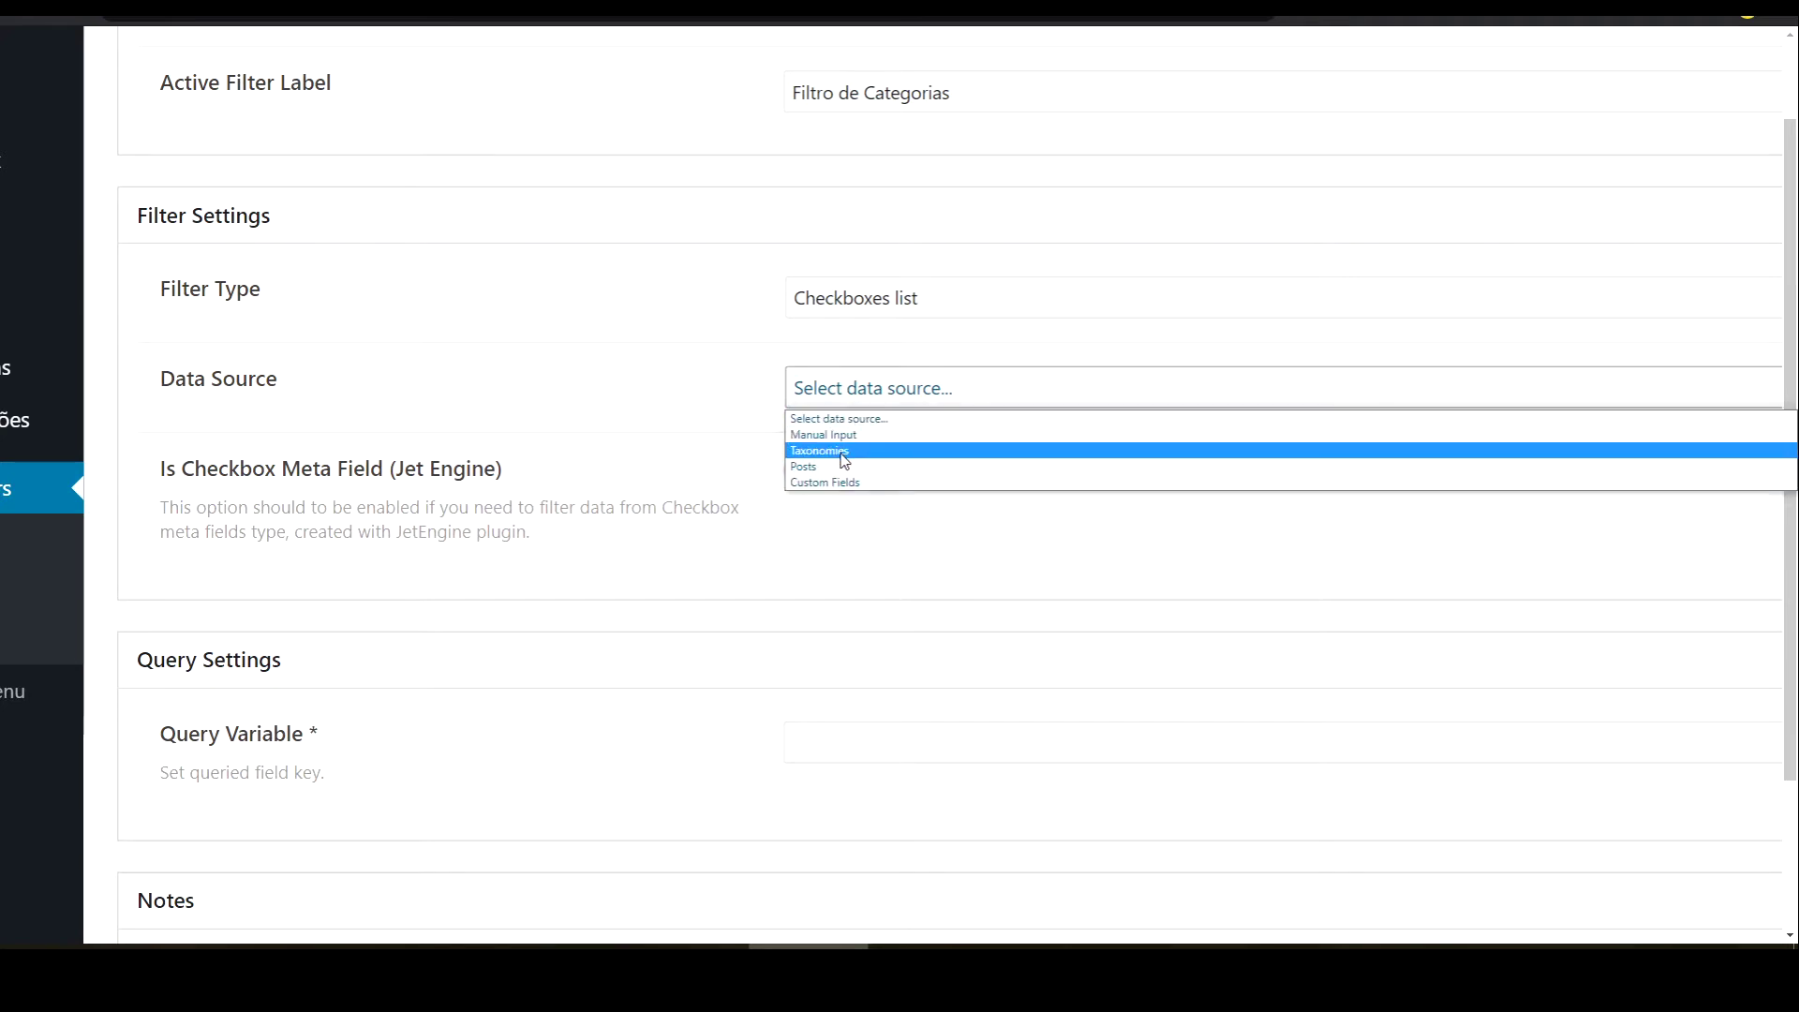
{"action": "left_click", "coordinate": [609, 426]}
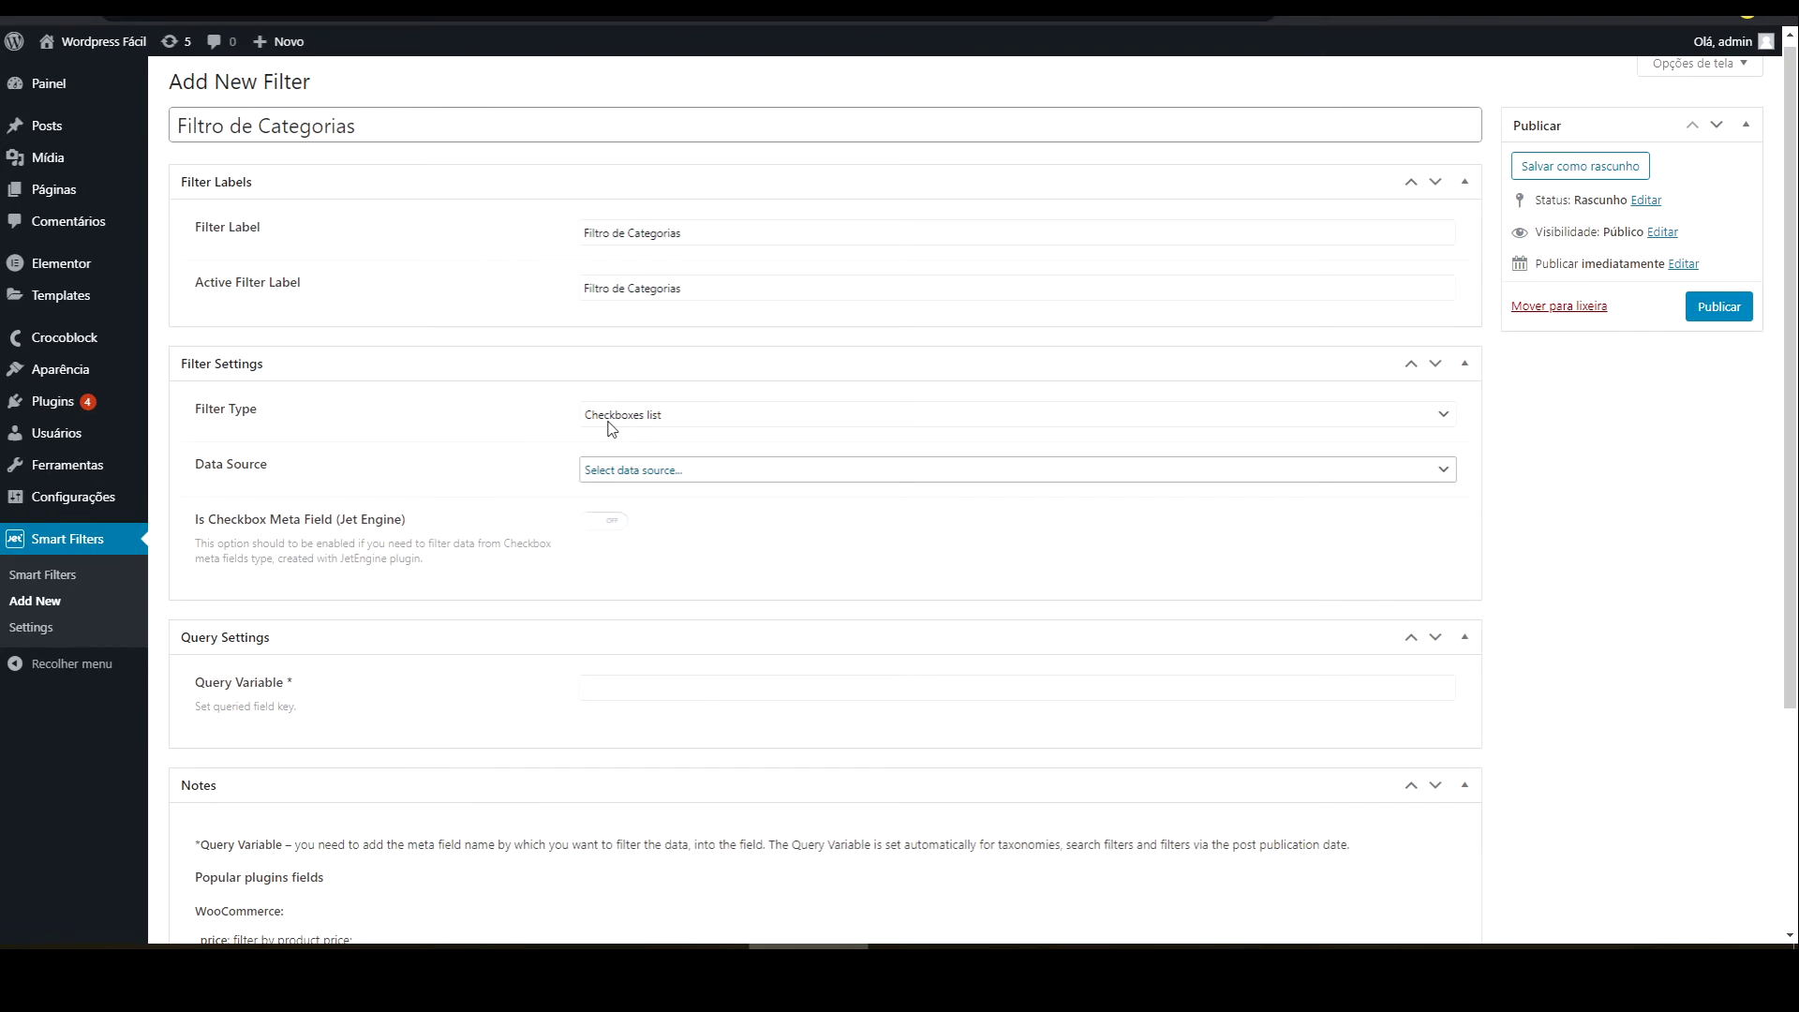
{"action": "left_click", "coordinate": [640, 475]}
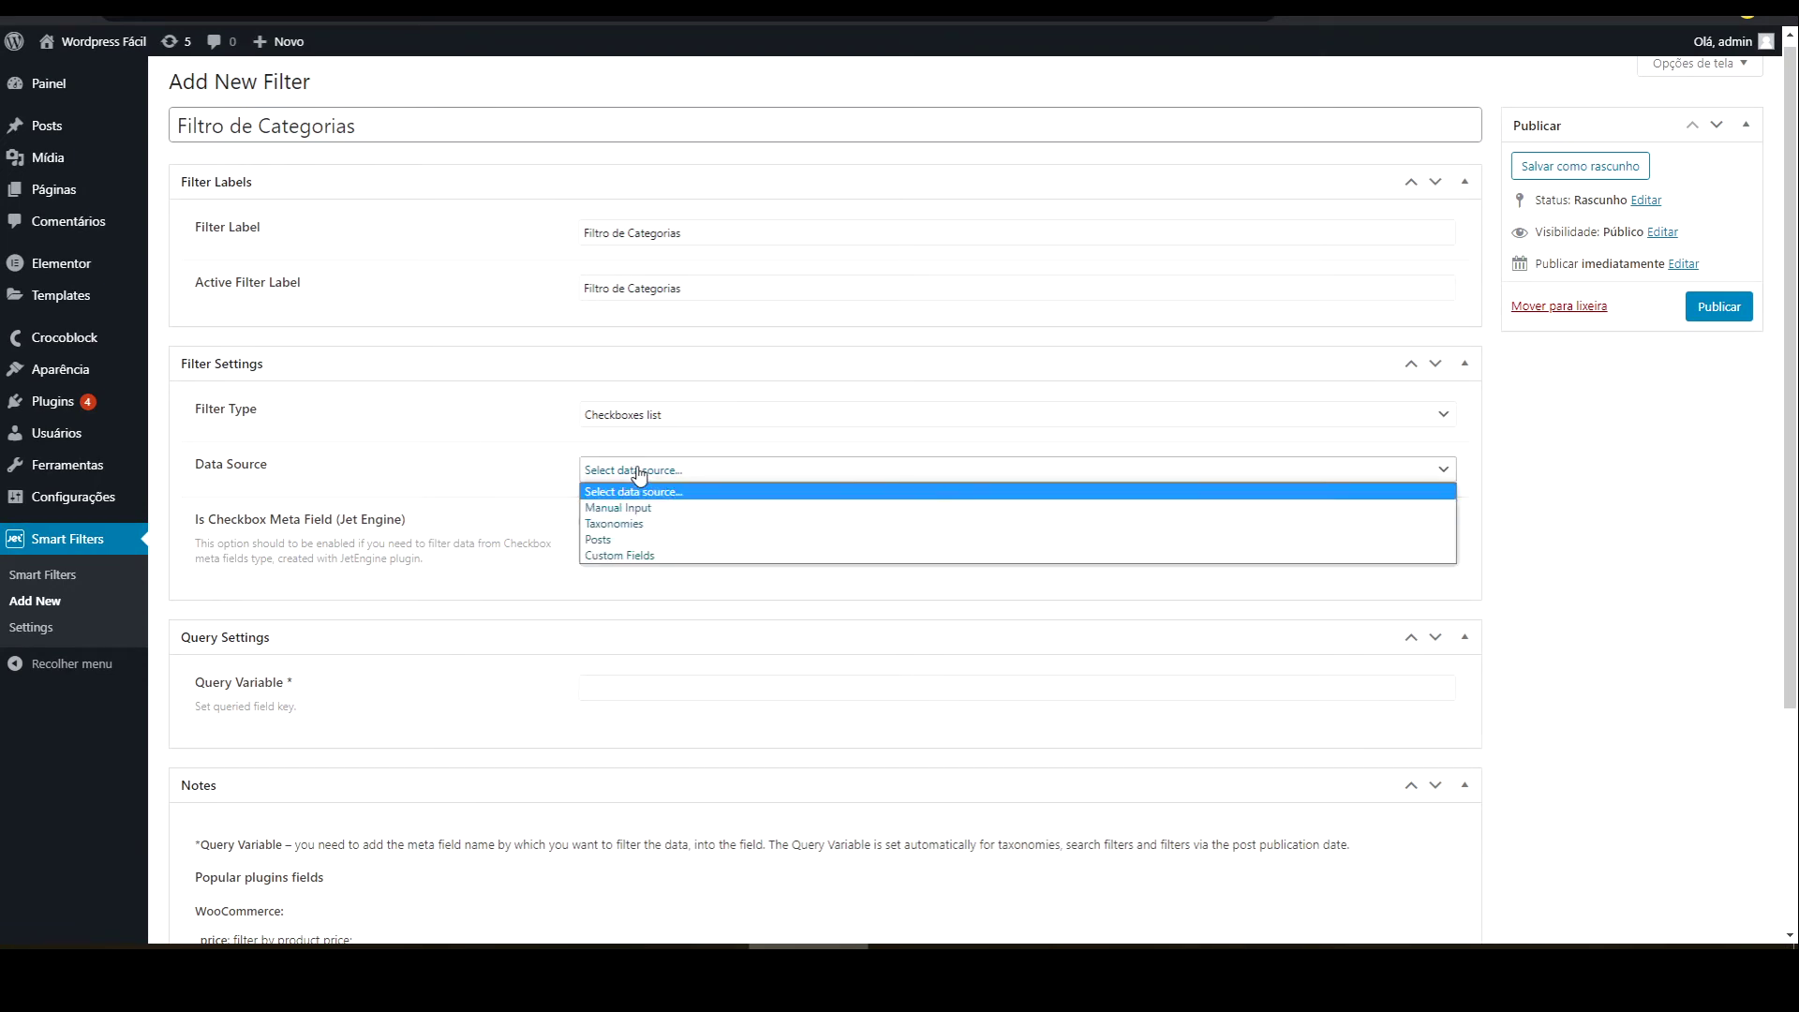
{"action": "left_click", "coordinate": [615, 526]}
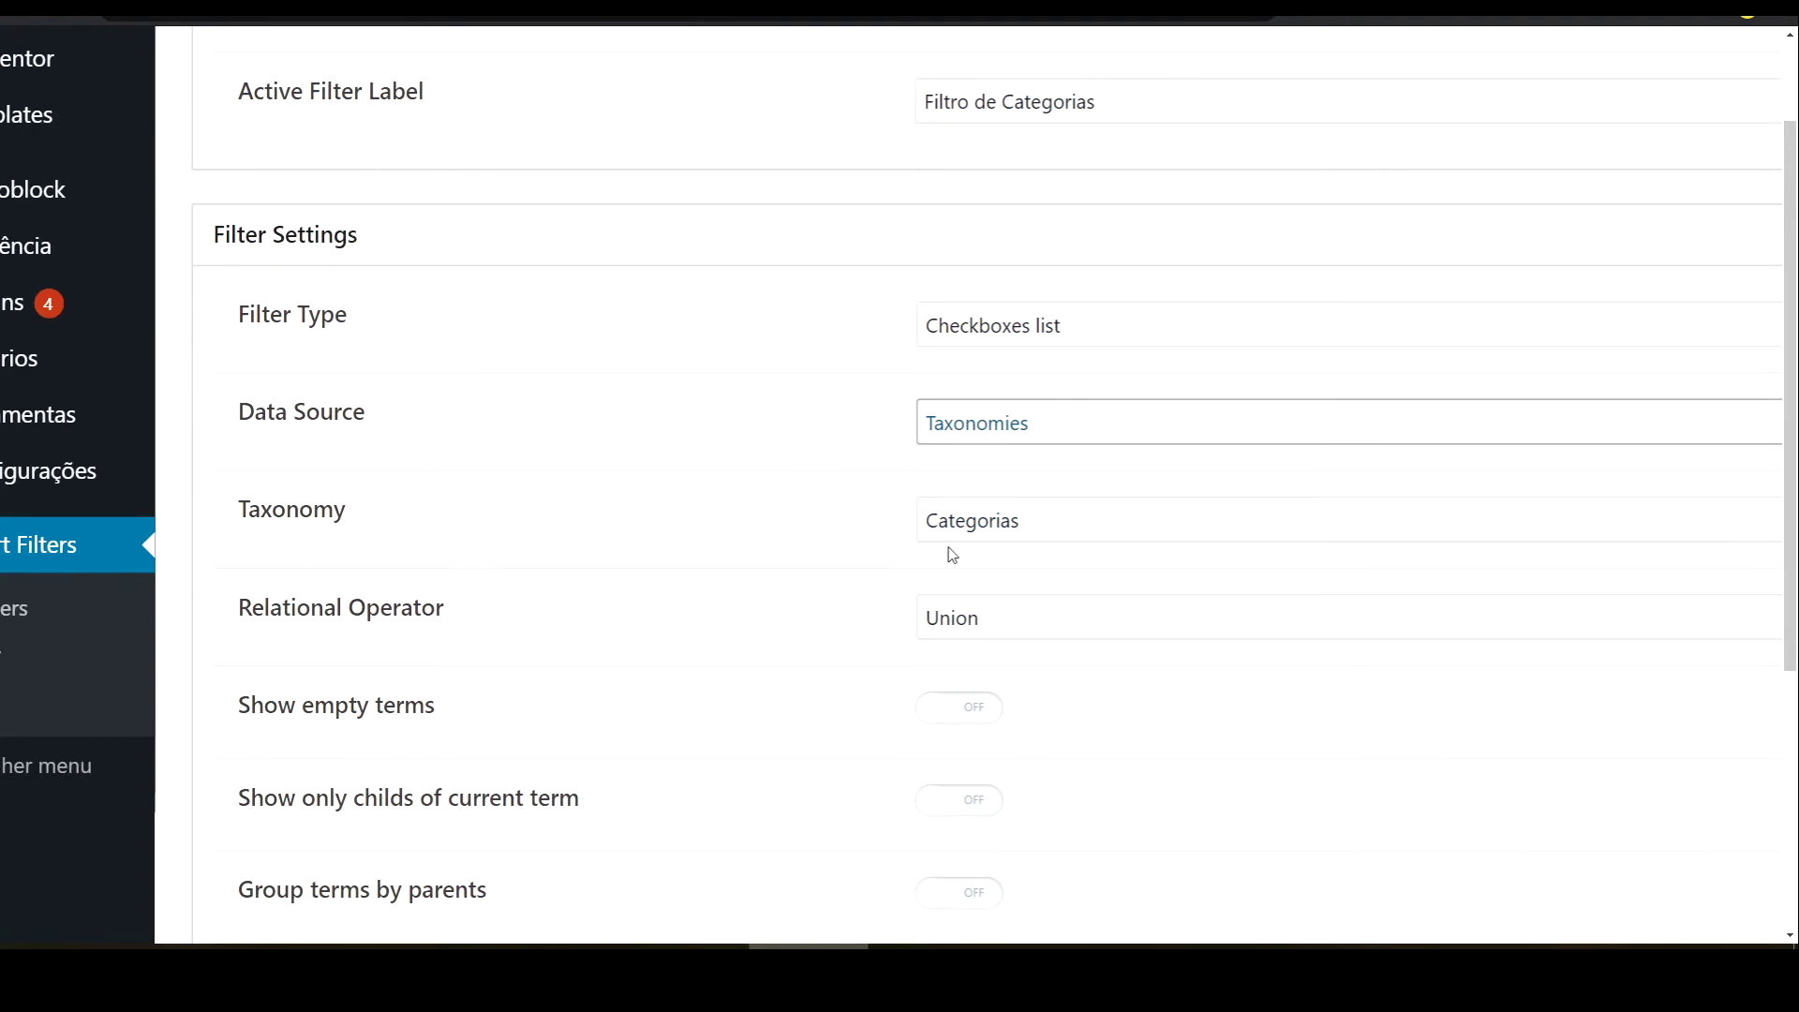
- Review the Taxonomy options and choose Categorias for the filter
{"action": "left_click", "coordinate": [994, 526]}
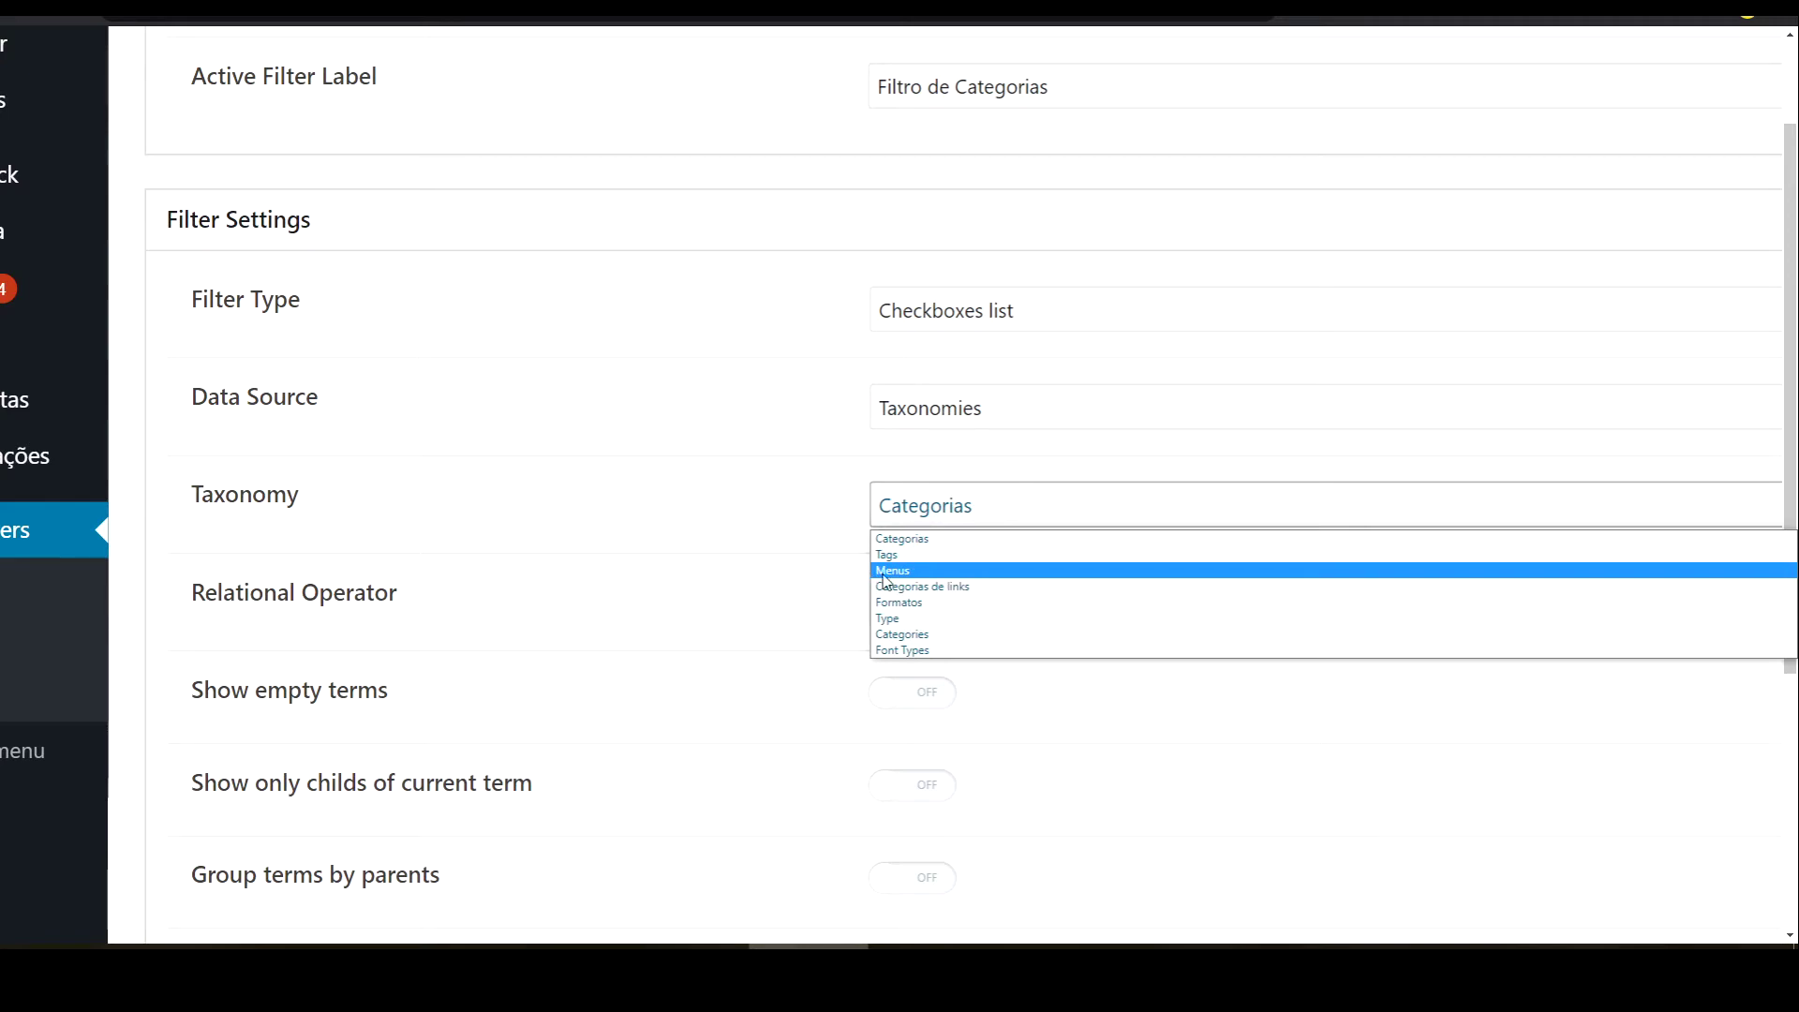
{"action": "left_click", "coordinate": [838, 515]}
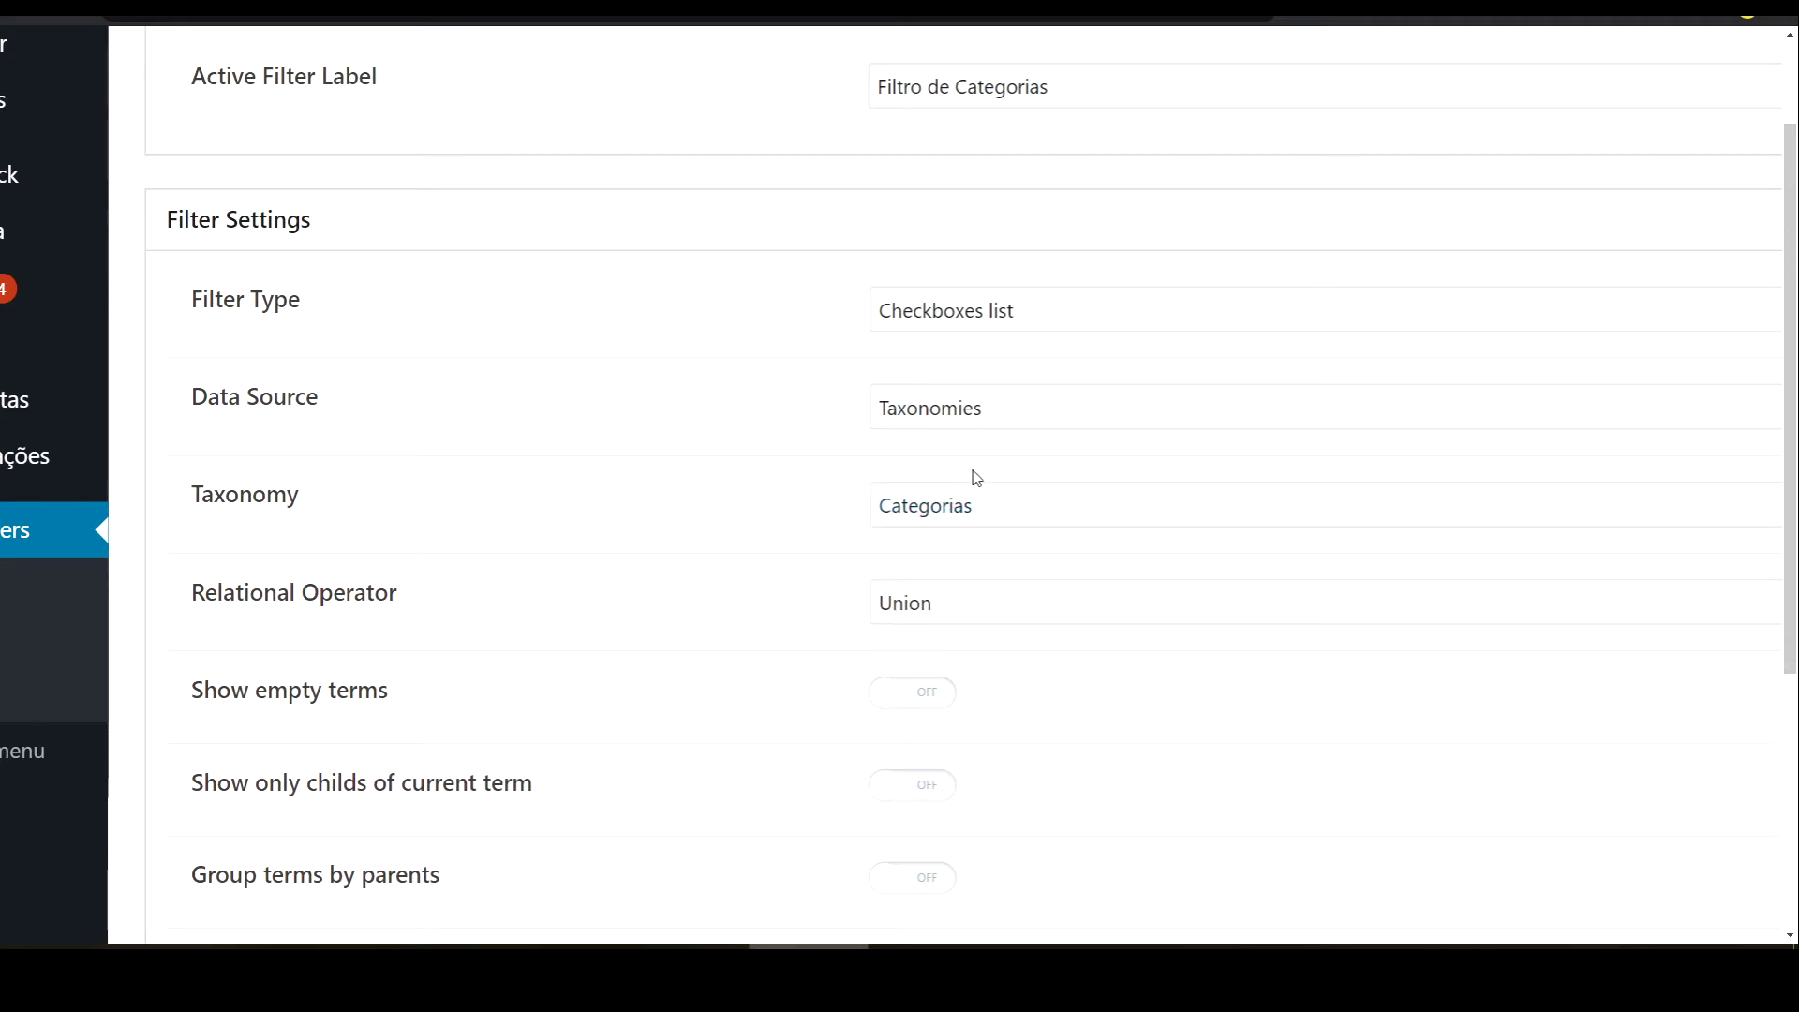
{"action": "left_click", "coordinate": [964, 515]}
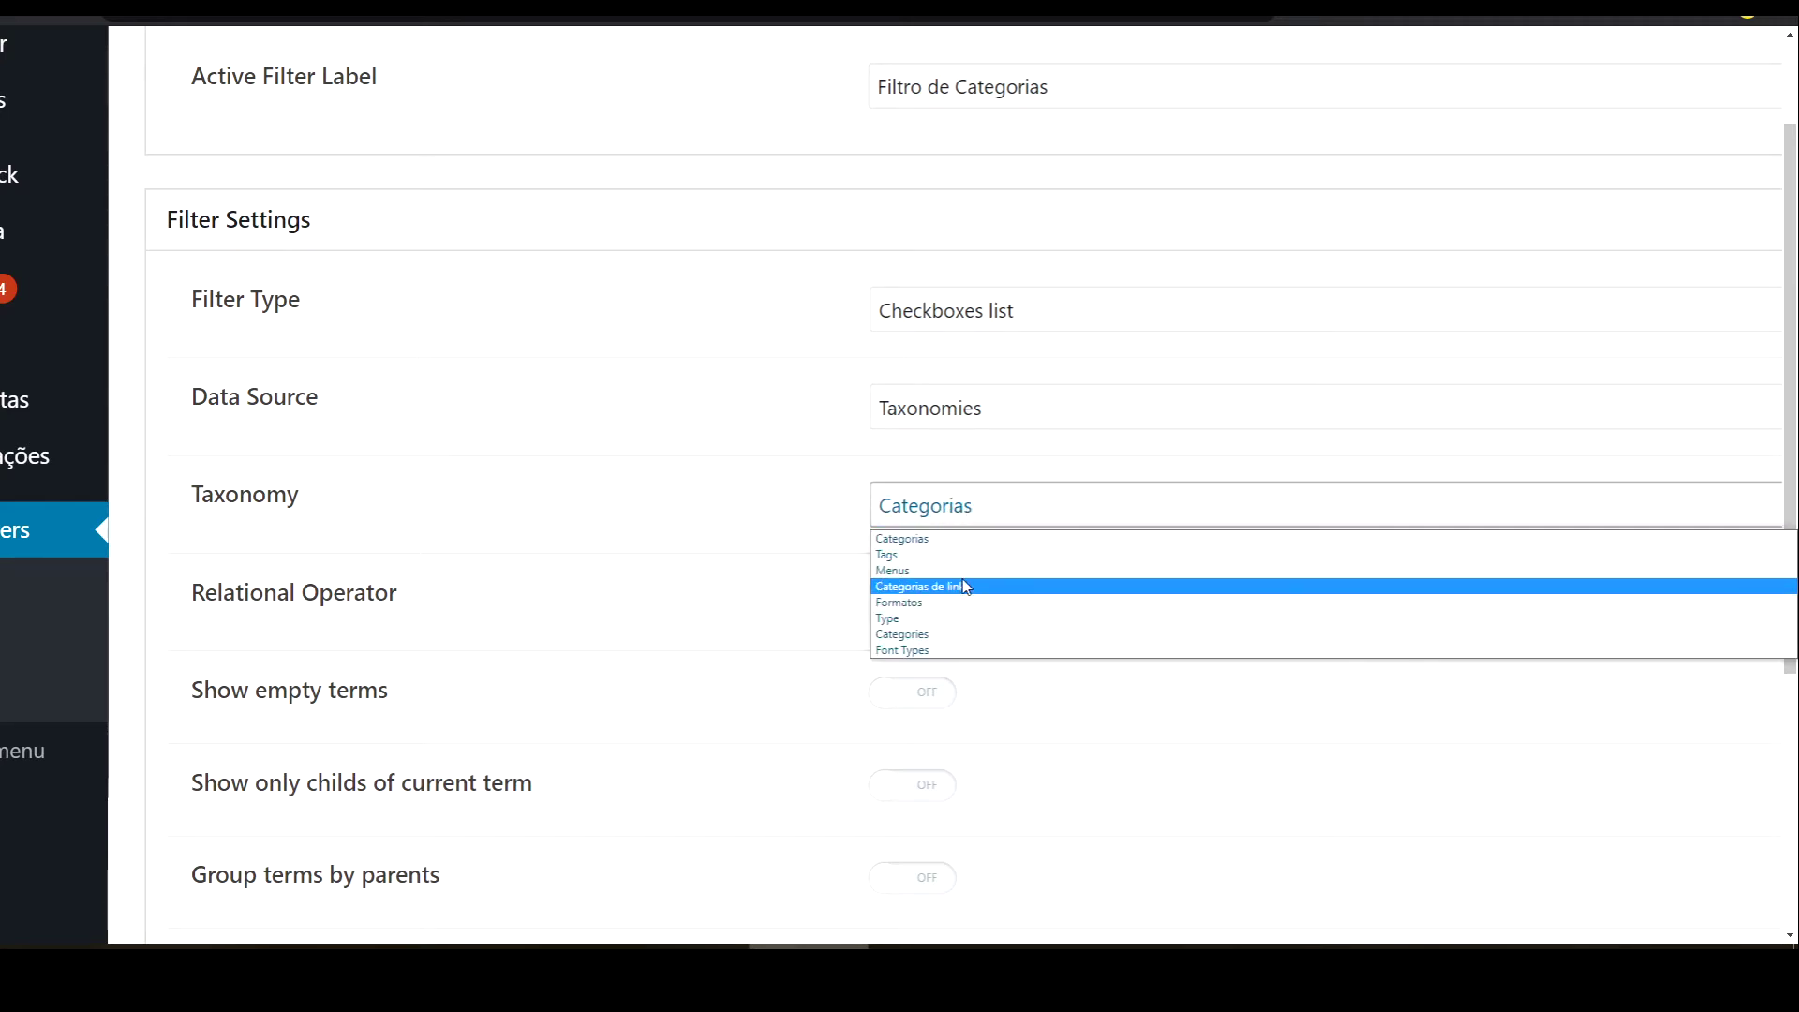
{"action": "left_click", "coordinate": [924, 545]}
{"action": "right_click", "coordinate": [825, 541]}
{"action": "right_click", "coordinate": [726, 551]}
{"action": "left_click", "coordinate": [689, 556]}
- Turn on Show empty terms in the Filter Settings
{"action": "scroll", "coordinate": [980, 610], "scroll_direction": "down", "scroll_amount": 3}
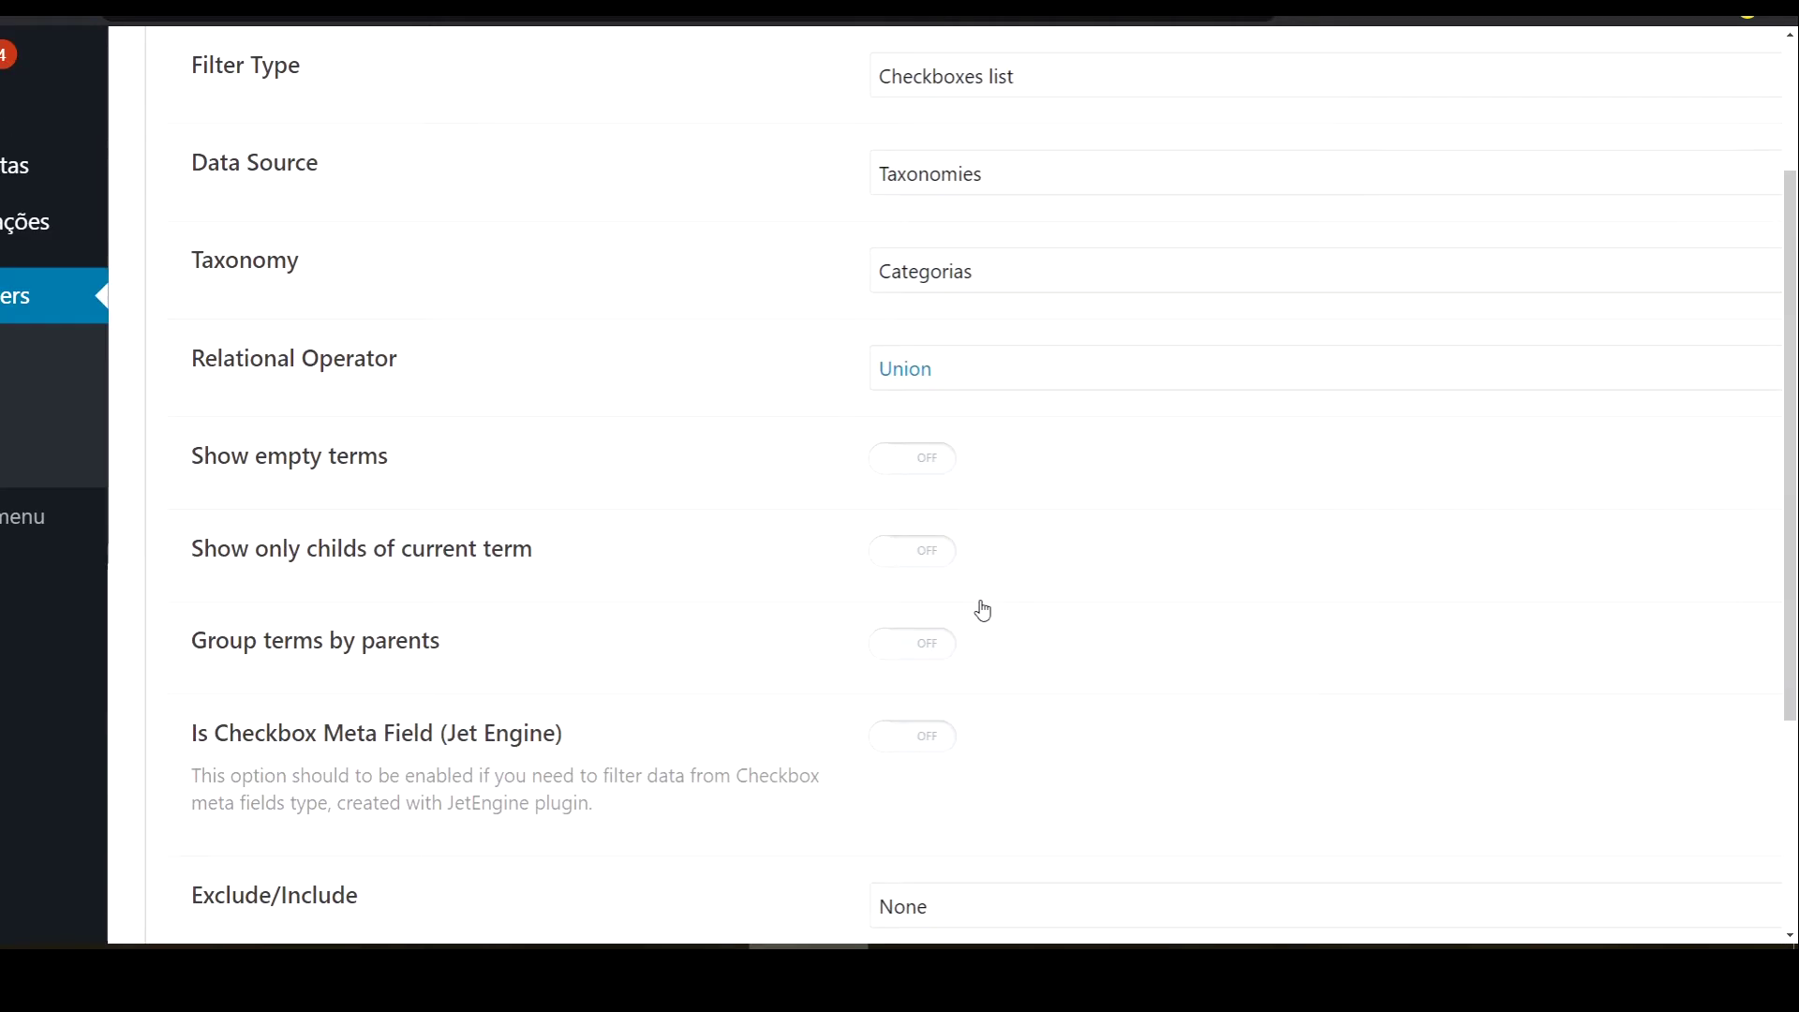
{"action": "left_click", "coordinate": [913, 412]}
{"action": "scroll", "coordinate": [771, 495], "scroll_direction": "down", "scroll_amount": 2}
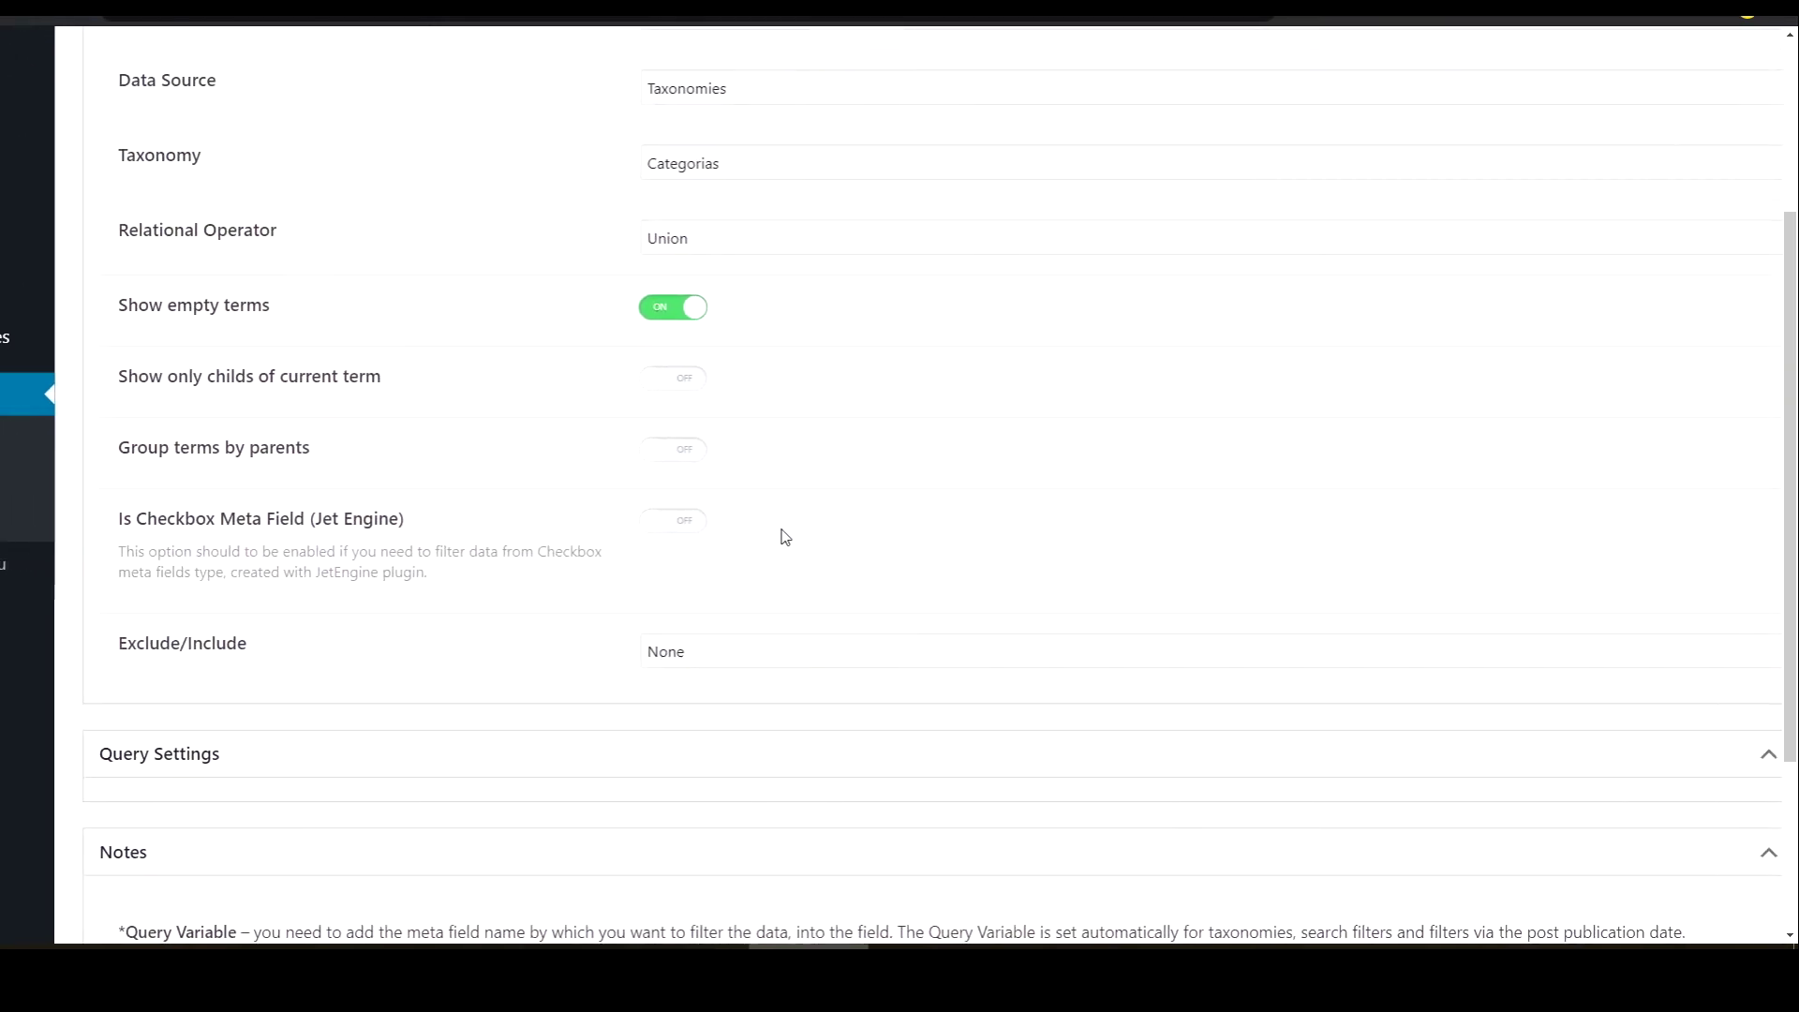
- Set Exclude/Include to Include and look through the categories offered for Exclude Or Include Items
{"action": "scroll", "coordinate": [784, 534], "scroll_direction": "down", "scroll_amount": 1}
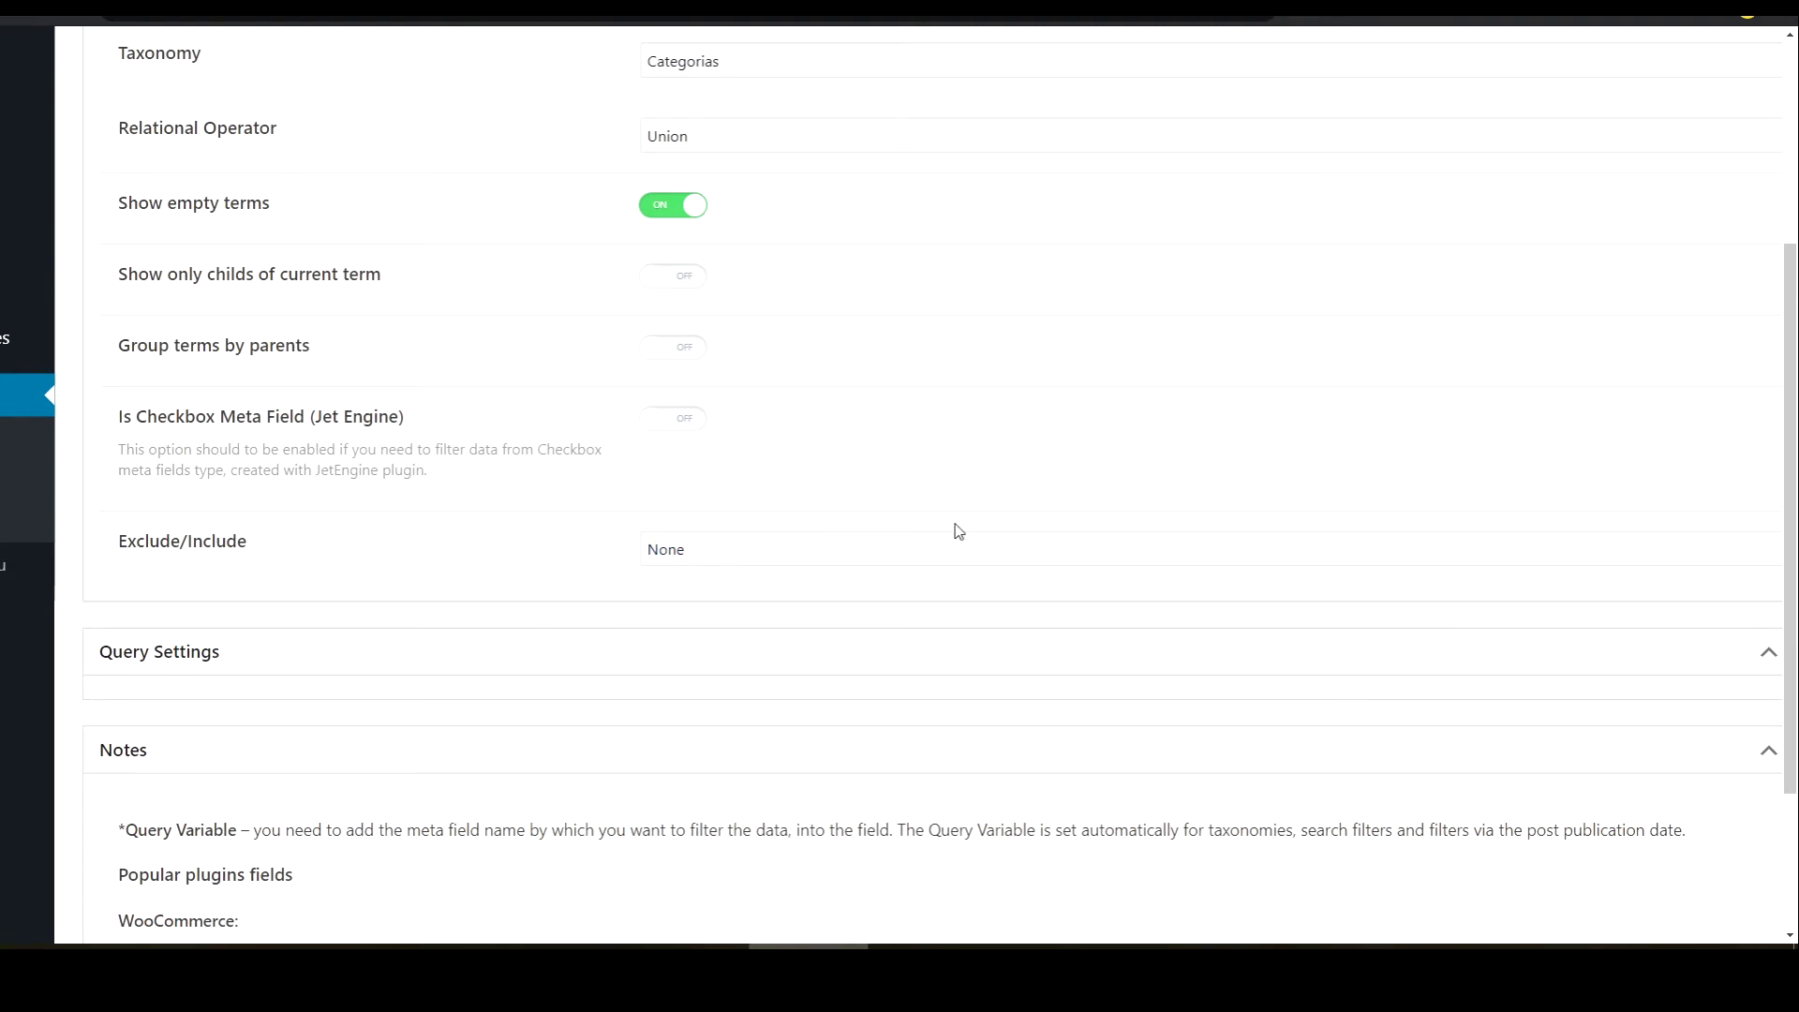
{"action": "left_click", "coordinate": [774, 560]}
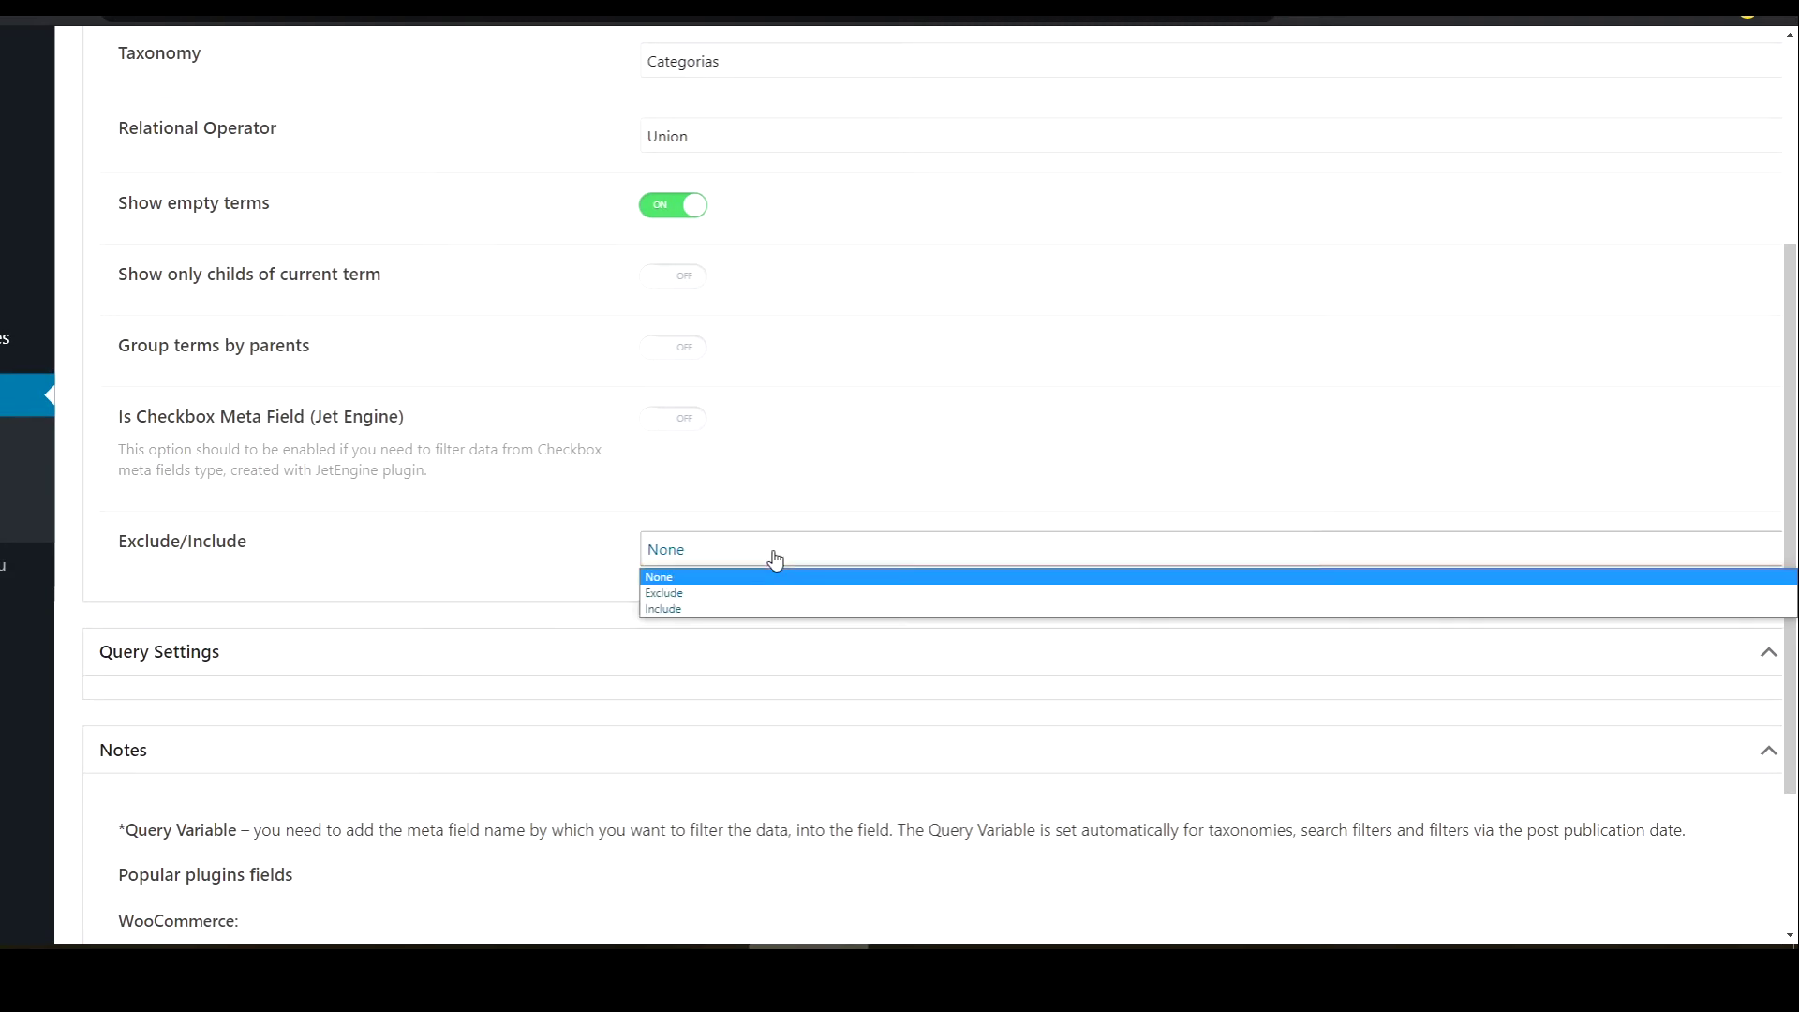
{"action": "left_click", "coordinate": [687, 610]}
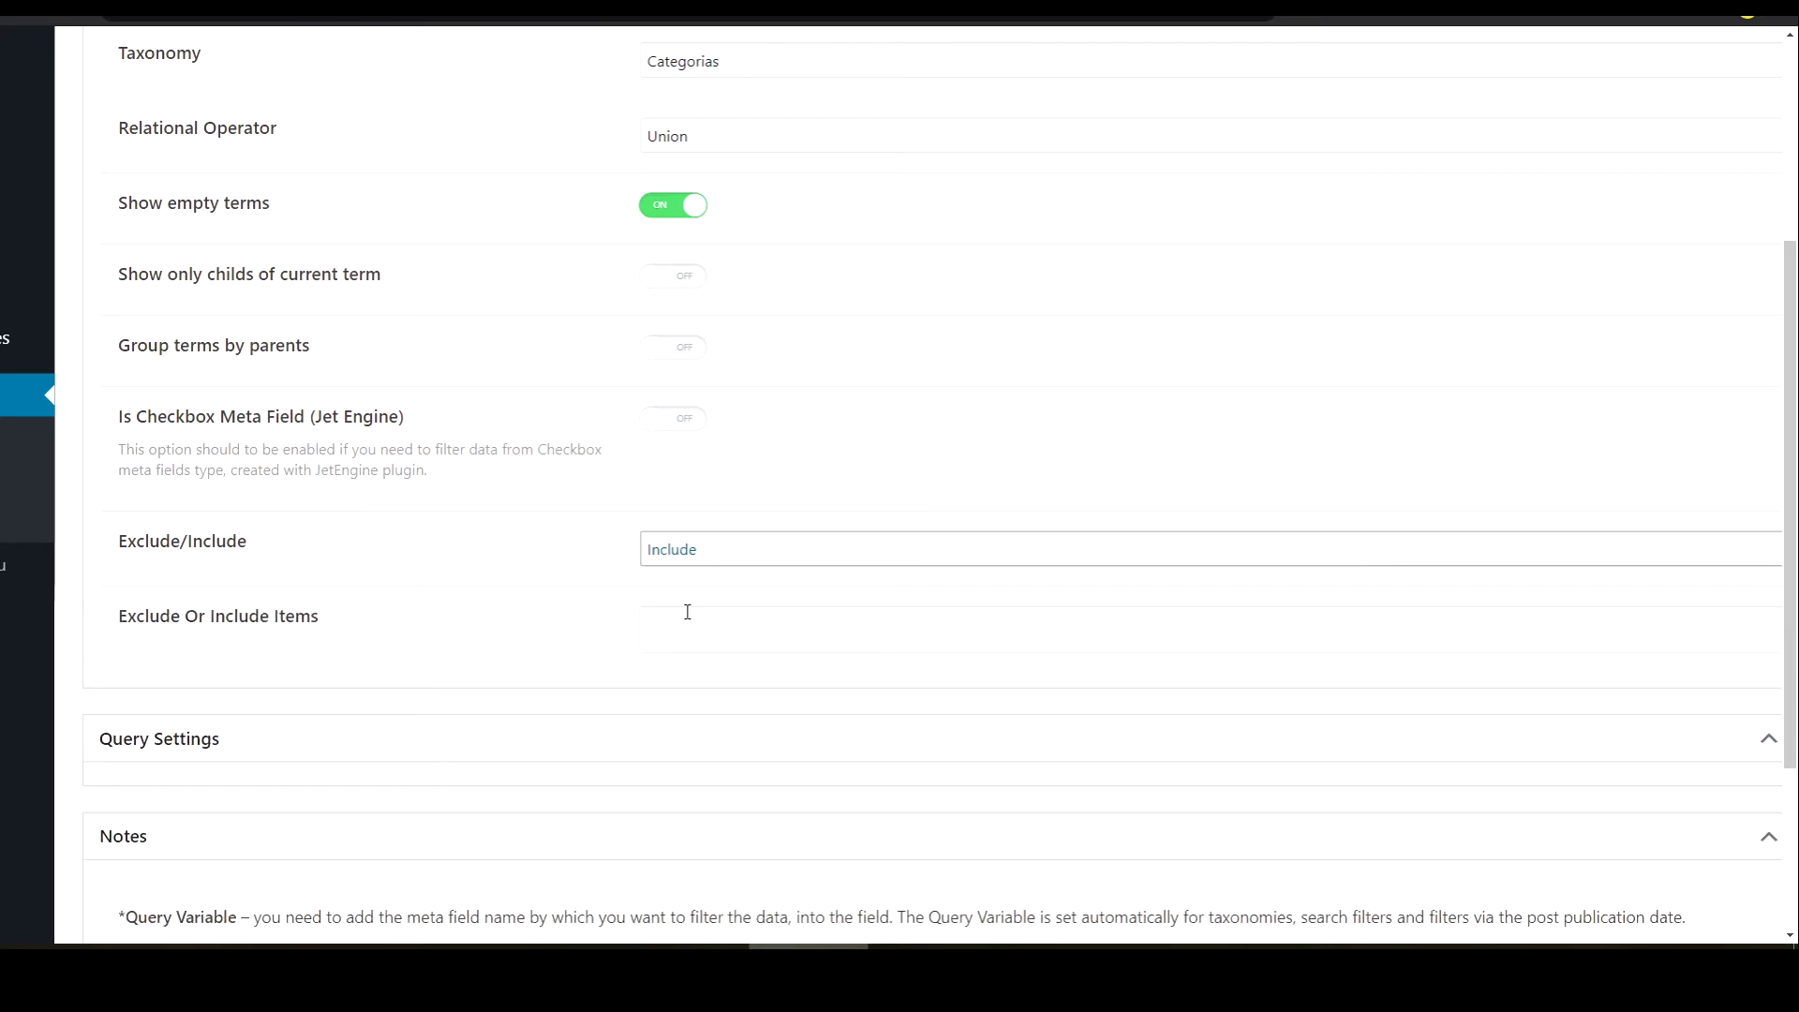
{"action": "scroll", "coordinate": [638, 636], "scroll_direction": "down", "scroll_amount": 2}
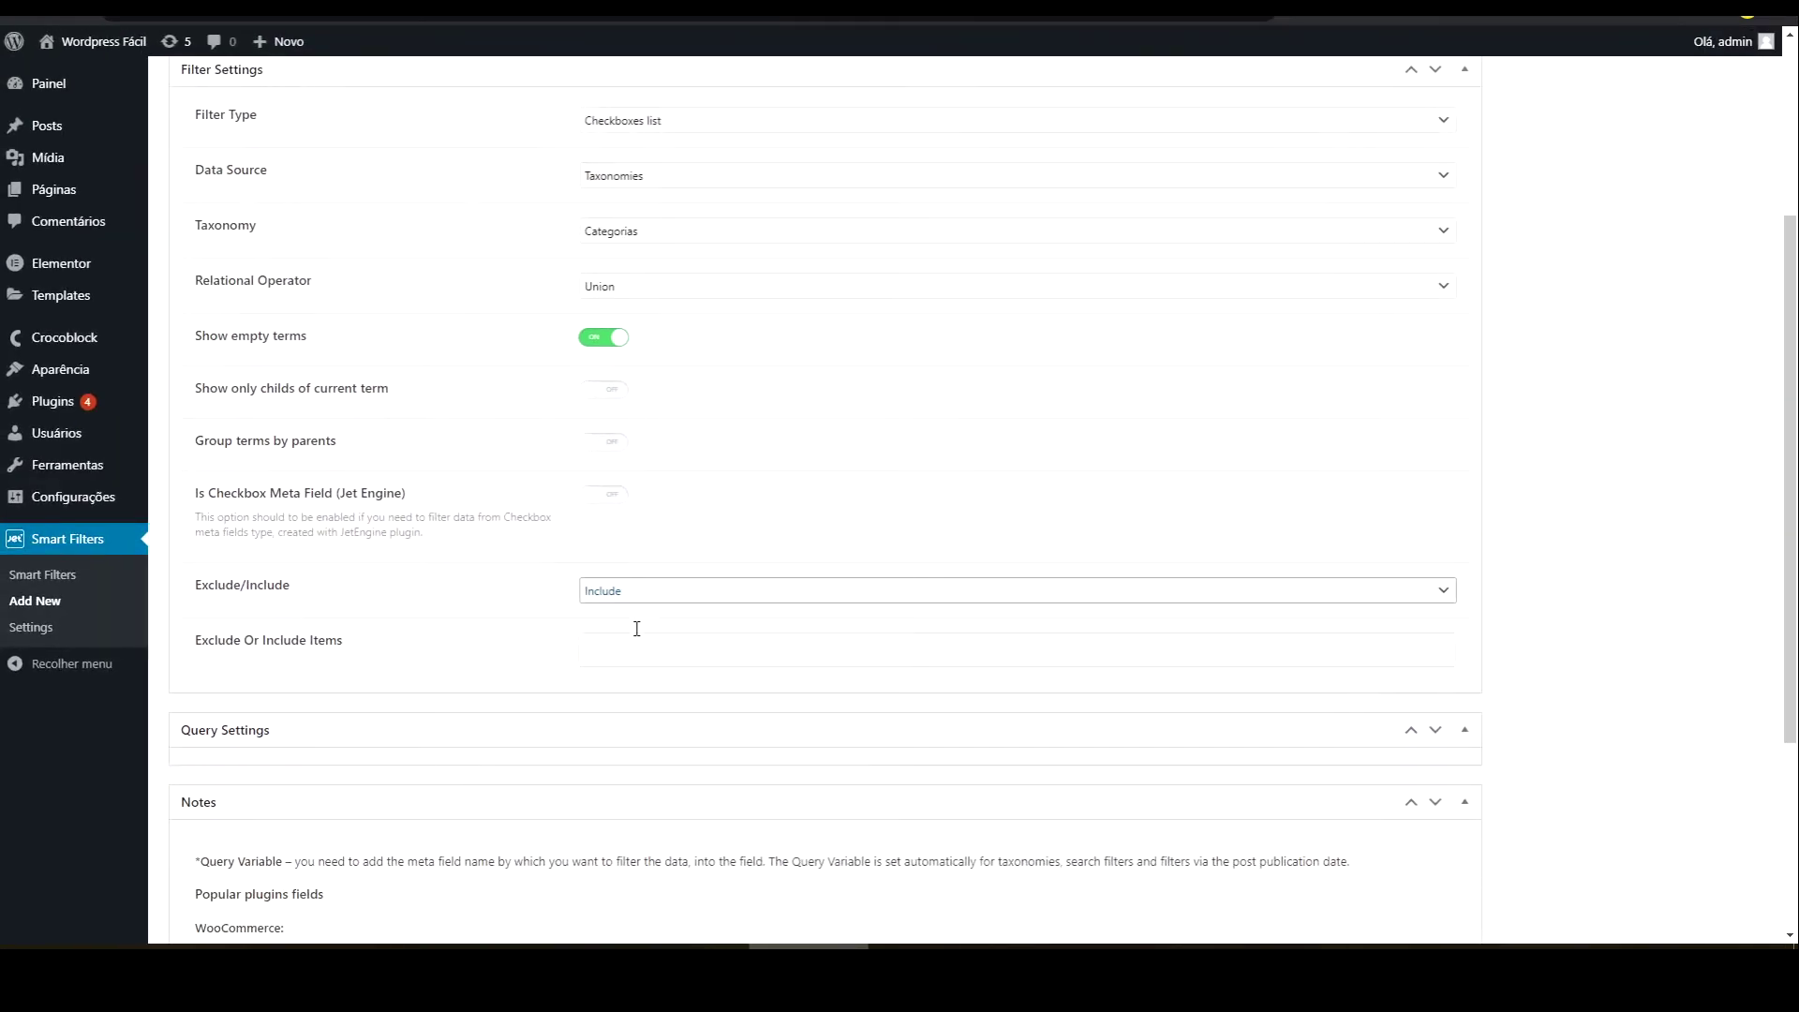
{"action": "left_click", "coordinate": [690, 644]}
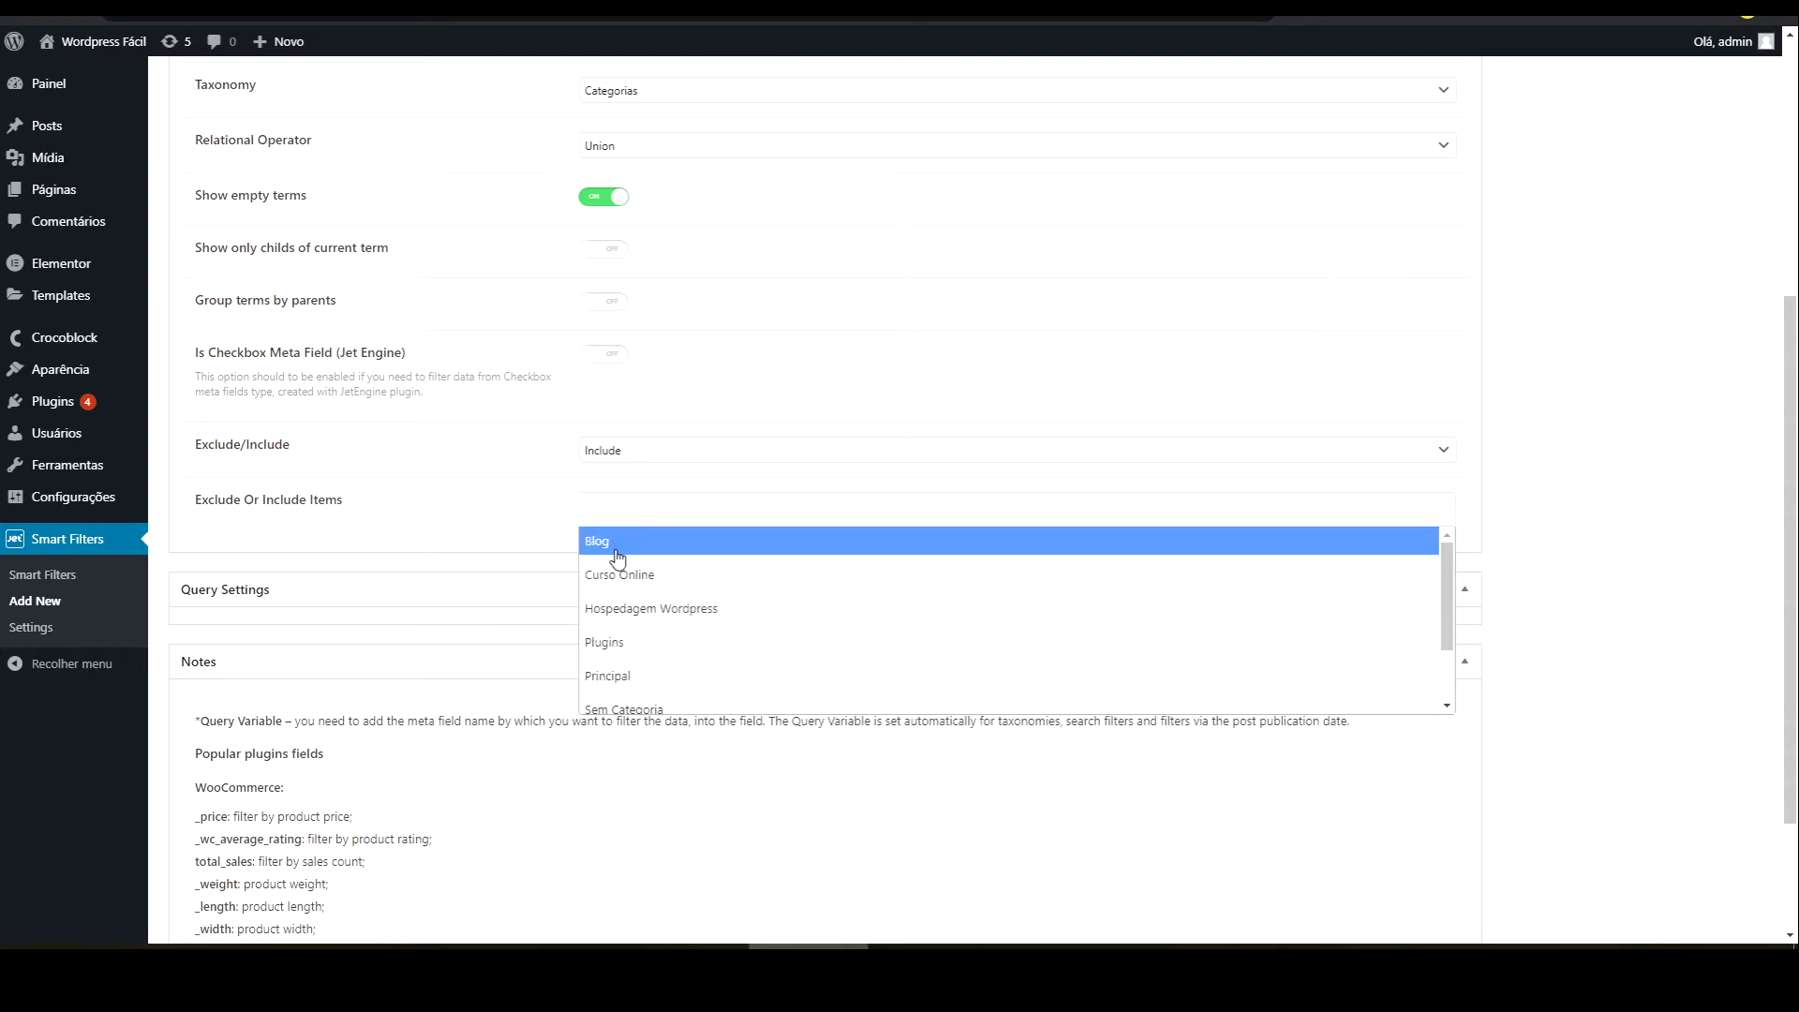
{"action": "left_click", "coordinate": [621, 514]}
{"action": "left_click", "coordinate": [621, 513]}
{"action": "left_click", "coordinate": [496, 524]}
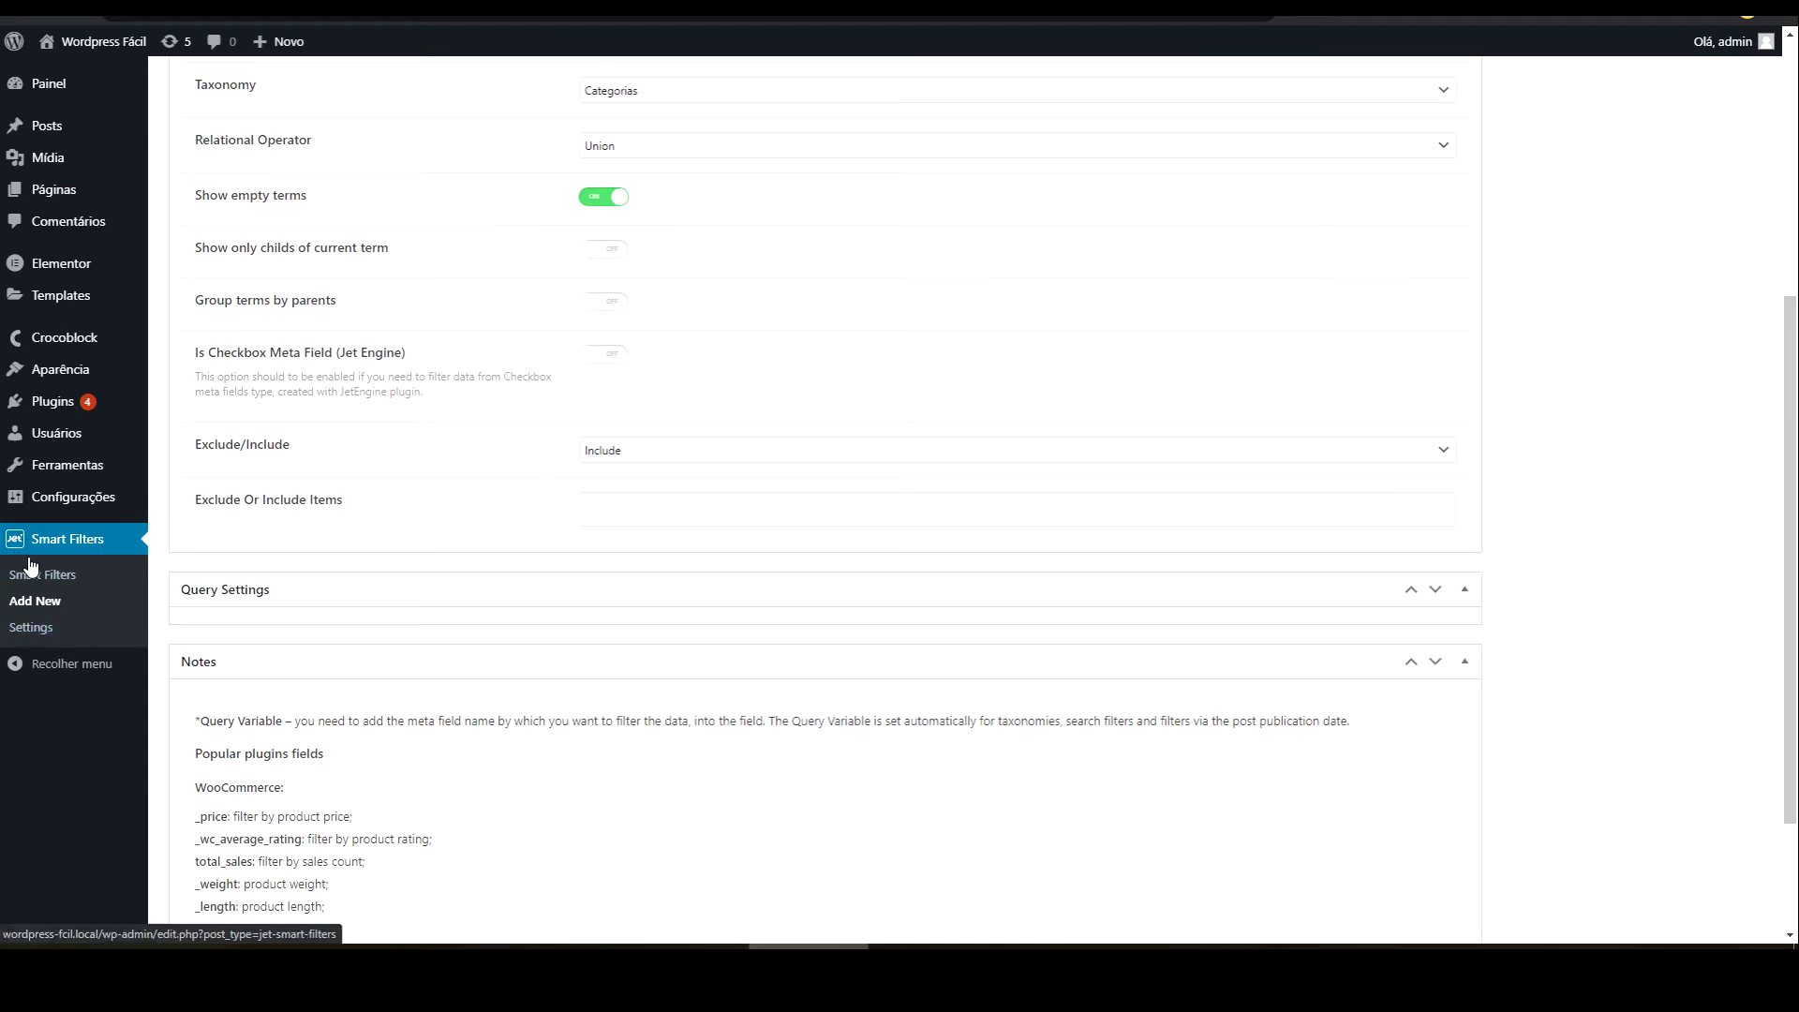
- In the JetSmartFilters Indexer Settings, enable Use Indexed filters and turn on indexing for Posts
{"action": "left_click", "coordinate": [31, 629]}
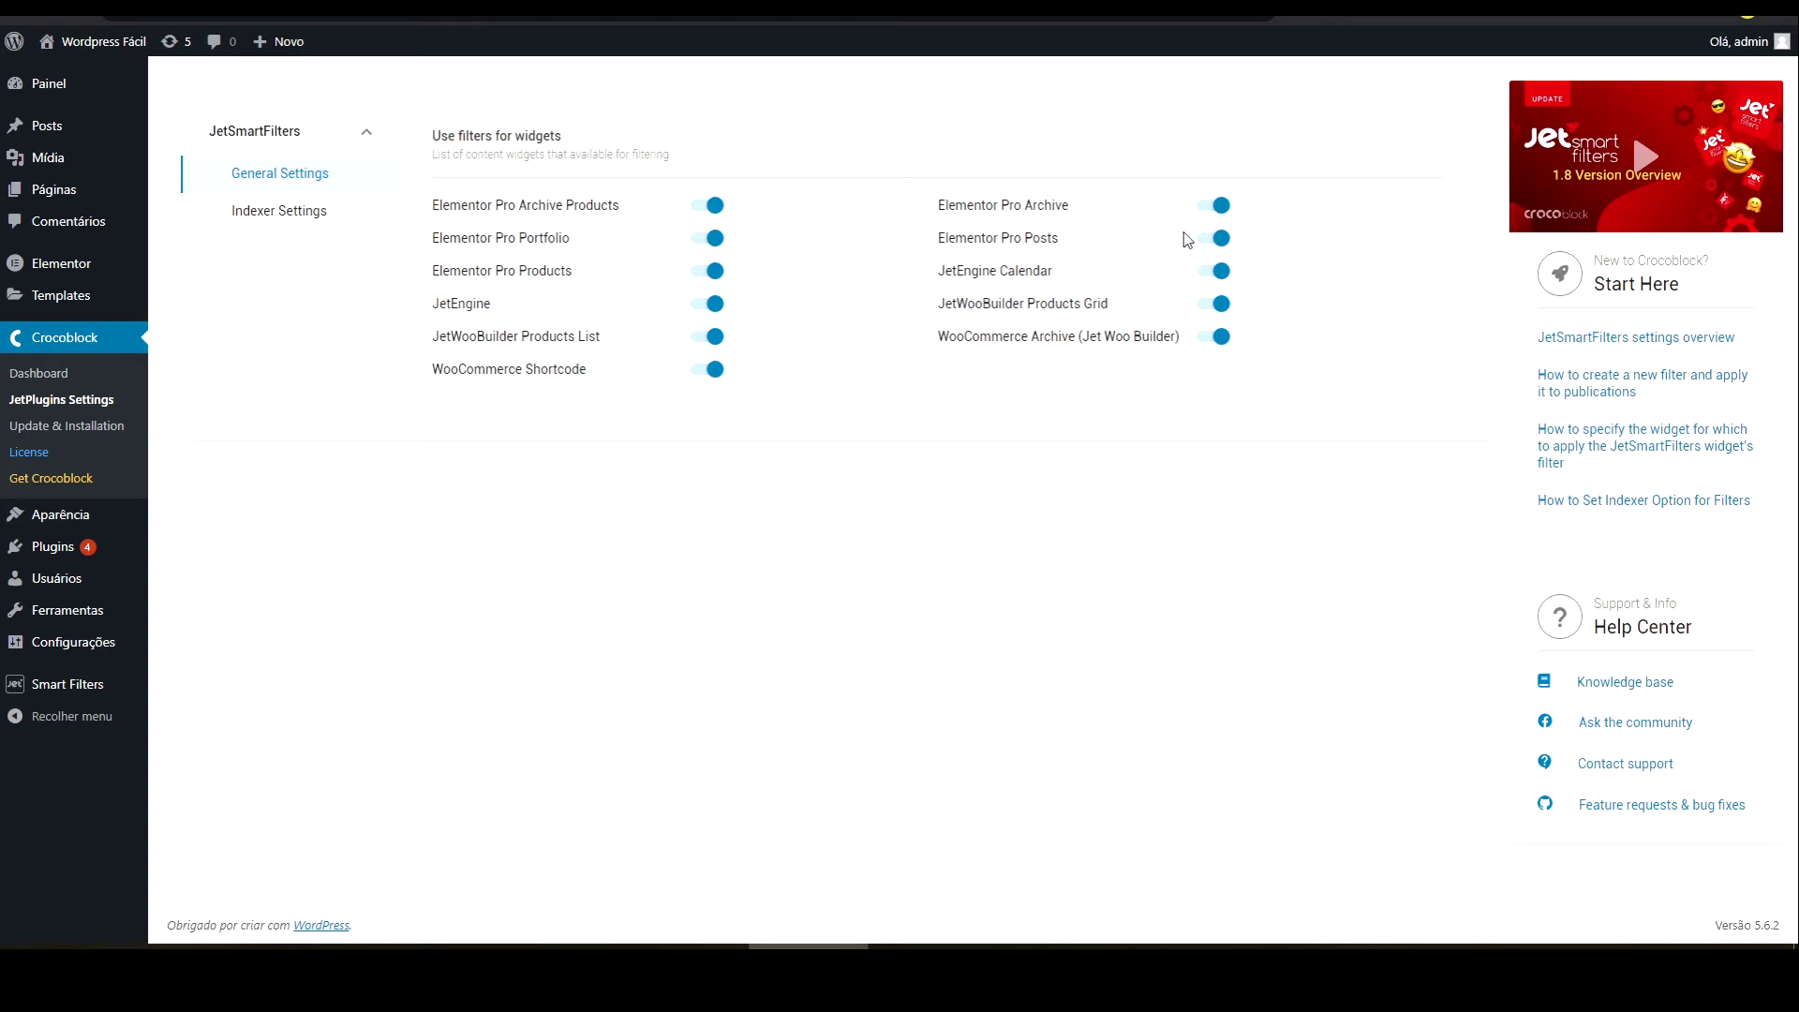
{"action": "left_click", "coordinate": [308, 219]}
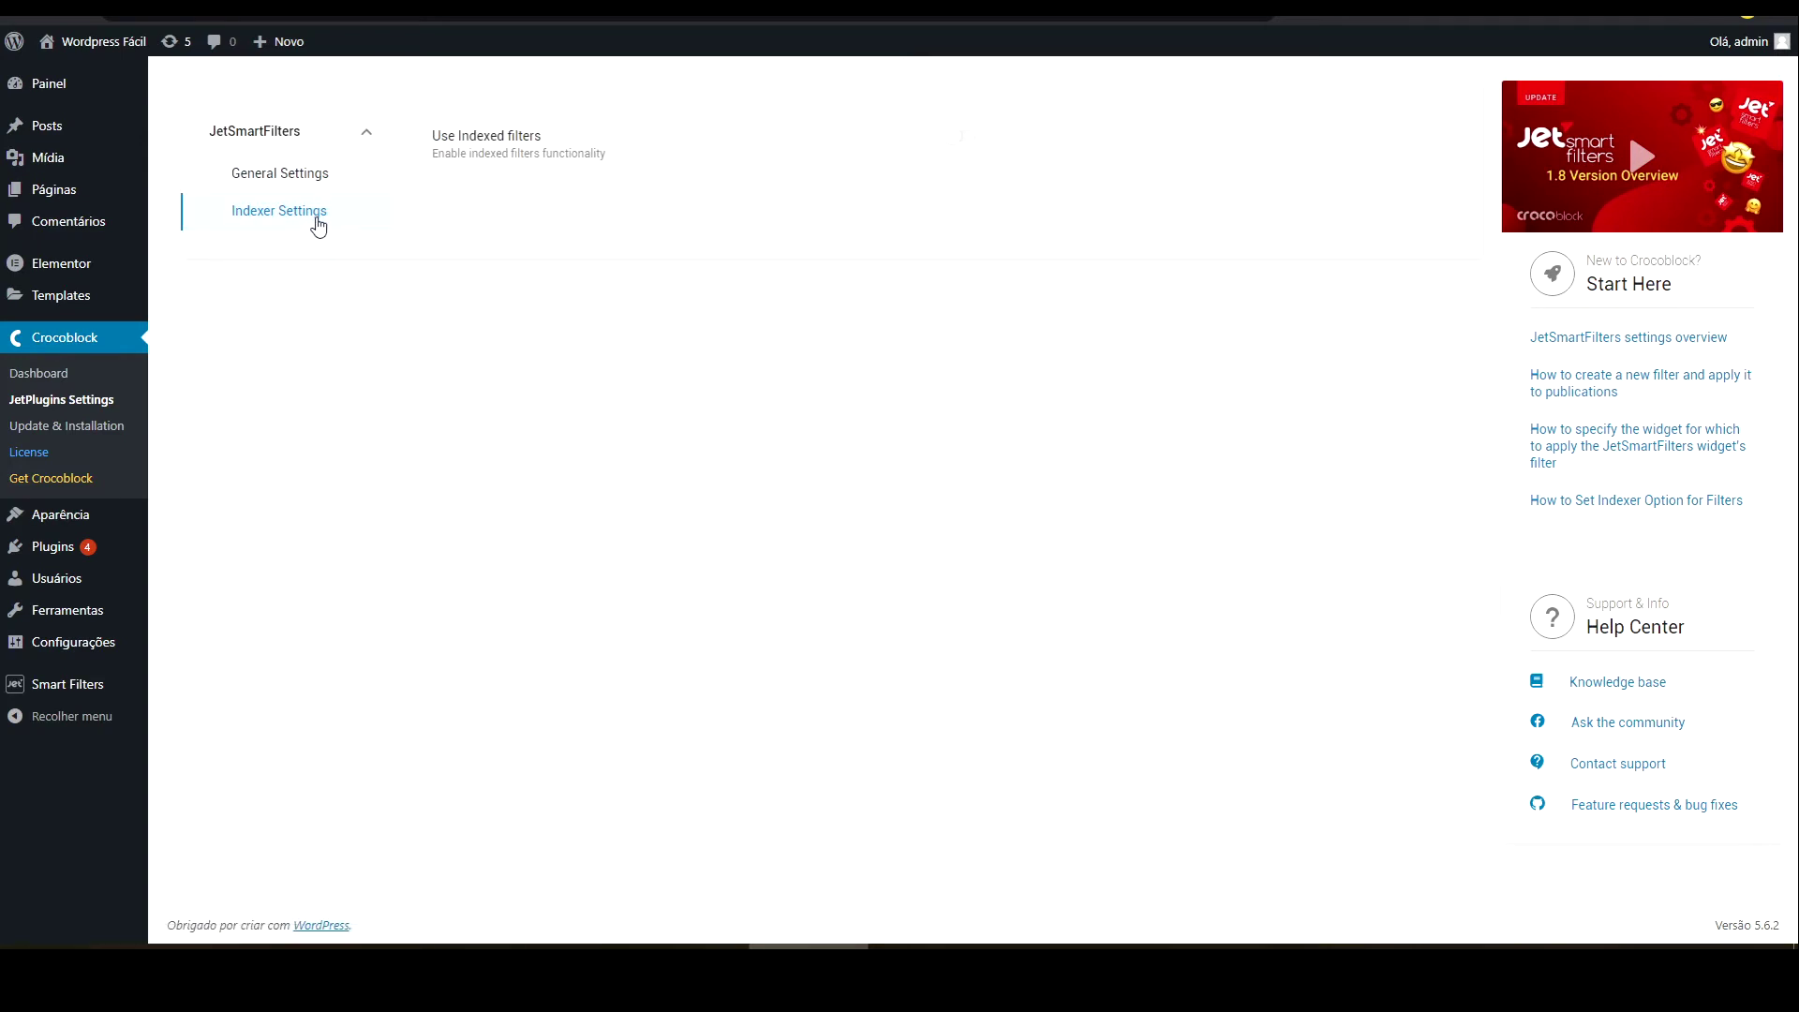
{"action": "left_click", "coordinate": [968, 138]}
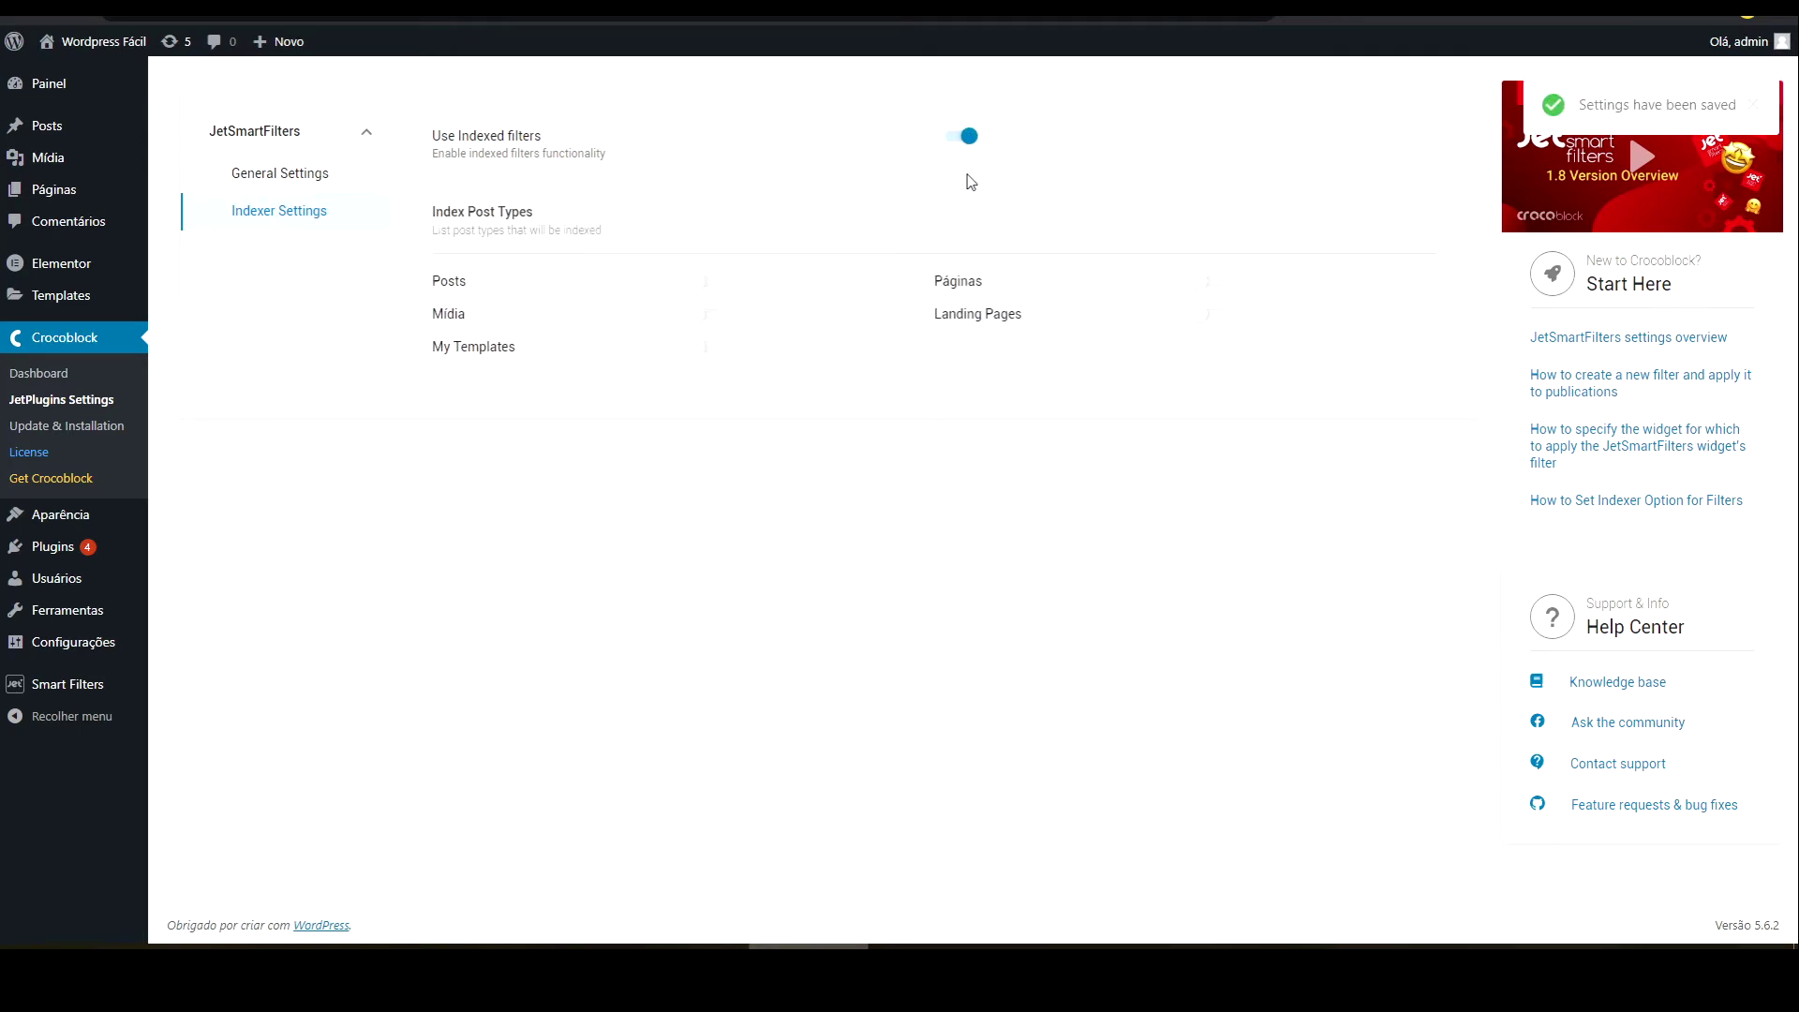
{"action": "left_click", "coordinate": [717, 286]}
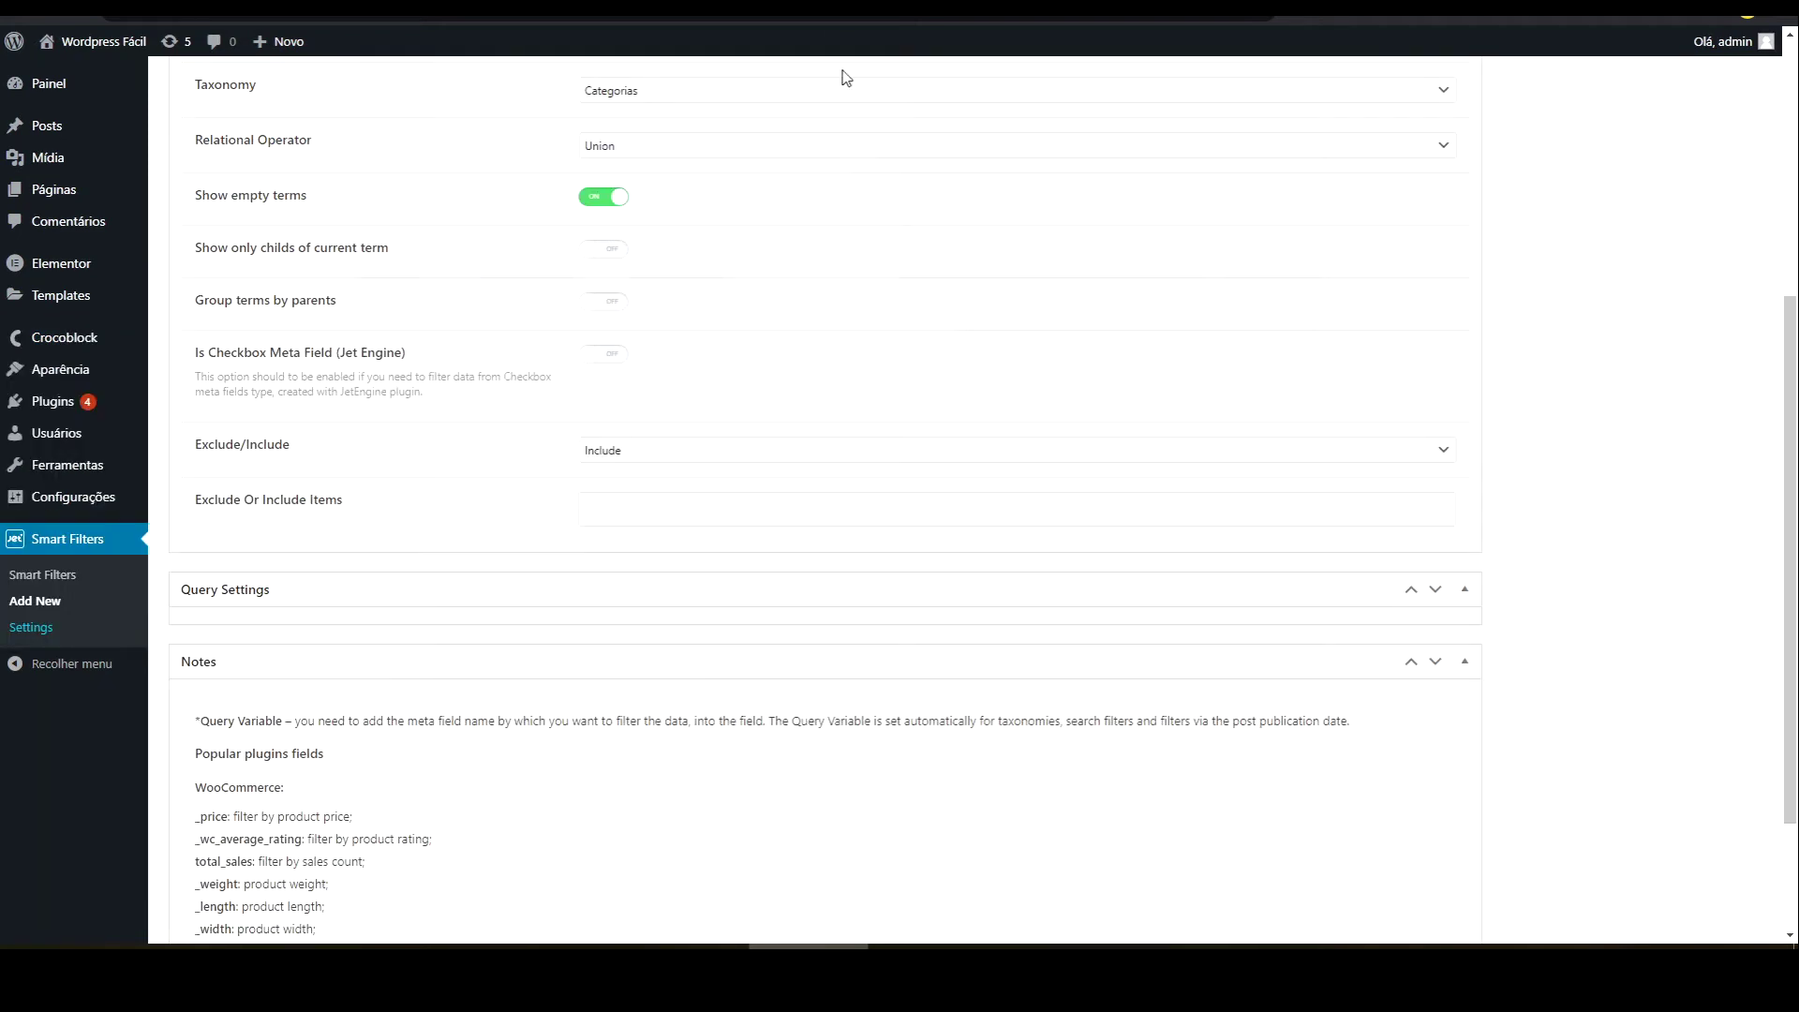
- Add Blog, Curso Online, Hospedagem Wordpress, Plugins and Principal to the filter's Exclude Or Include Items
{"action": "left_click", "coordinate": [619, 513]}
{"action": "left_click", "coordinate": [633, 557]}
{"action": "left_click", "coordinate": [674, 521]}
{"action": "left_click", "coordinate": [649, 576]}
{"action": "left_click", "coordinate": [716, 515]}
{"action": "left_click", "coordinate": [655, 608]}
{"action": "left_click", "coordinate": [901, 510]}
{"action": "left_click", "coordinate": [675, 642]}
{"action": "left_click", "coordinate": [952, 519]}
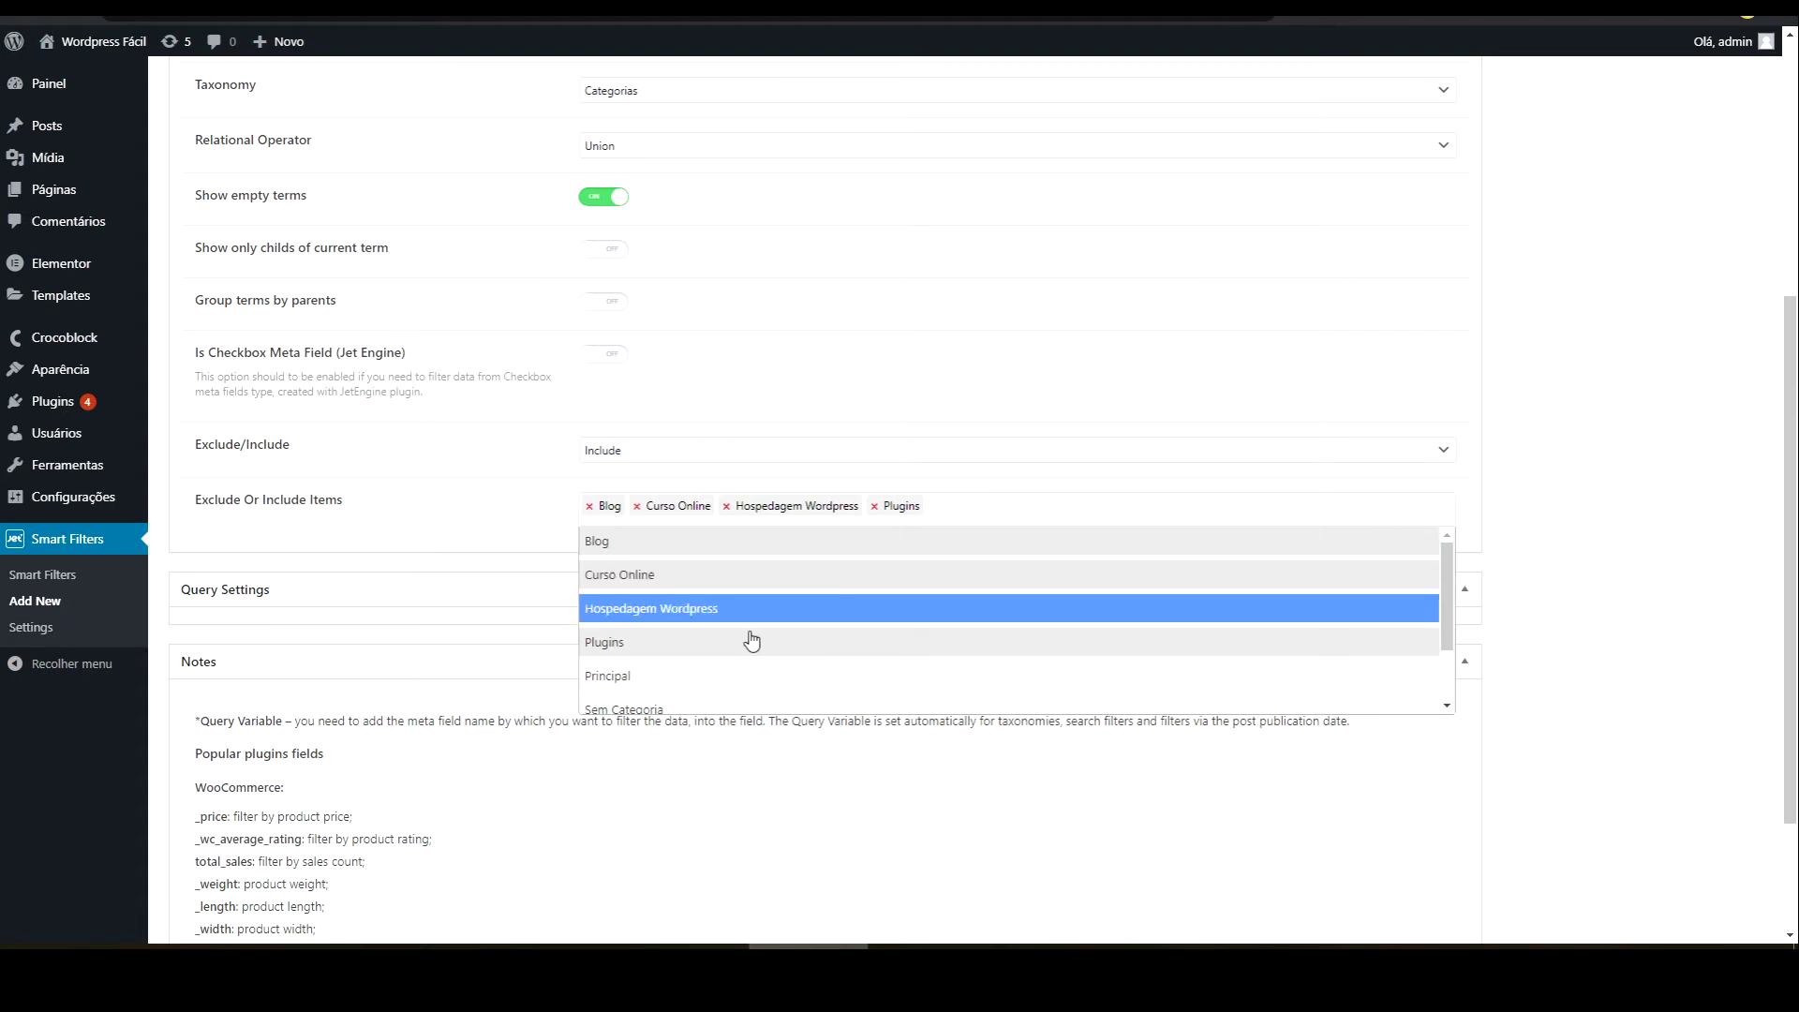
{"action": "left_click", "coordinate": [712, 675]}
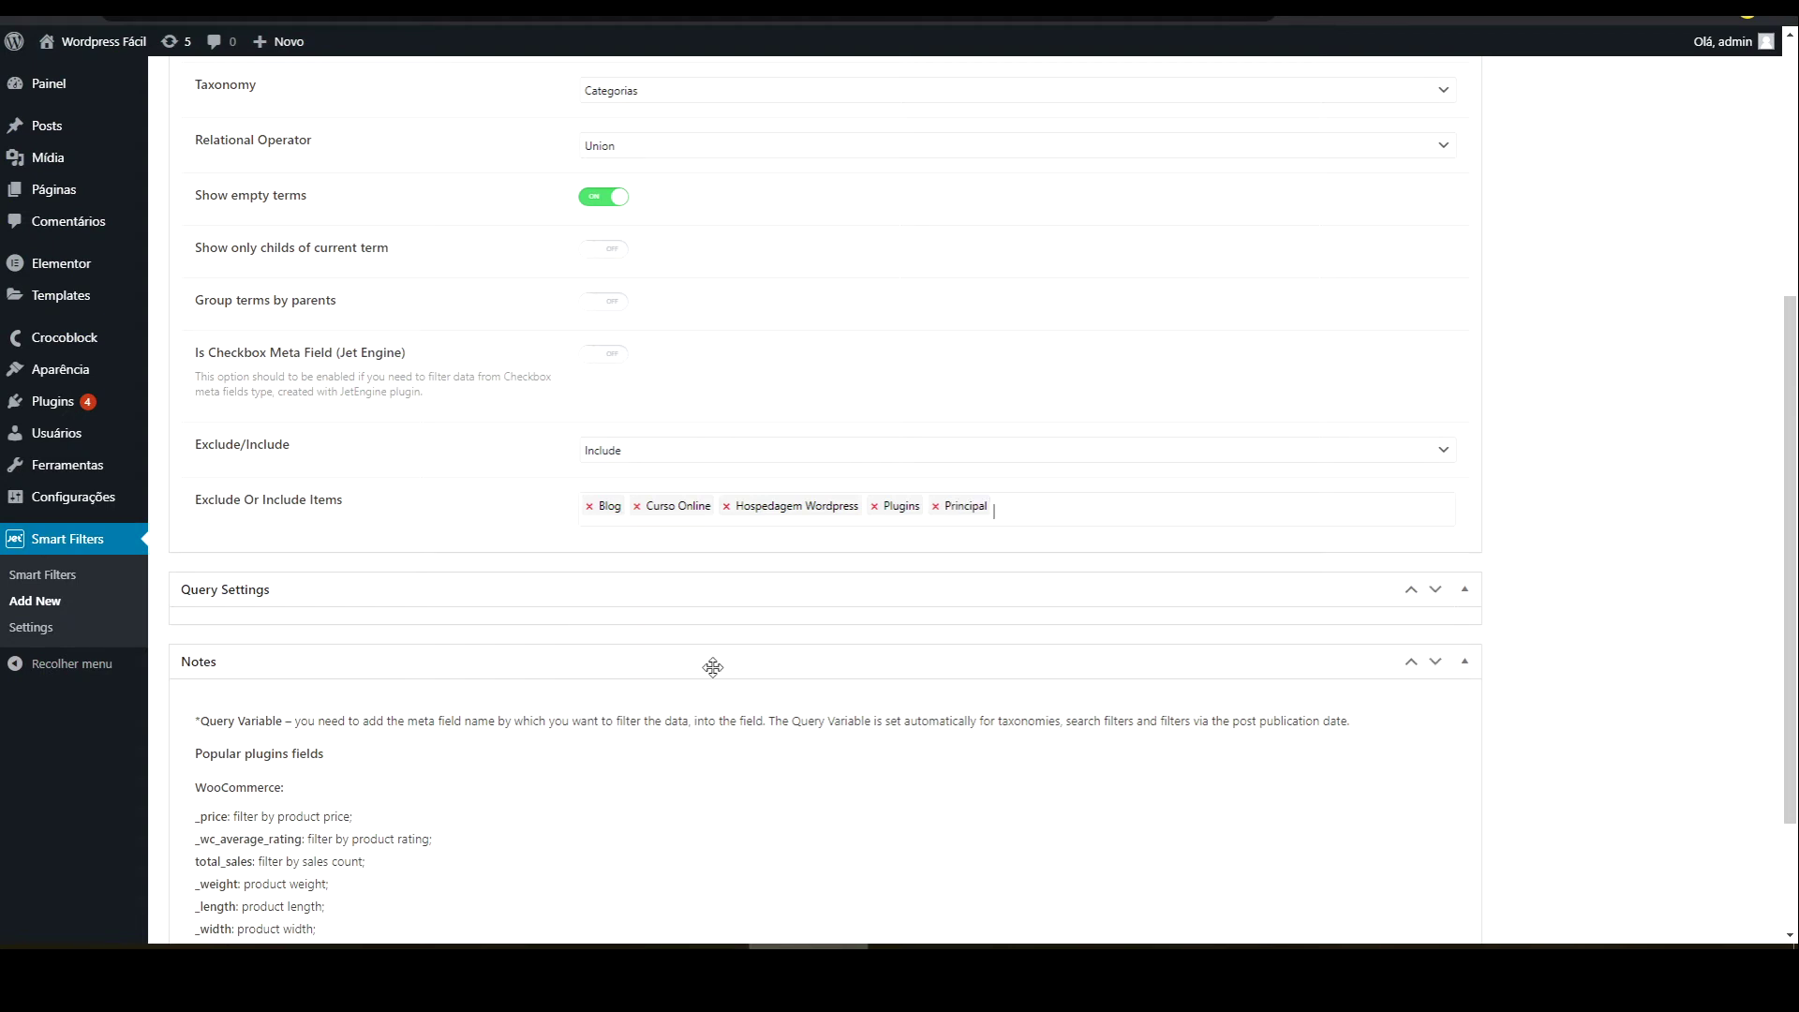
- Remove Principal from the included items and add it back
{"action": "left_click", "coordinate": [1020, 506]}
{"action": "scroll", "coordinate": [749, 679], "scroll_direction": "down", "scroll_amount": 1}
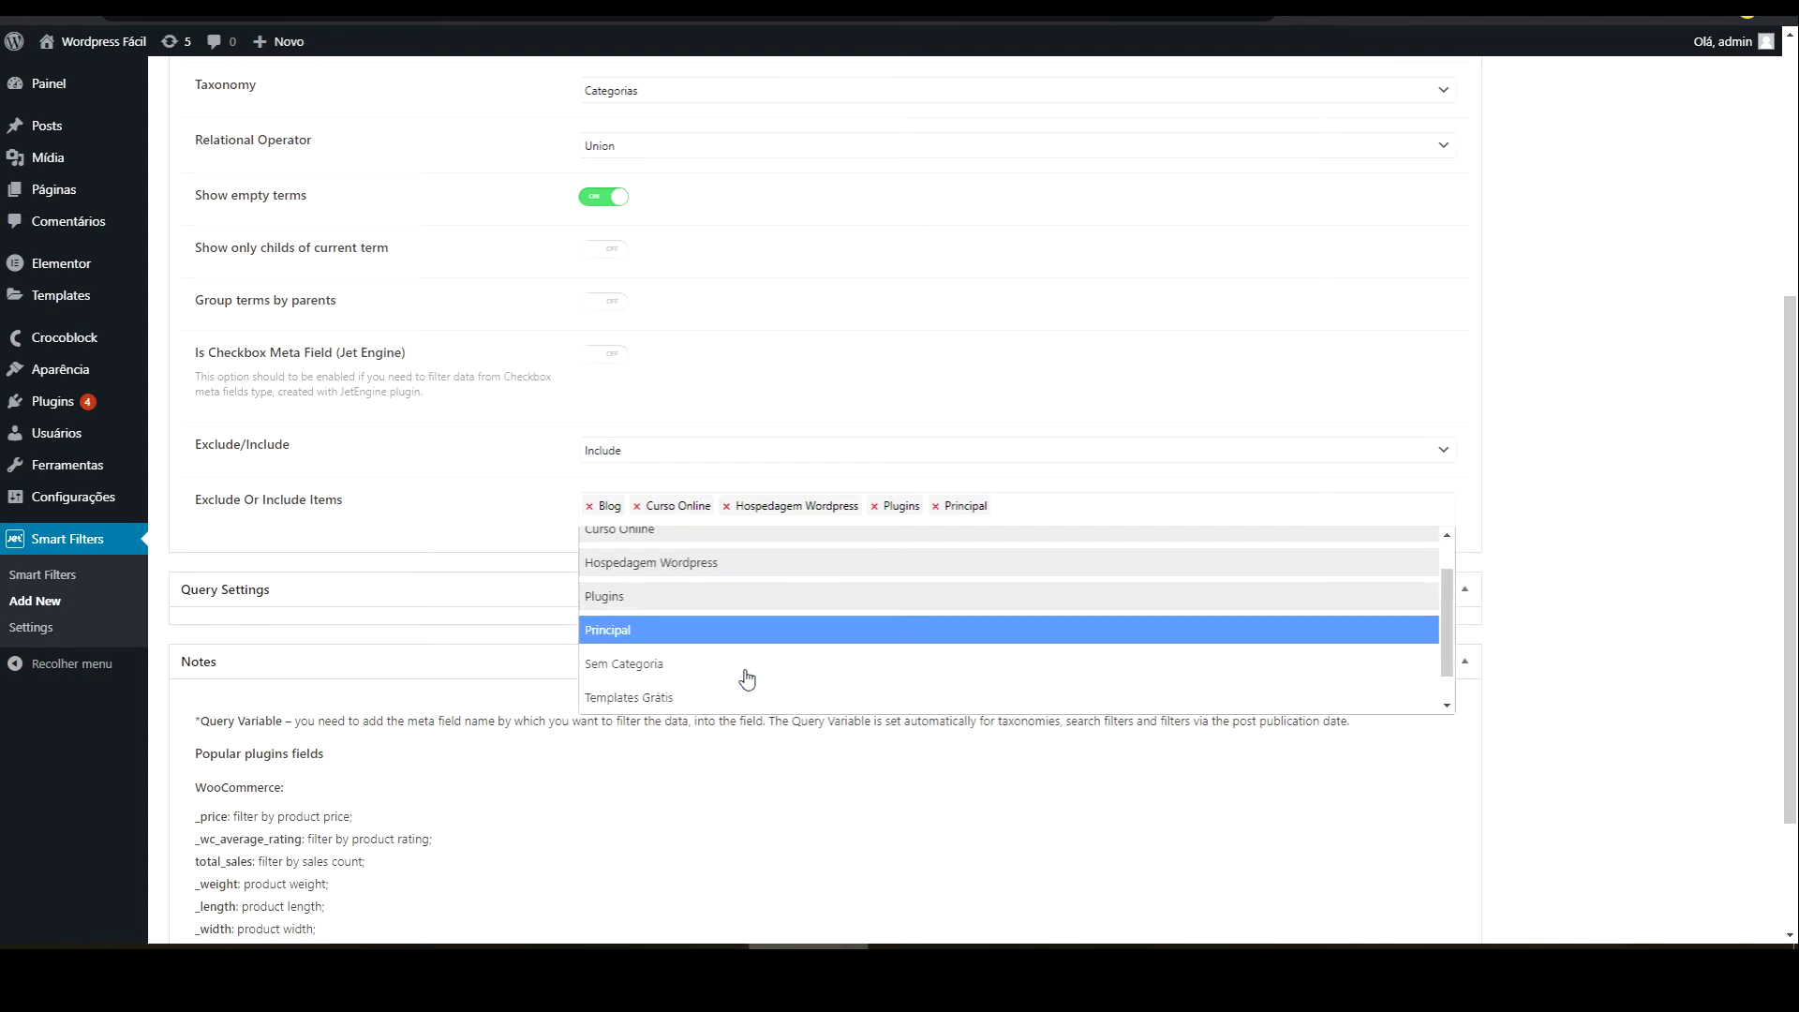
{"action": "left_click", "coordinate": [673, 595]}
{"action": "left_click", "coordinate": [944, 510]}
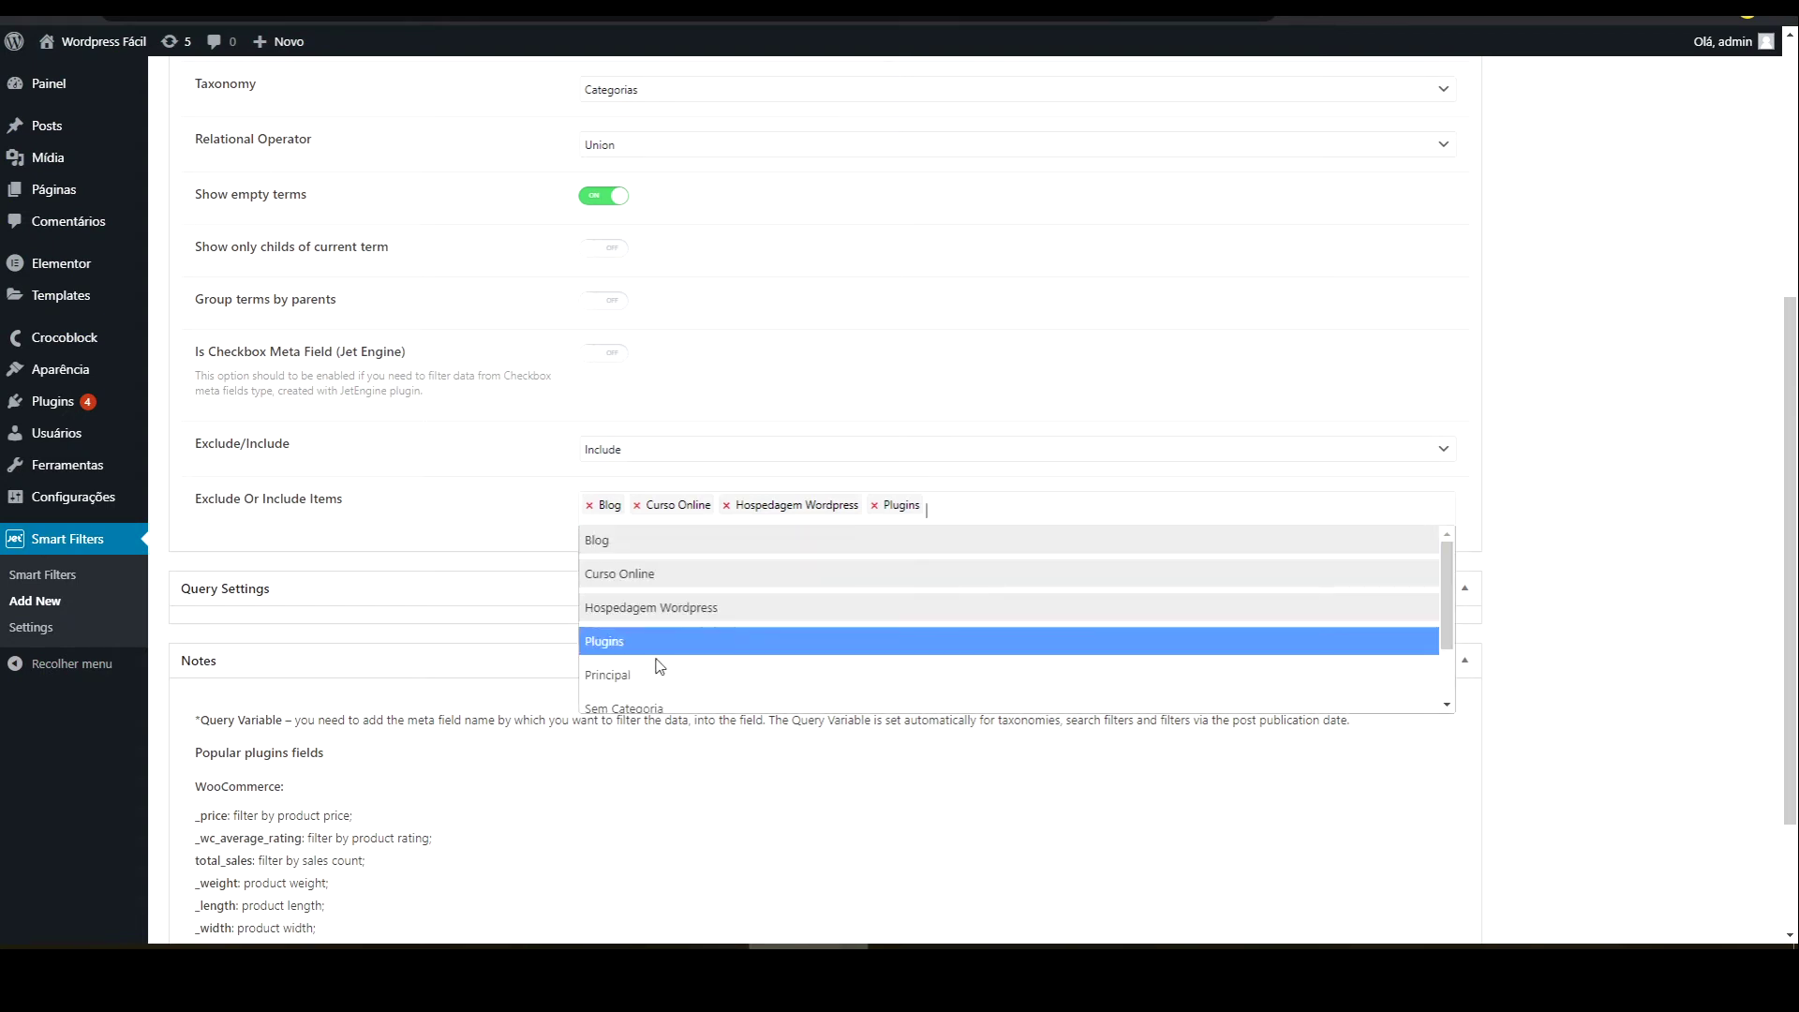
{"action": "left_click", "coordinate": [970, 674]}
- Add Sem Categoria, Templates Grátis and Wordpress to the filter's Exclude Or Include Items
{"action": "left_click", "coordinate": [1011, 508]}
{"action": "scroll", "coordinate": [693, 693], "scroll_direction": "down", "scroll_amount": 1}
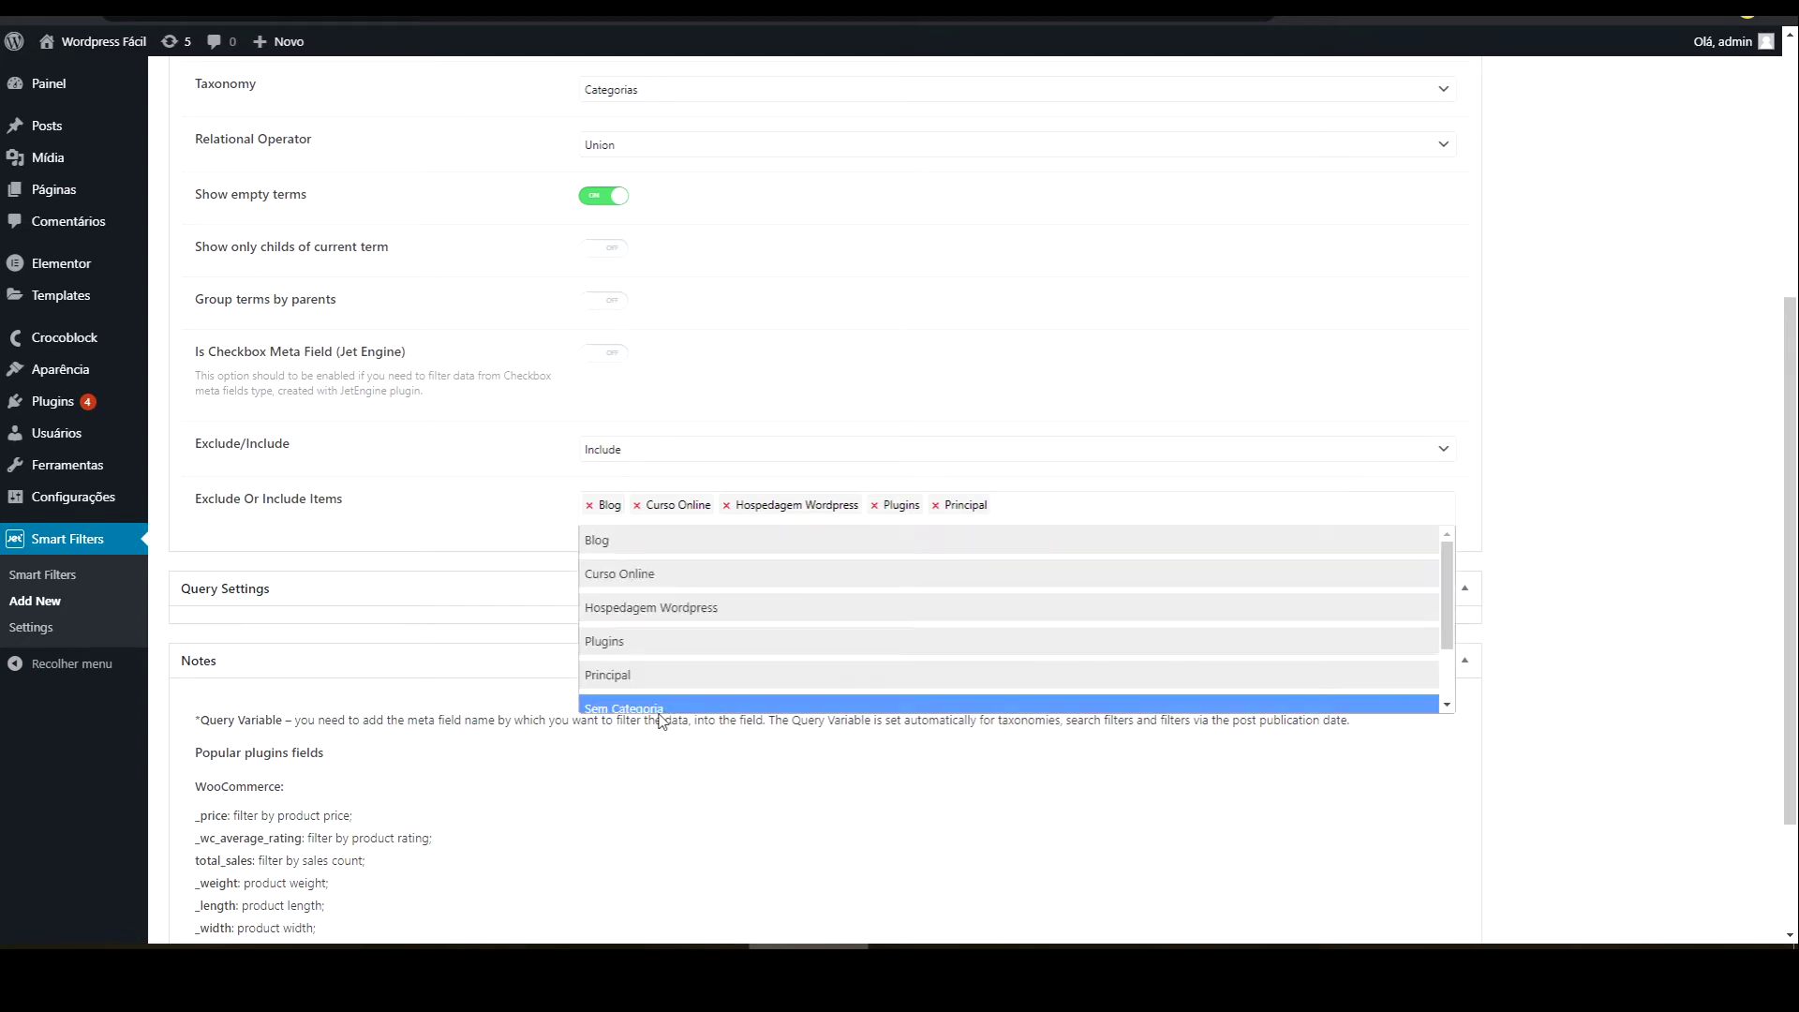
{"action": "left_click", "coordinate": [694, 703]}
{"action": "left_click", "coordinate": [1154, 508]}
{"action": "scroll", "coordinate": [714, 666], "scroll_direction": "down", "scroll_amount": 1}
{"action": "left_click", "coordinate": [712, 655]}
{"action": "left_click", "coordinate": [1248, 497]}
{"action": "scroll", "coordinate": [670, 675], "scroll_direction": "down", "scroll_amount": 1}
{"action": "left_click", "coordinate": [669, 689]}
- Turn off Show empty terms and check the category list for terms not yet included
{"action": "left_click", "coordinate": [1307, 506]}
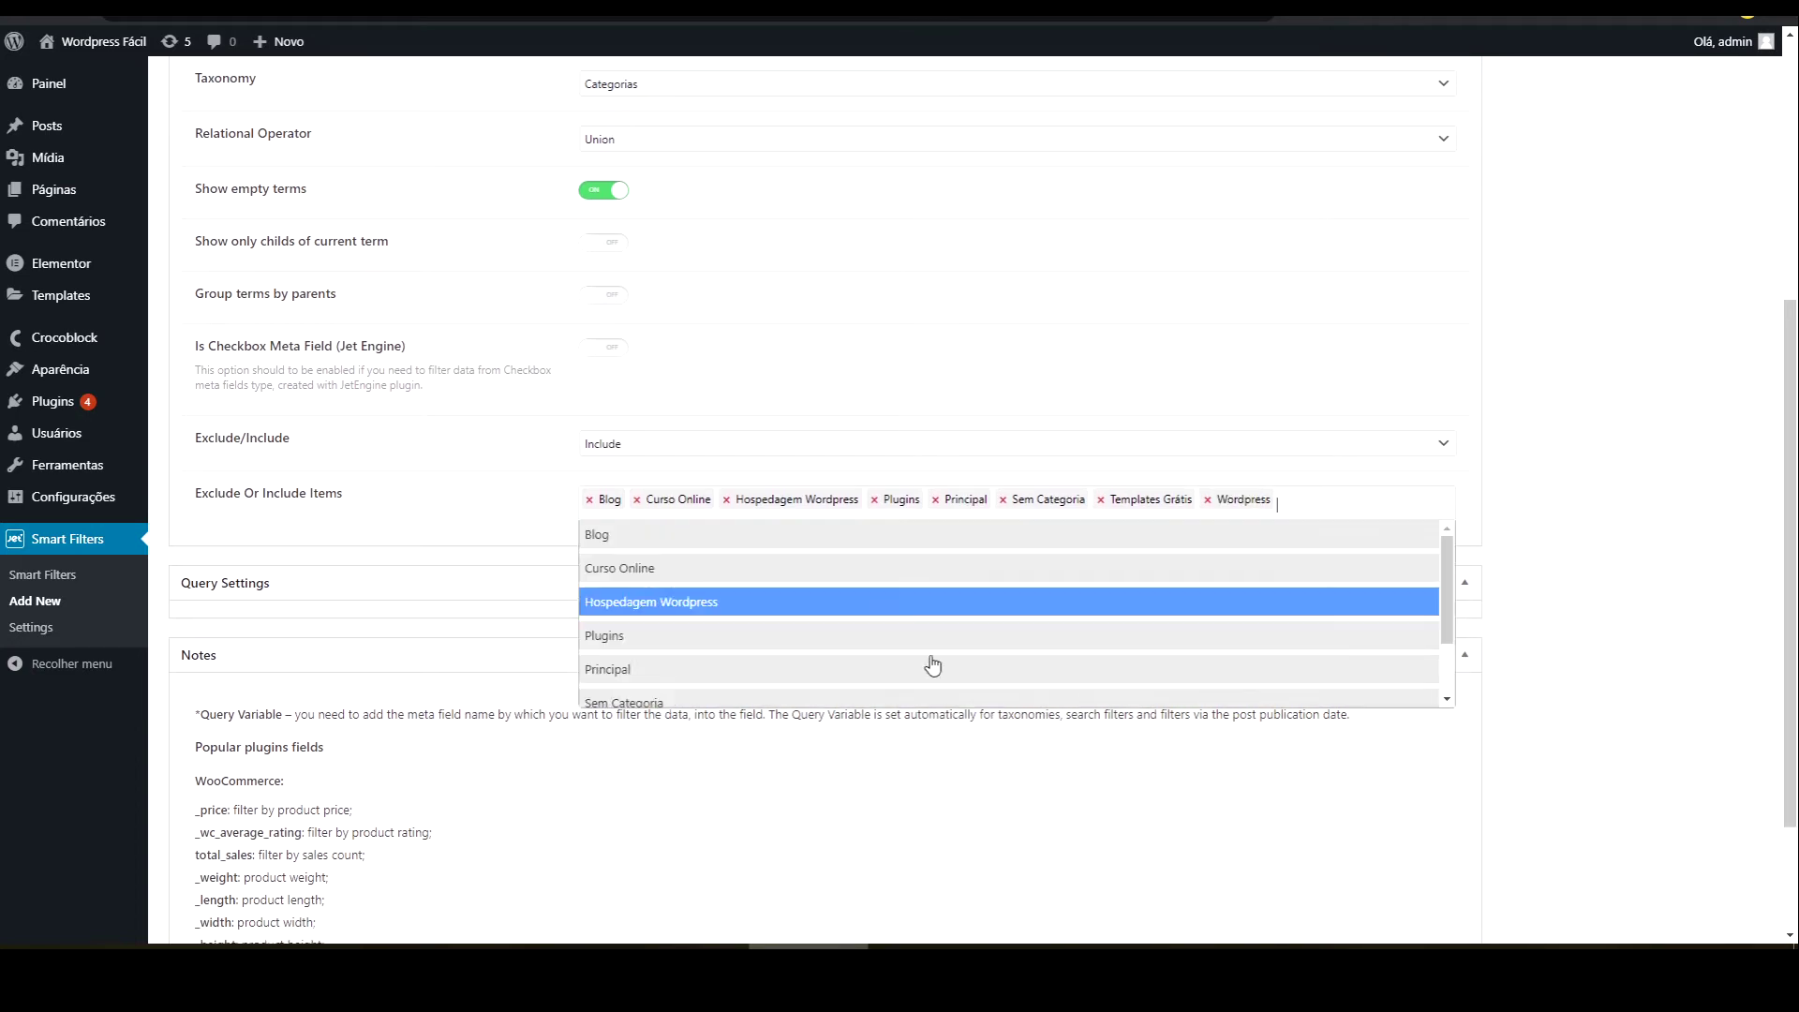
{"action": "scroll", "coordinate": [768, 679], "scroll_direction": "down", "scroll_amount": 2}
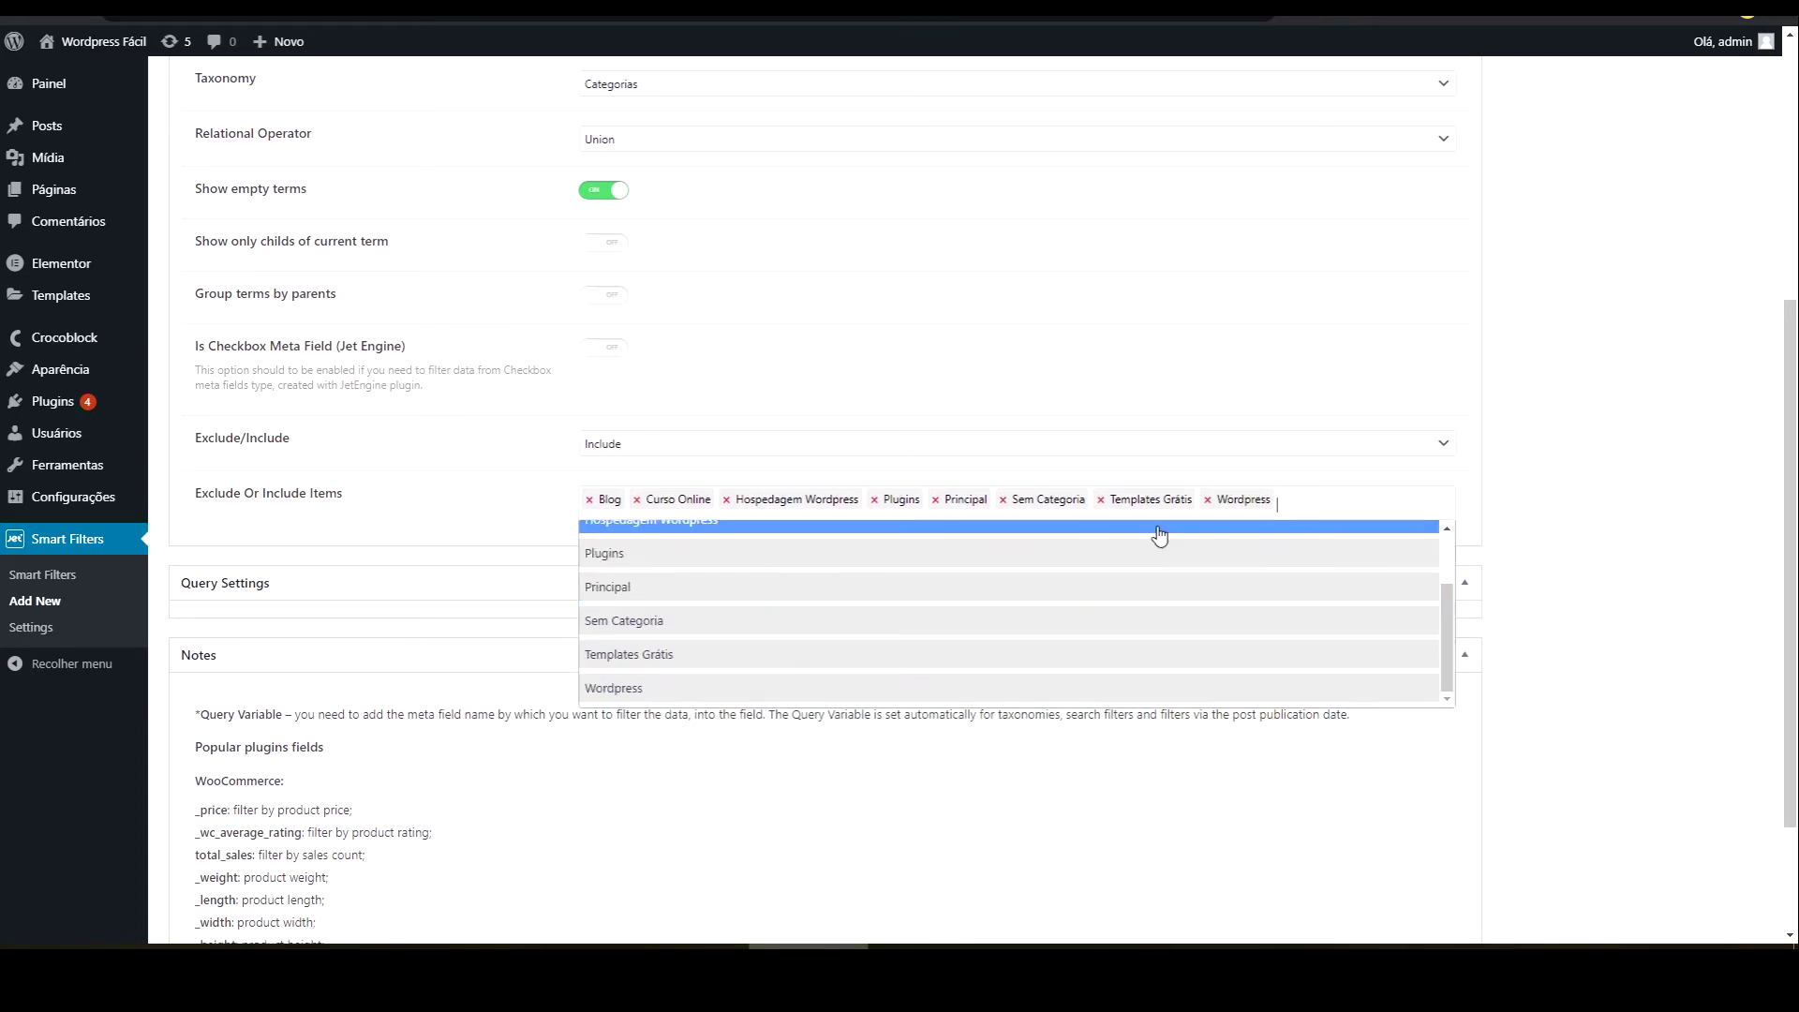
{"action": "left_click", "coordinate": [1365, 502]}
{"action": "left_click", "coordinate": [1365, 502]}
{"action": "scroll", "coordinate": [1344, 588], "scroll_direction": "down", "scroll_amount": 1}
{"action": "scroll", "coordinate": [1344, 589], "scroll_direction": "down", "scroll_amount": 2}
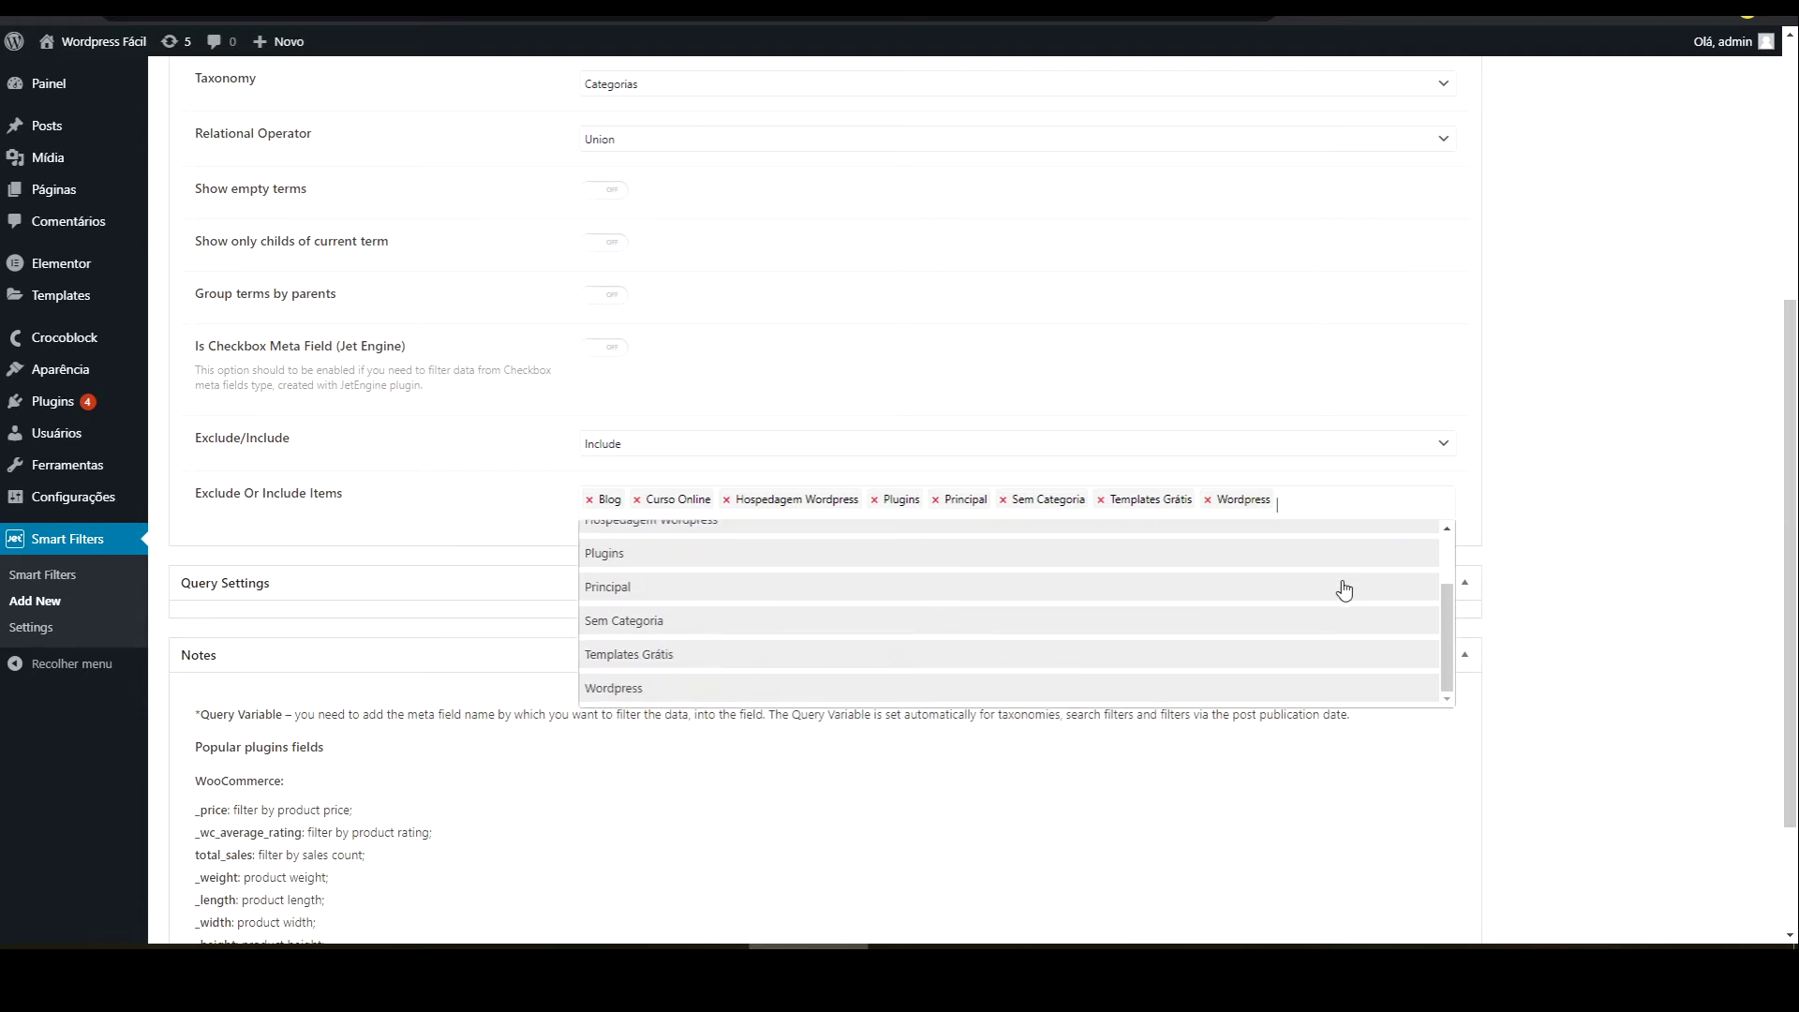
- Turn on Show empty terms and publish the Filtro de Categorias filter
{"action": "left_click", "coordinate": [611, 211]}
{"action": "left_click", "coordinate": [613, 194]}
{"action": "scroll", "coordinate": [1583, 397], "scroll_direction": "up", "scroll_amount": 5}
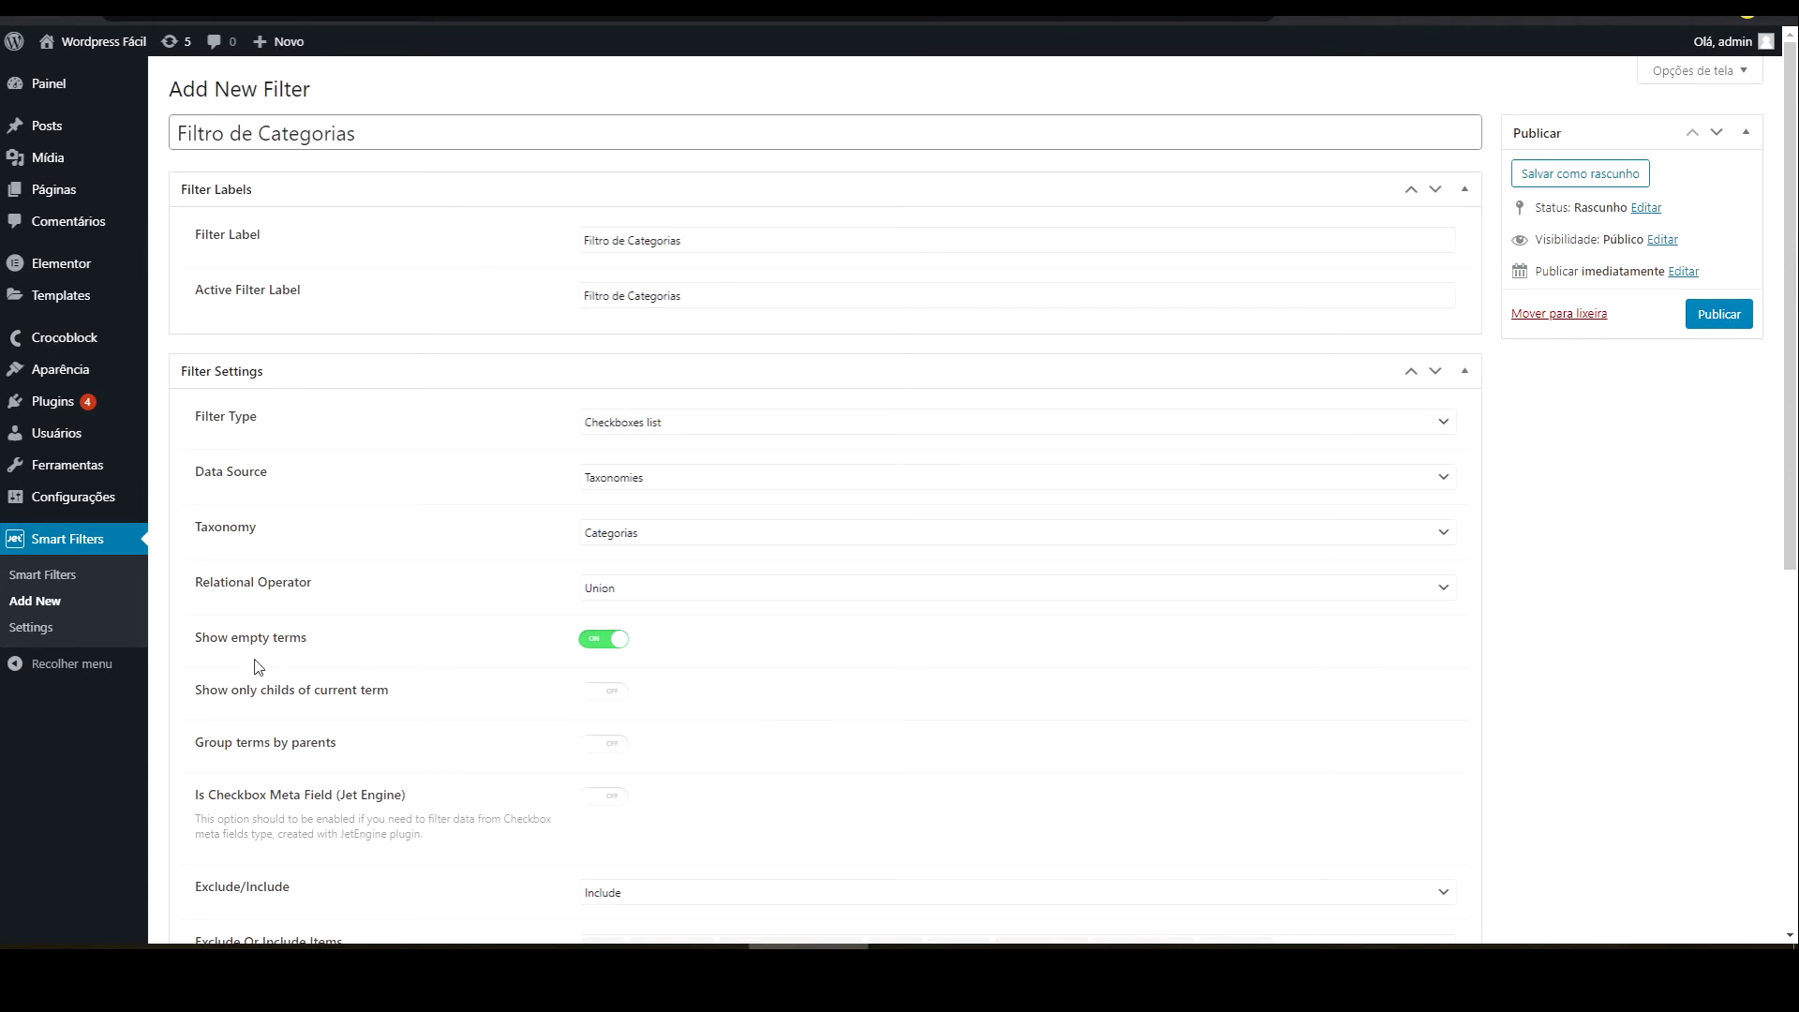
{"action": "left_click", "coordinate": [1720, 321]}
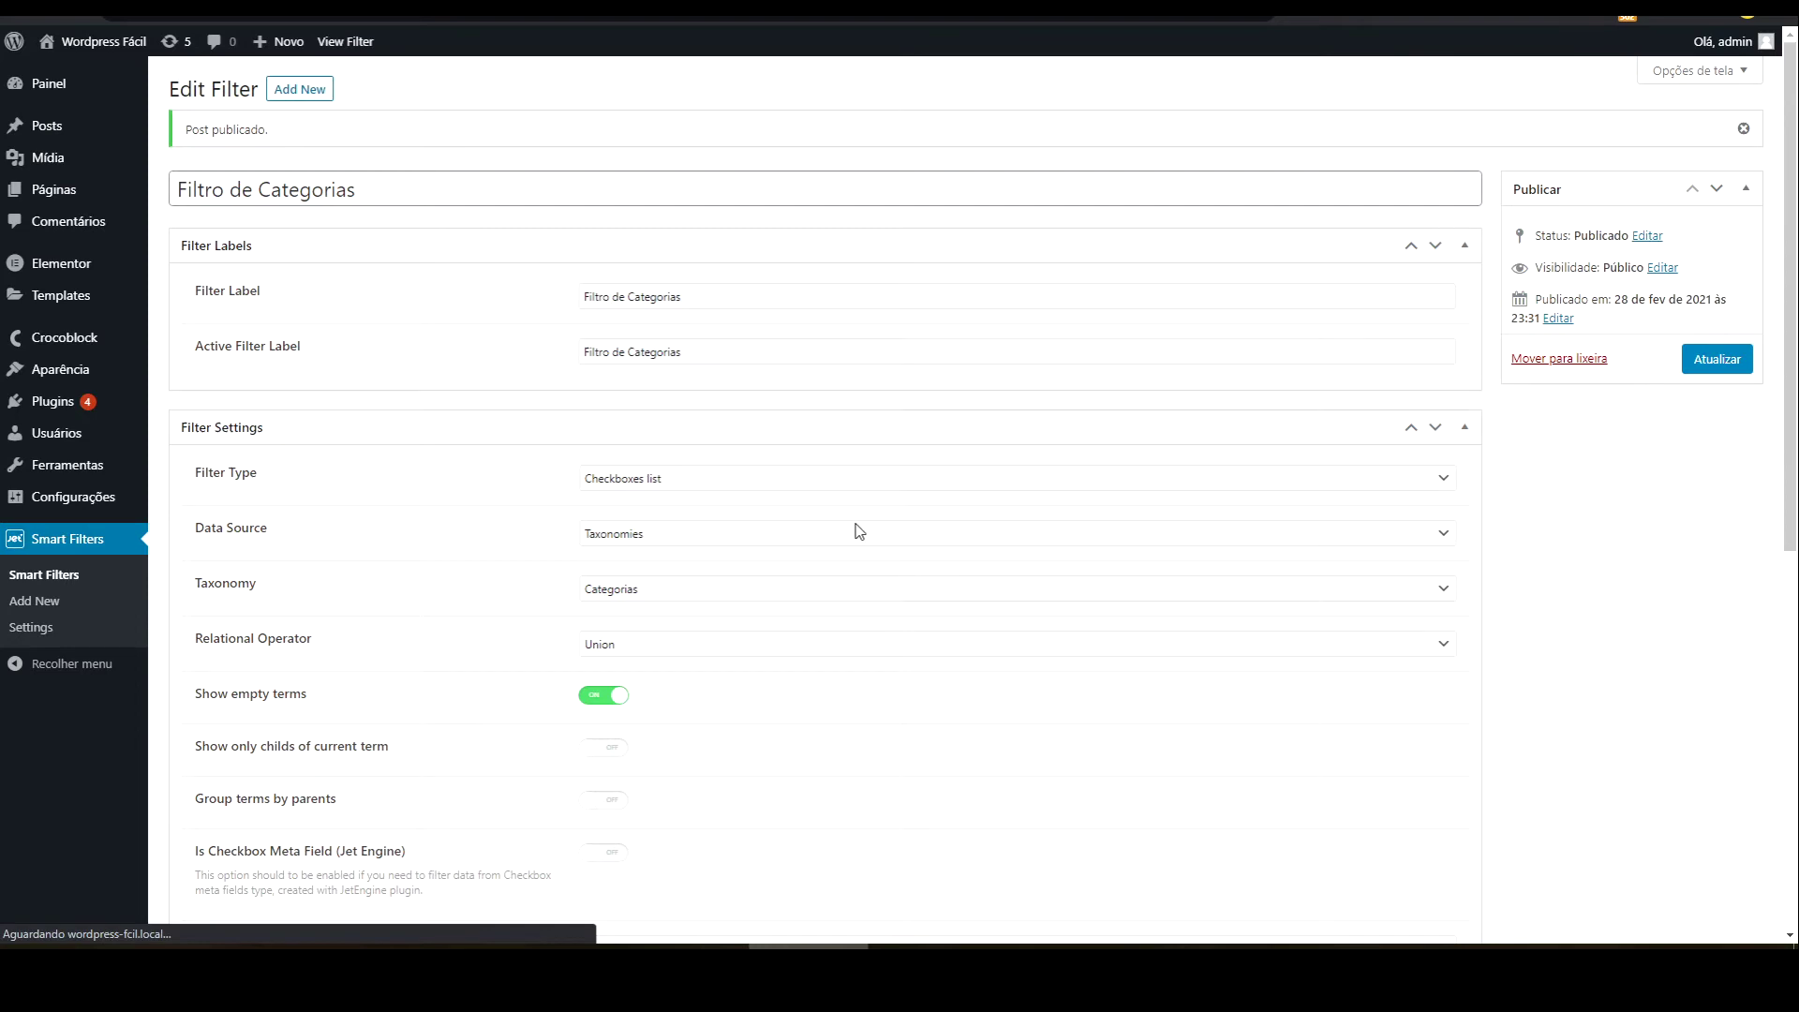
- Review the published filter's settings and included items, and collapse the Notes section
{"action": "scroll", "coordinate": [384, 572], "scroll_direction": "down", "scroll_amount": 1}
{"action": "scroll", "coordinate": [388, 567], "scroll_direction": "down", "scroll_amount": 3}
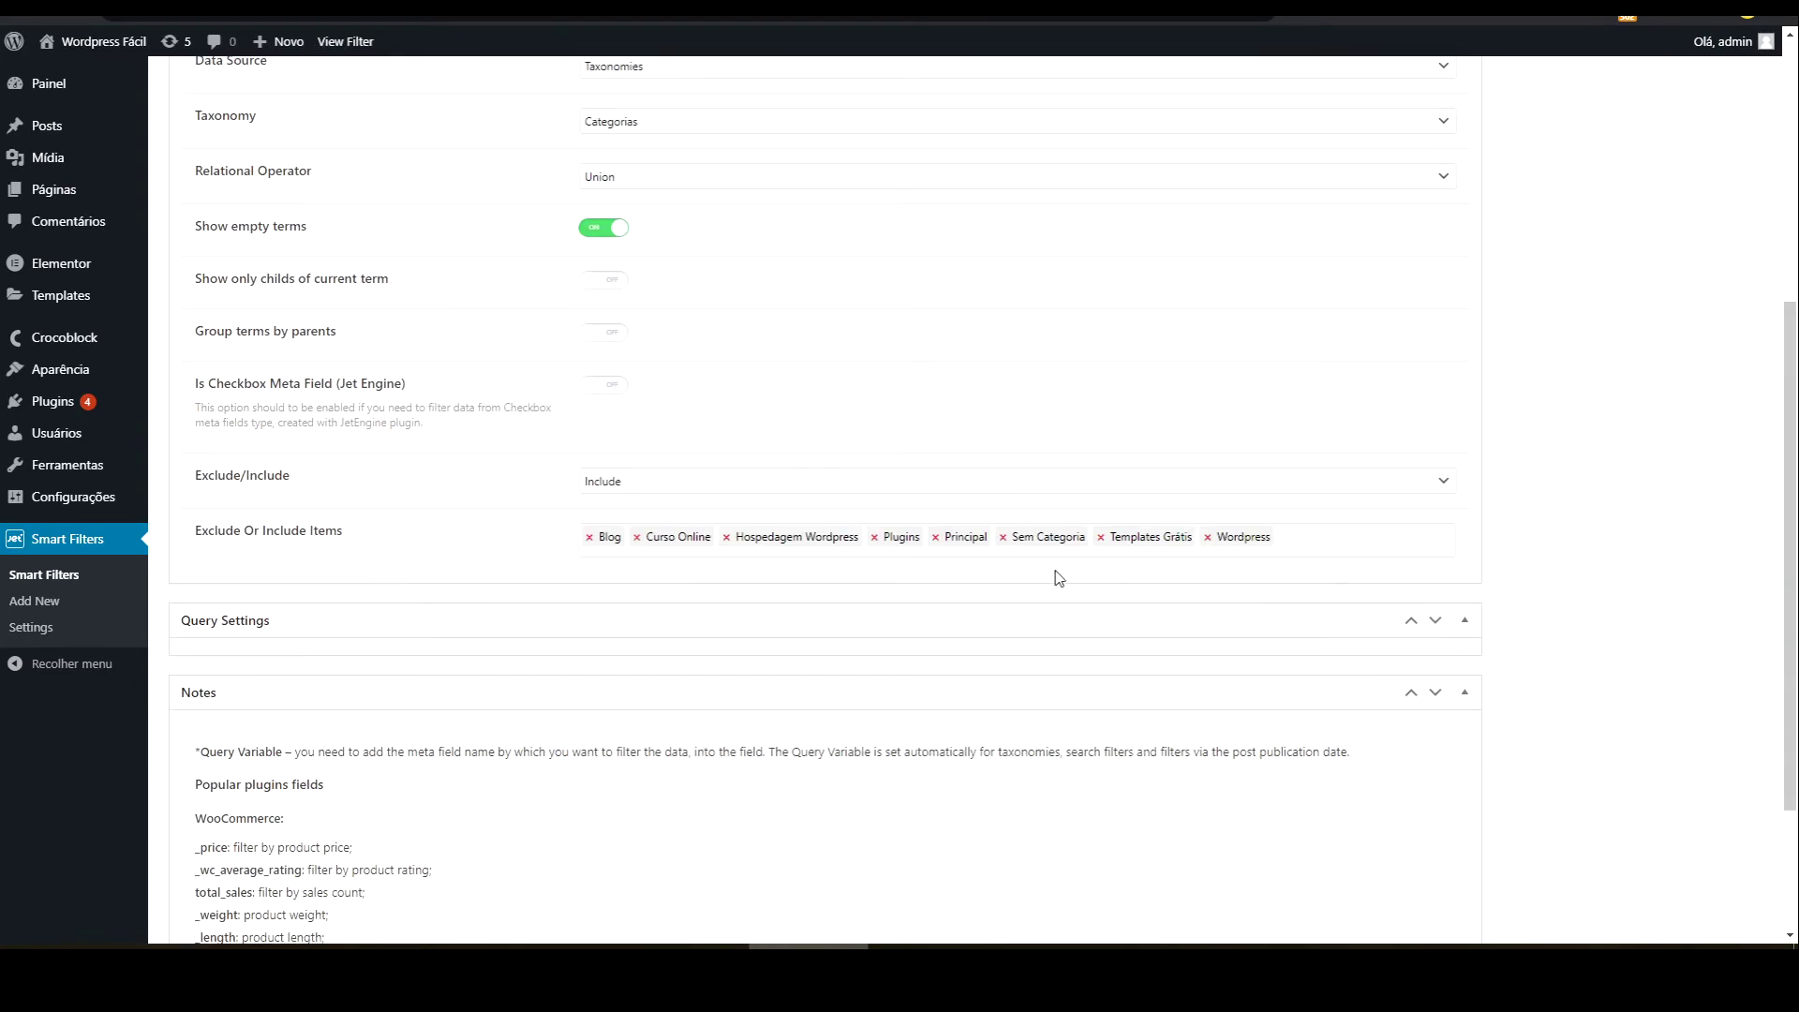
{"action": "scroll", "coordinate": [728, 578], "scroll_direction": "down", "scroll_amount": 2}
{"action": "scroll", "coordinate": [1437, 514], "scroll_direction": "up", "scroll_amount": 1}
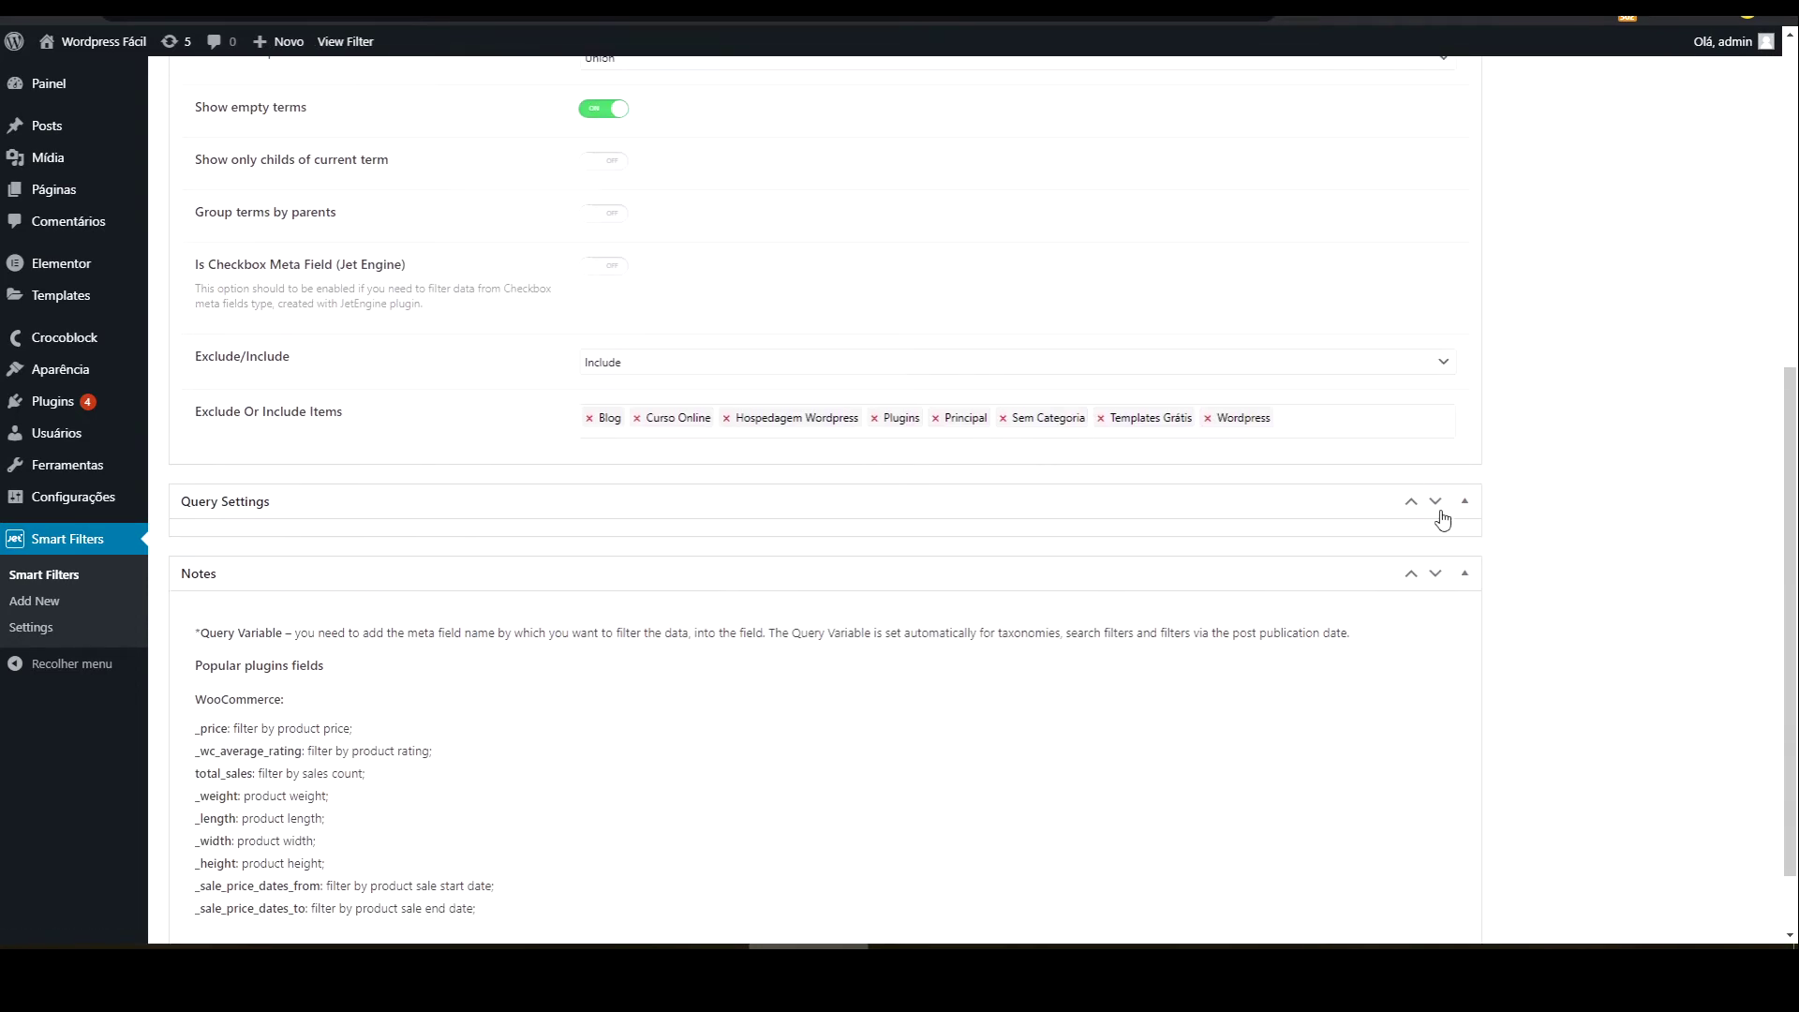
{"action": "left_click", "coordinate": [1463, 578]}
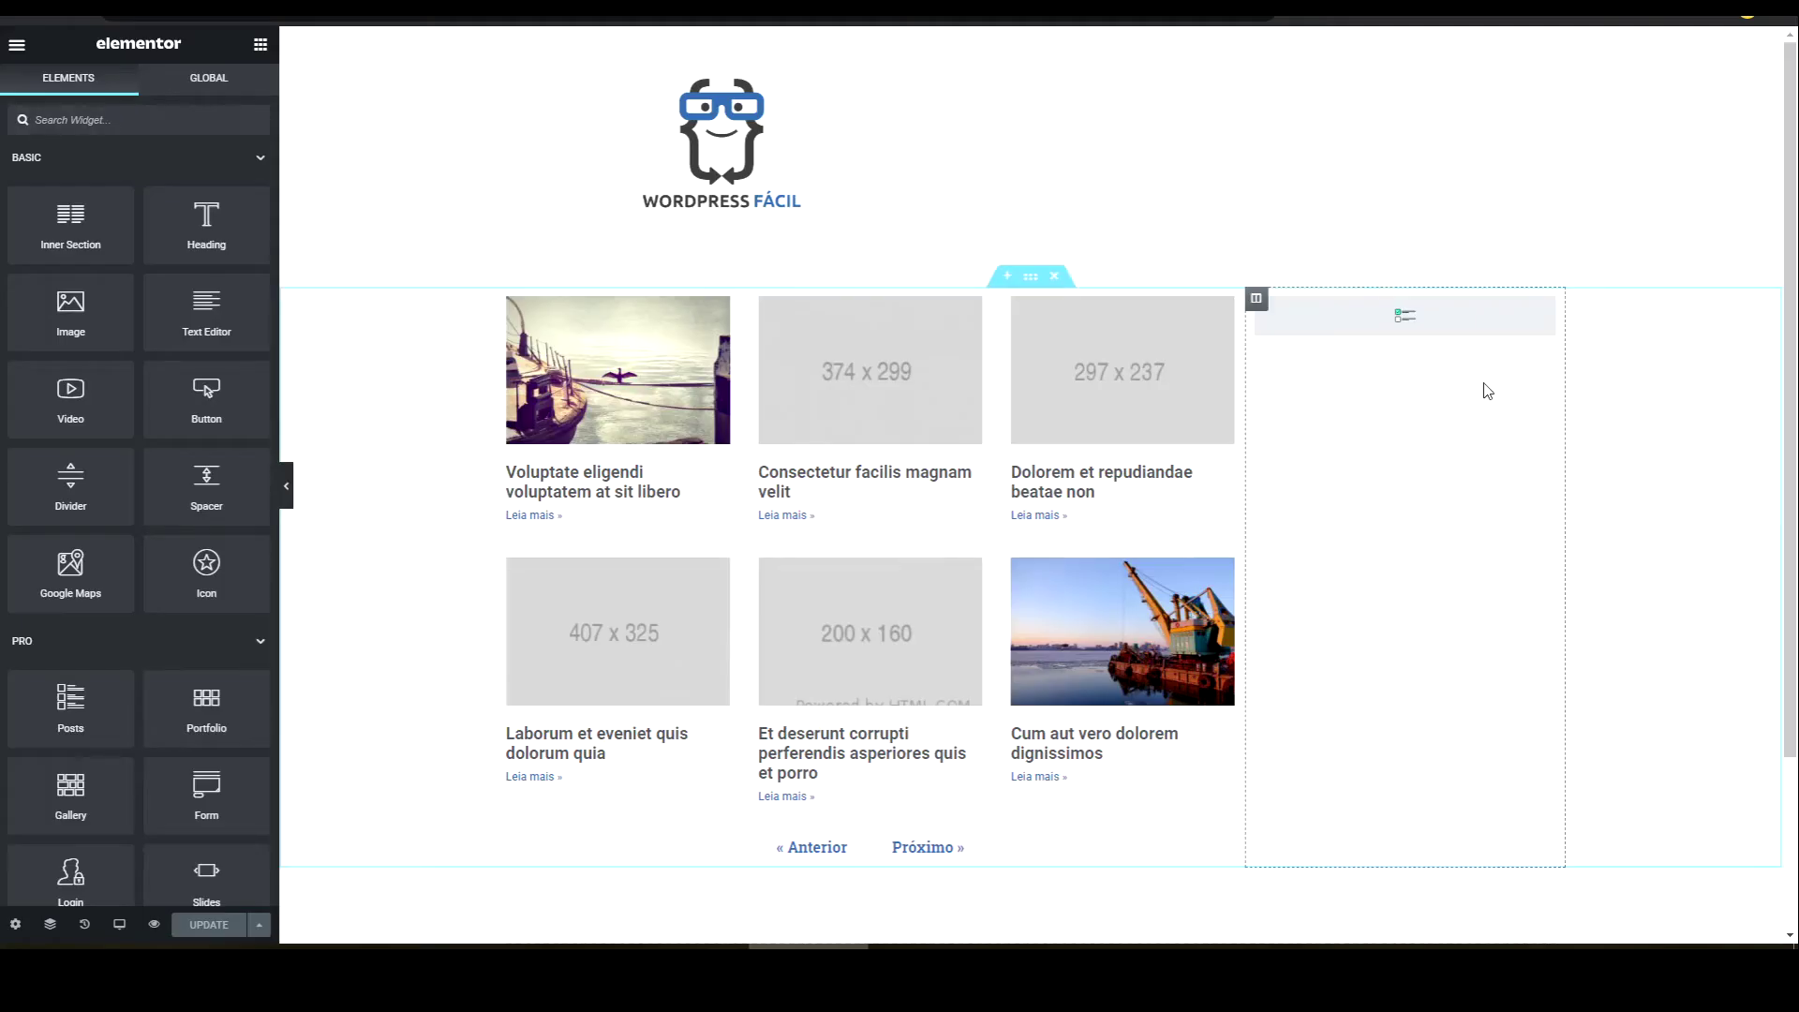
- Assign Filtro de Categorias as the filter of the Checkboxes Filter widget on the Elementor page
{"action": "left_click", "coordinate": [1545, 312]}
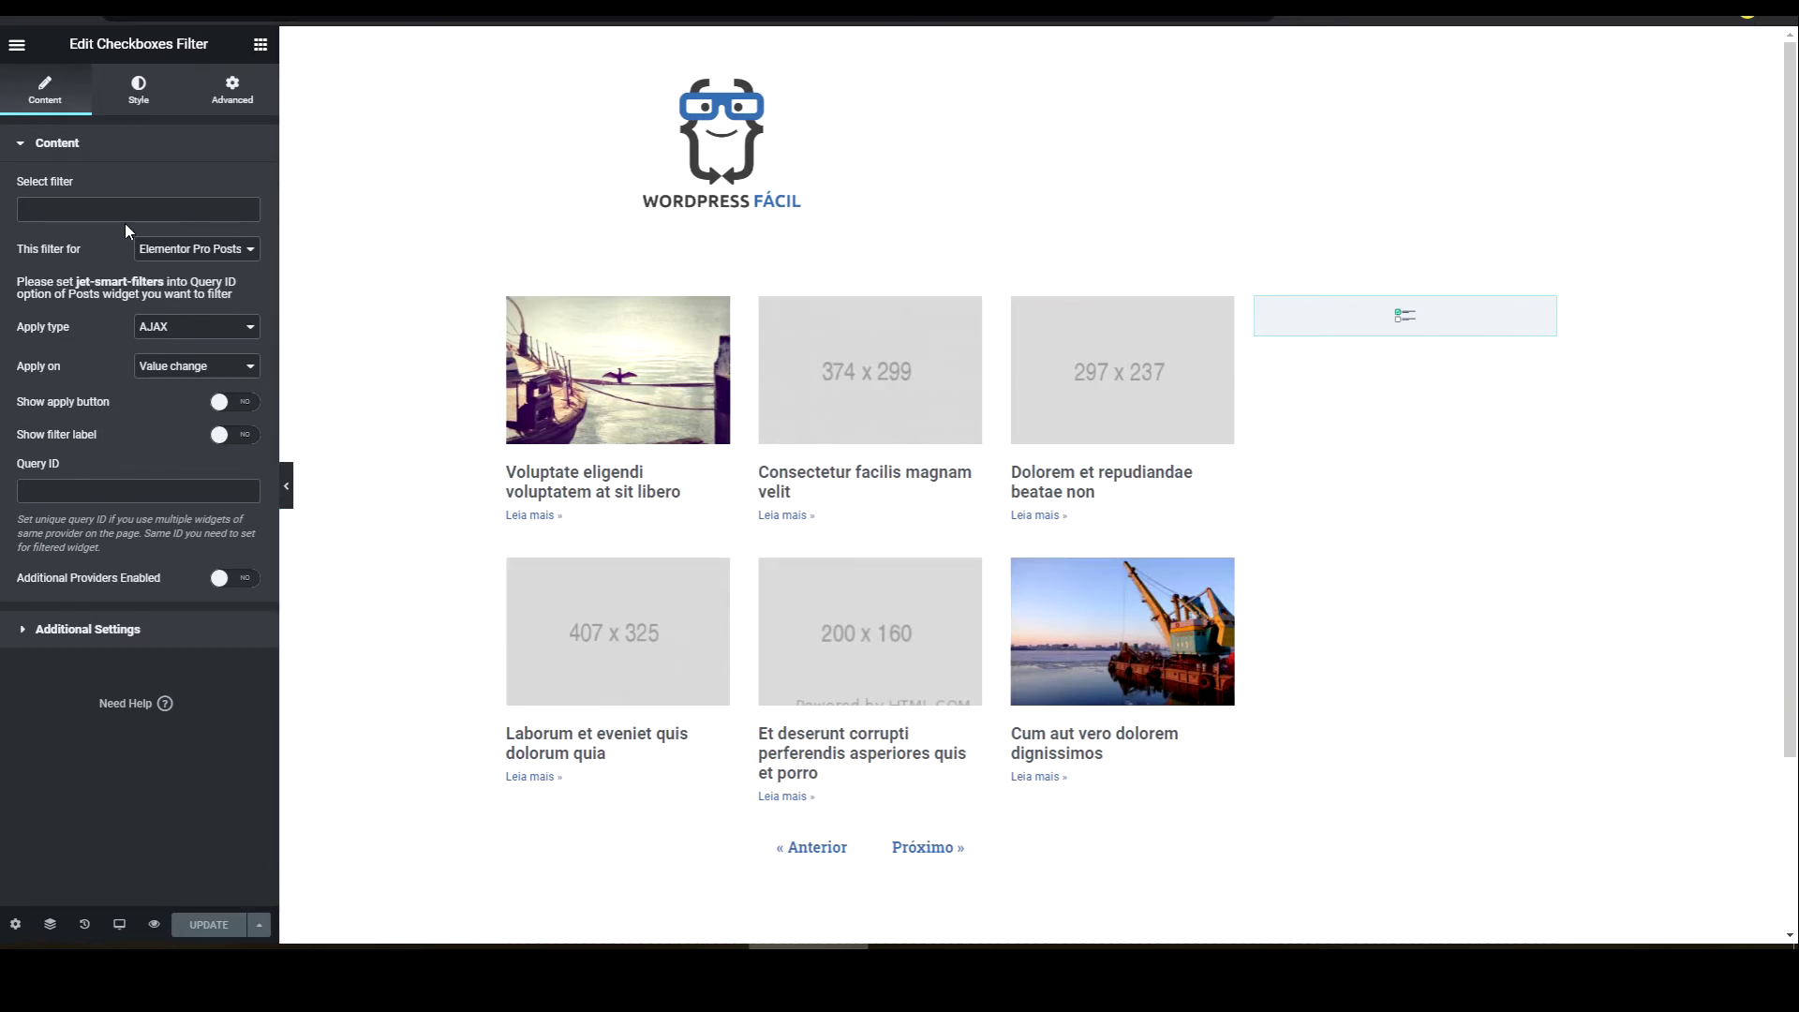
{"action": "left_click", "coordinate": [65, 209]}
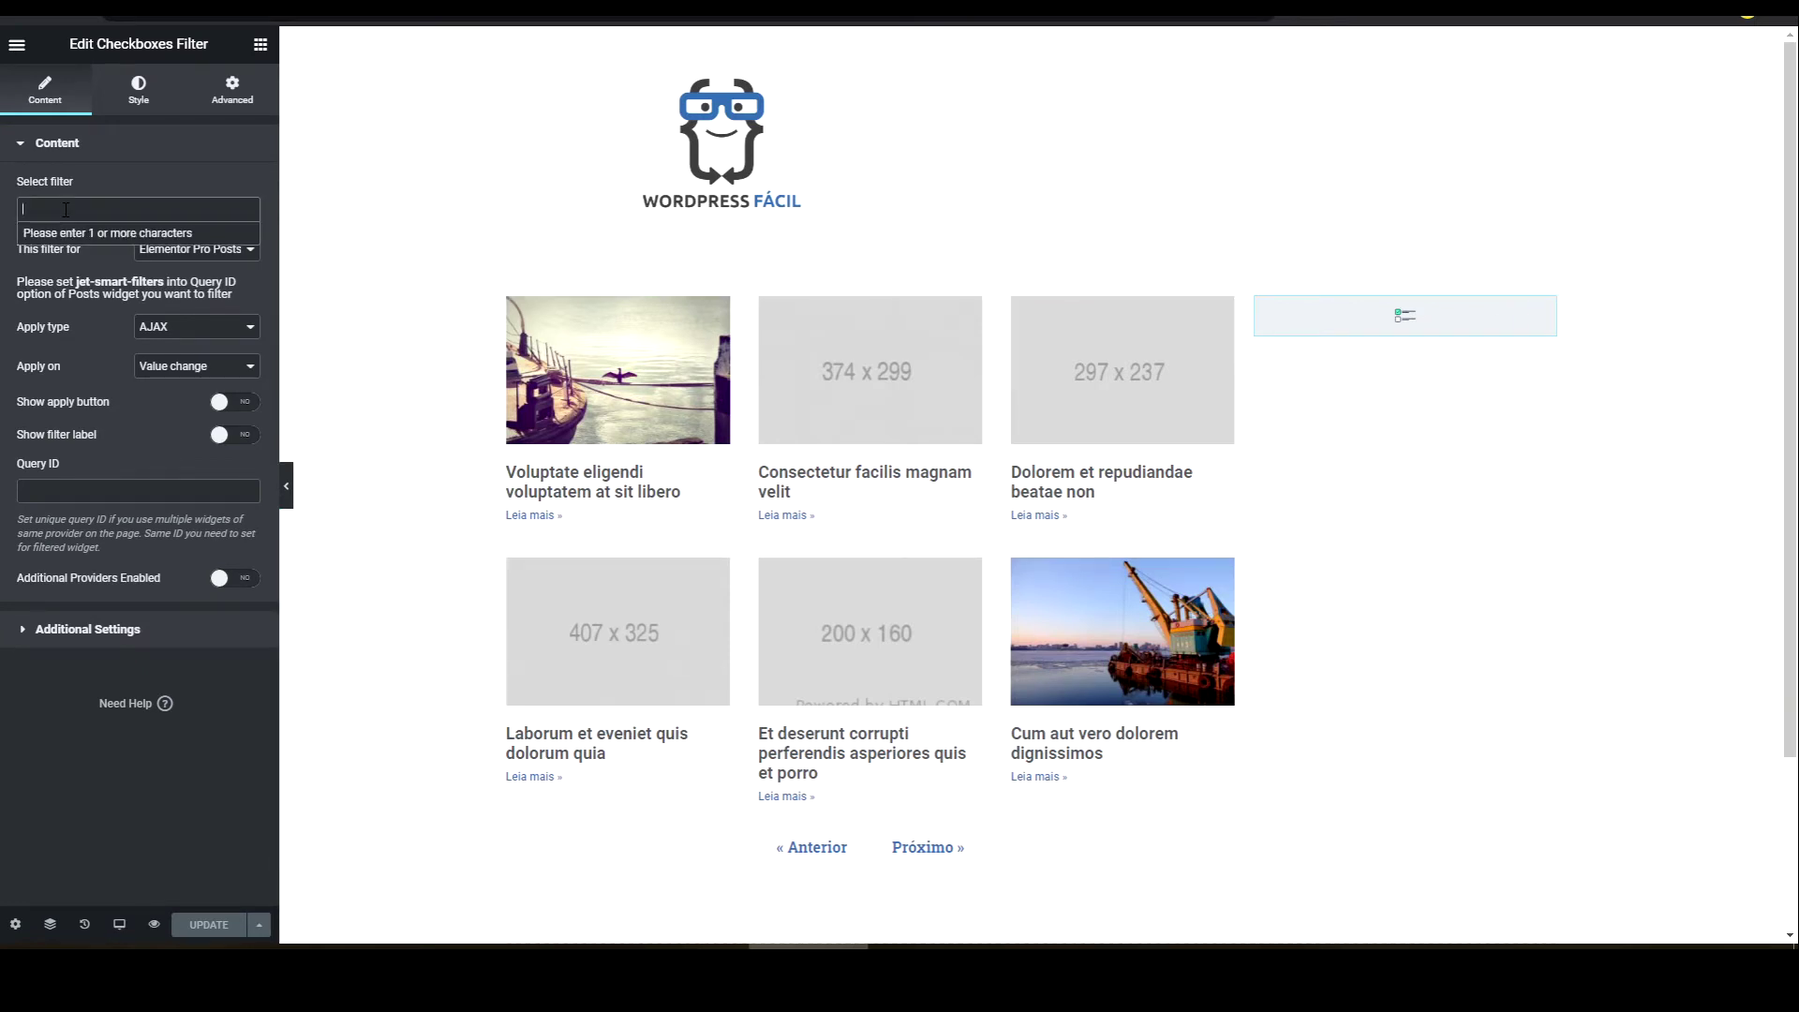
{"action": "type", "text": "filt"}
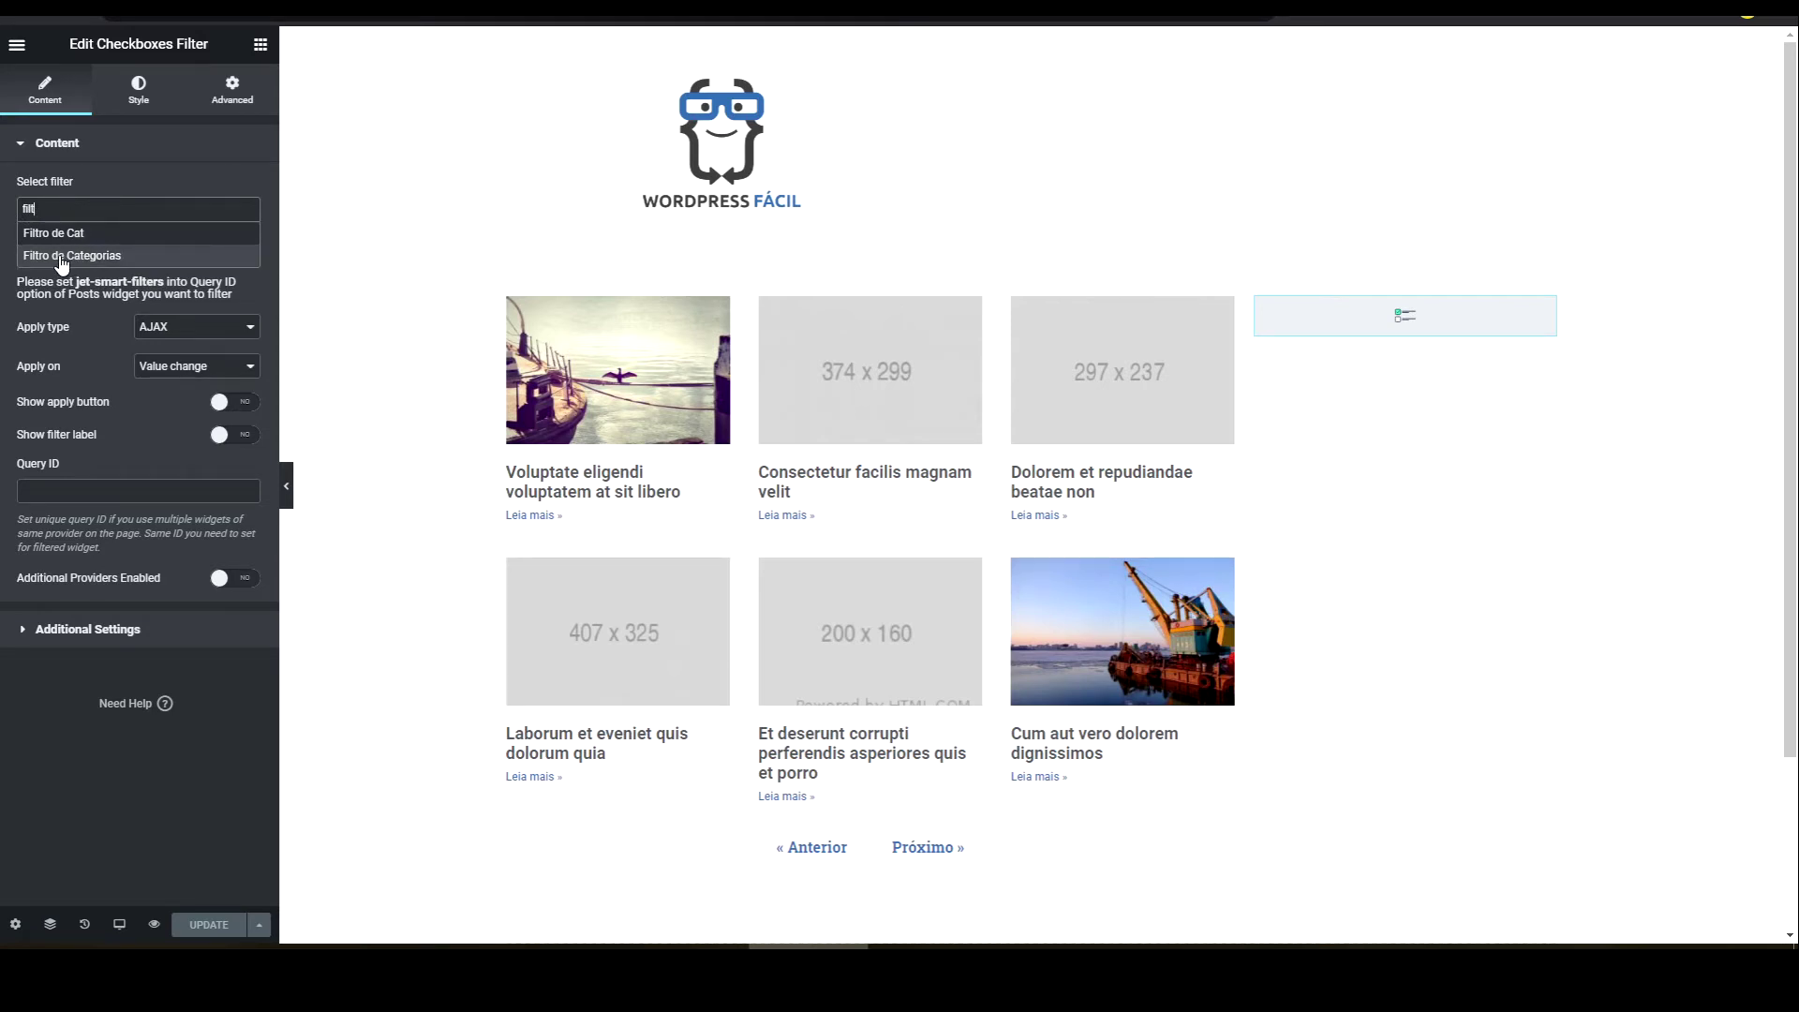
{"action": "left_click", "coordinate": [61, 256]}
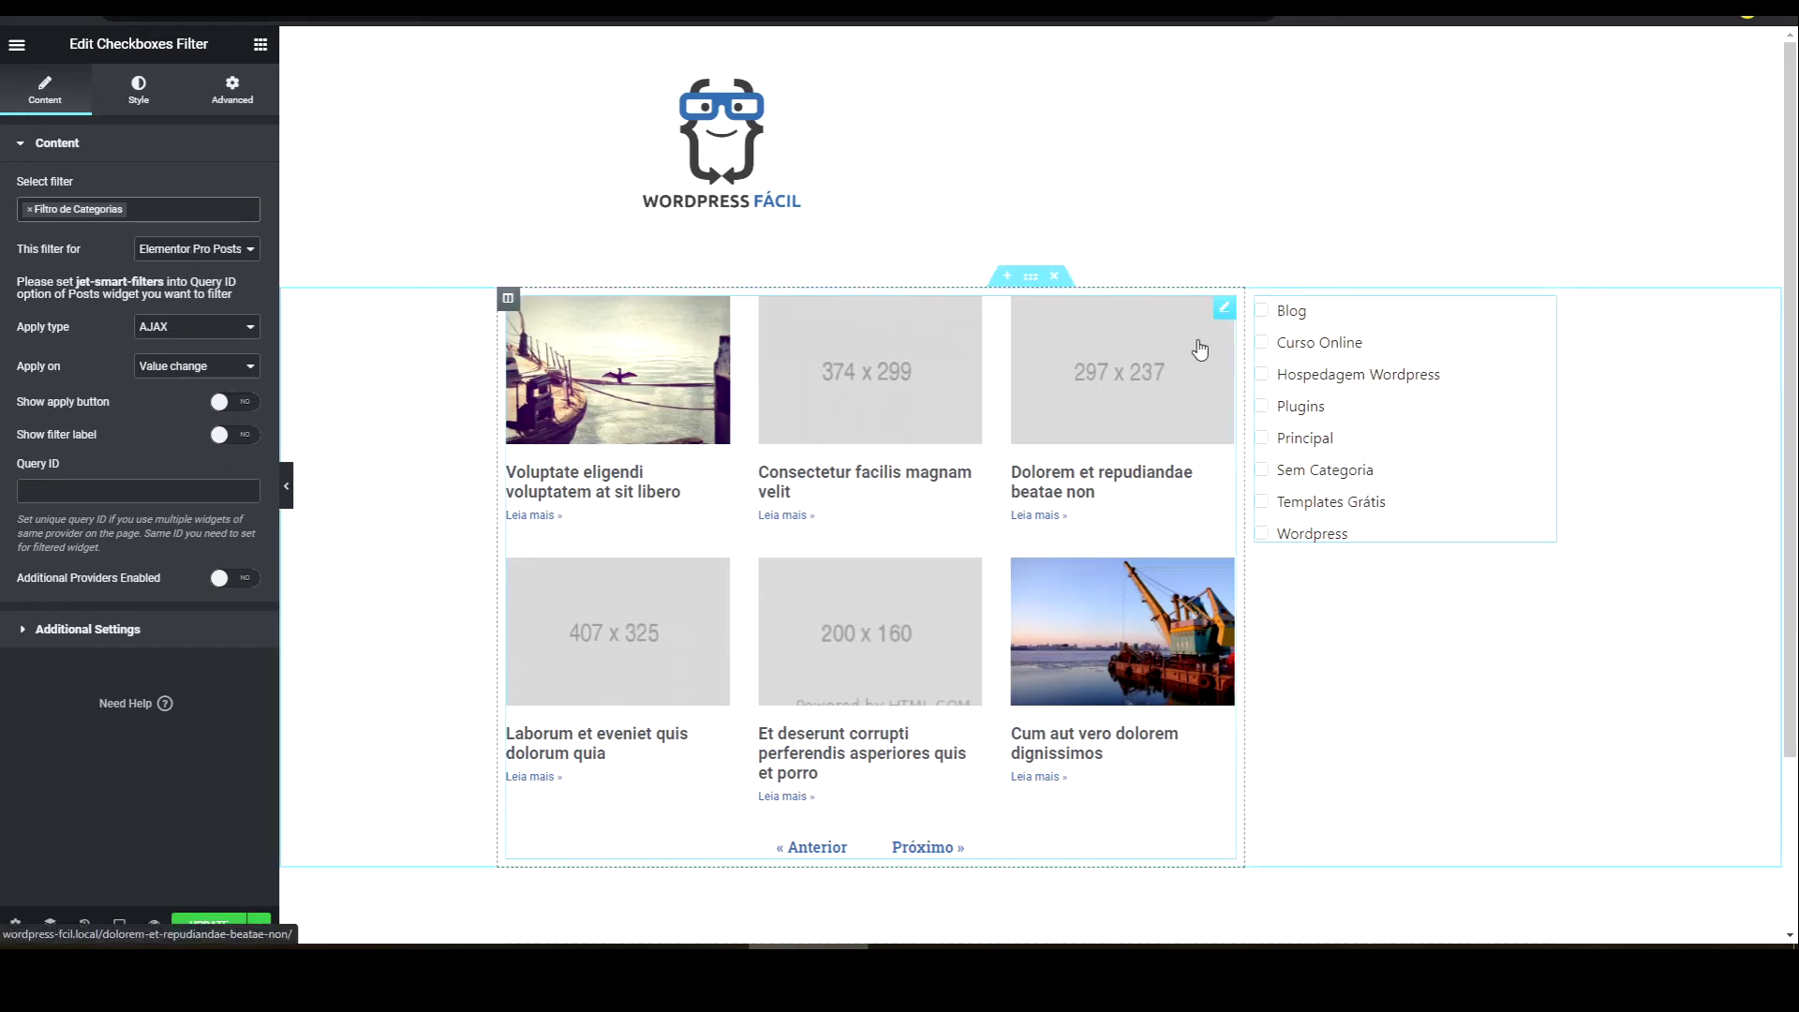
- Set the Posts widget's Query ID to jet-smart-filters2 and update the page
{"action": "left_click", "coordinate": [1225, 313]}
{"action": "scroll", "coordinate": [105, 665], "scroll_direction": "down", "scroll_amount": 3}
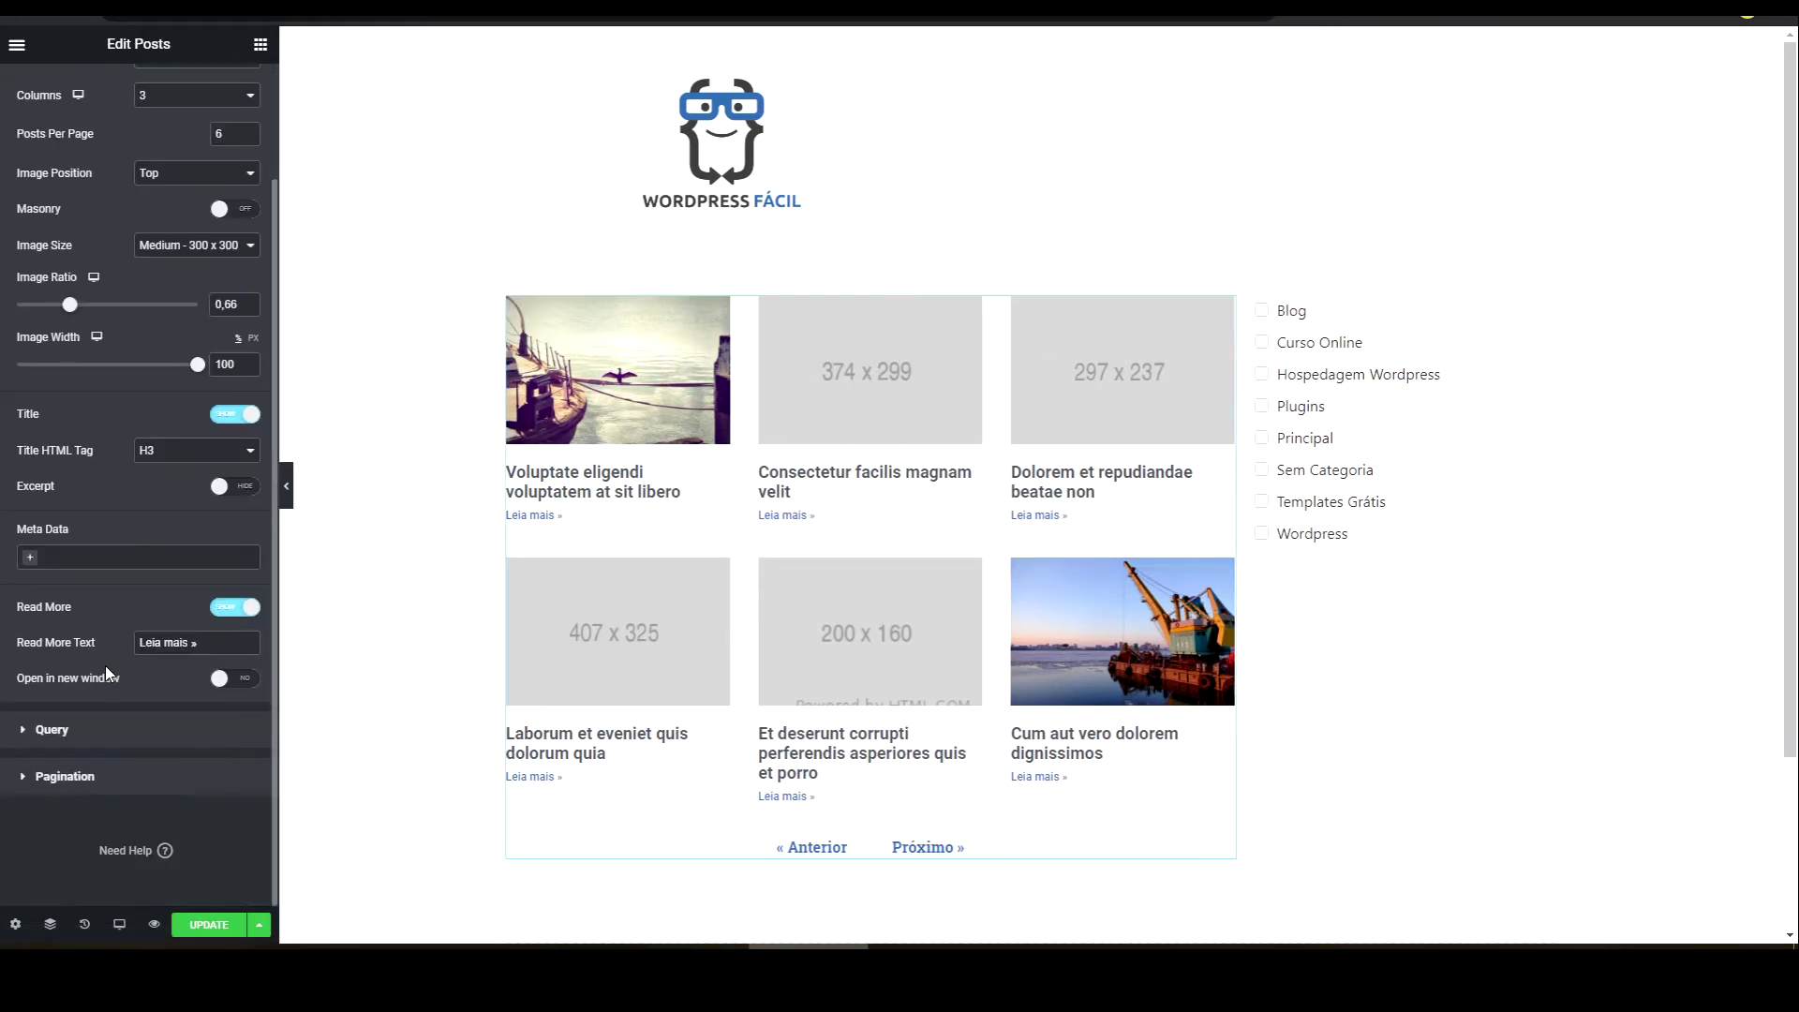
{"action": "left_click", "coordinate": [52, 730]}
{"action": "type", "text": "2"}
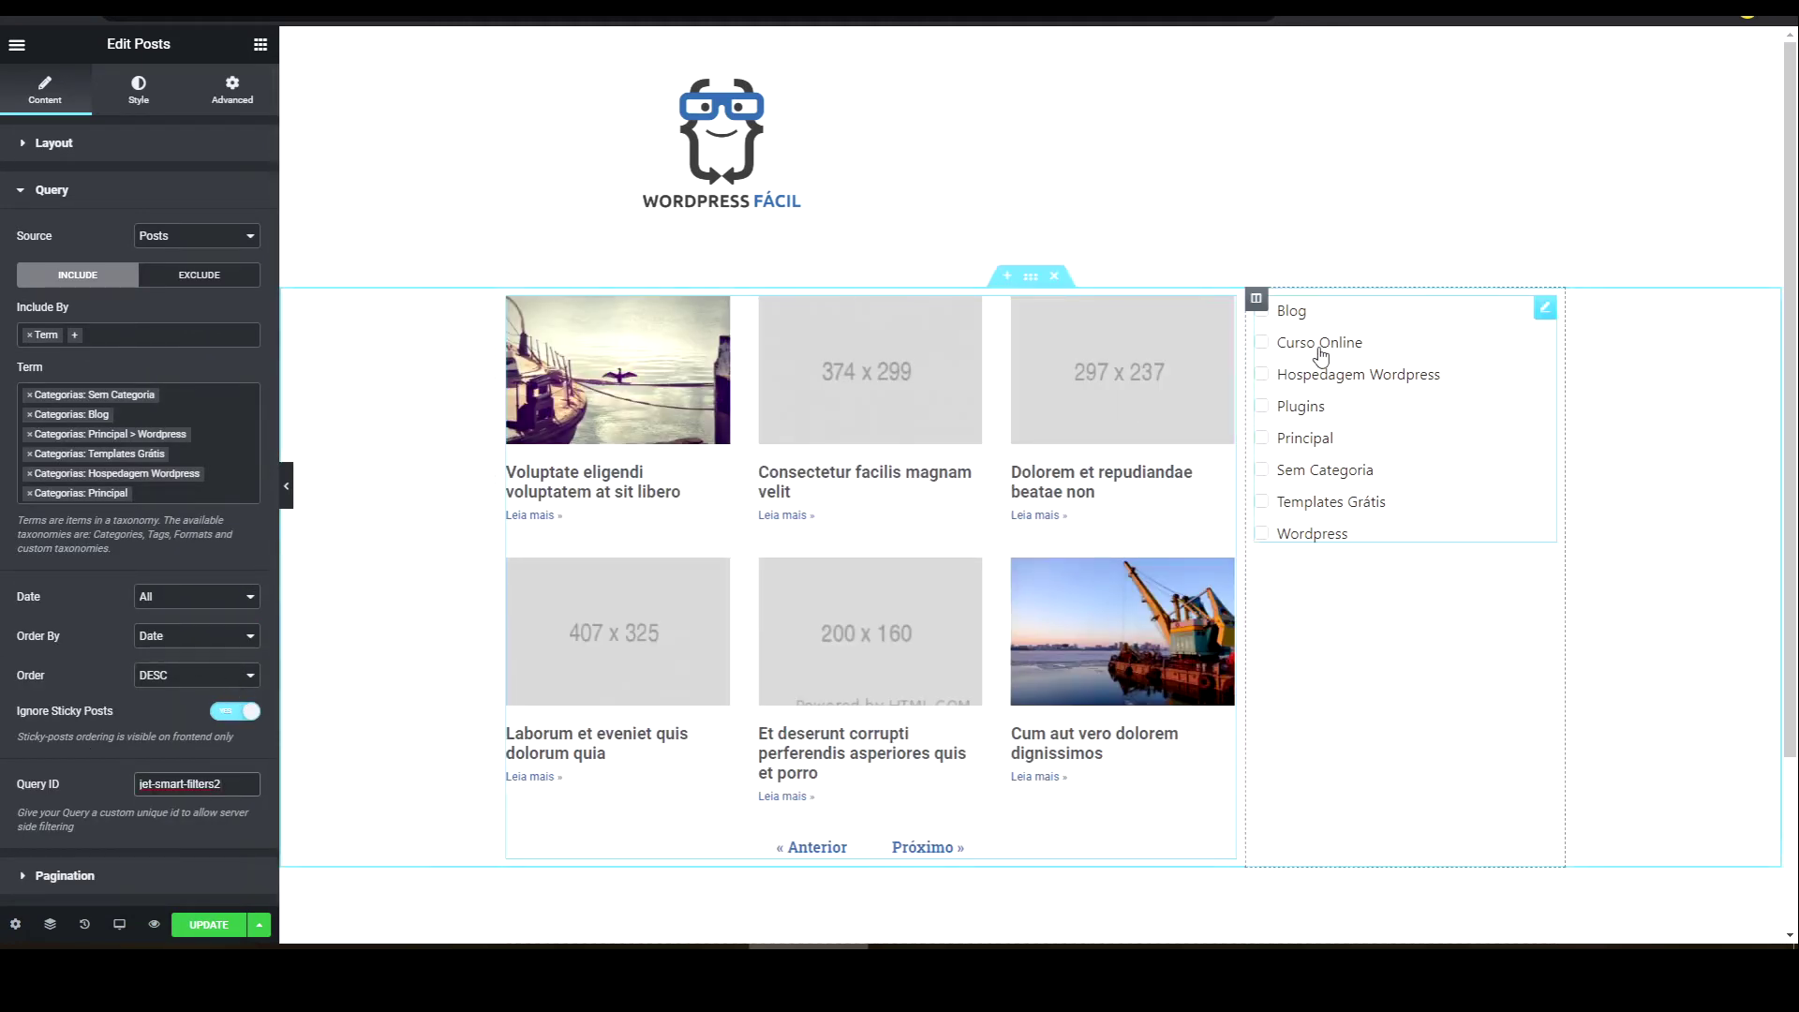
{"action": "left_click", "coordinate": [198, 928]}
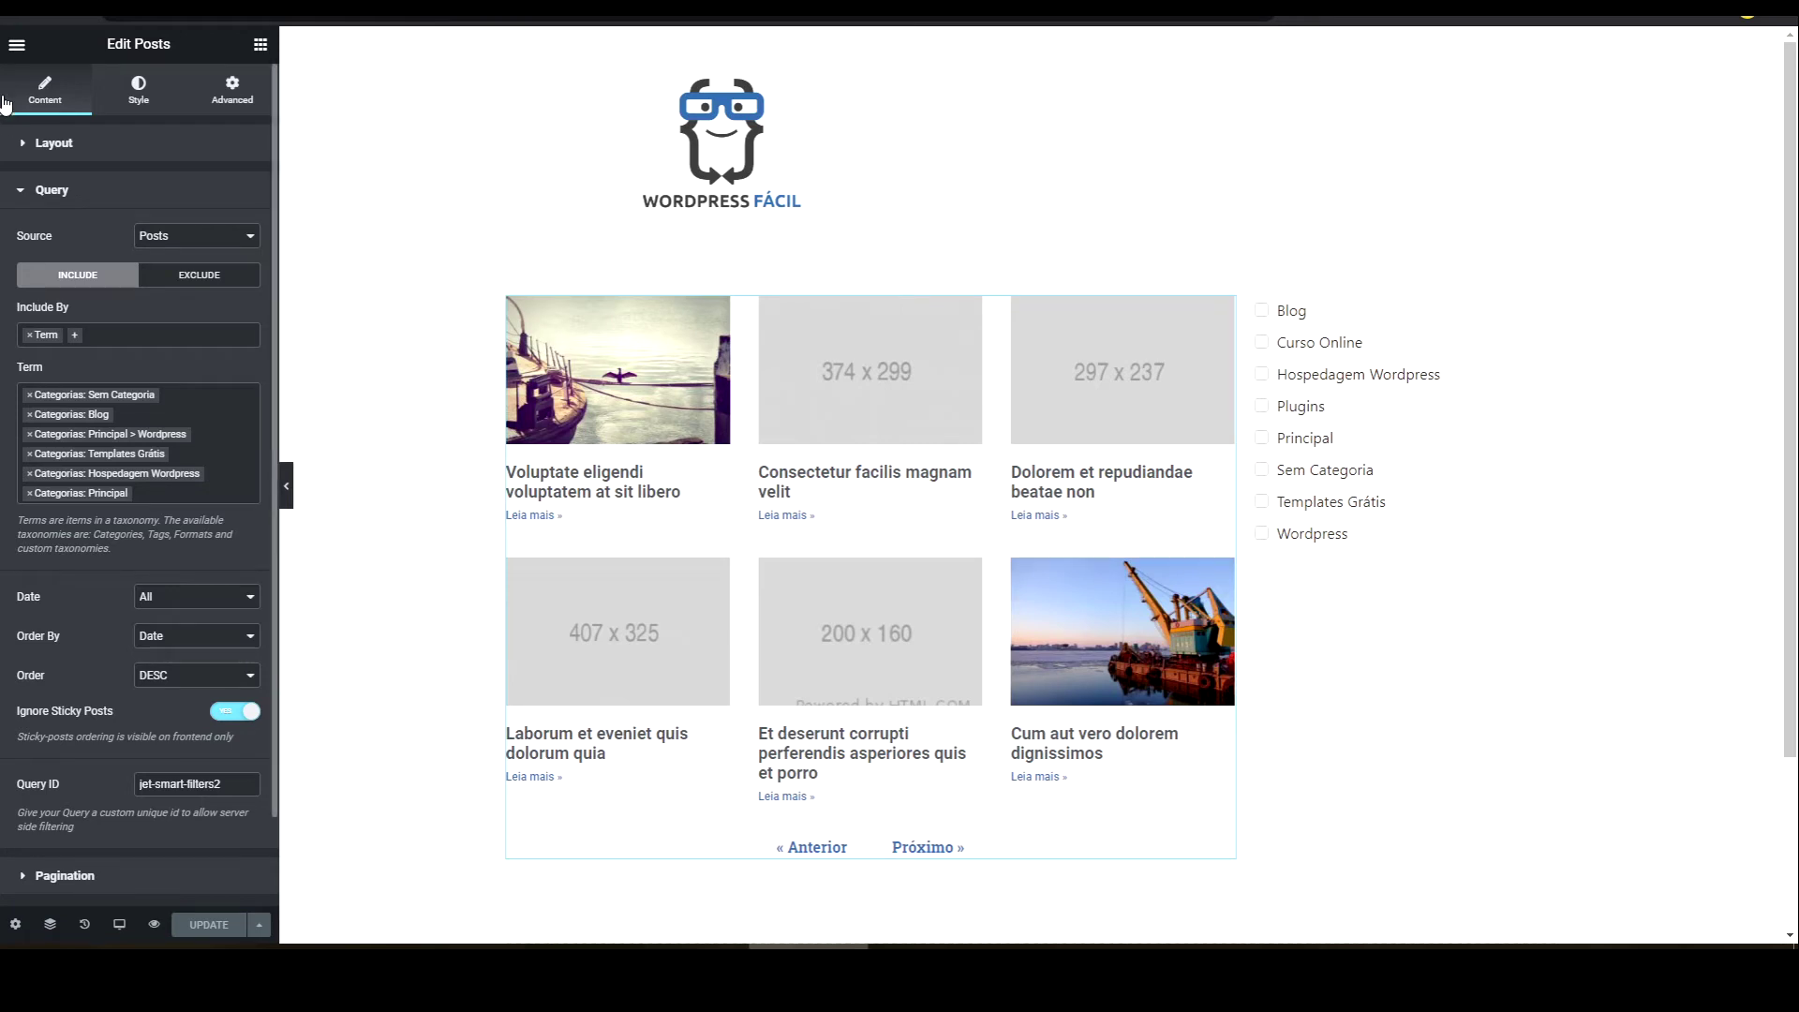
- View the live page and test the Blog, Sem Categoria, Templates Grátis, WordPress and Plugins checkboxes on the posts grid
{"action": "left_click", "coordinate": [17, 44]}
{"action": "left_click", "coordinate": [84, 334]}
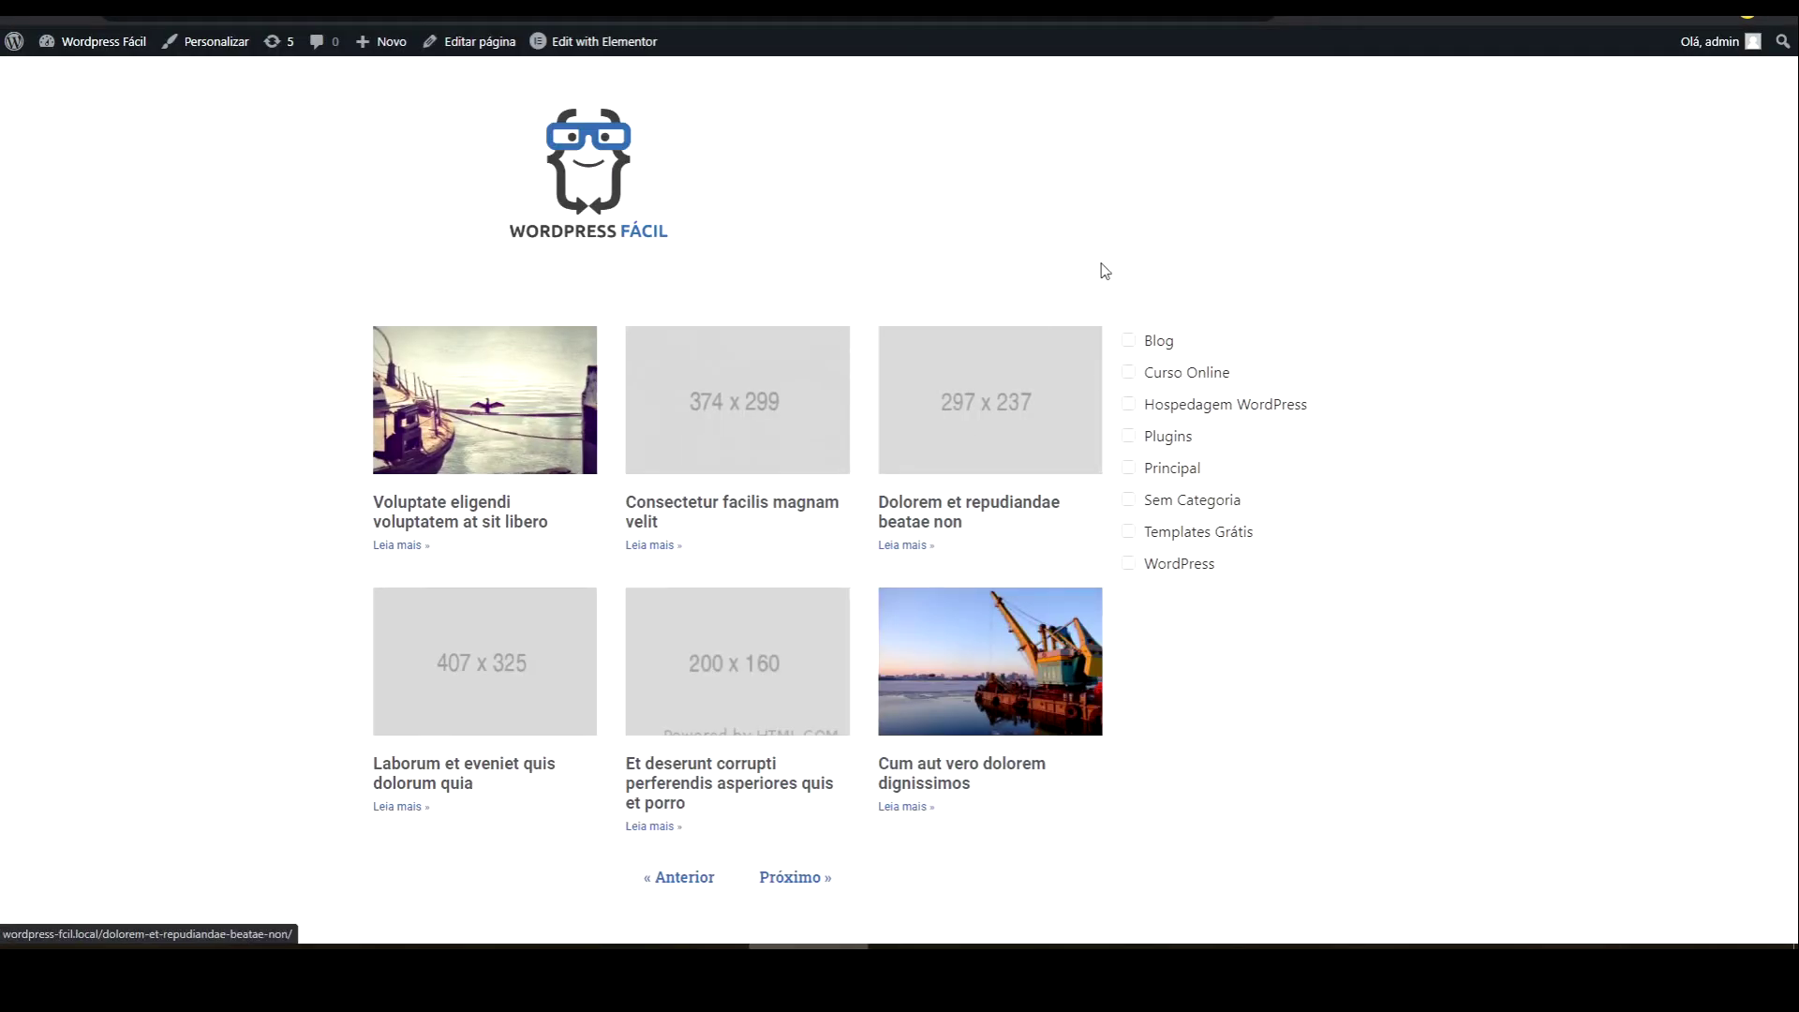
{"action": "left_click", "coordinate": [1127, 341]}
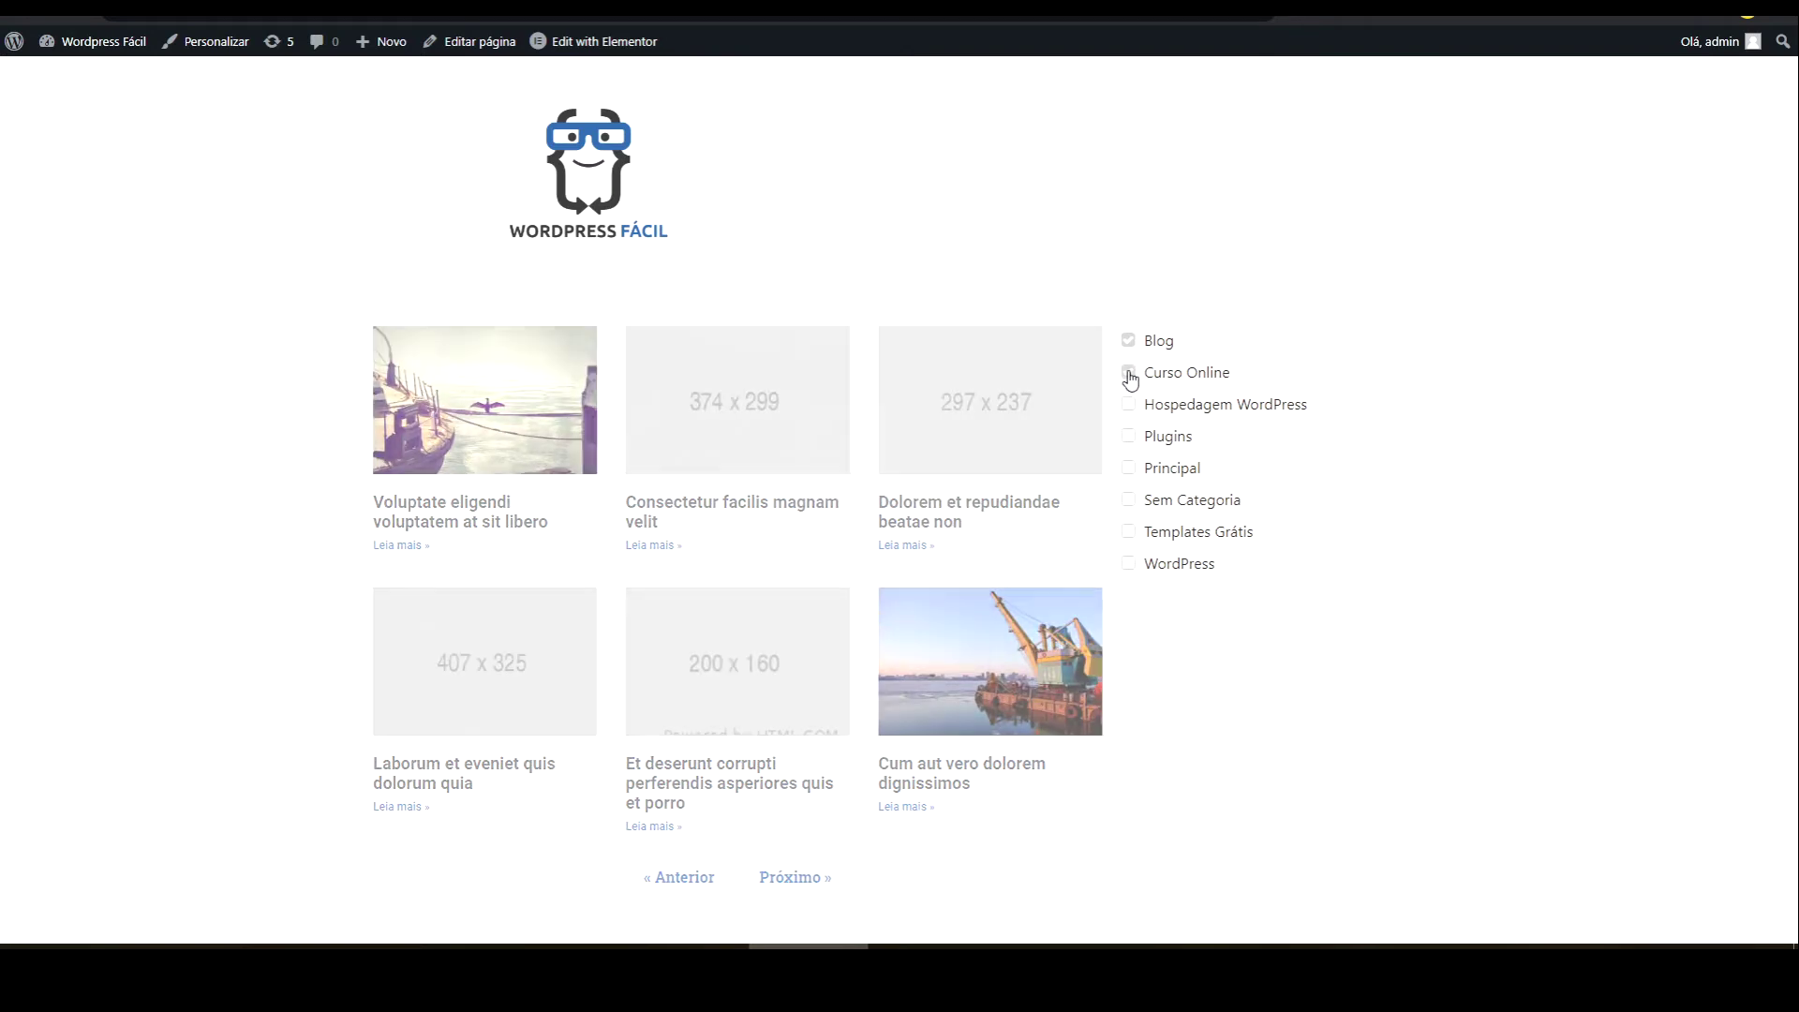
{"action": "left_click", "coordinate": [1128, 343]}
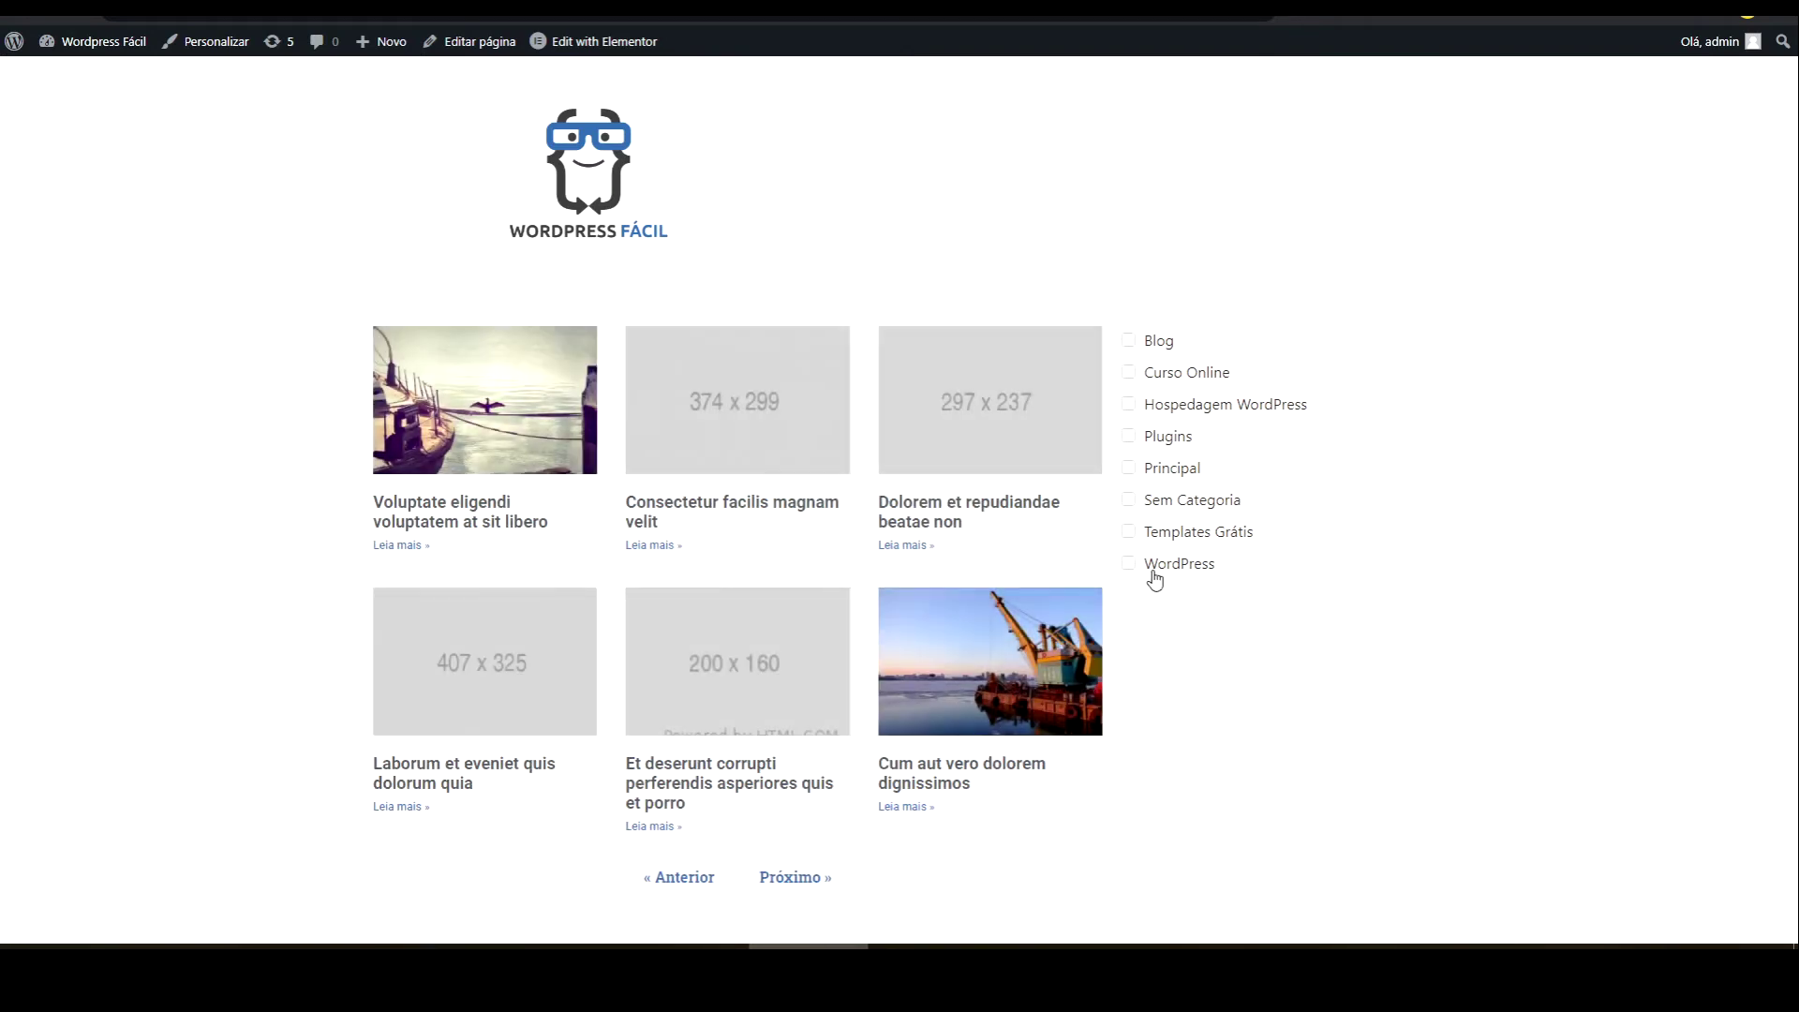
{"action": "left_click", "coordinate": [1129, 501]}
{"action": "left_click", "coordinate": [1128, 532]}
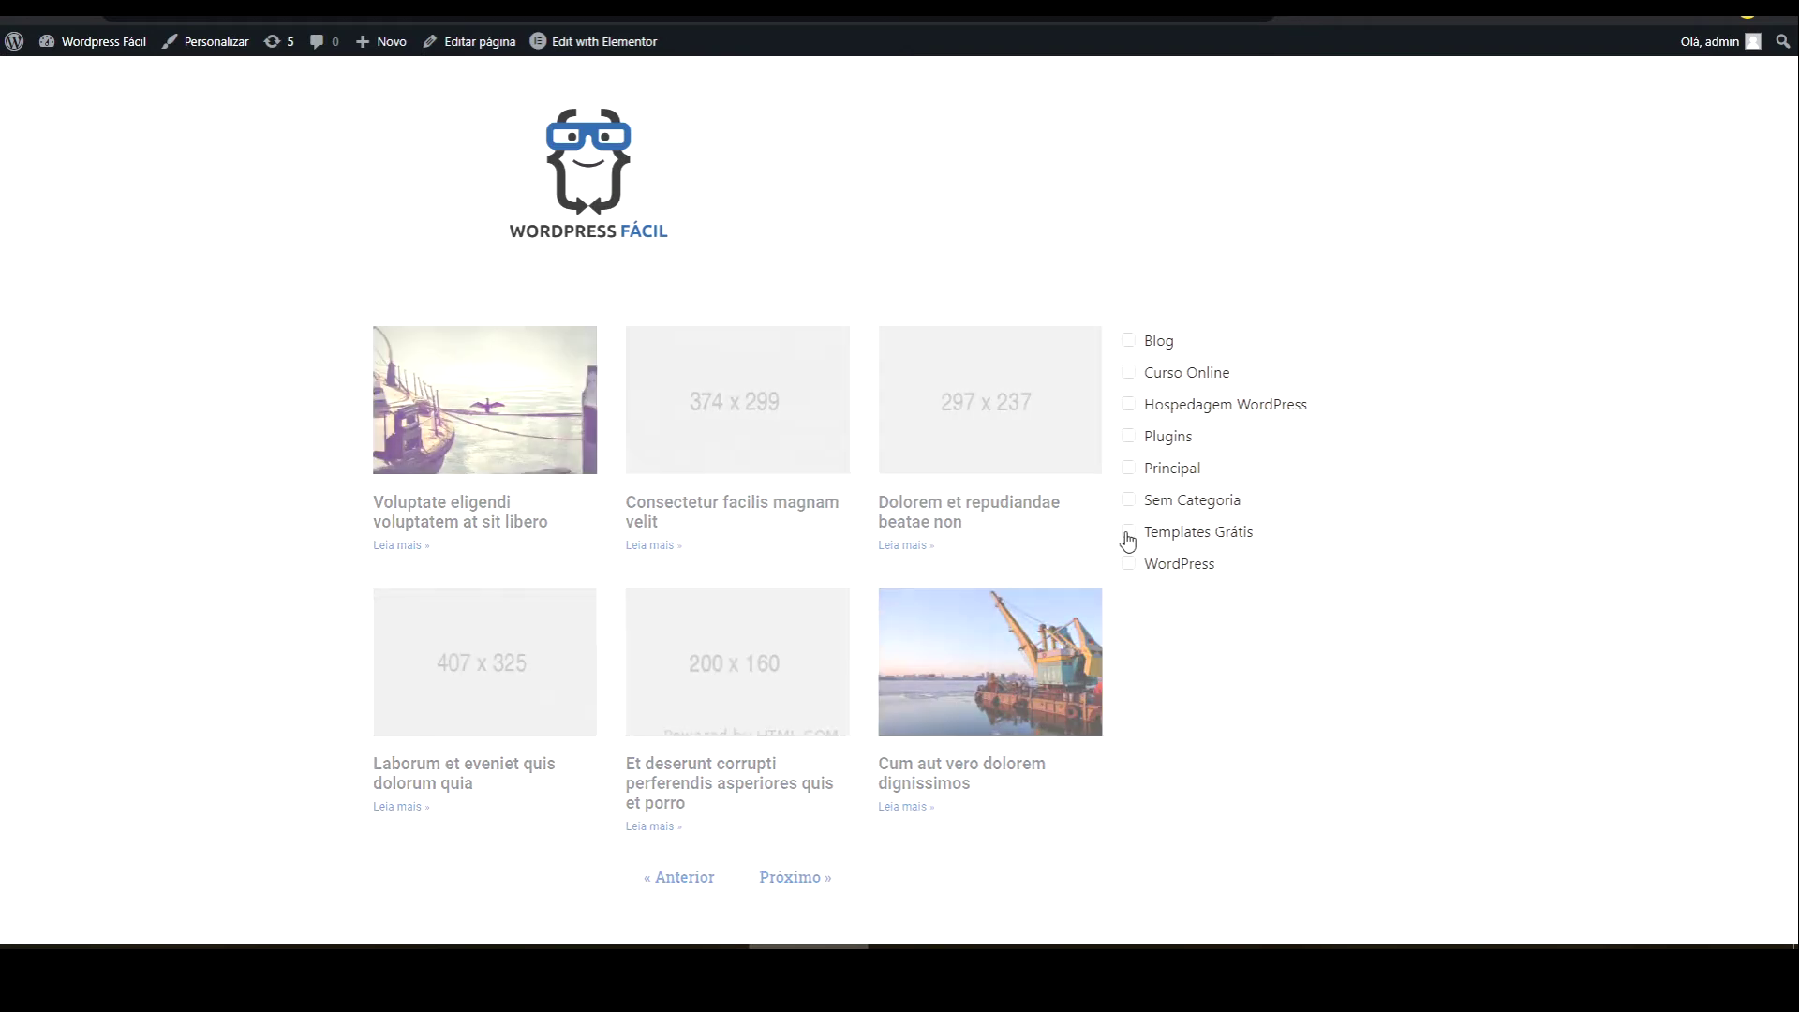
{"action": "left_click", "coordinate": [1128, 563]}
{"action": "left_click", "coordinate": [1129, 540]}
{"action": "left_click", "coordinate": [1129, 437]}
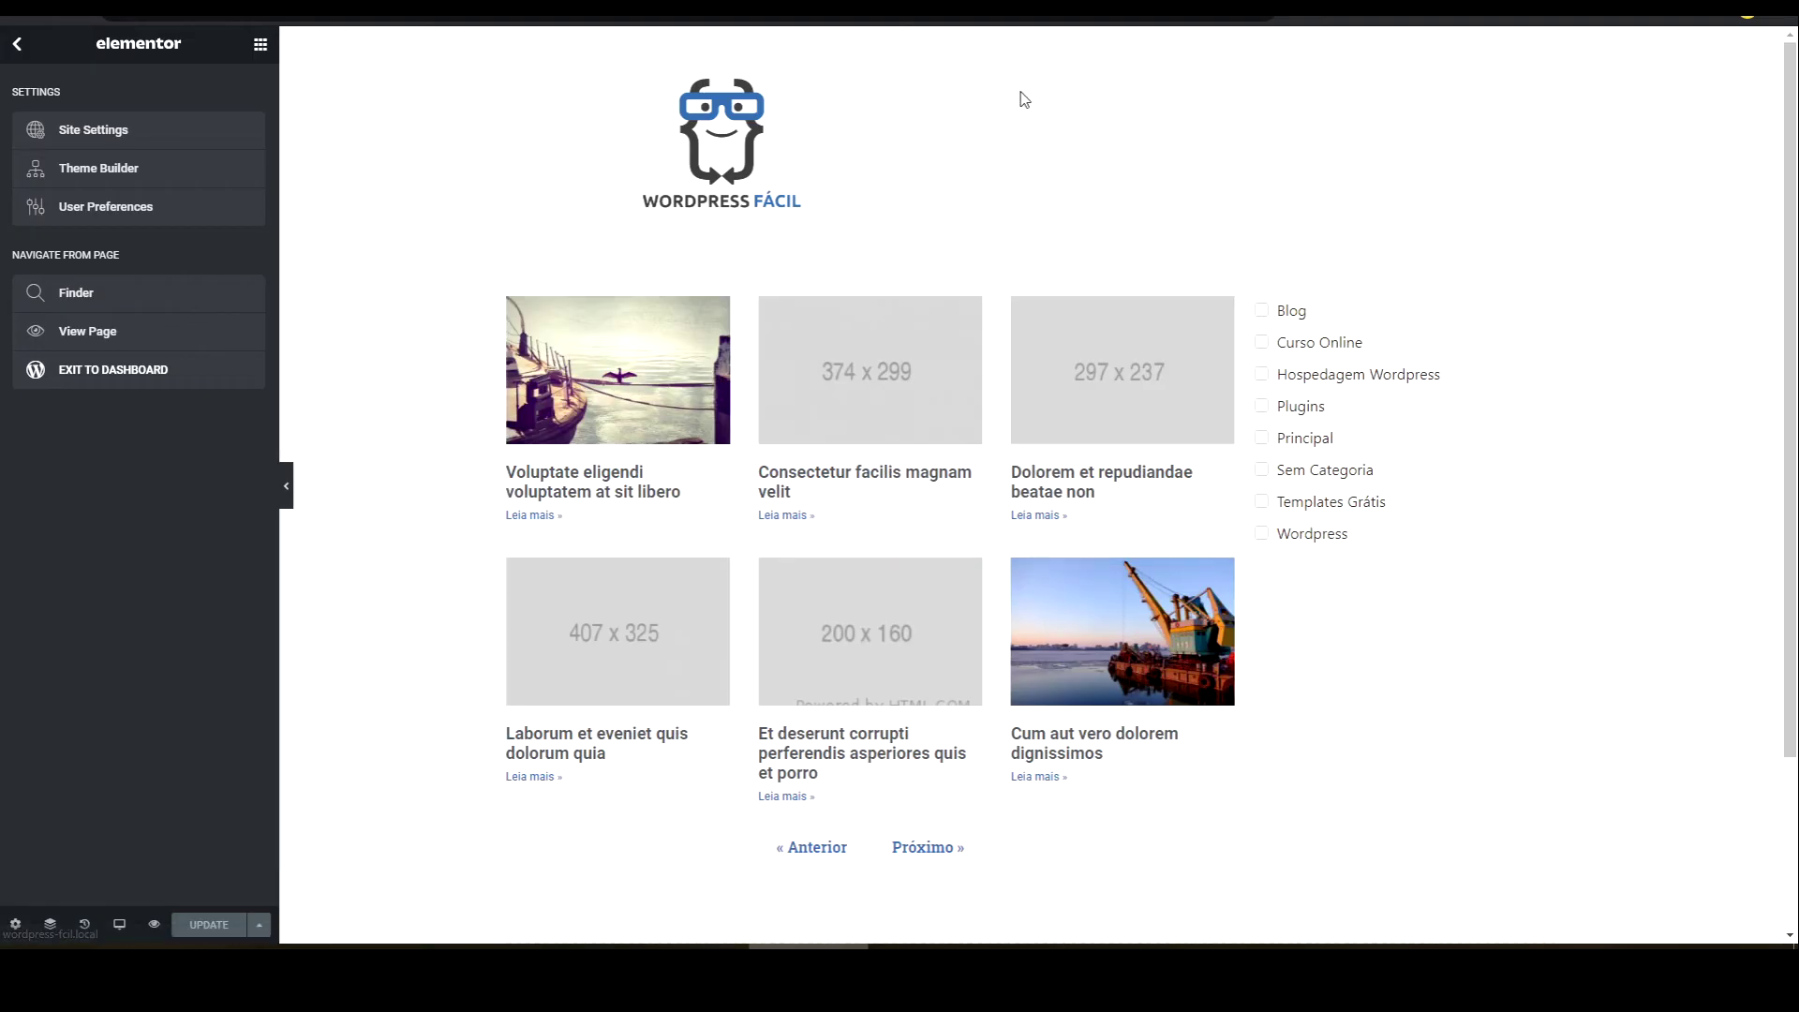
- Set the Posts widget's Query ID back to jet-smart-filters and update the page
{"action": "left_click", "coordinate": [1222, 306]}
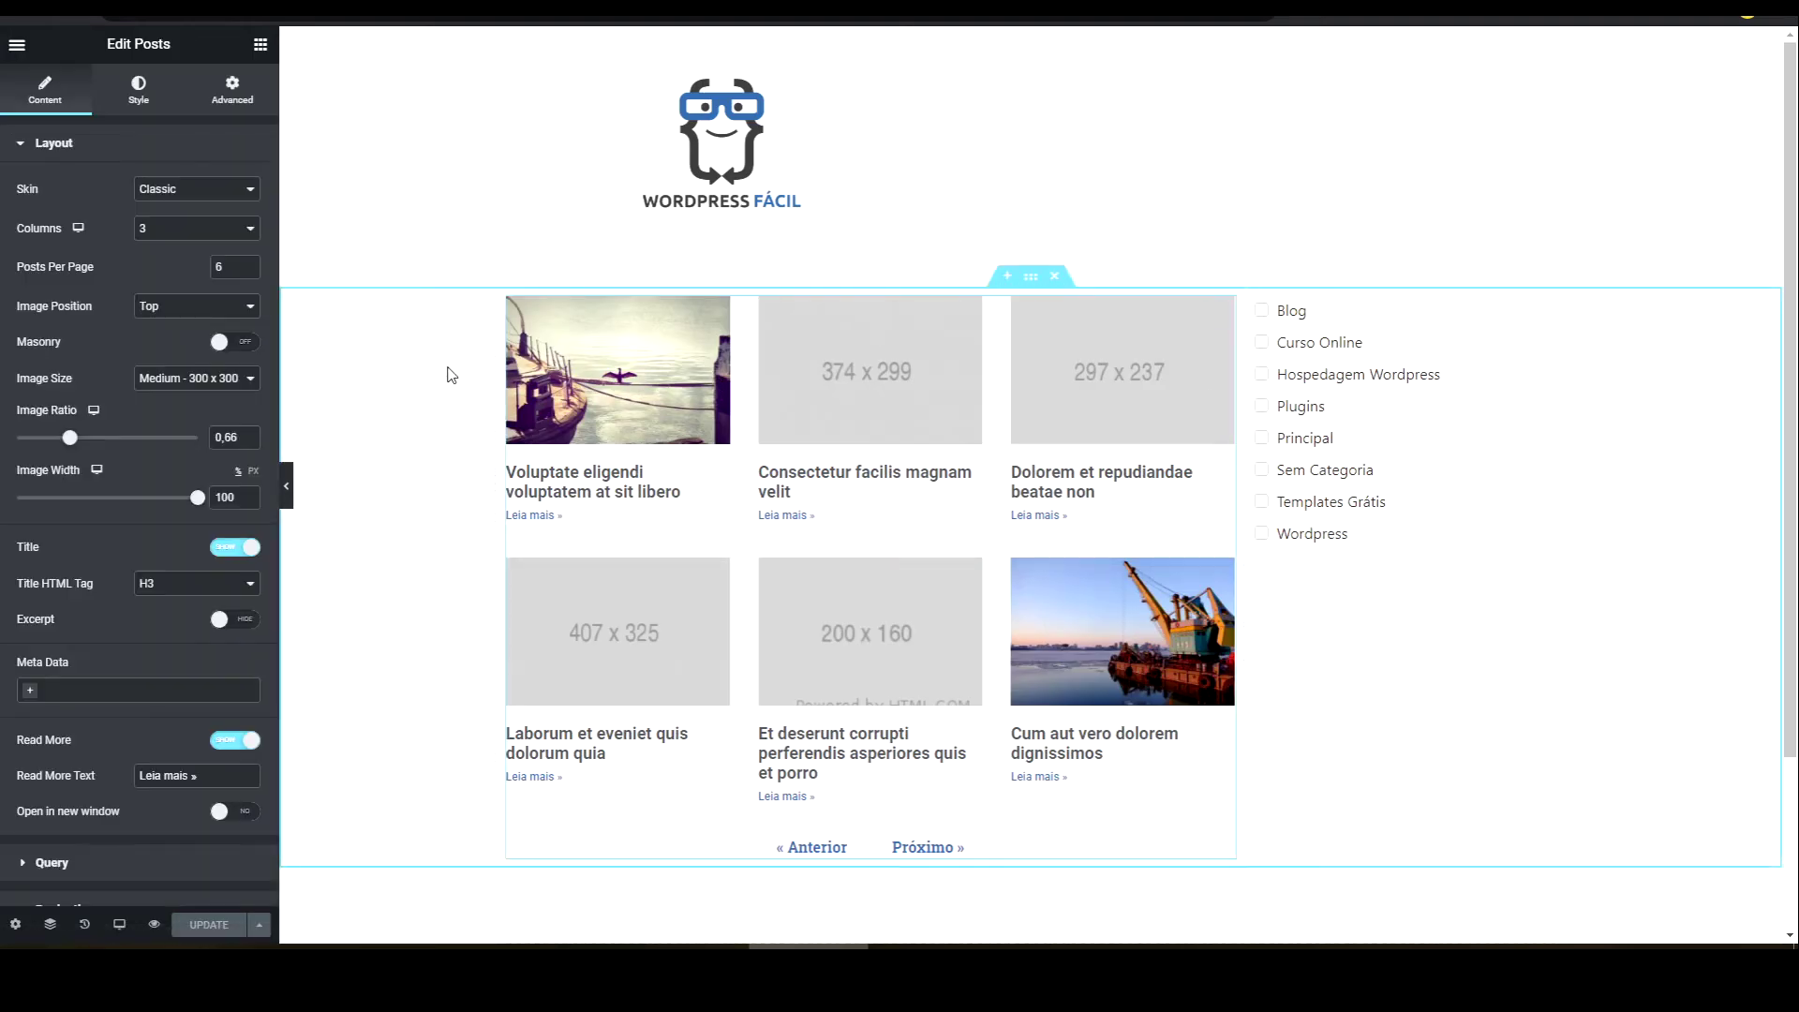
{"action": "scroll", "coordinate": [75, 562], "scroll_direction": "down", "scroll_amount": 2}
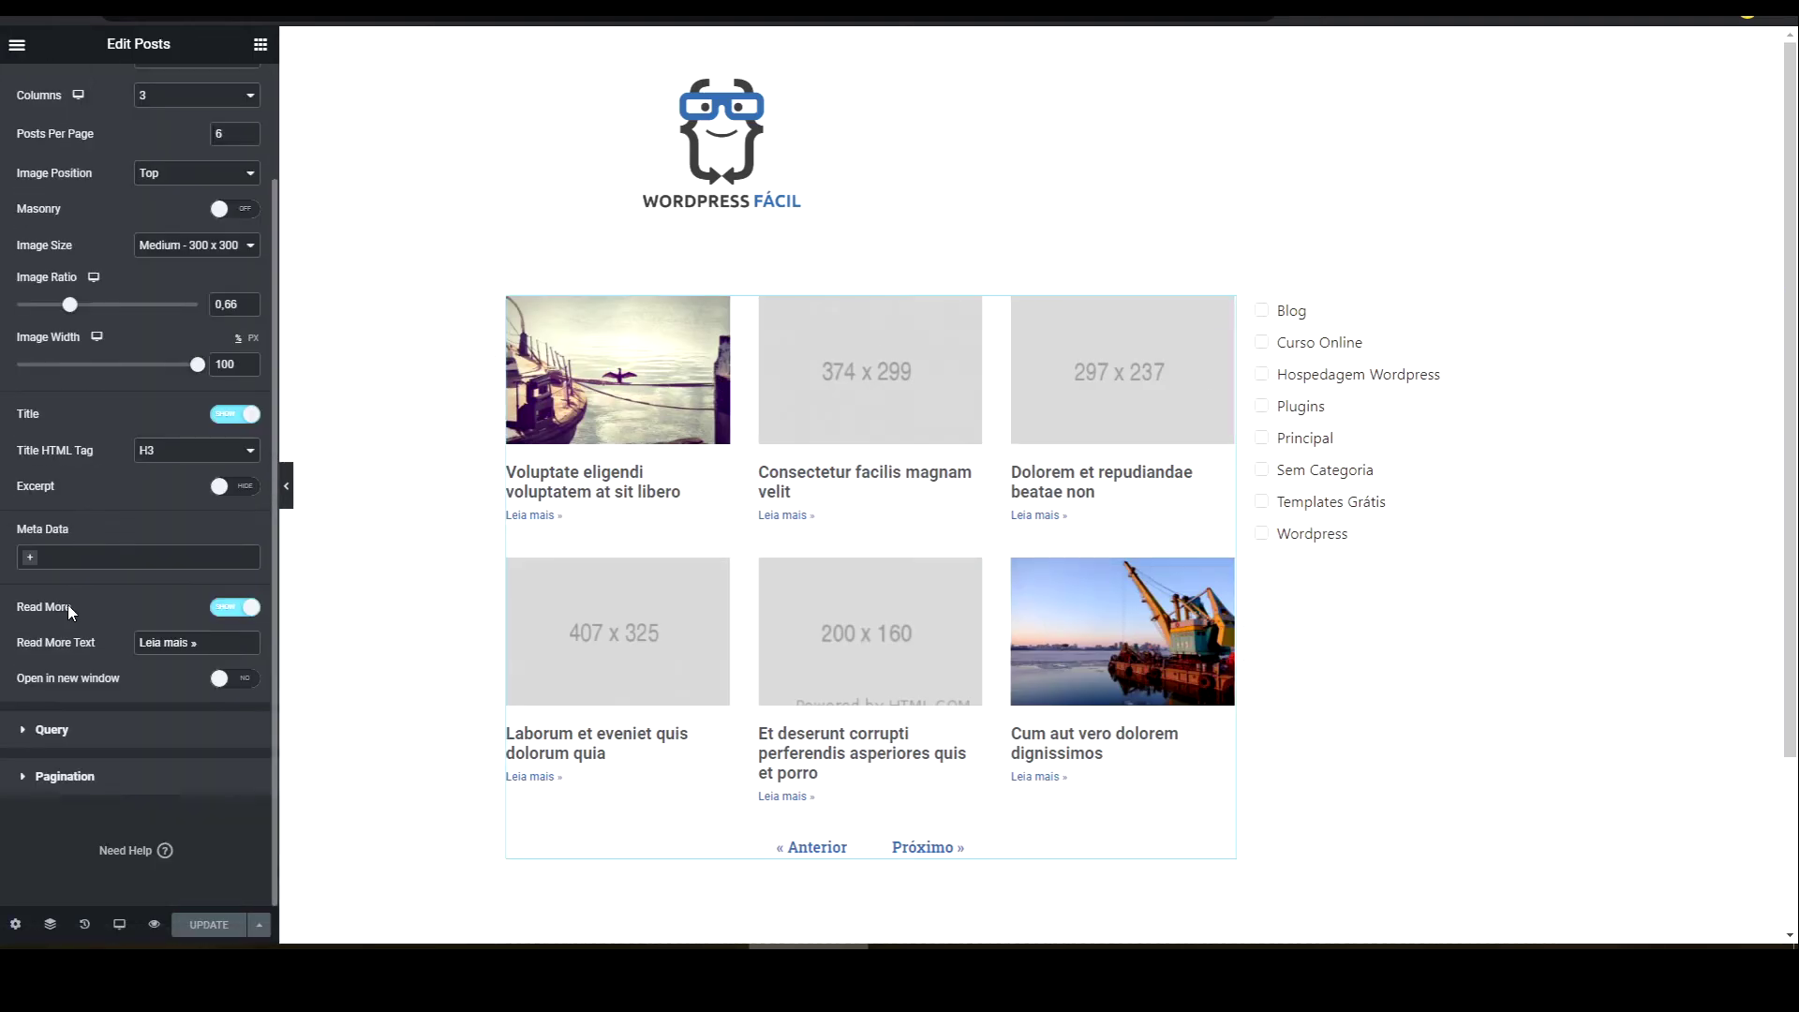
{"action": "left_click", "coordinate": [52, 729]}
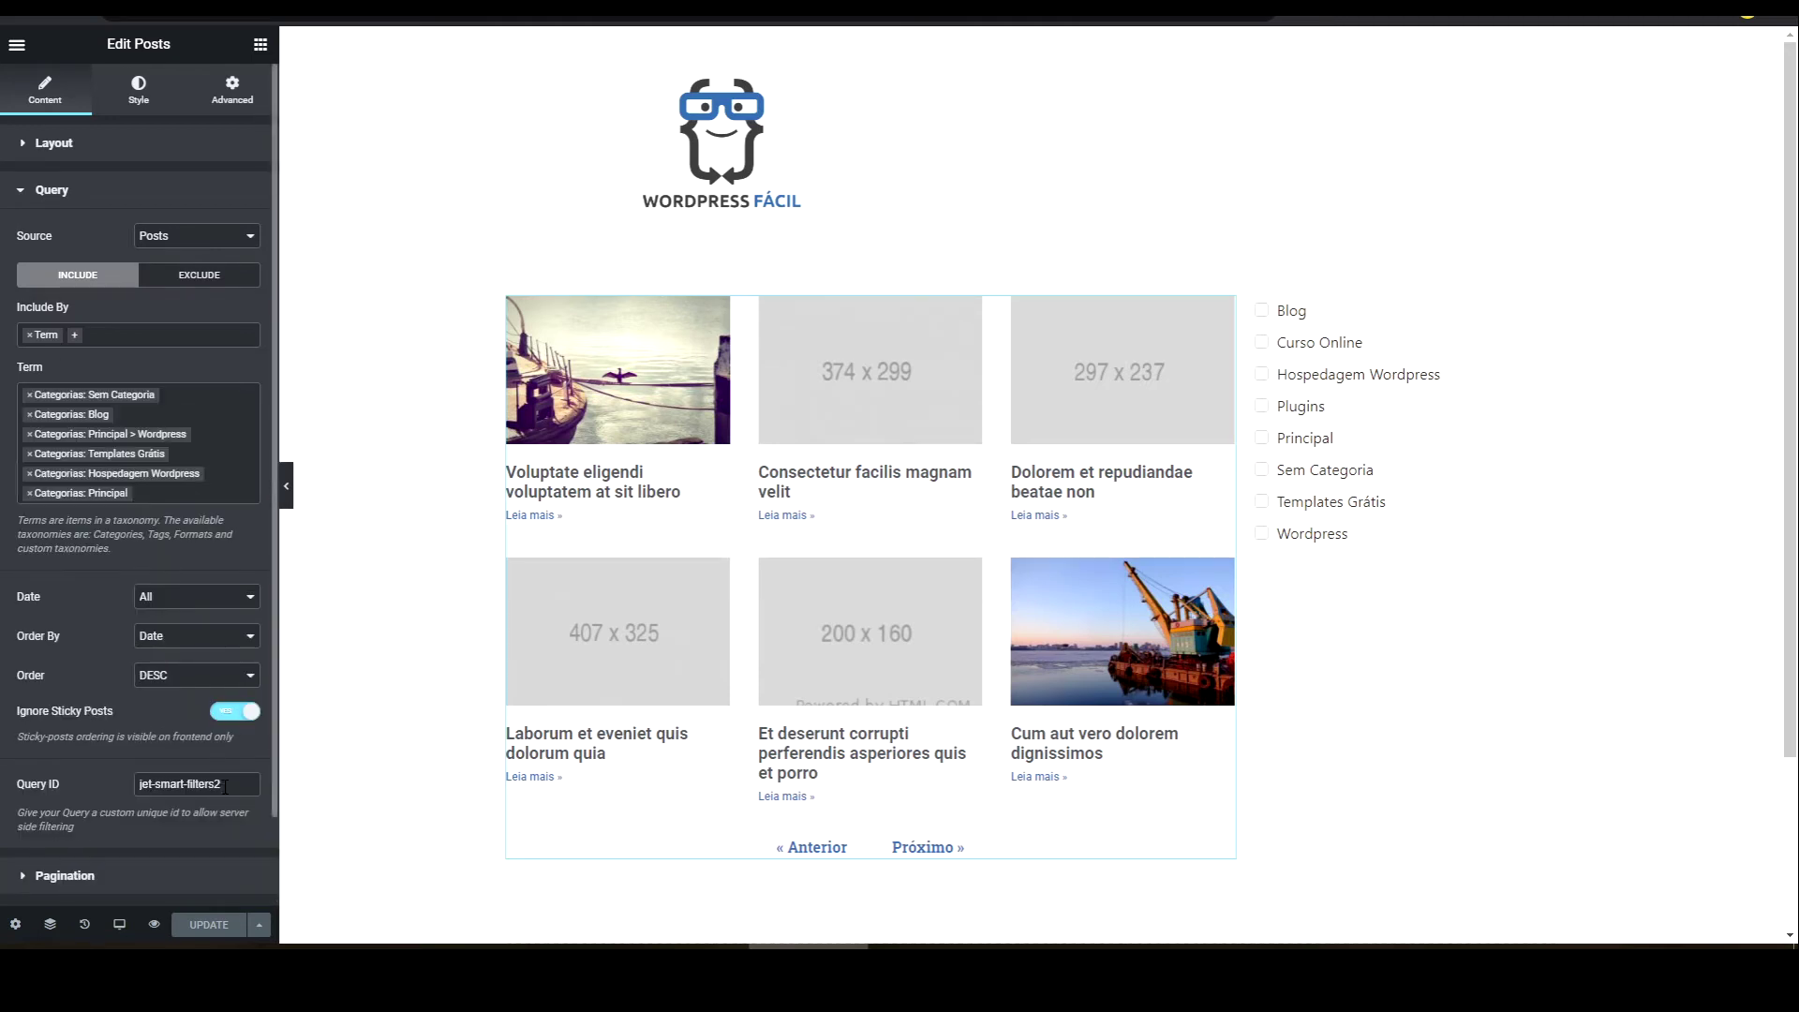
{"action": "key", "text": "BackSpace"}
{"action": "left_click", "coordinate": [188, 928]}
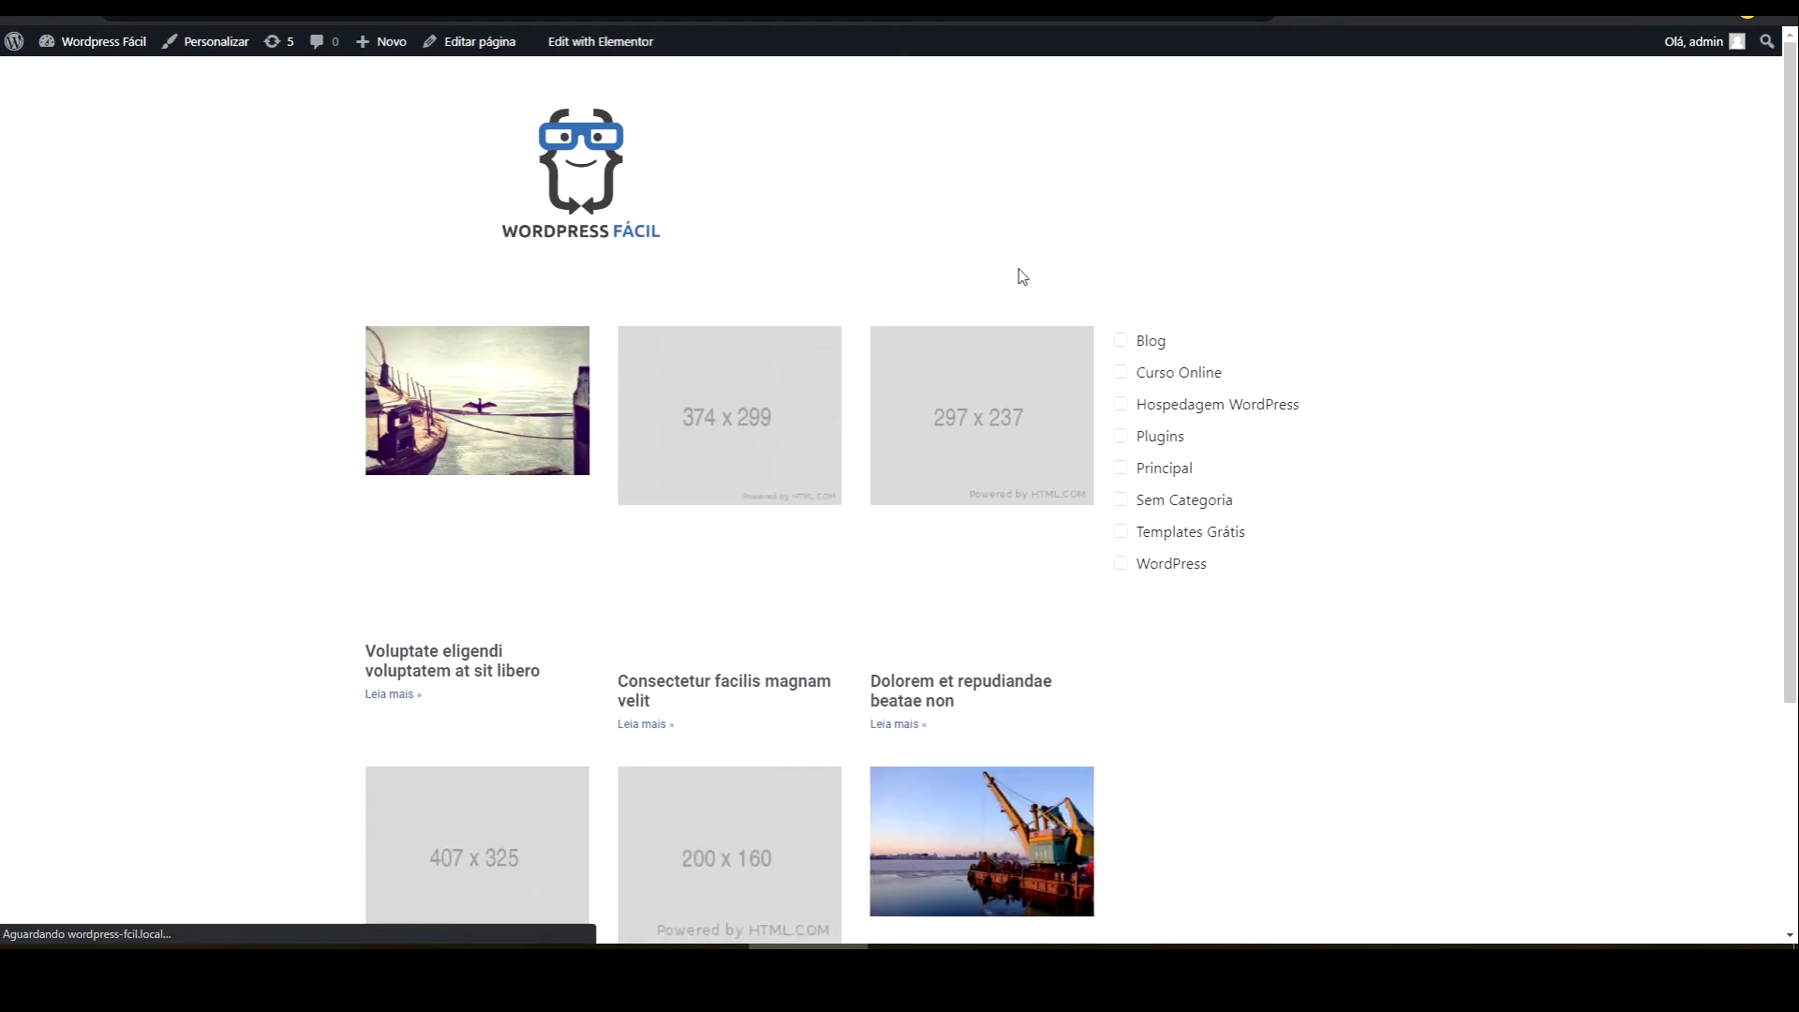
- Test the Plugins, Hospedagem WordPress and WordPress checkboxes on the live page
{"action": "left_click", "coordinate": [1132, 442]}
{"action": "left_click", "coordinate": [1134, 442]}
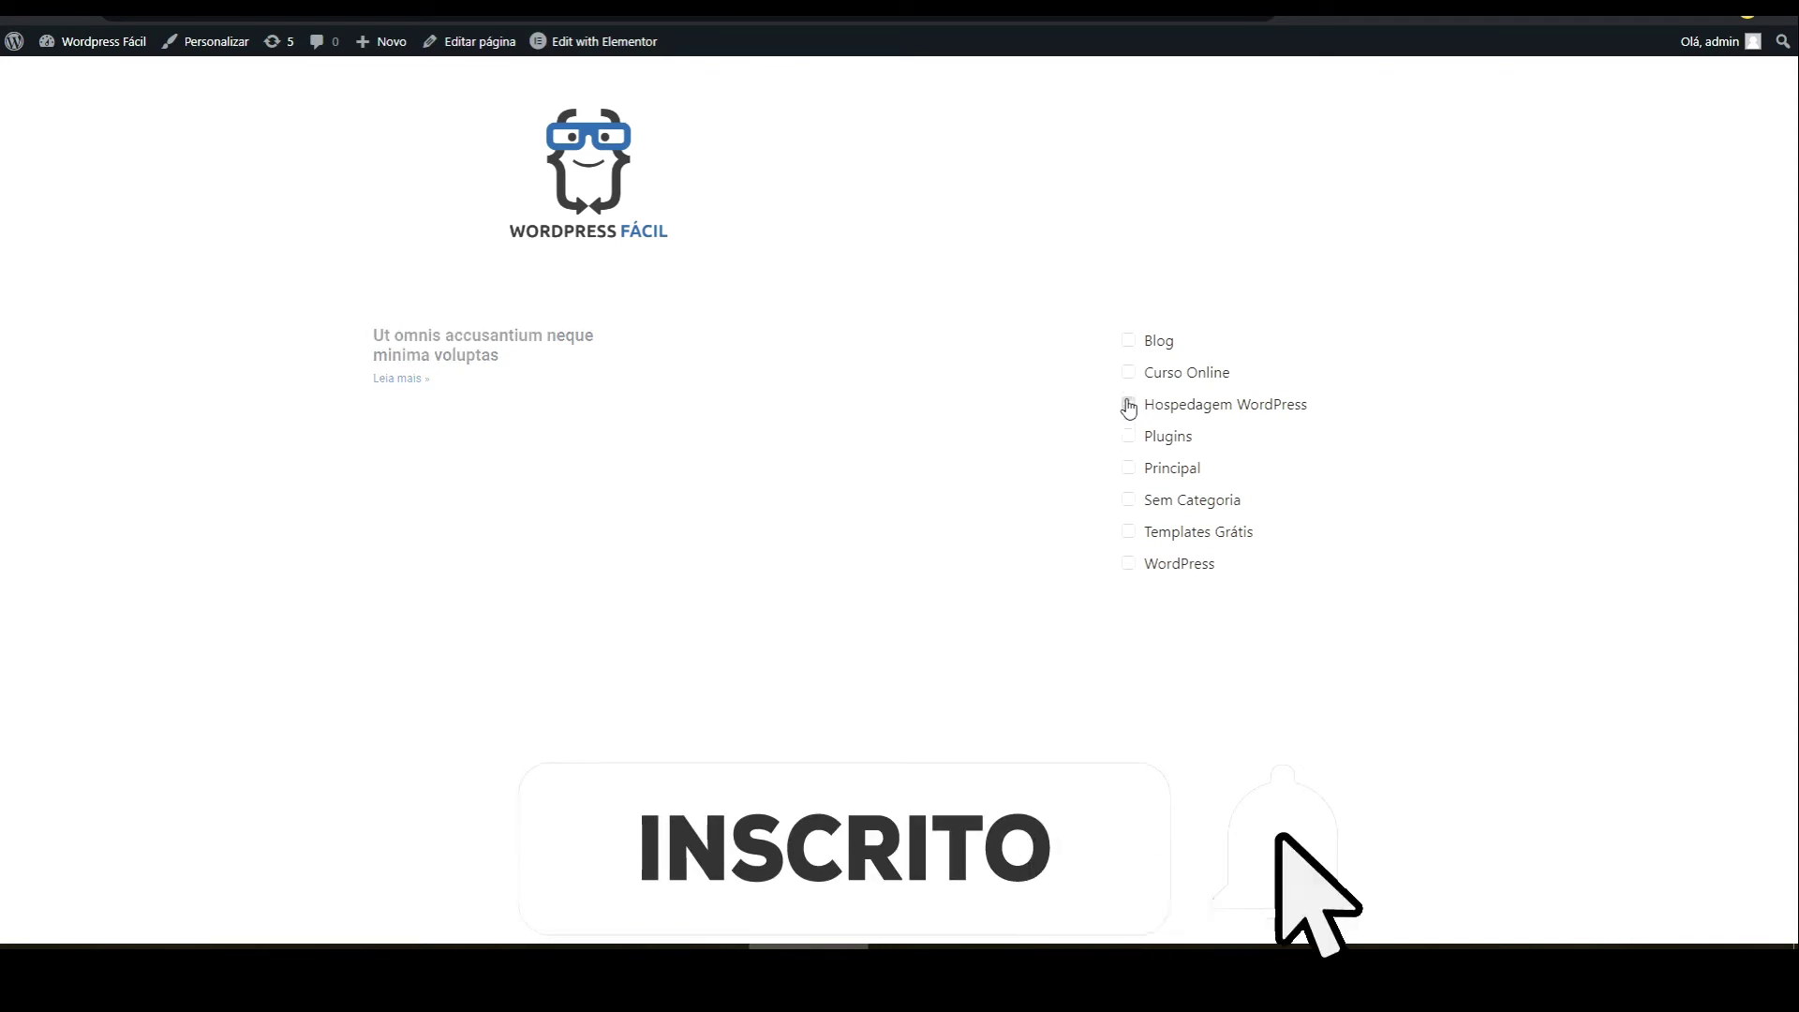
{"action": "left_click", "coordinate": [1129, 403]}
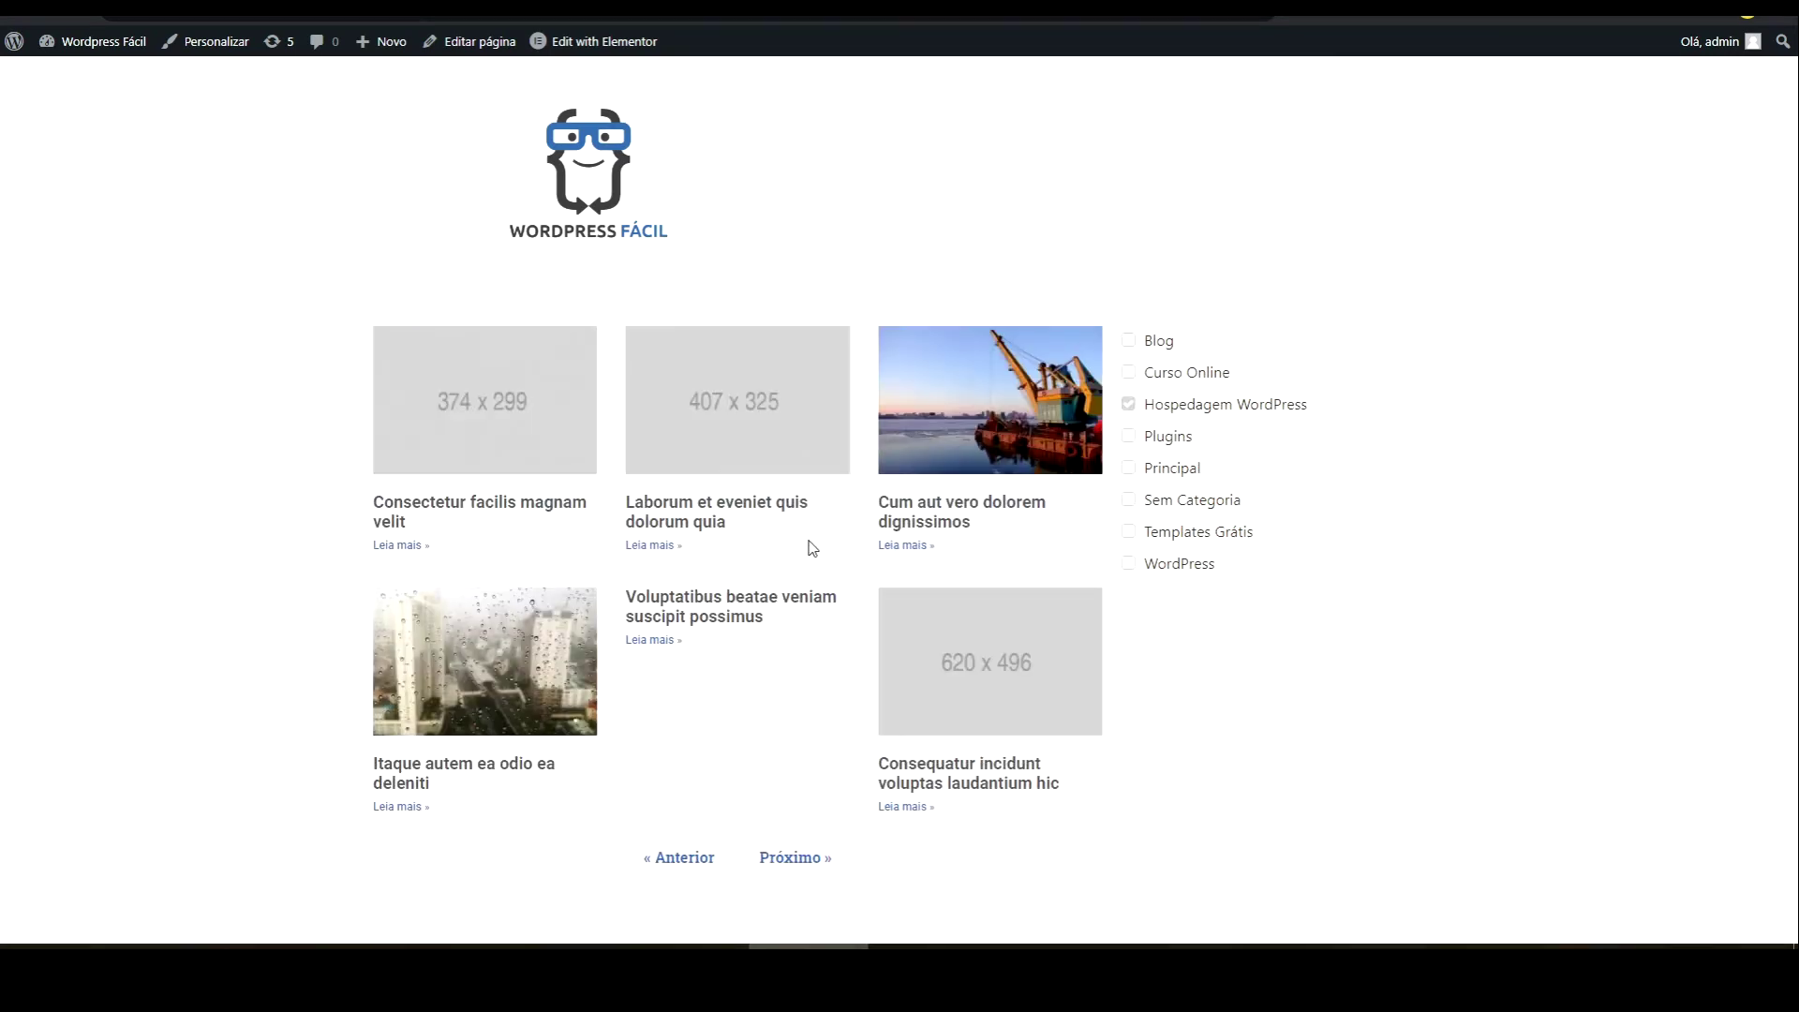
{"action": "left_click", "coordinate": [1129, 565]}
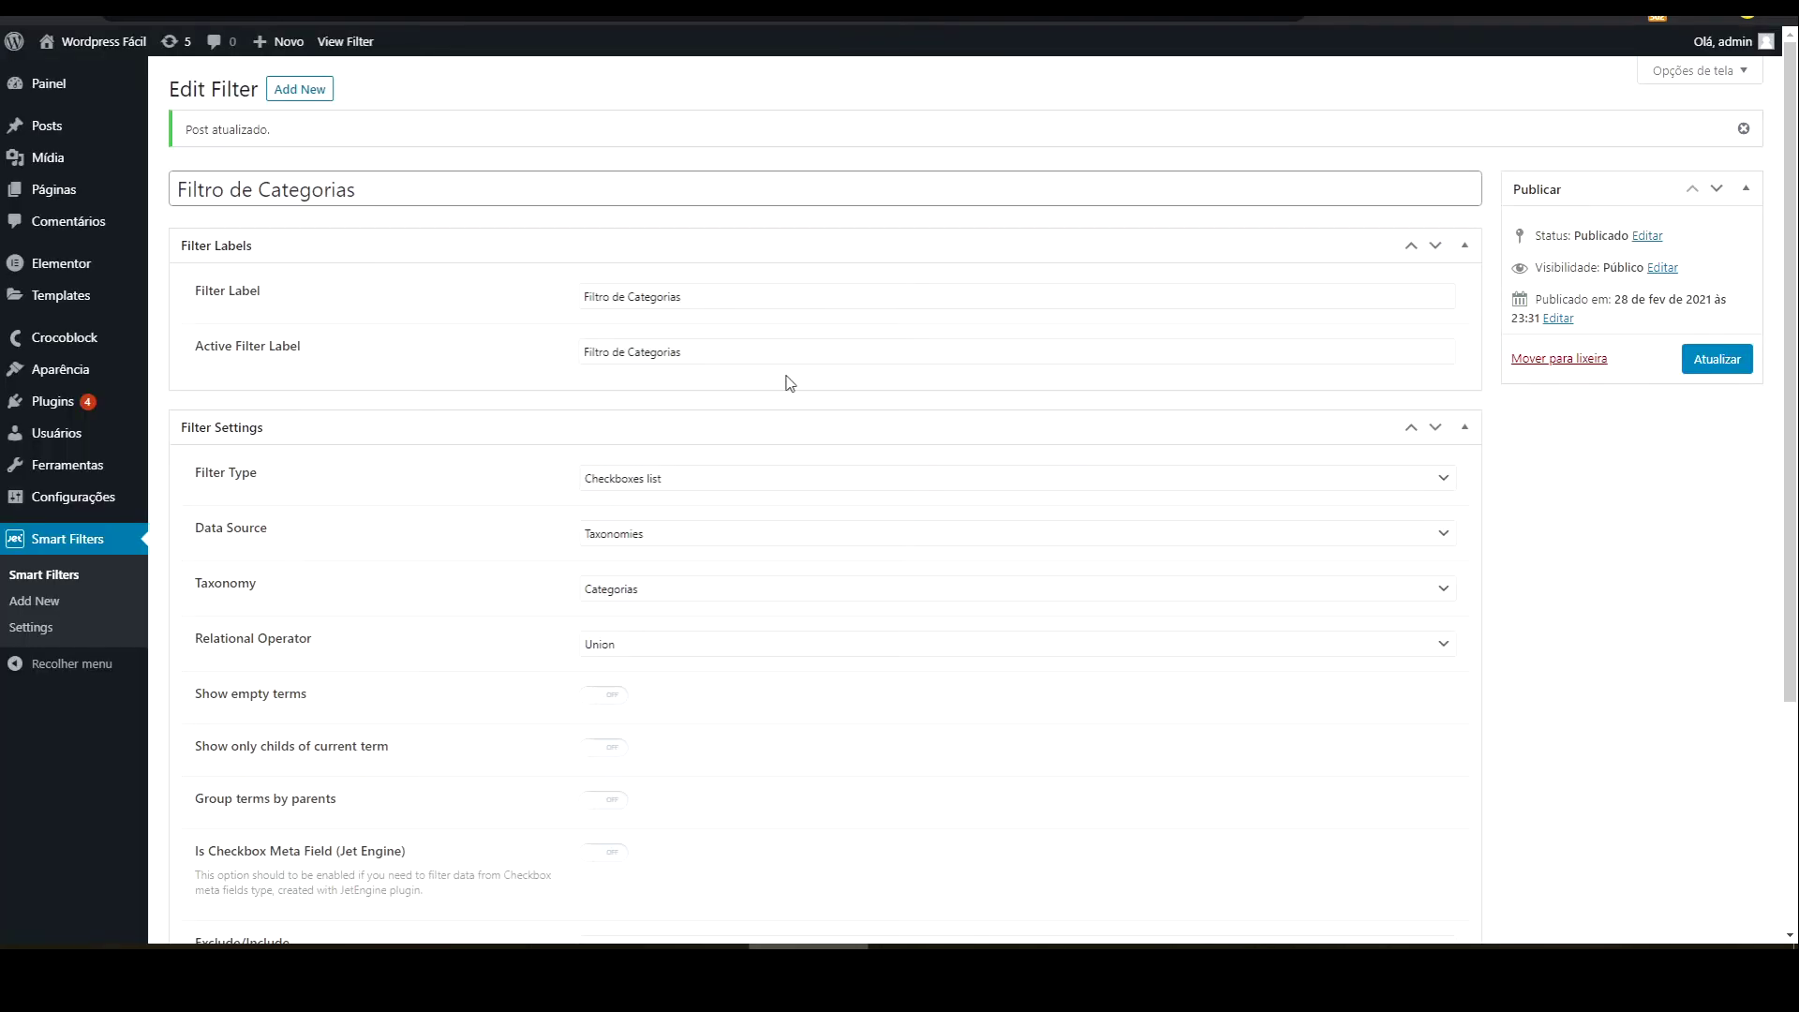
- Review the updated Filtro de Categorias settings and reload the live posts page
{"action": "scroll", "coordinate": [790, 396], "scroll_direction": "down", "scroll_amount": 5}
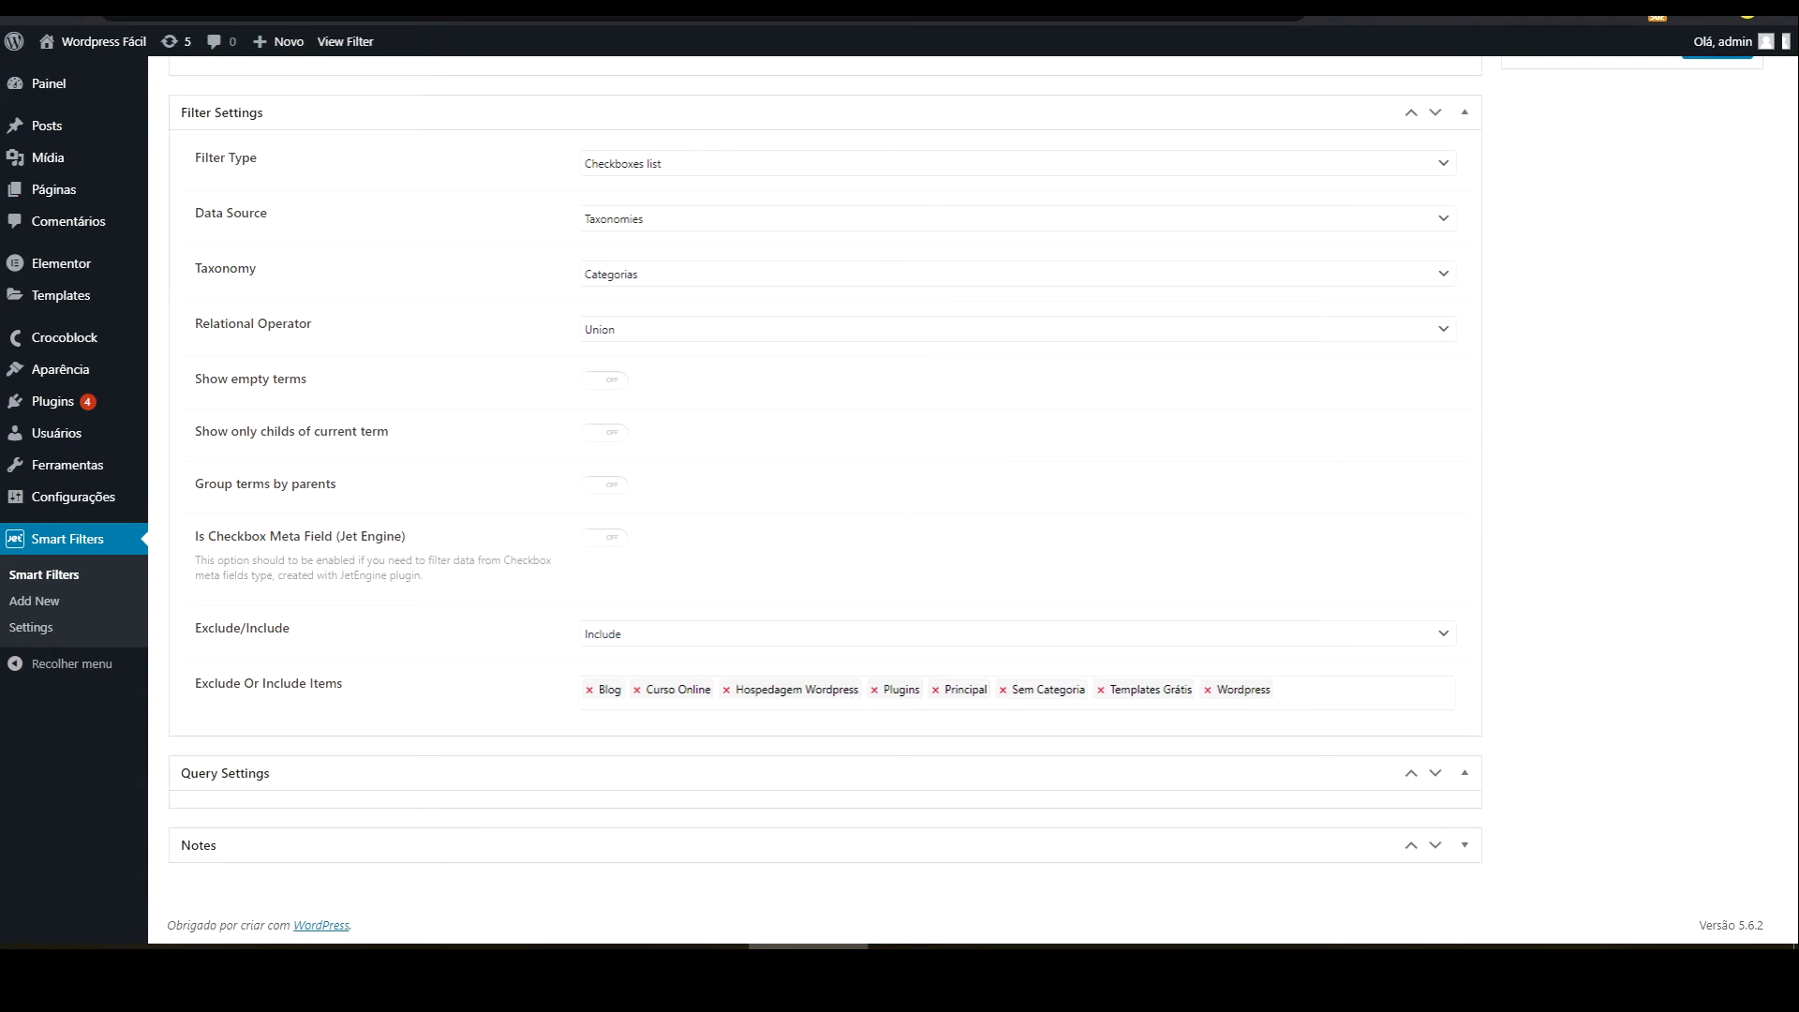
{"action": "left_click", "coordinate": [1208, 7]}
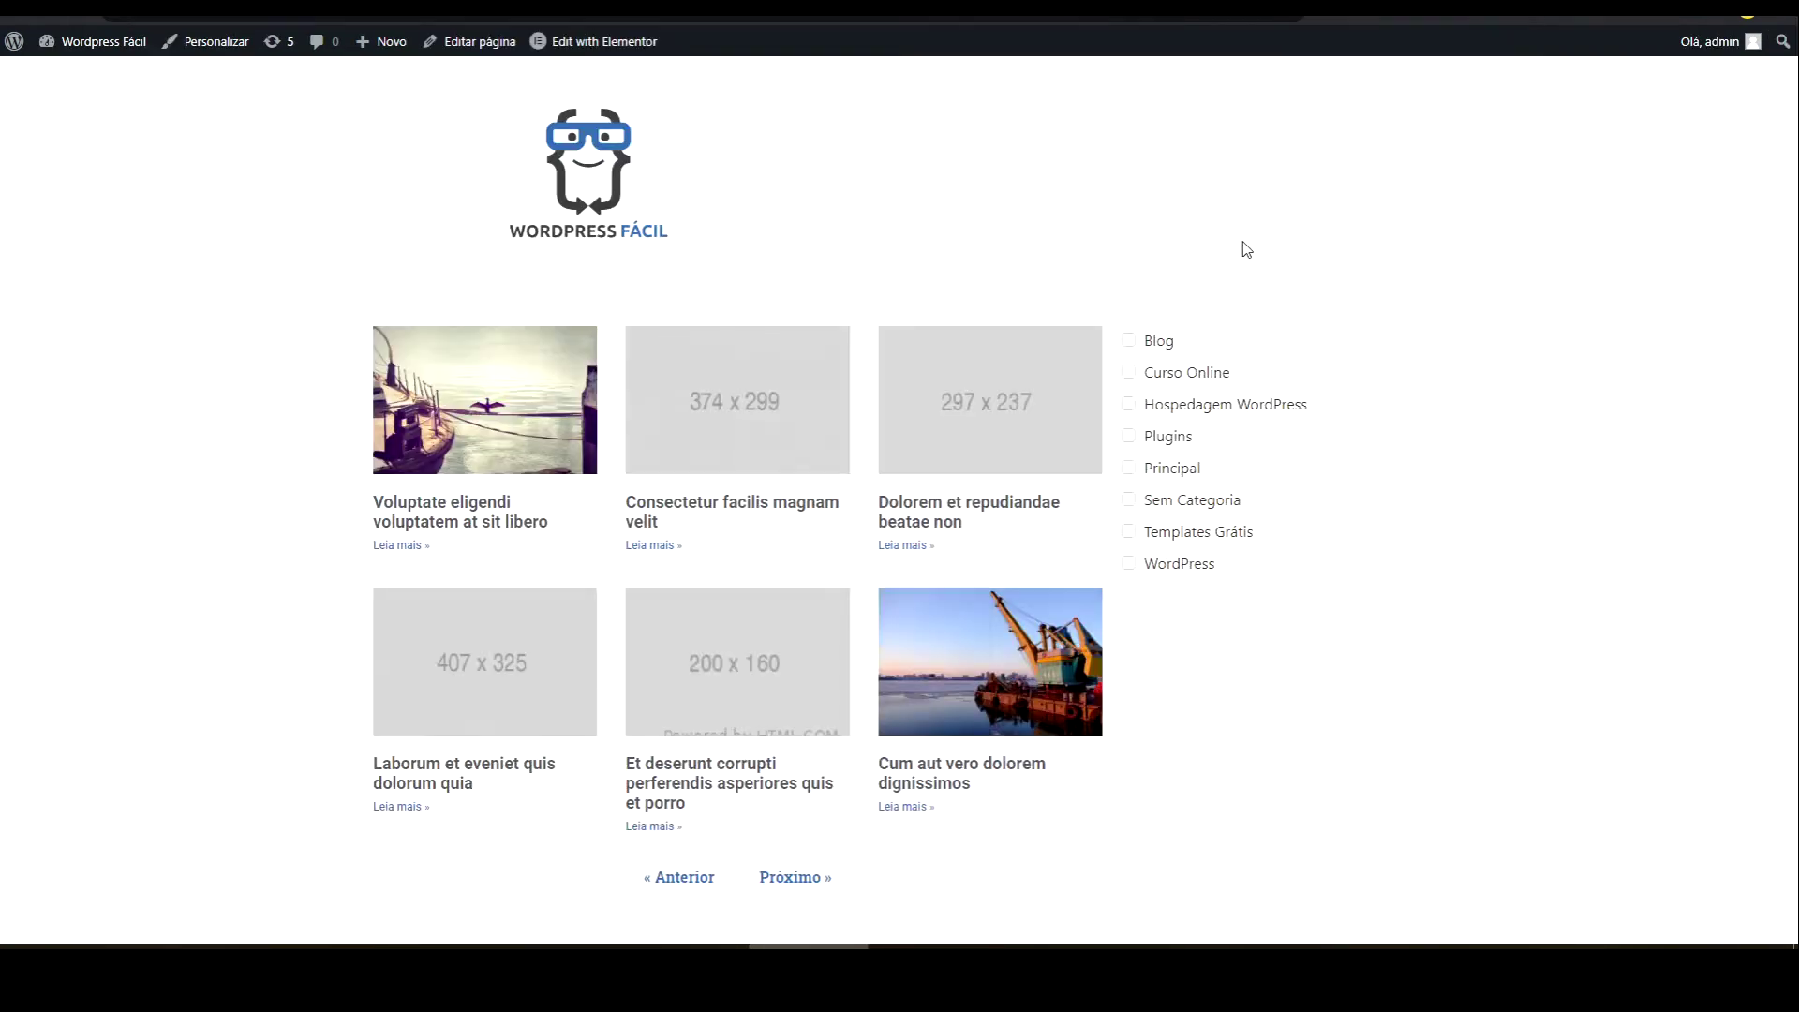
{"action": "key", "text": "F5"}
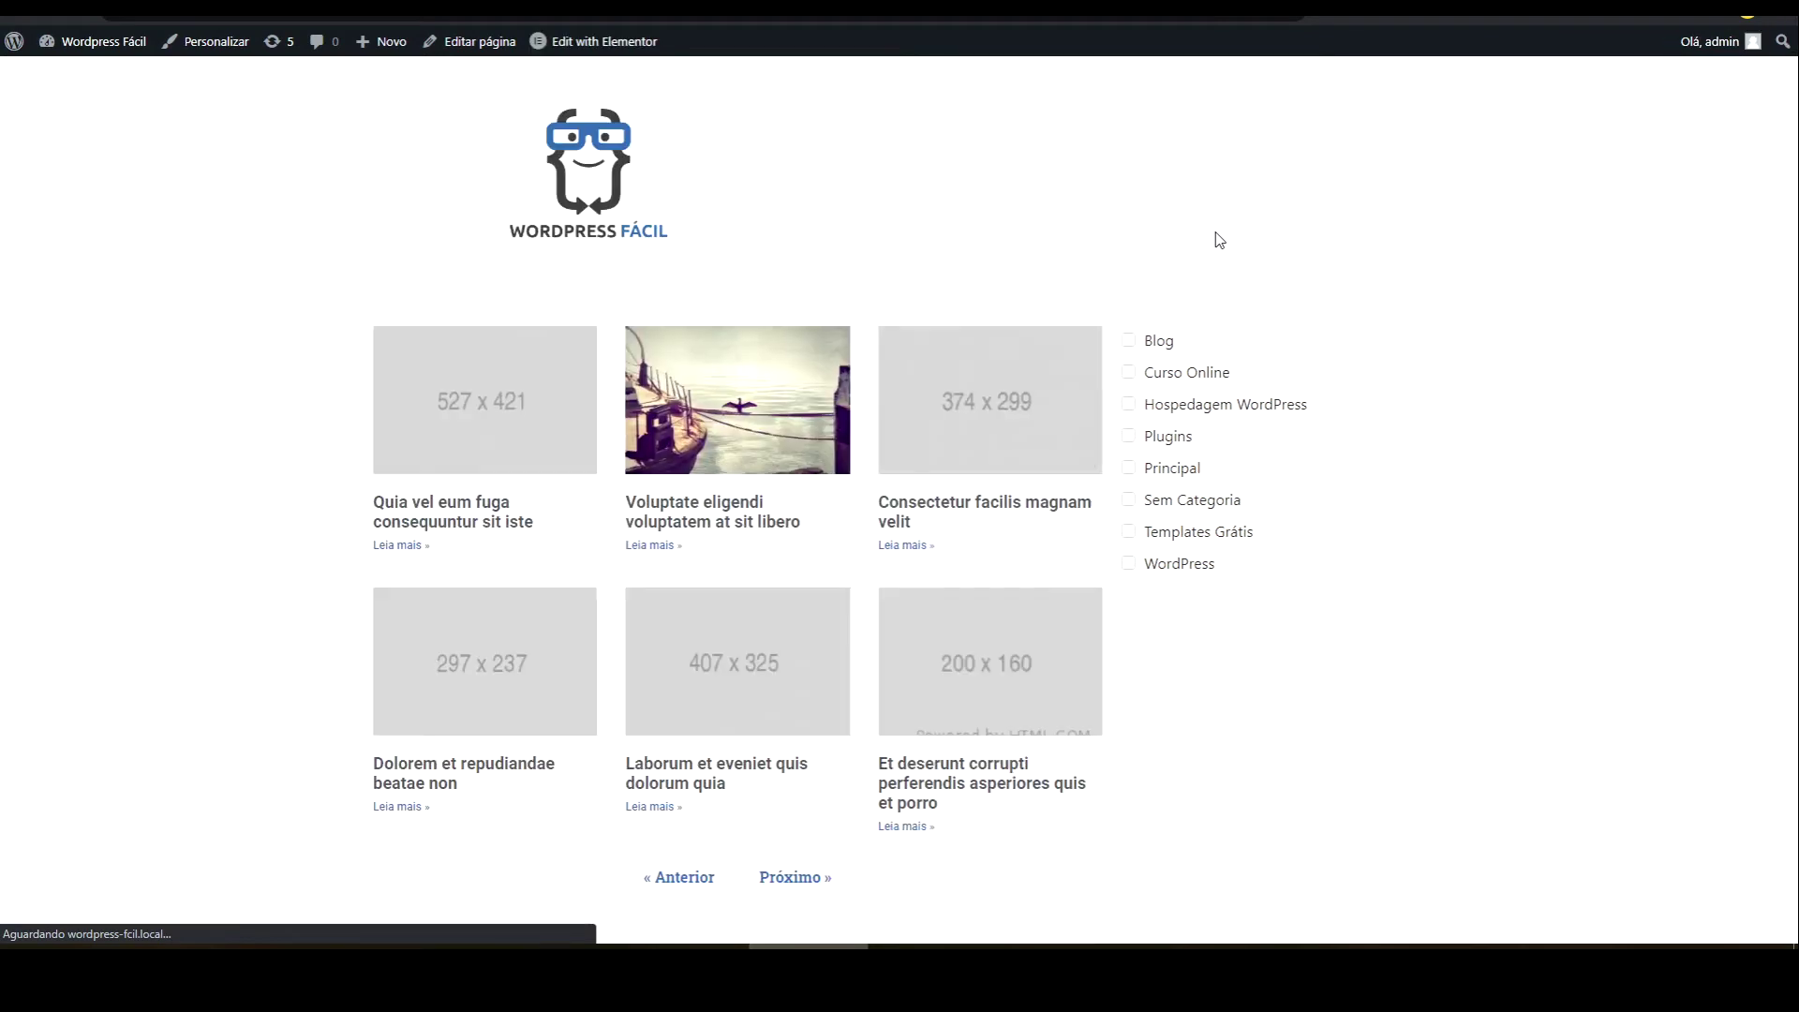
- Filter the live posts grid by Blog, Principal, Templates Grátis and WordPress in turn, clearing each category after checking its posts
{"action": "left_click", "coordinate": [1144, 353]}
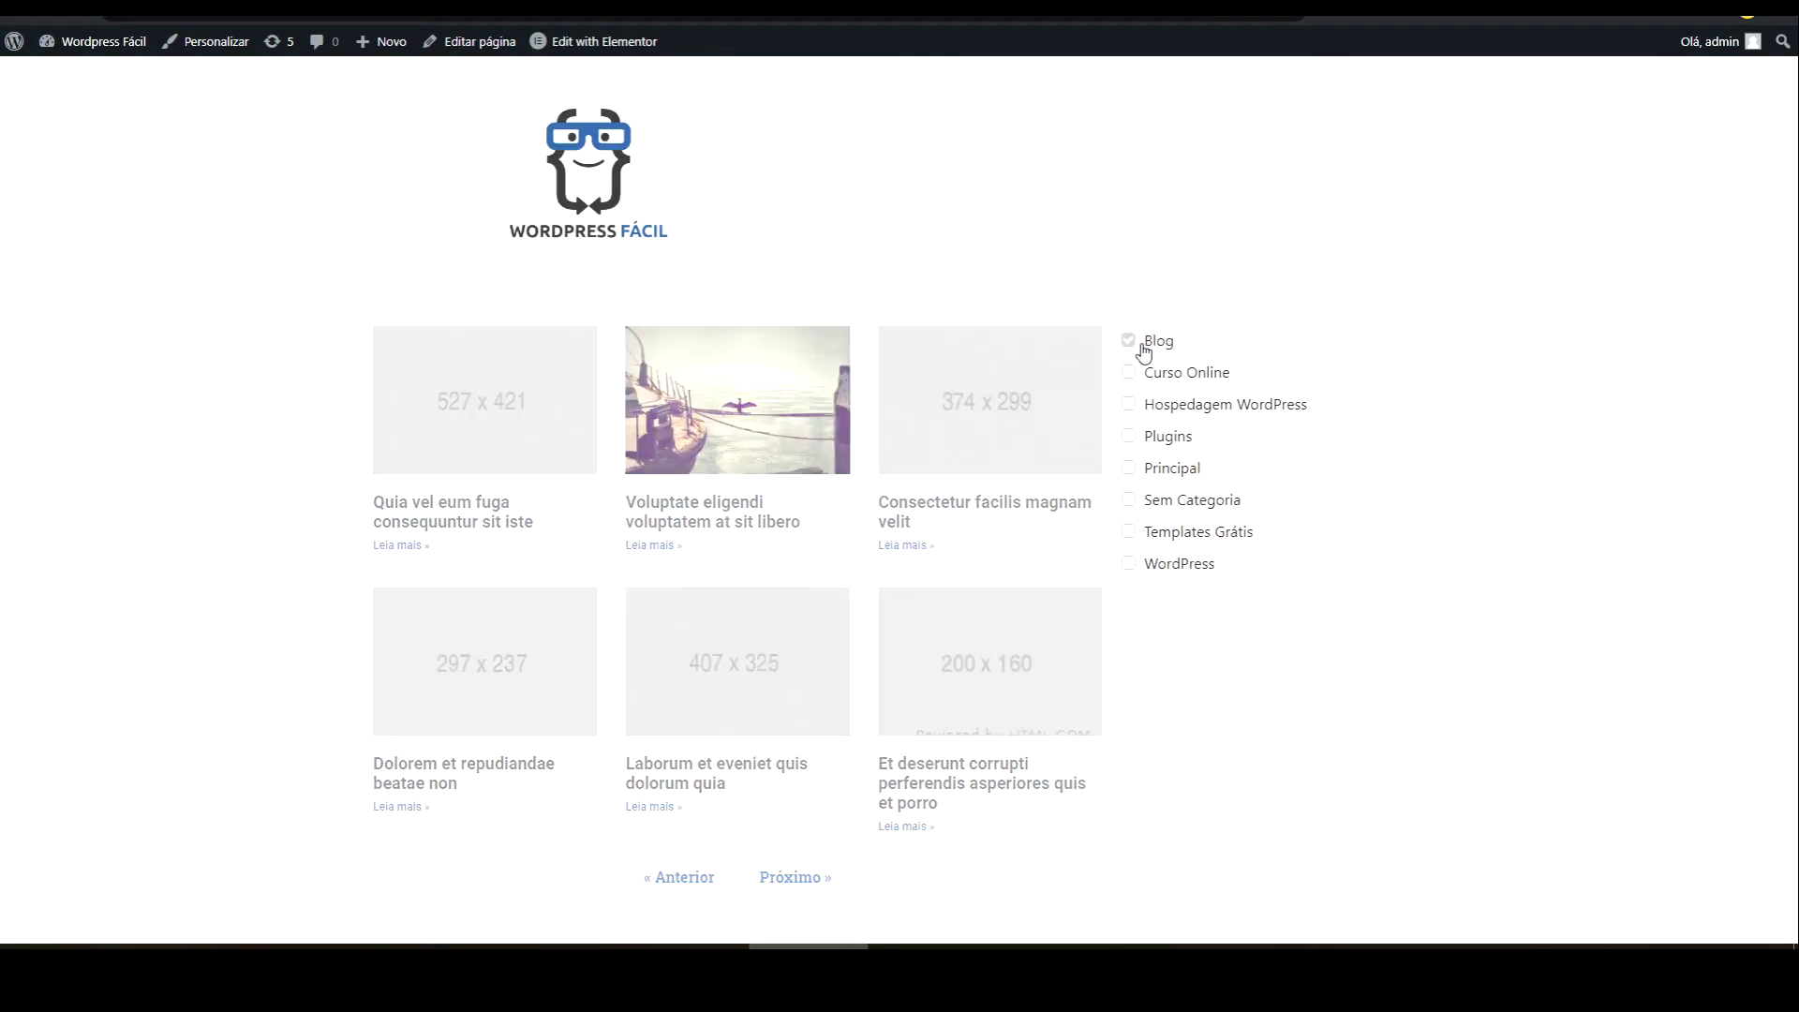
{"action": "left_click", "coordinate": [1136, 352]}
{"action": "left_click", "coordinate": [1153, 470]}
{"action": "left_click", "coordinate": [1169, 534]}
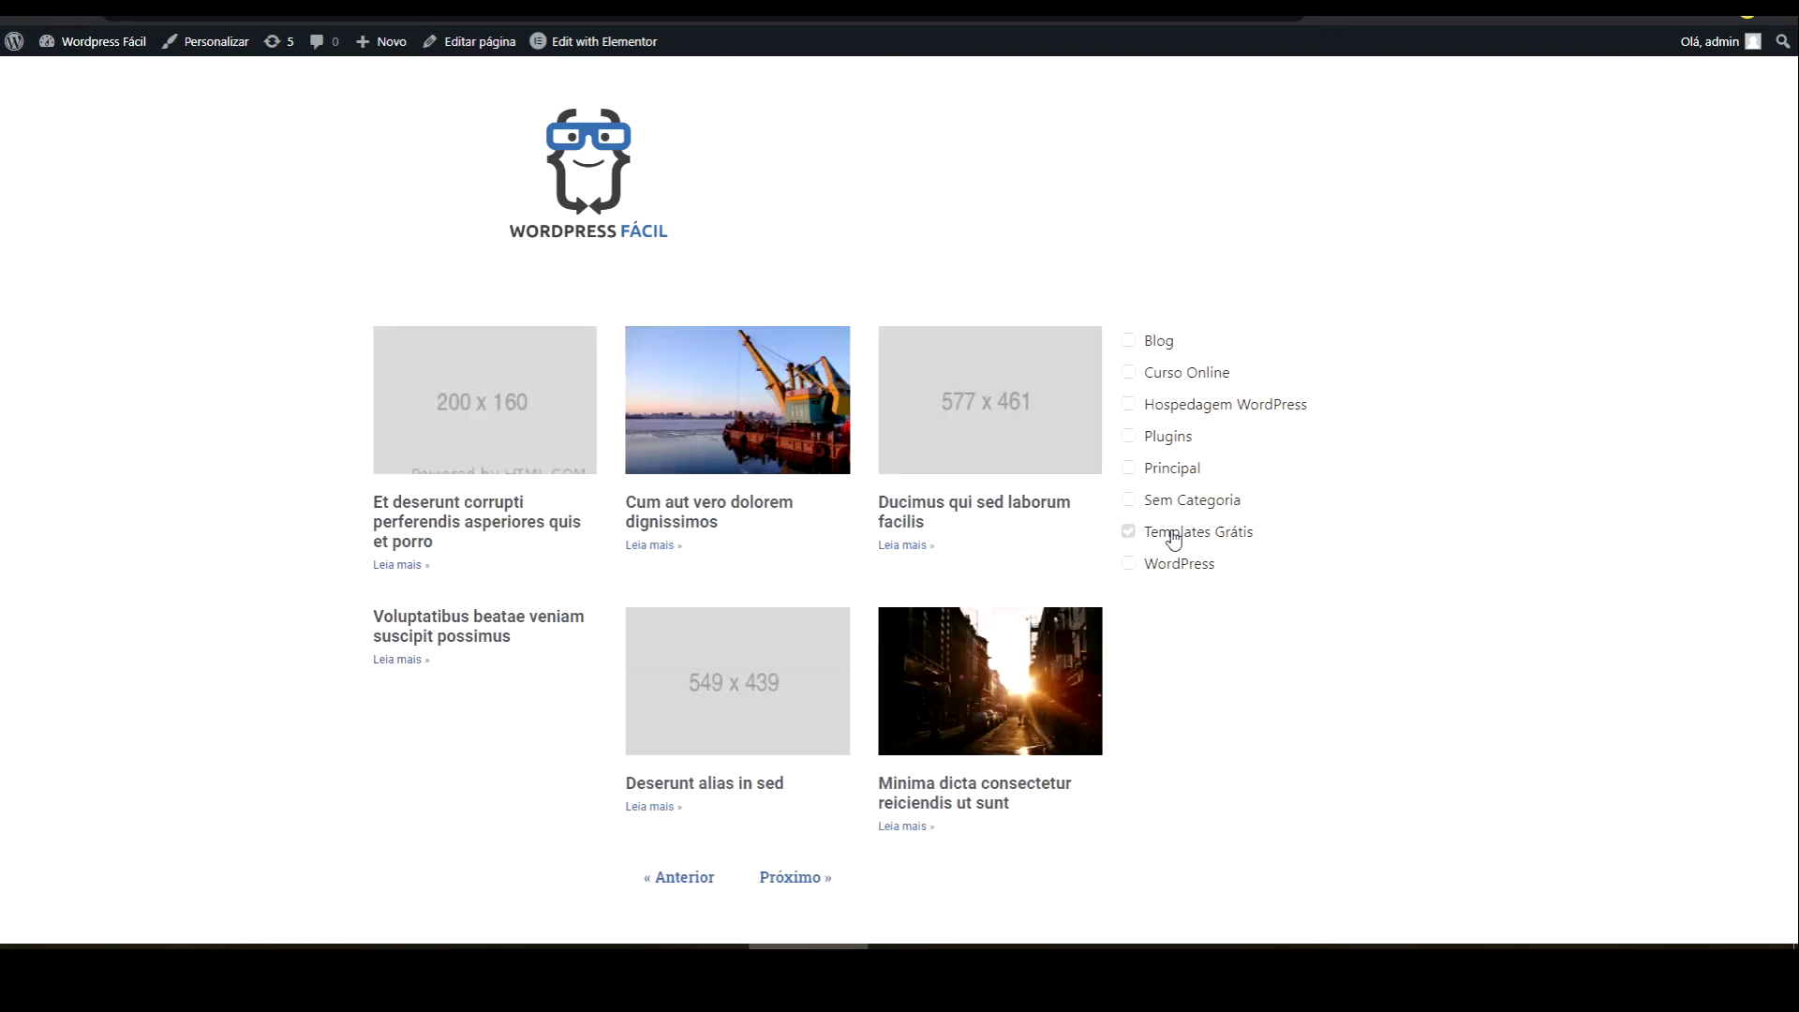
{"action": "left_click", "coordinate": [1153, 533]}
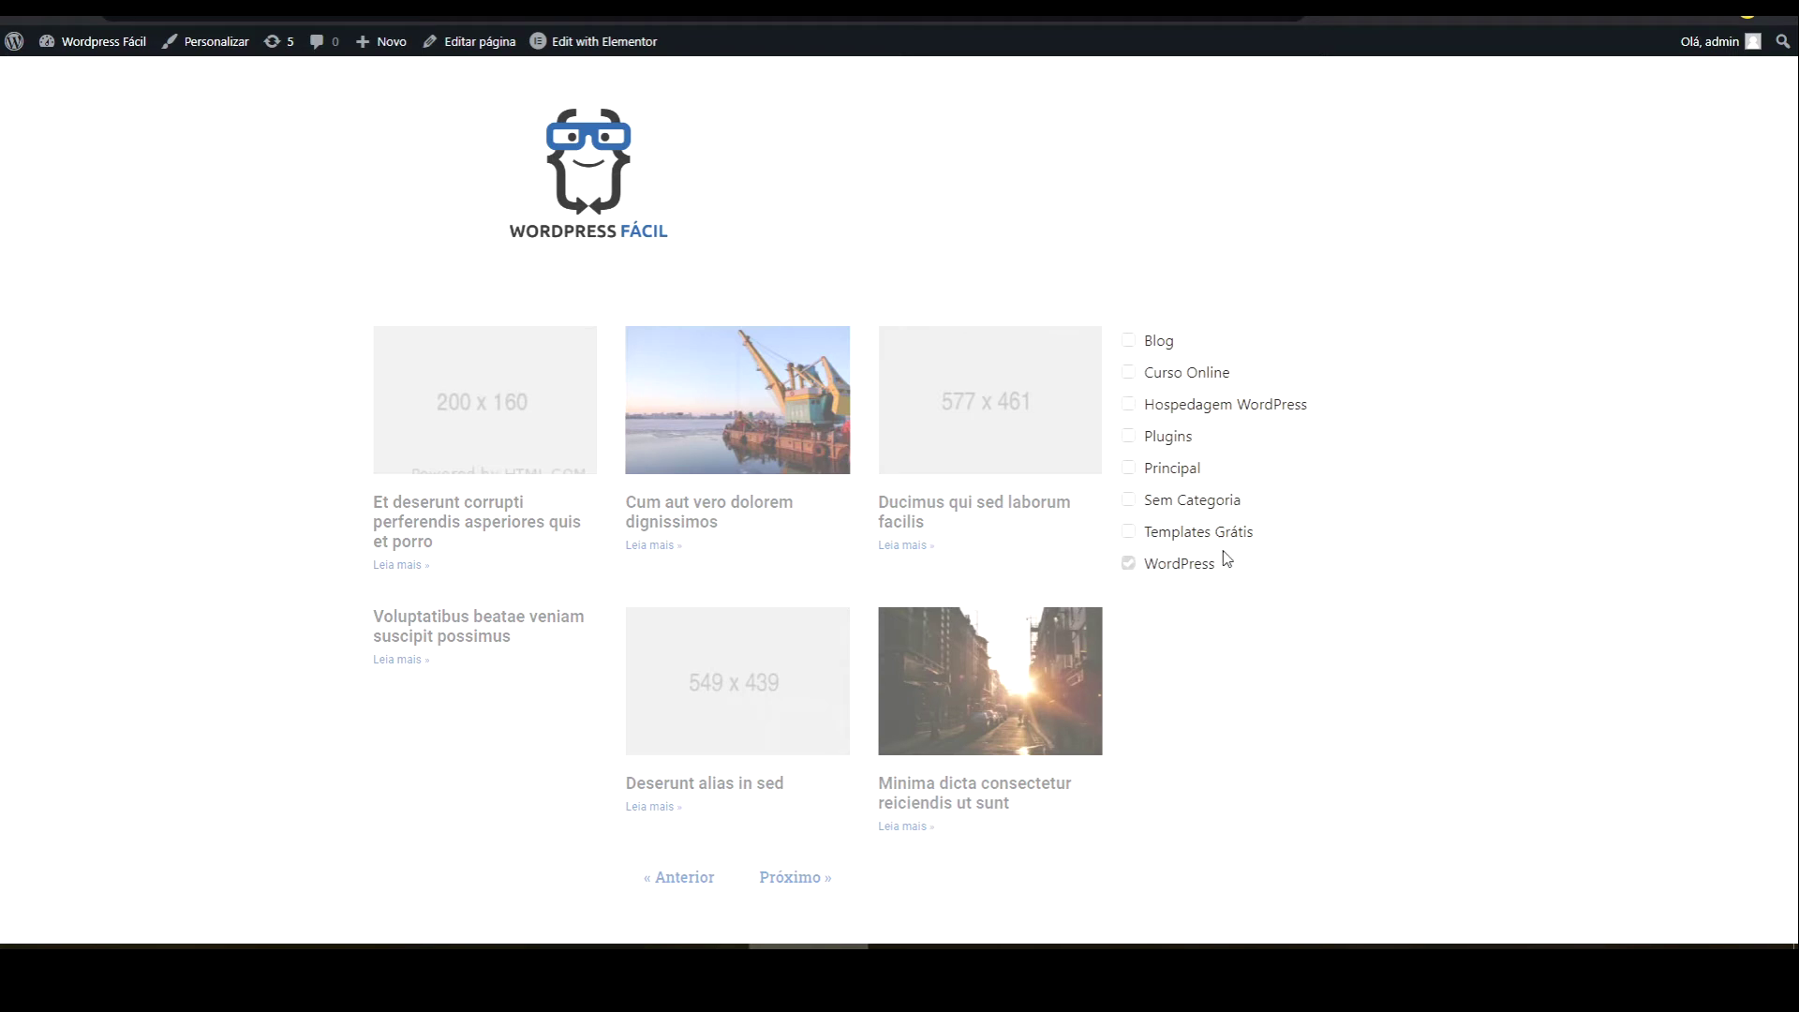
{"action": "left_click", "coordinate": [1171, 563]}
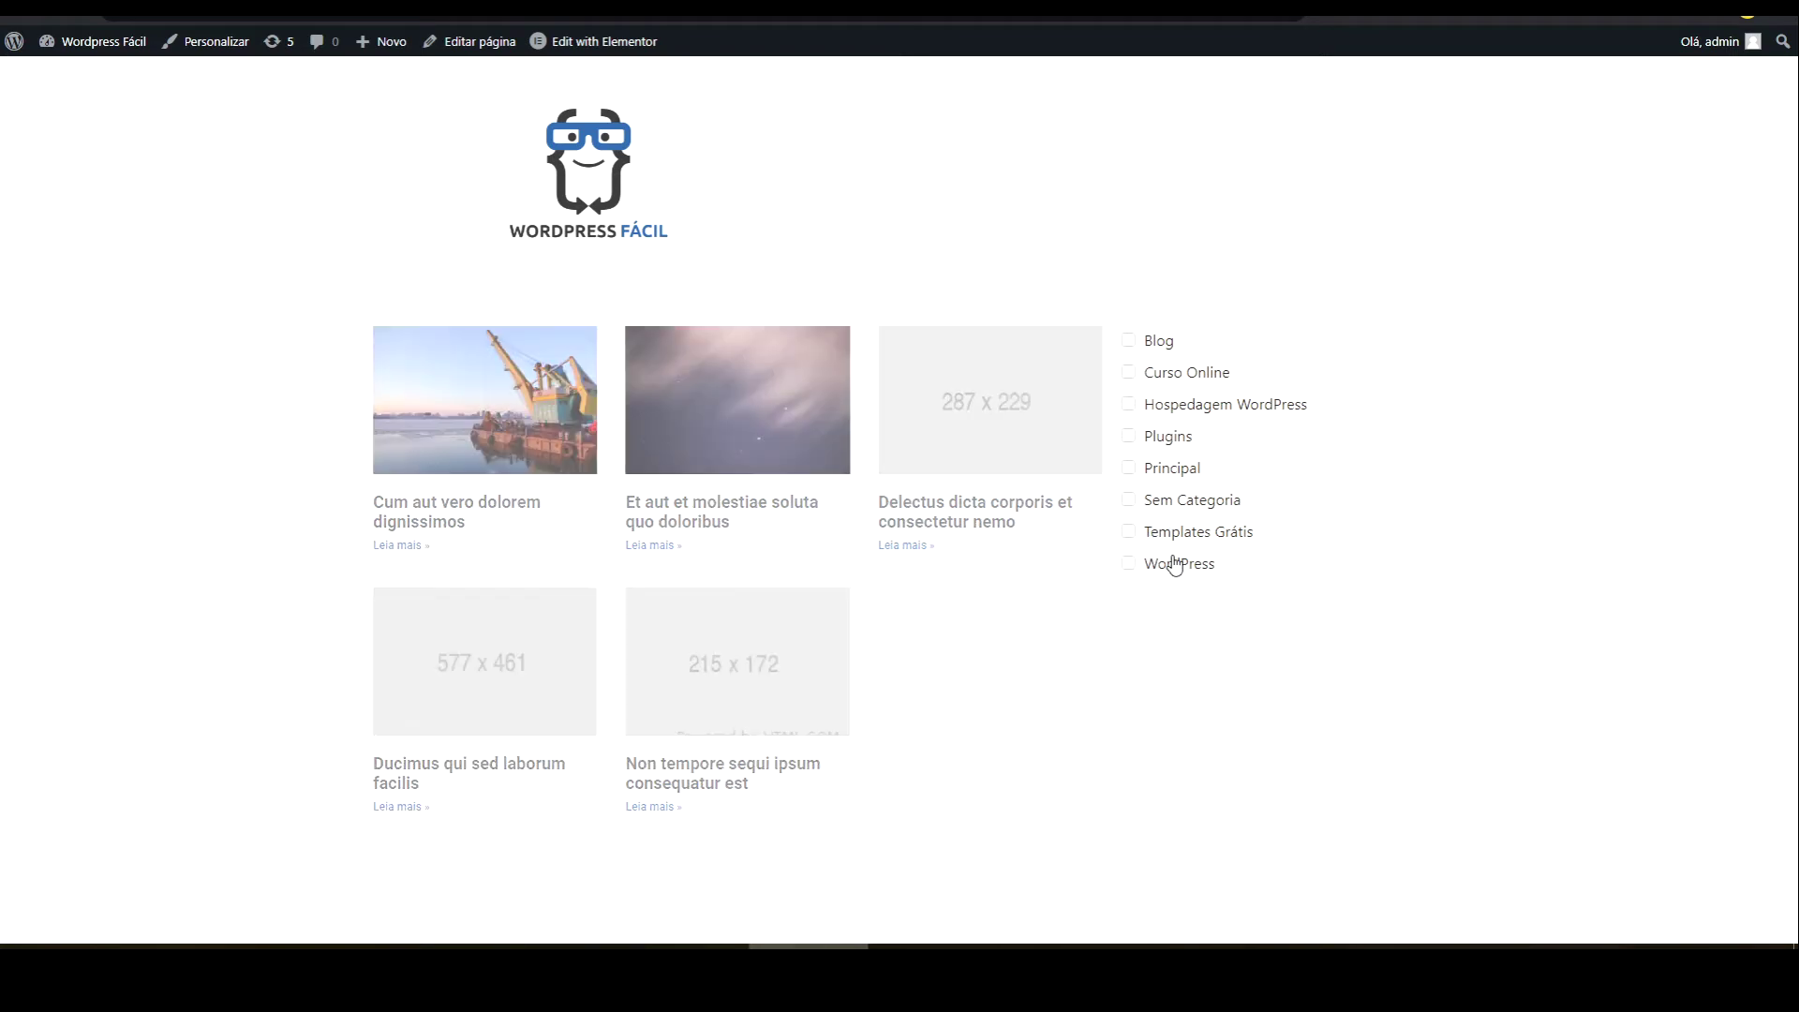
- Check the posts shown for Templates Grátis, Principal and Plugins, and clear the category selection
{"action": "left_click", "coordinate": [1186, 532]}
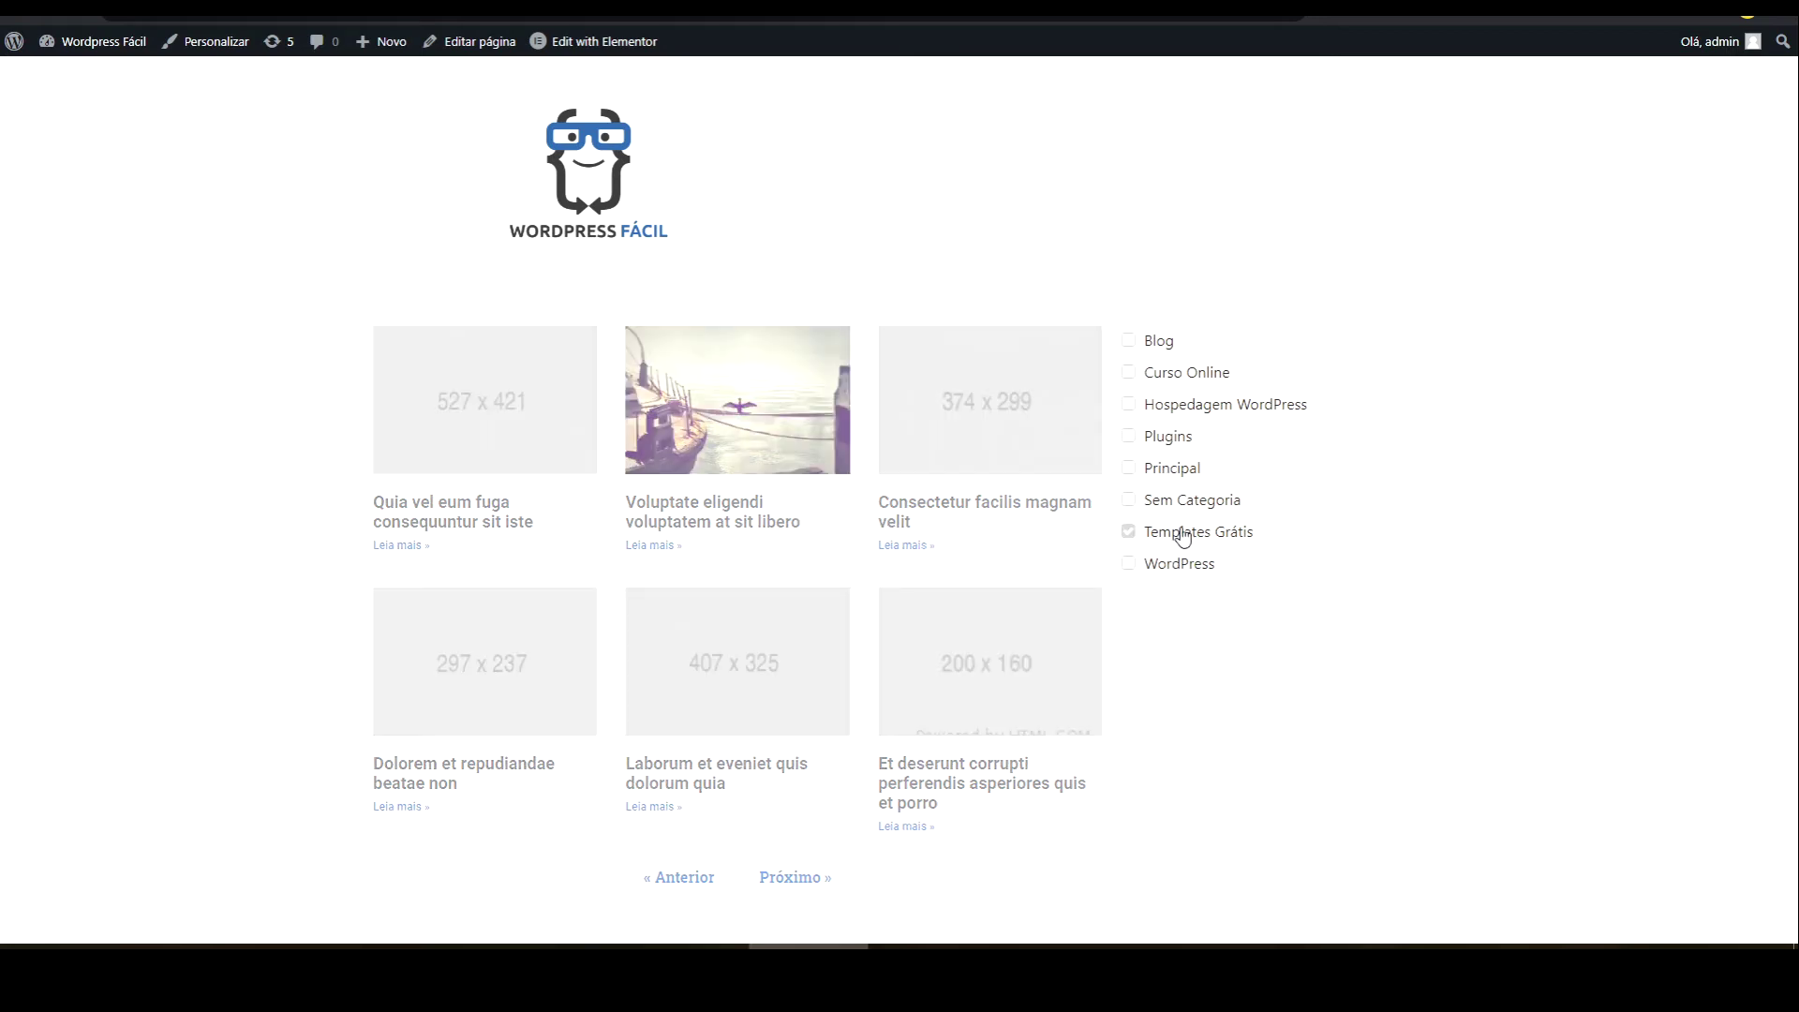
{"action": "left_click", "coordinate": [1127, 537]}
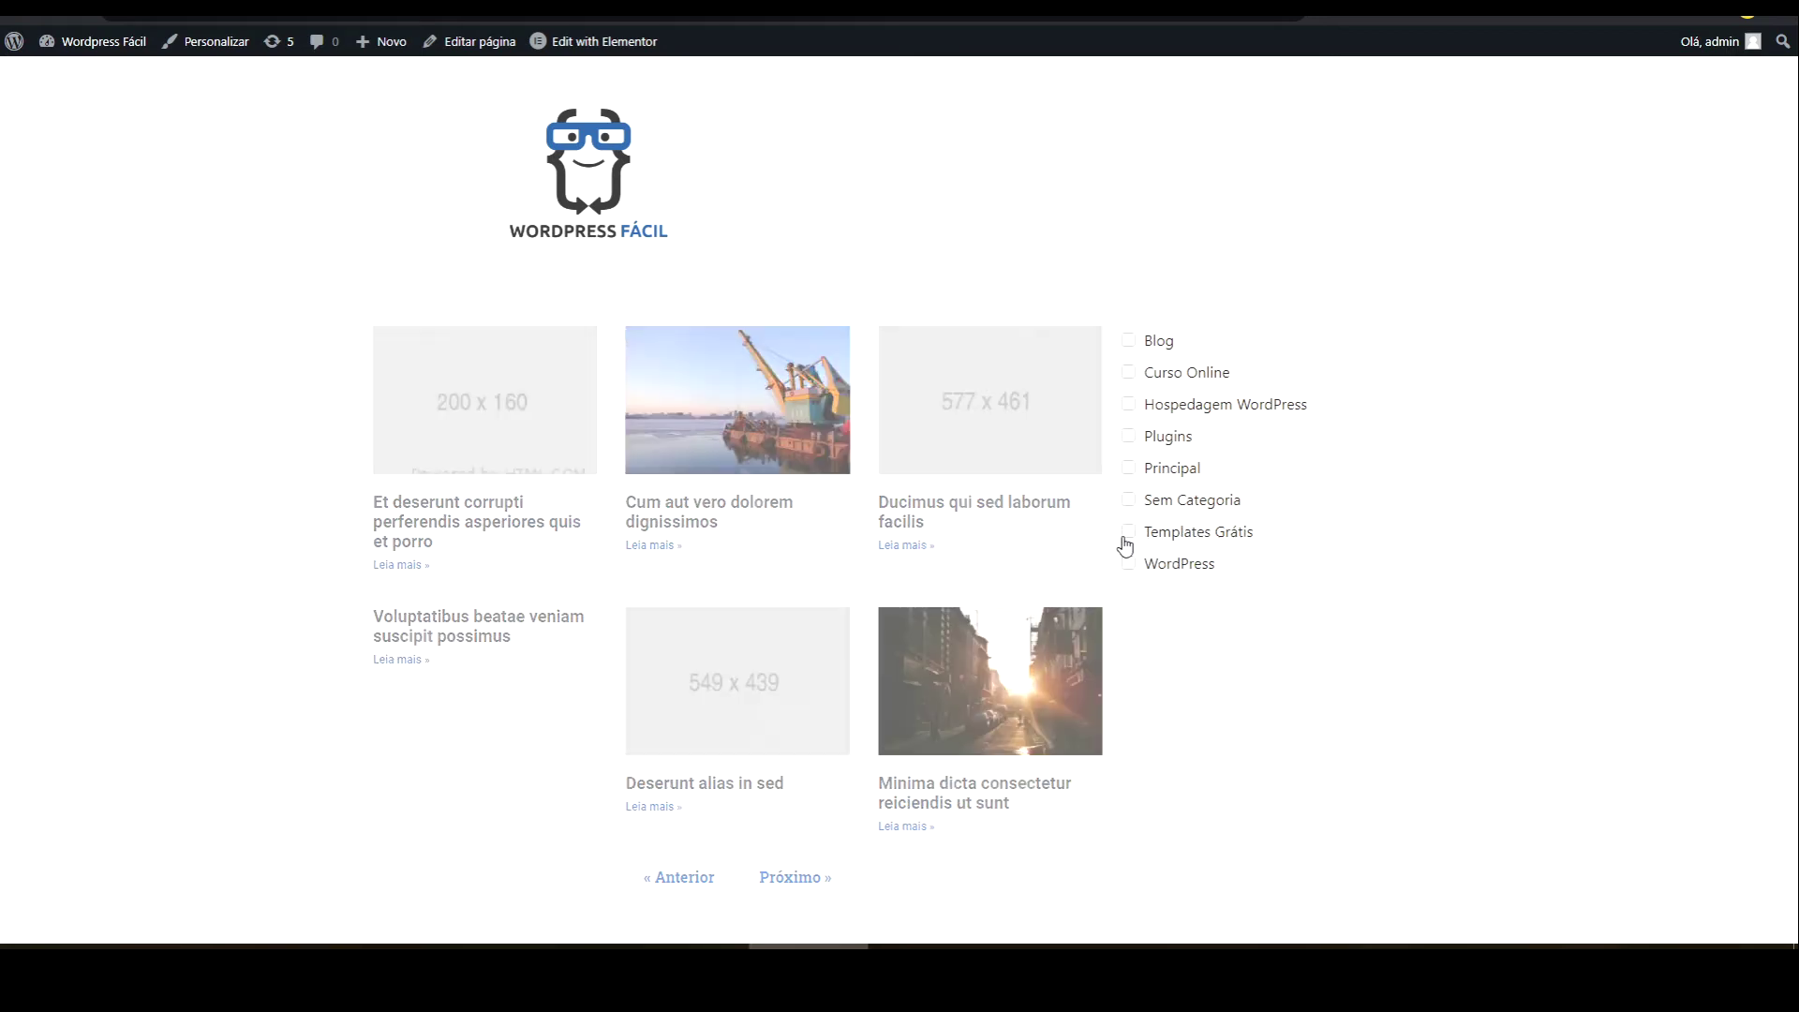
{"action": "left_click", "coordinate": [1129, 471]}
{"action": "left_click", "coordinate": [1130, 444]}
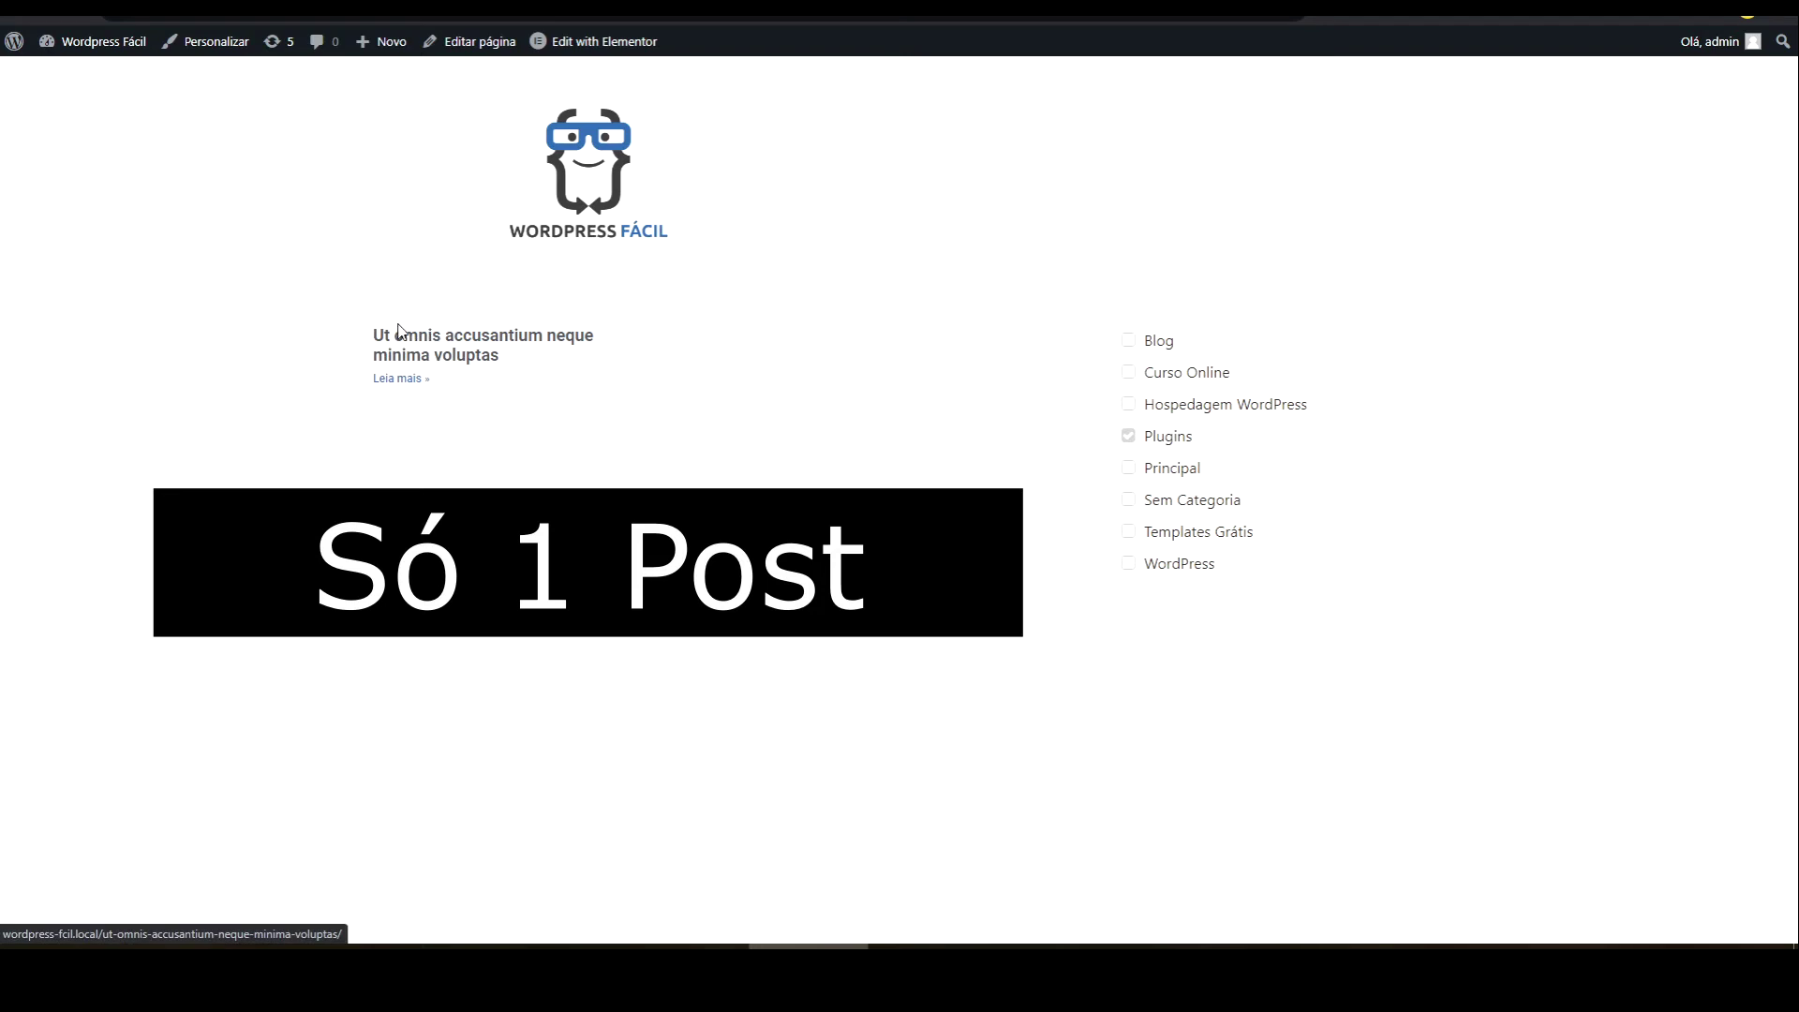
{"action": "left_click", "coordinate": [1128, 438]}
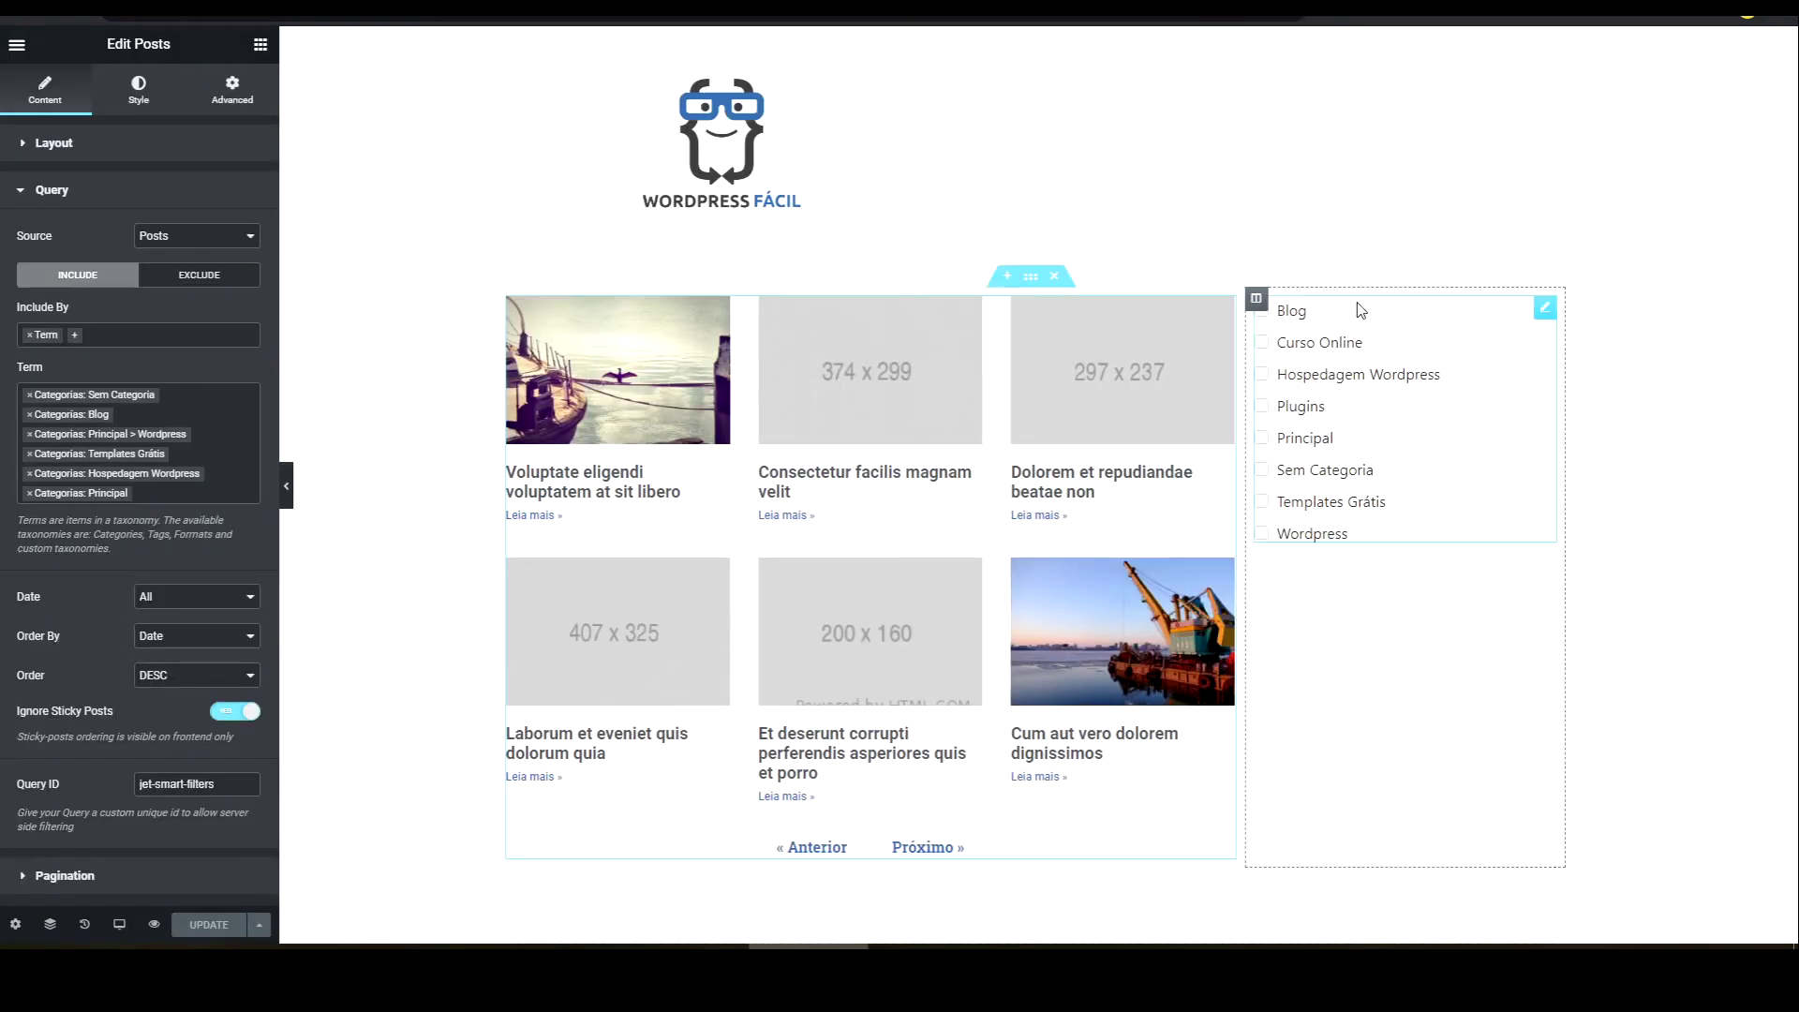
- Set the Checkboxes Filter to apply on Click on apply button, and show an apply button labelled "Aplicar Filtro"
{"action": "left_click", "coordinate": [1544, 310]}
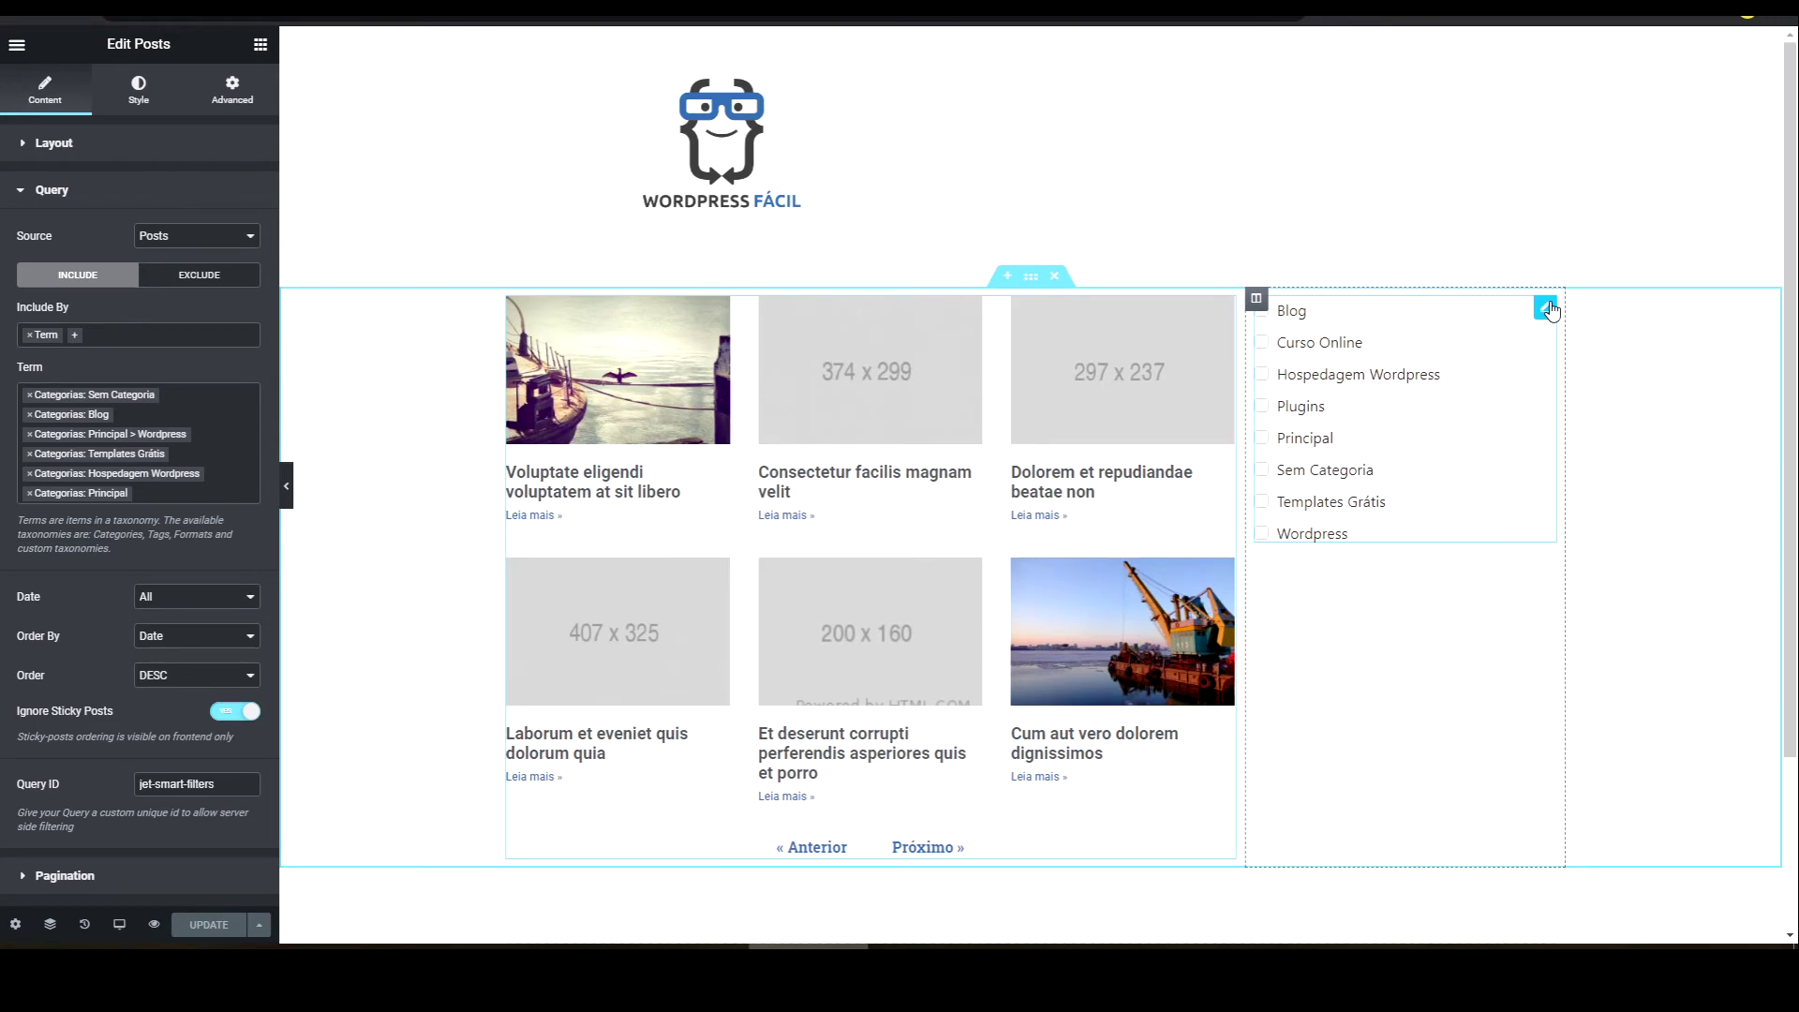
{"action": "left_click", "coordinate": [192, 367]}
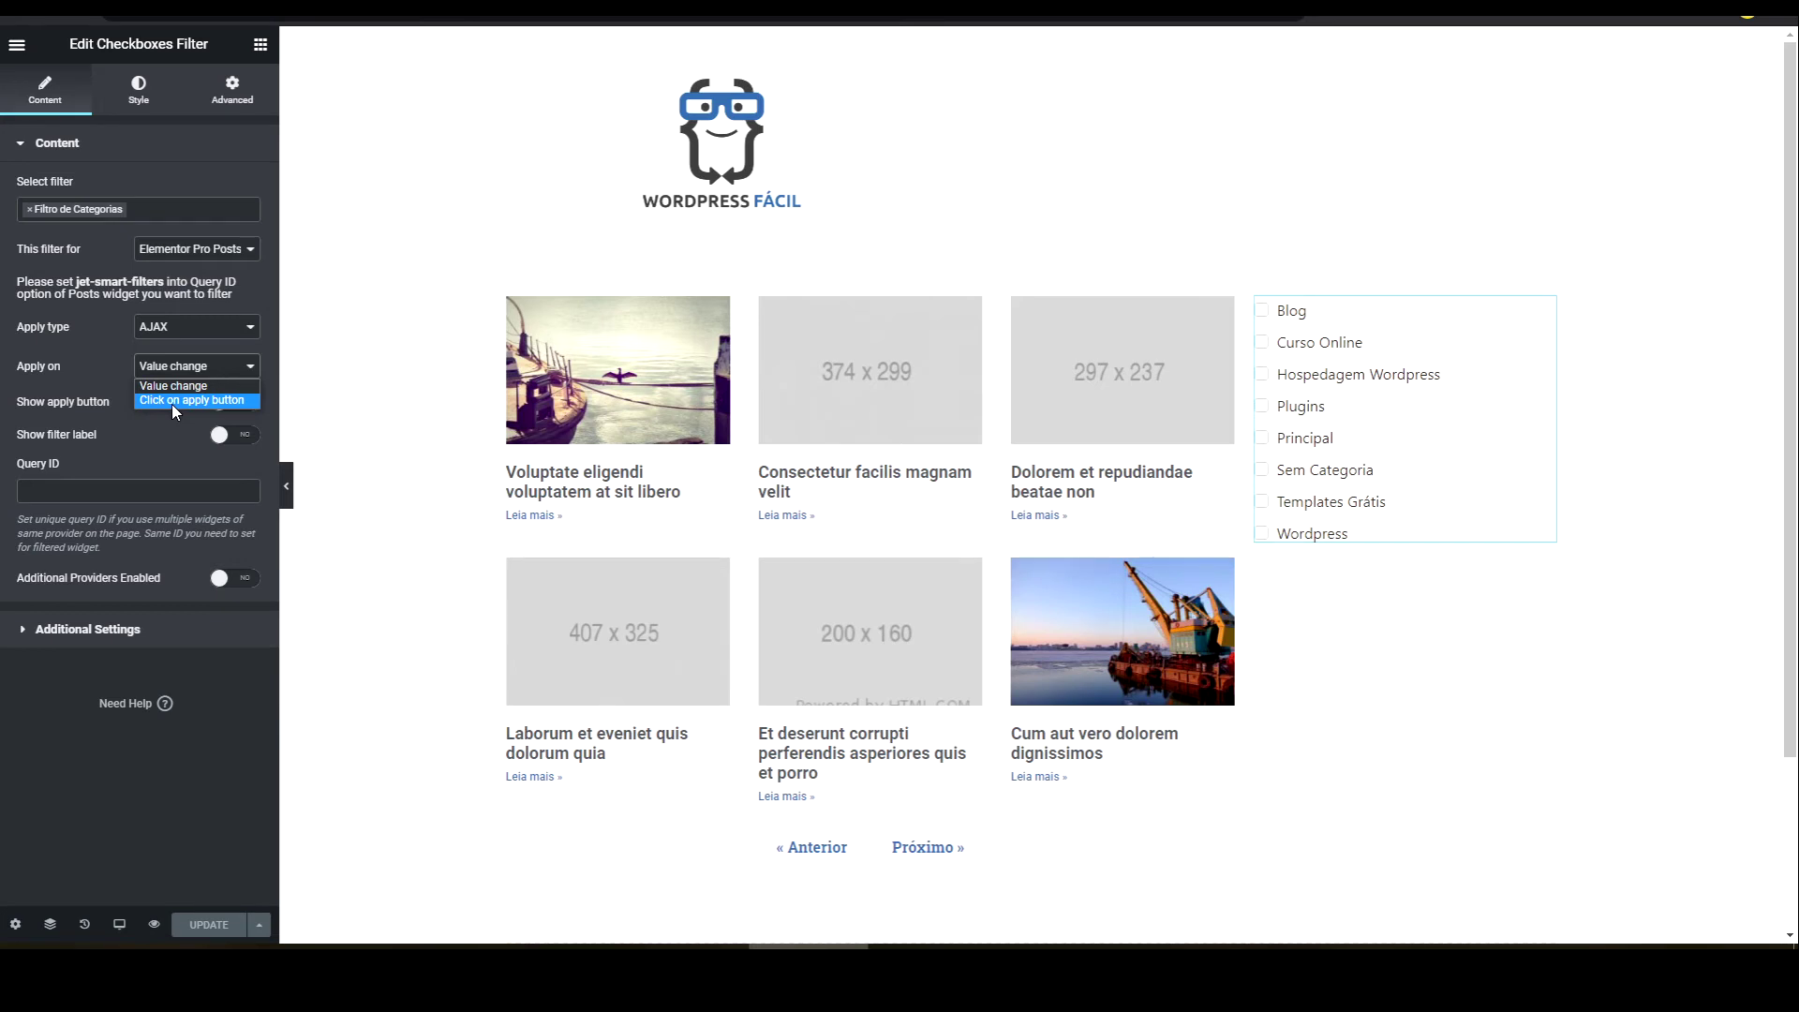
{"action": "left_click", "coordinate": [171, 403]}
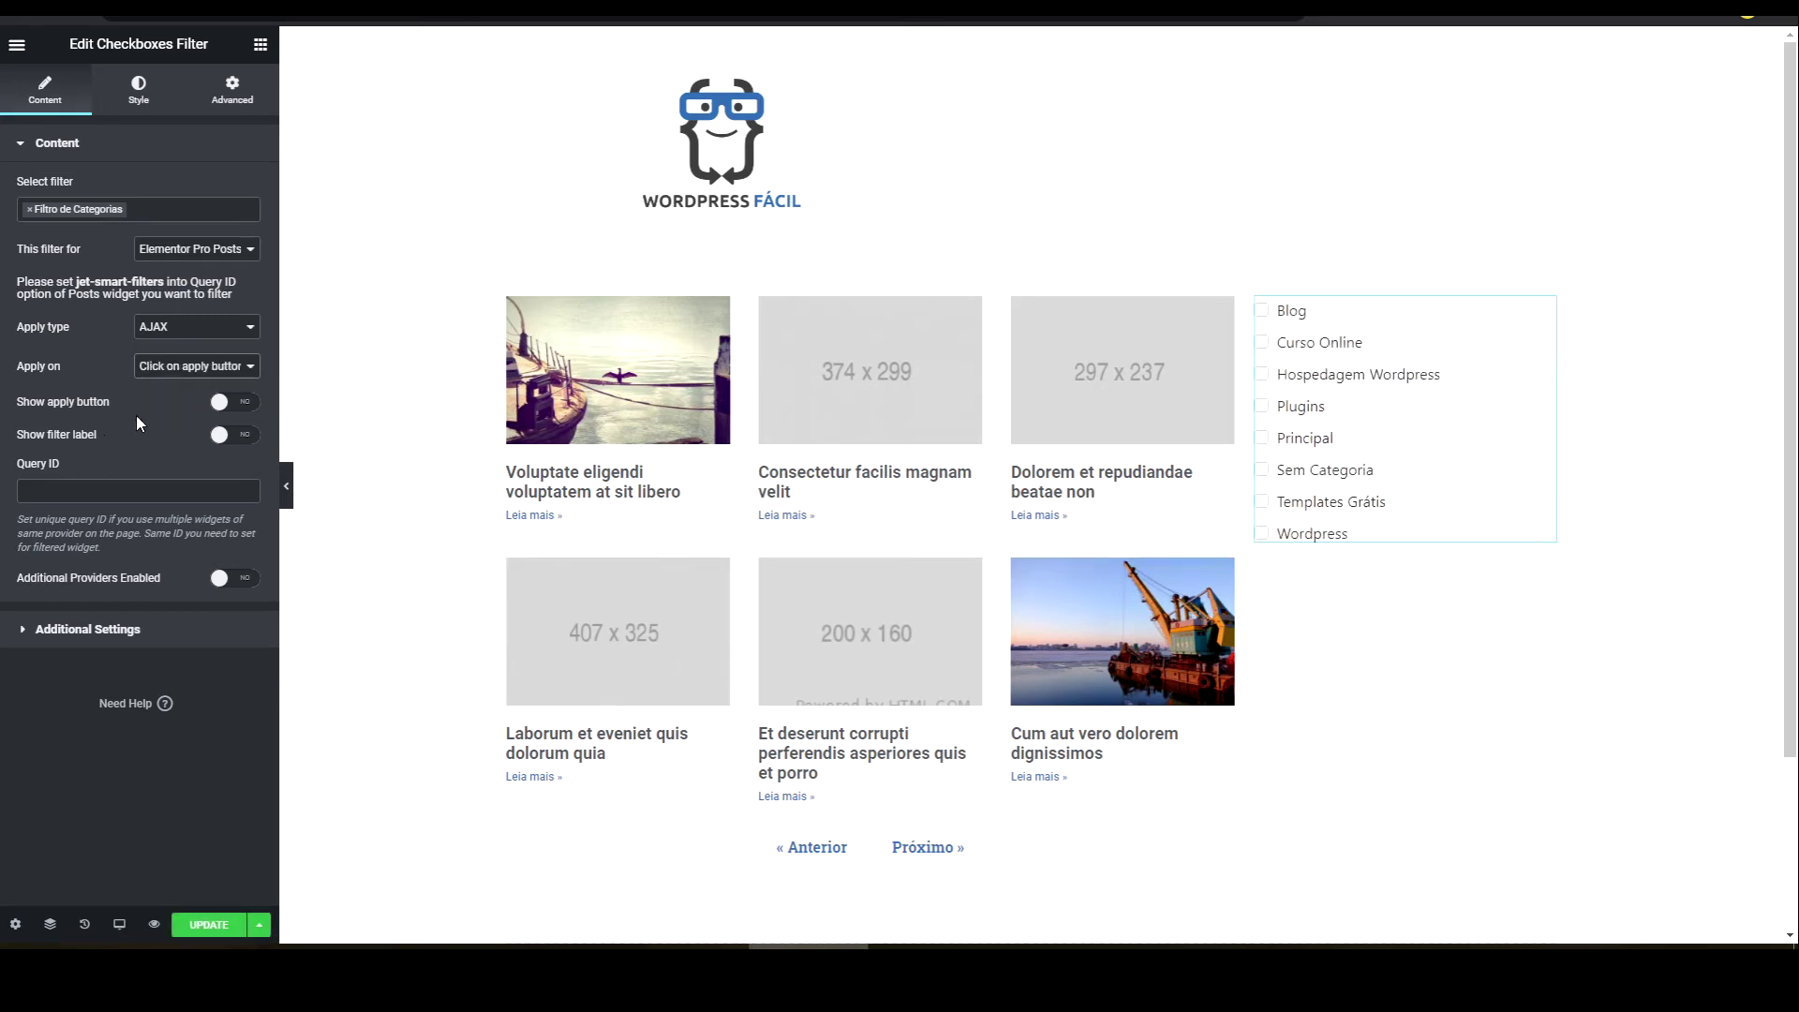
{"action": "left_click", "coordinate": [236, 403]}
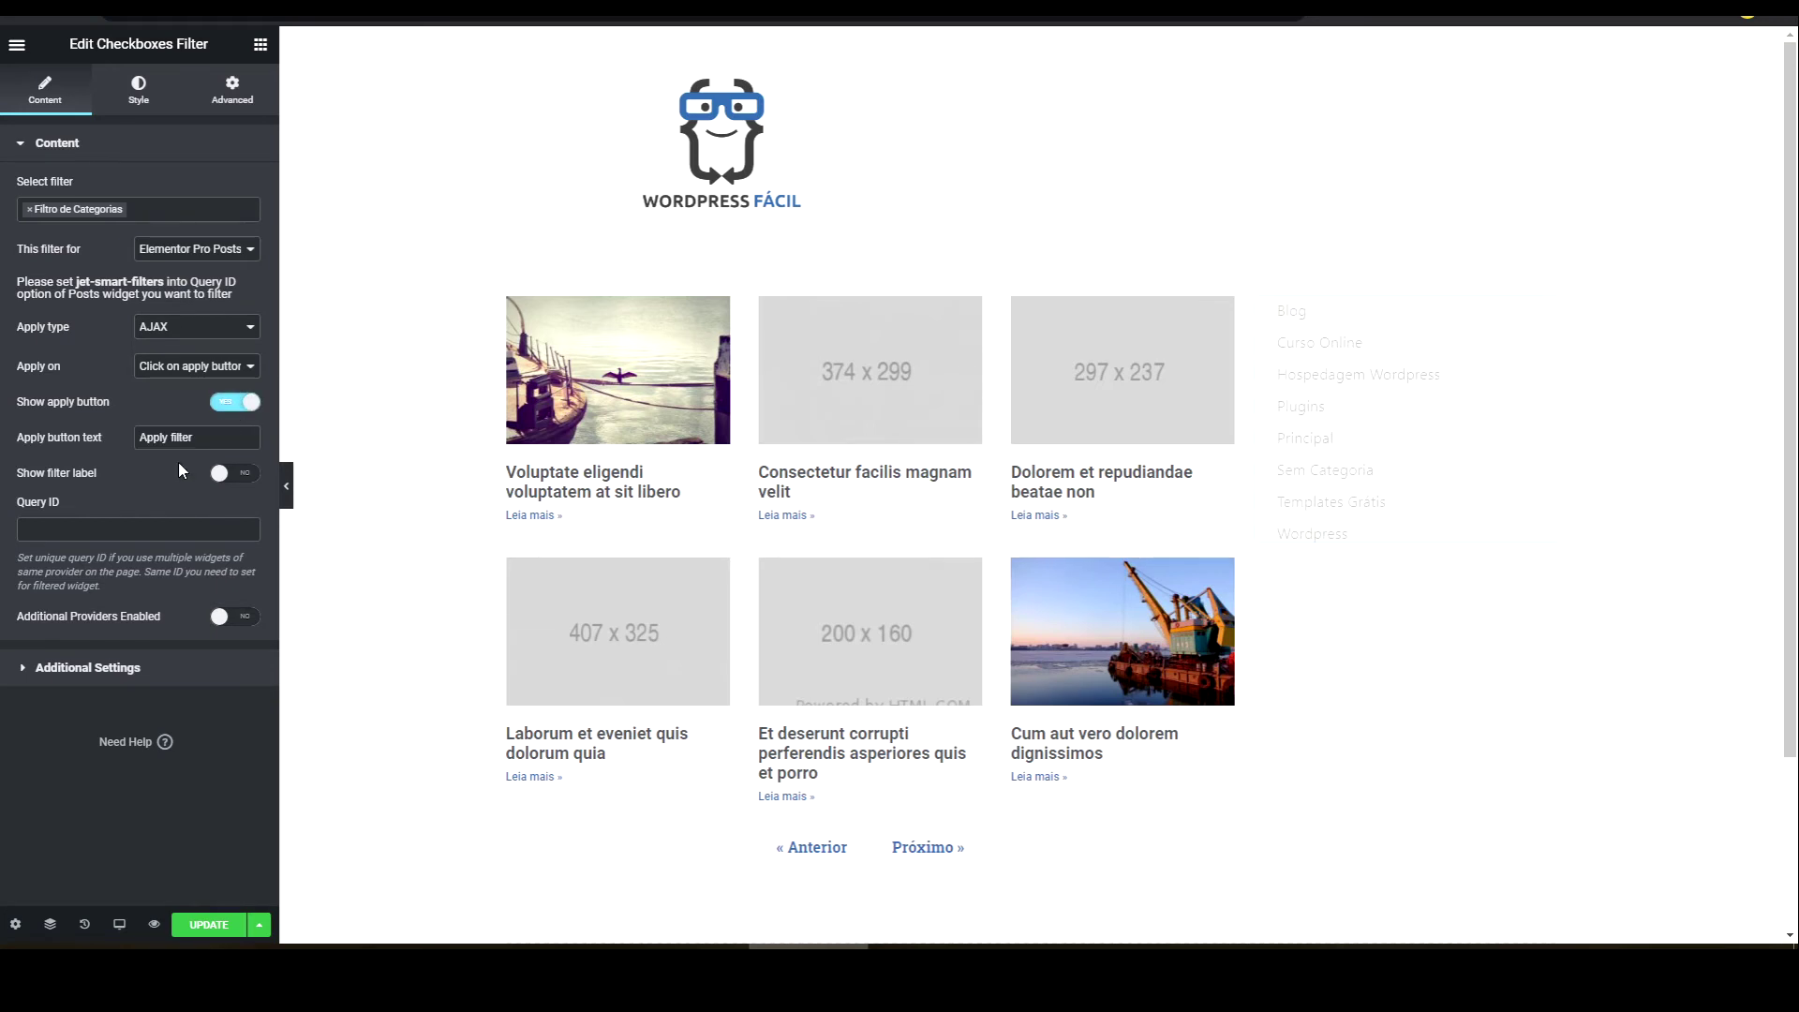
{"action": "left_click_drag", "start_coordinate": [194, 438], "coordinate": [92, 442]}
{"action": "type", "text": "Aplicar Filtro"}
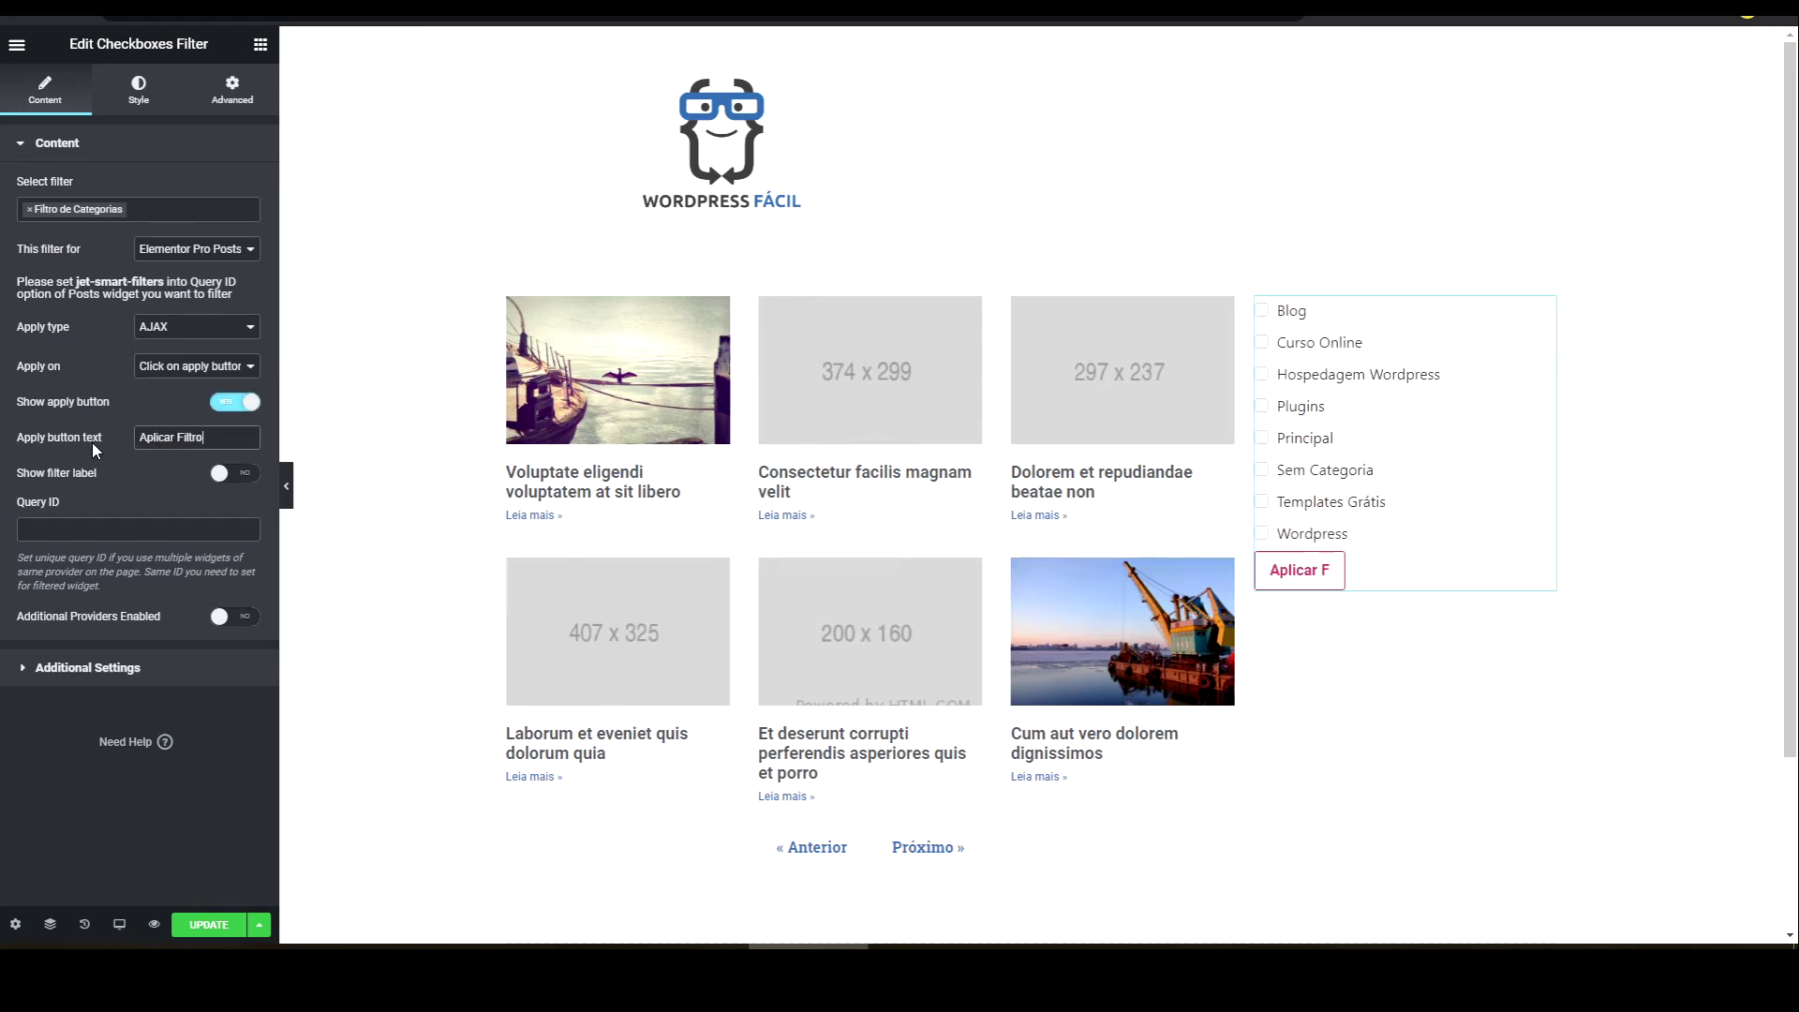
- Switch the filter's Apply on option to Value change and back to Click on apply button
{"action": "left_click", "coordinate": [201, 365]}
{"action": "left_click", "coordinate": [161, 386]}
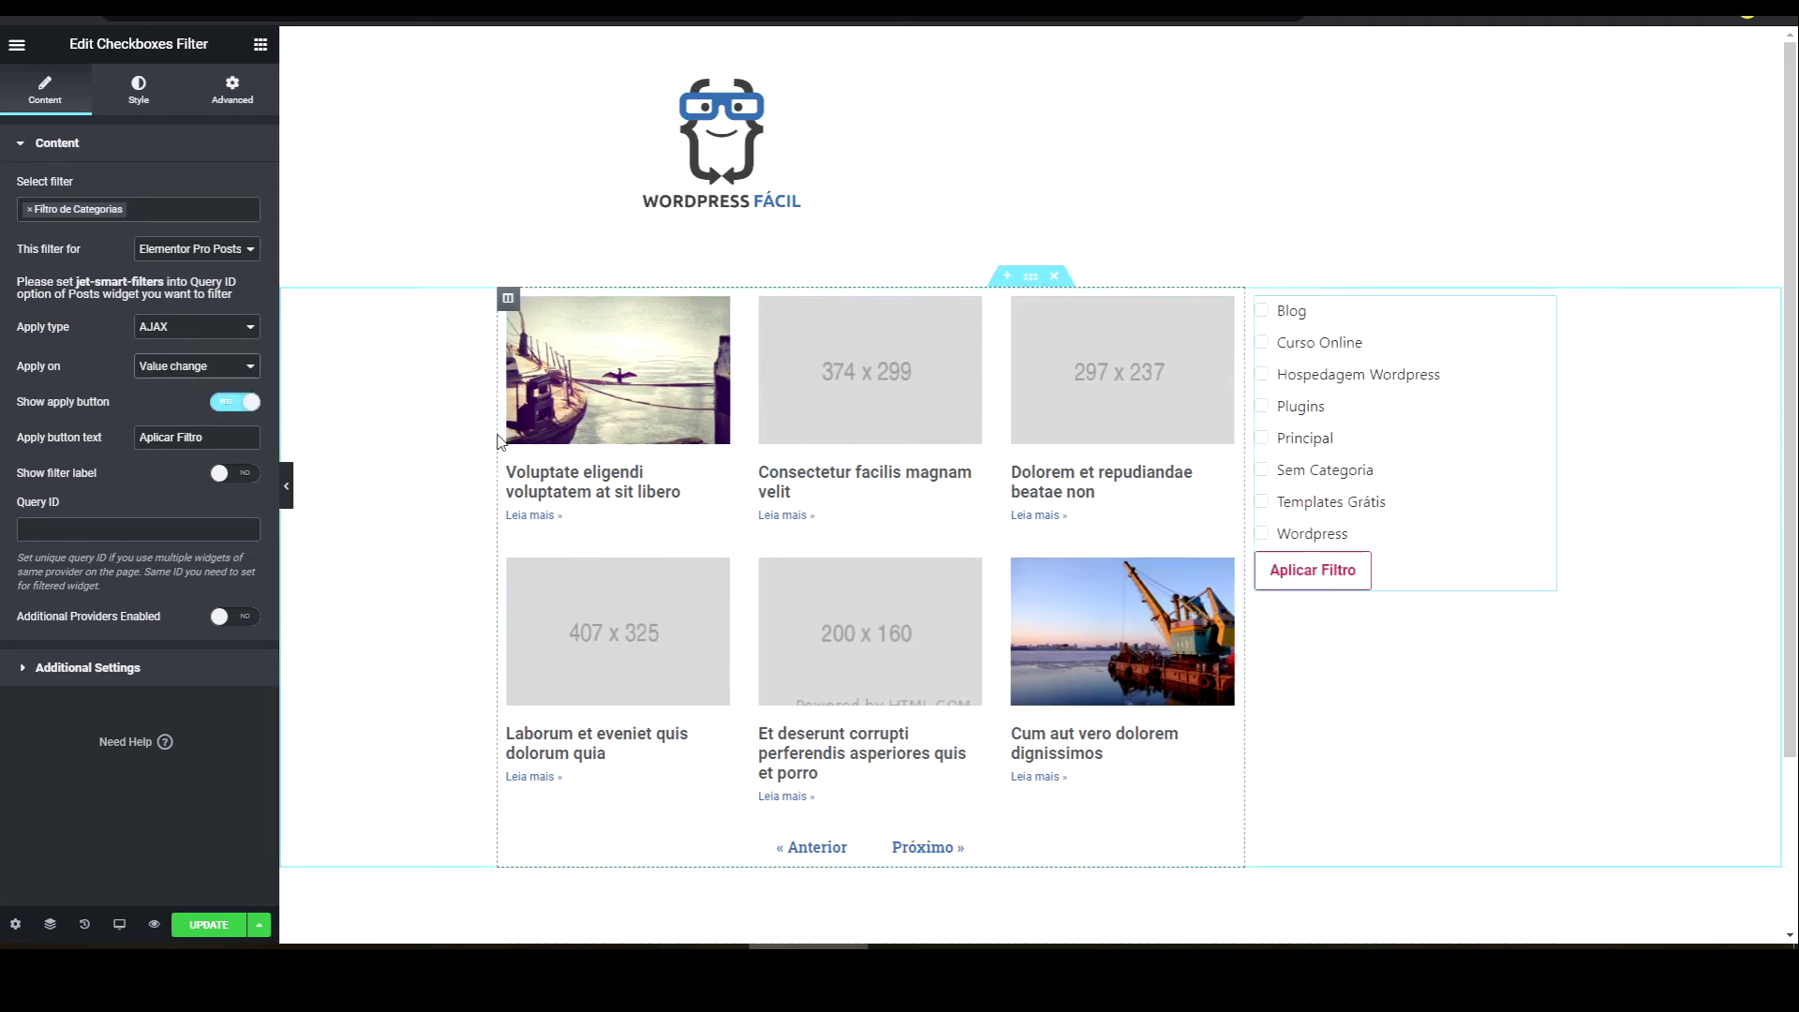
{"action": "left_click", "coordinate": [202, 368]}
{"action": "left_click", "coordinate": [189, 397]}
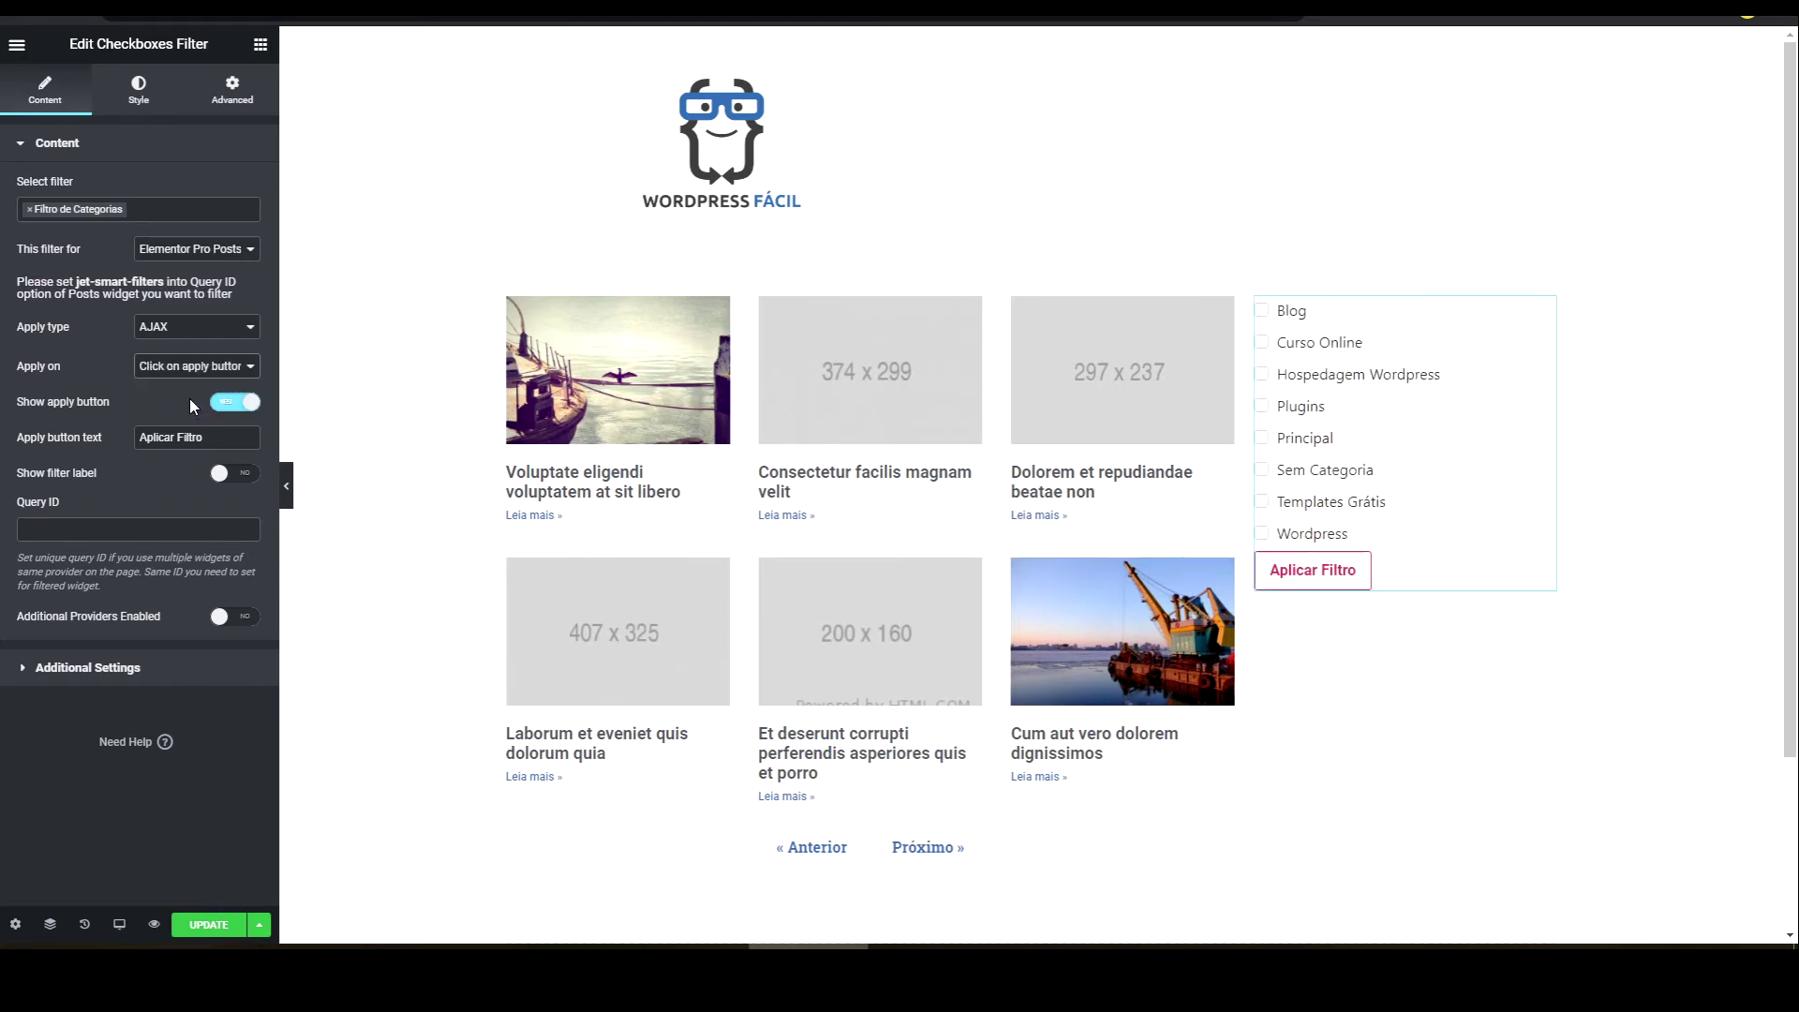
- Style the Aplicar Filtro button with the Secondary global background color and #FFFFFF text
{"action": "left_click", "coordinate": [139, 91]}
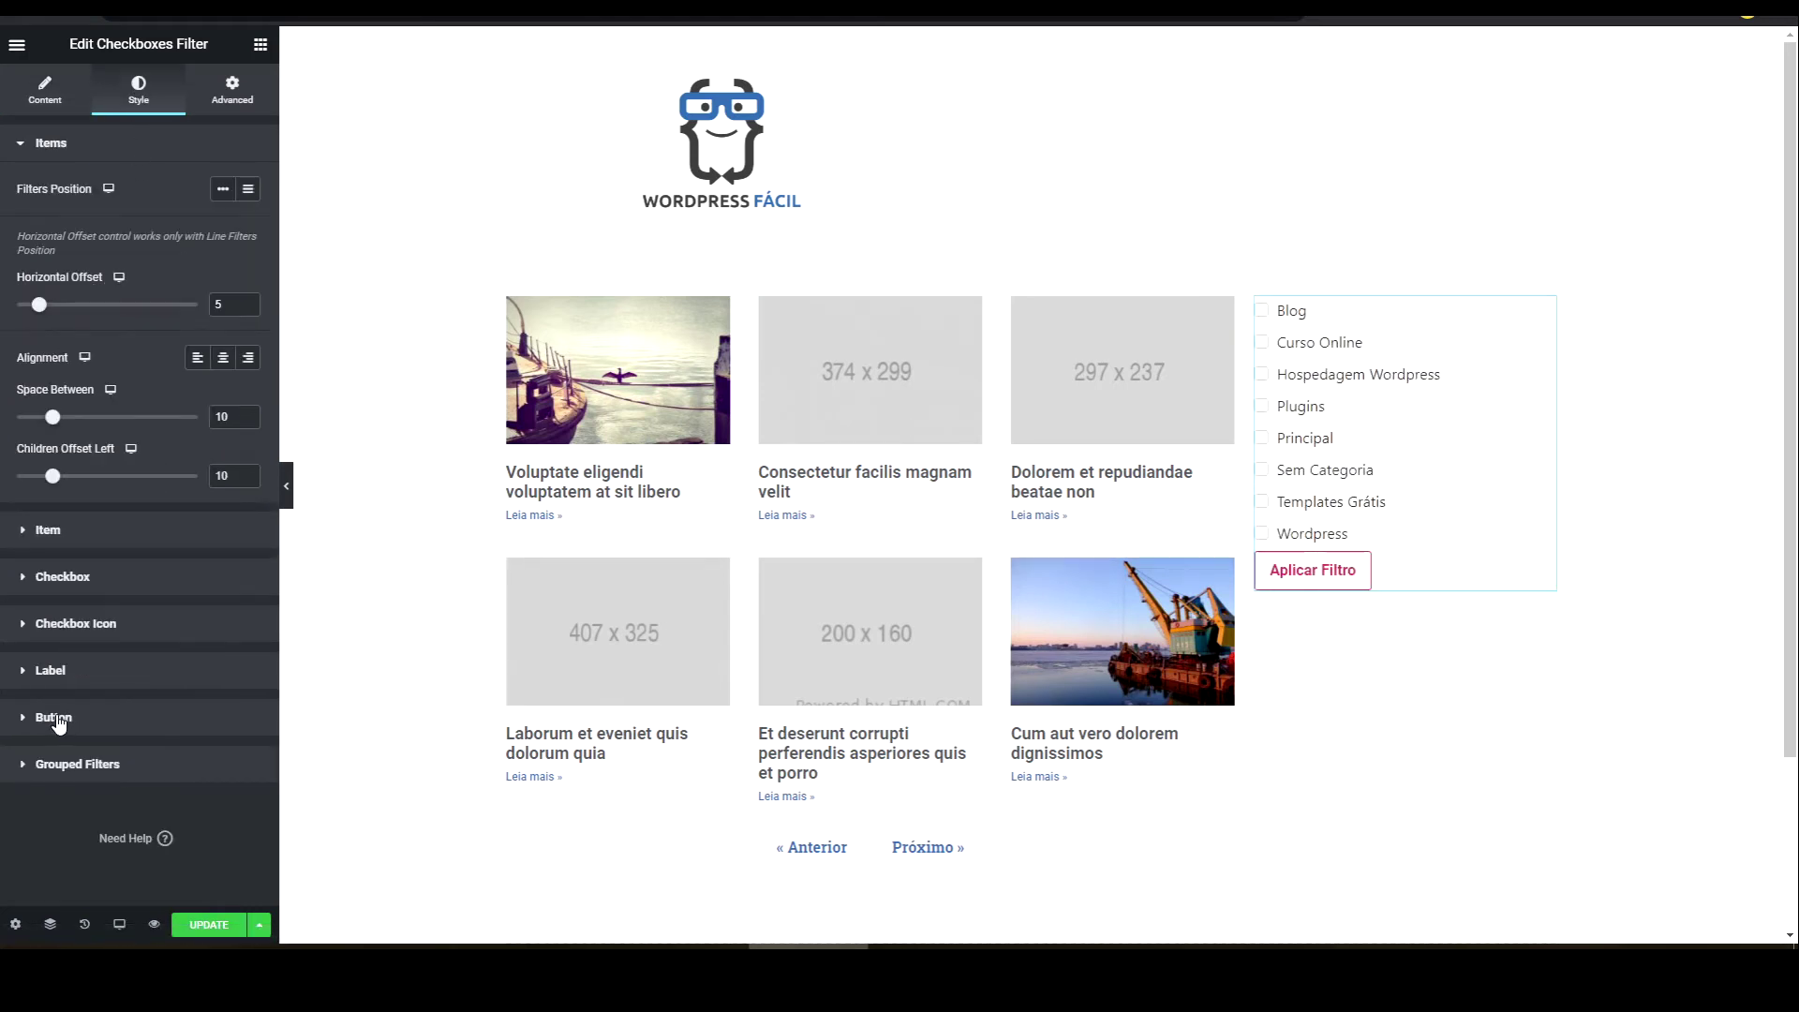
{"action": "left_click", "coordinate": [56, 718]}
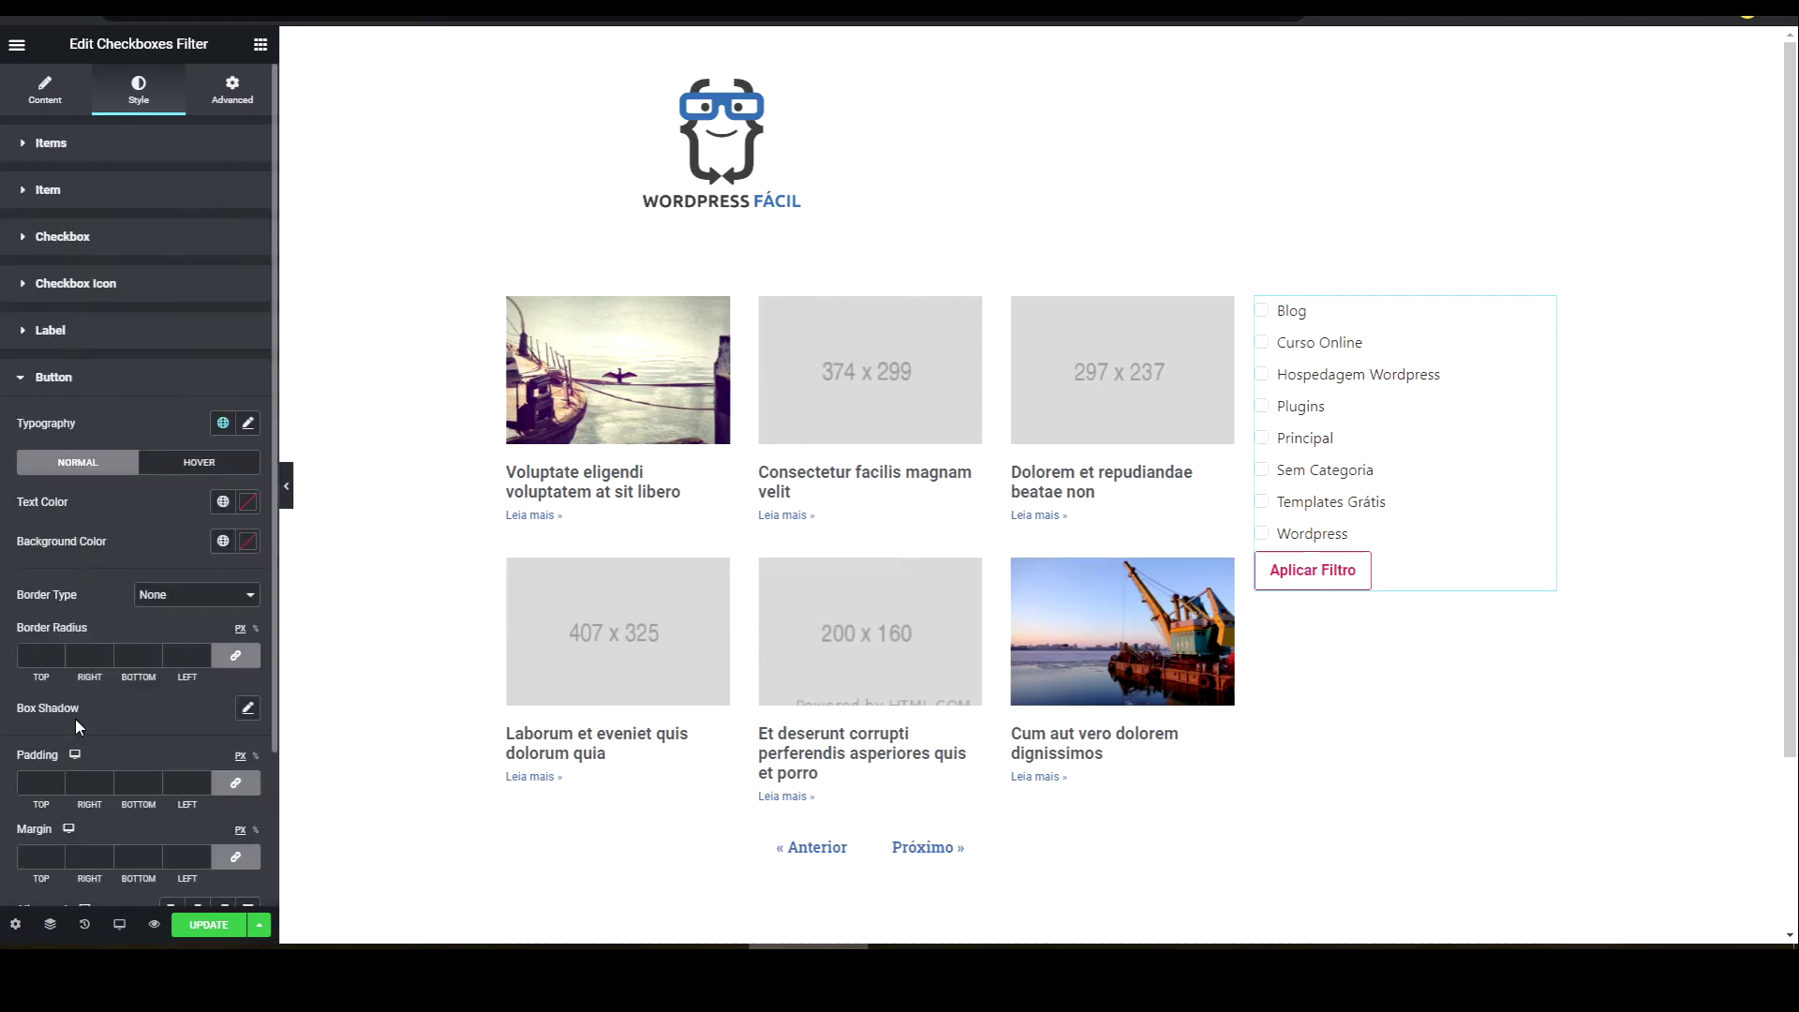
{"action": "scroll", "coordinate": [188, 614], "scroll_direction": "down", "scroll_amount": 2}
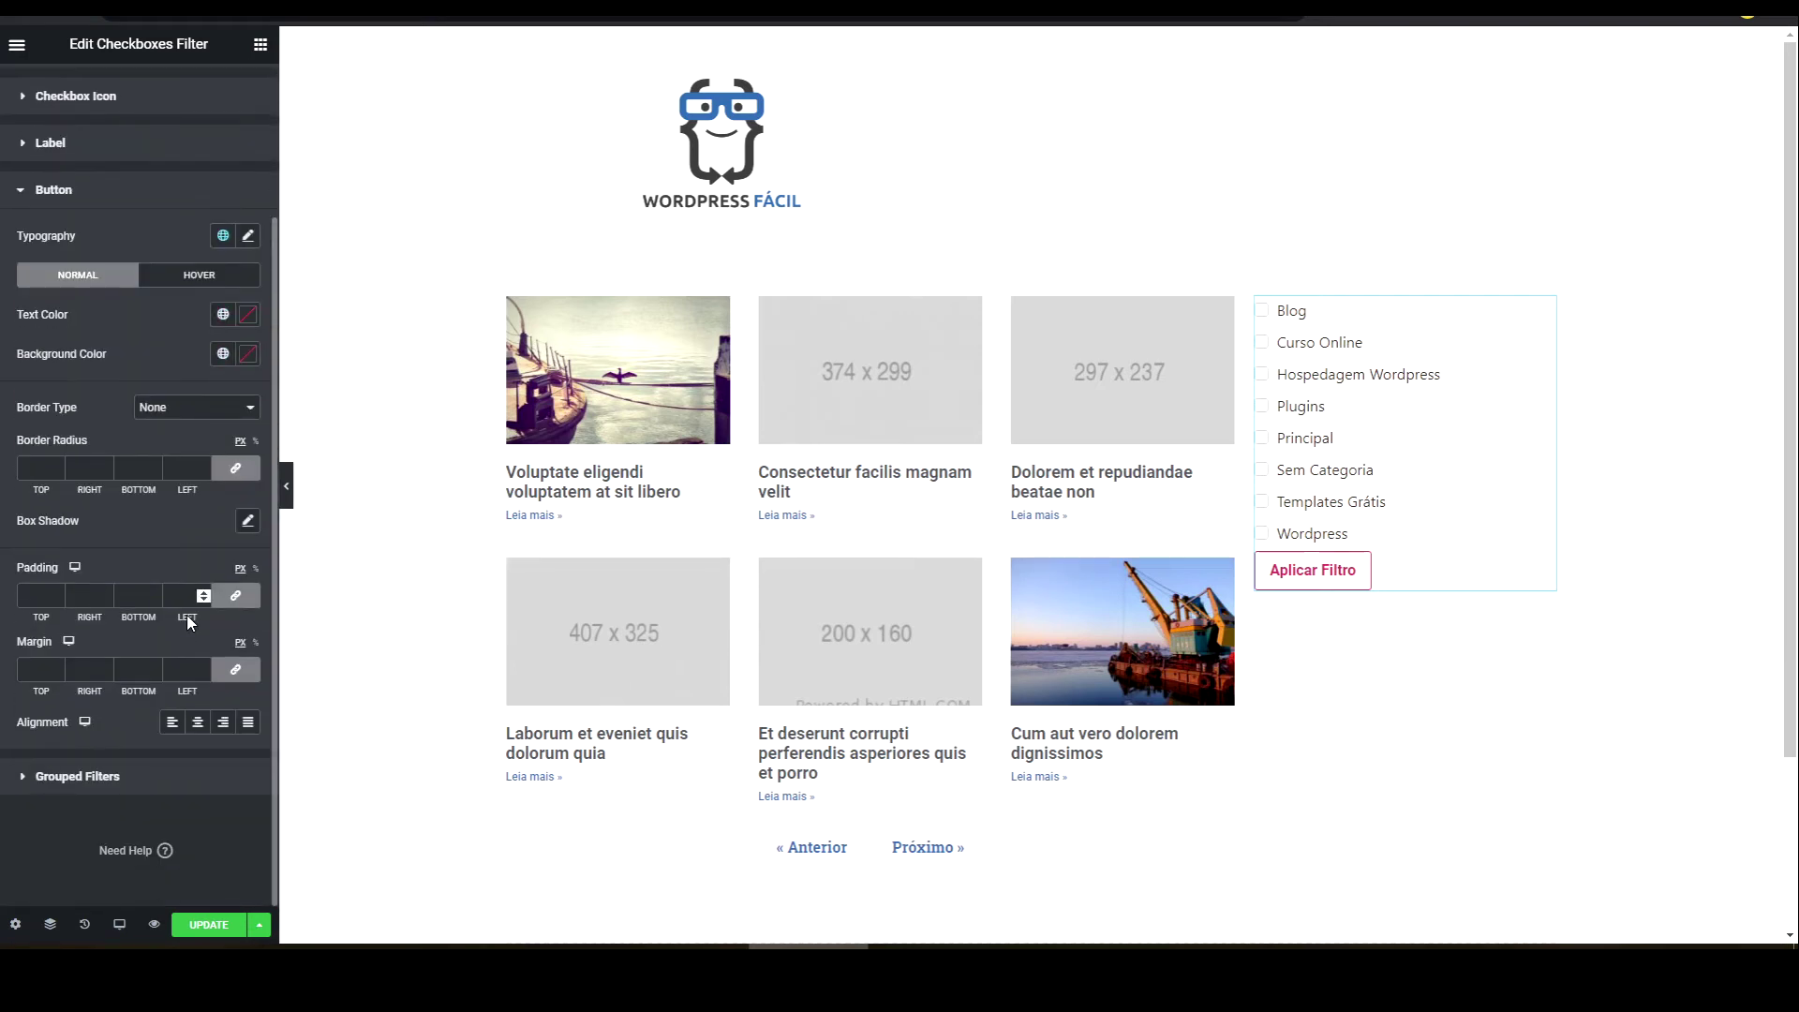
{"action": "left_click", "coordinate": [223, 363]}
{"action": "left_click", "coordinate": [113, 471]}
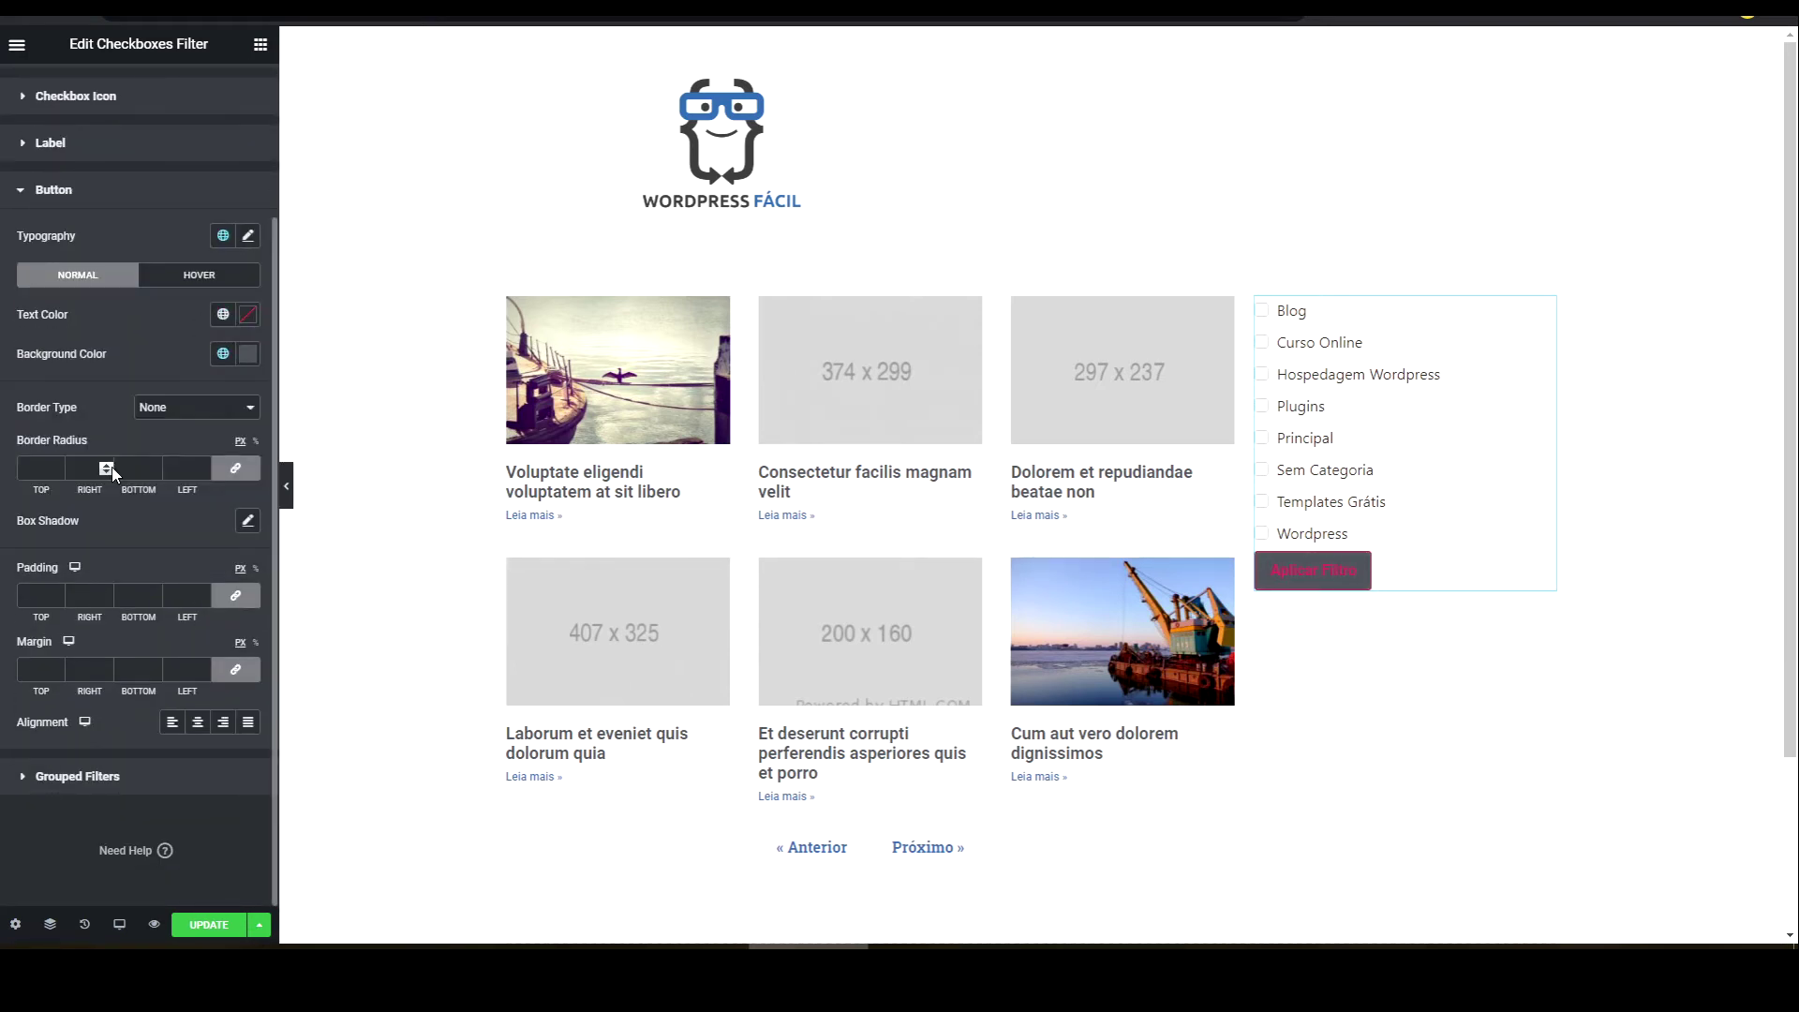
{"action": "left_click", "coordinate": [221, 316]}
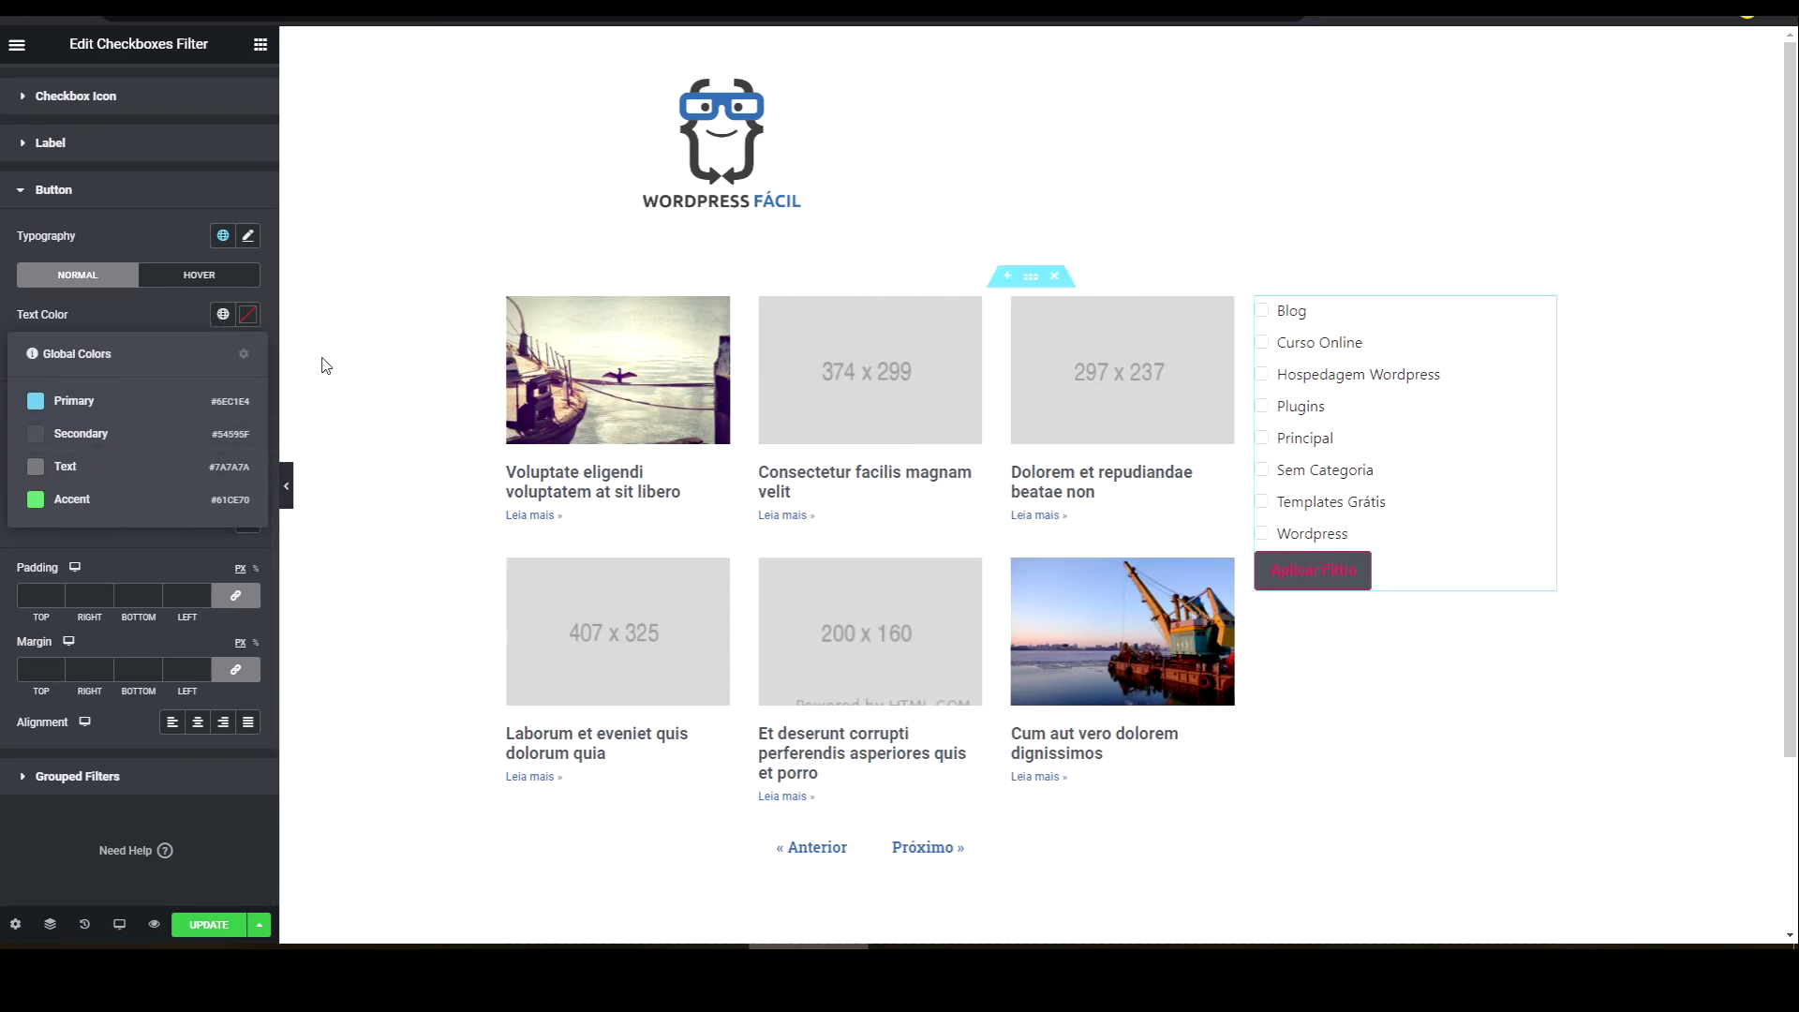
{"action": "left_click", "coordinate": [248, 317]}
{"action": "left_click_drag", "start_coordinate": [38, 389], "coordinate": [6, 379]}
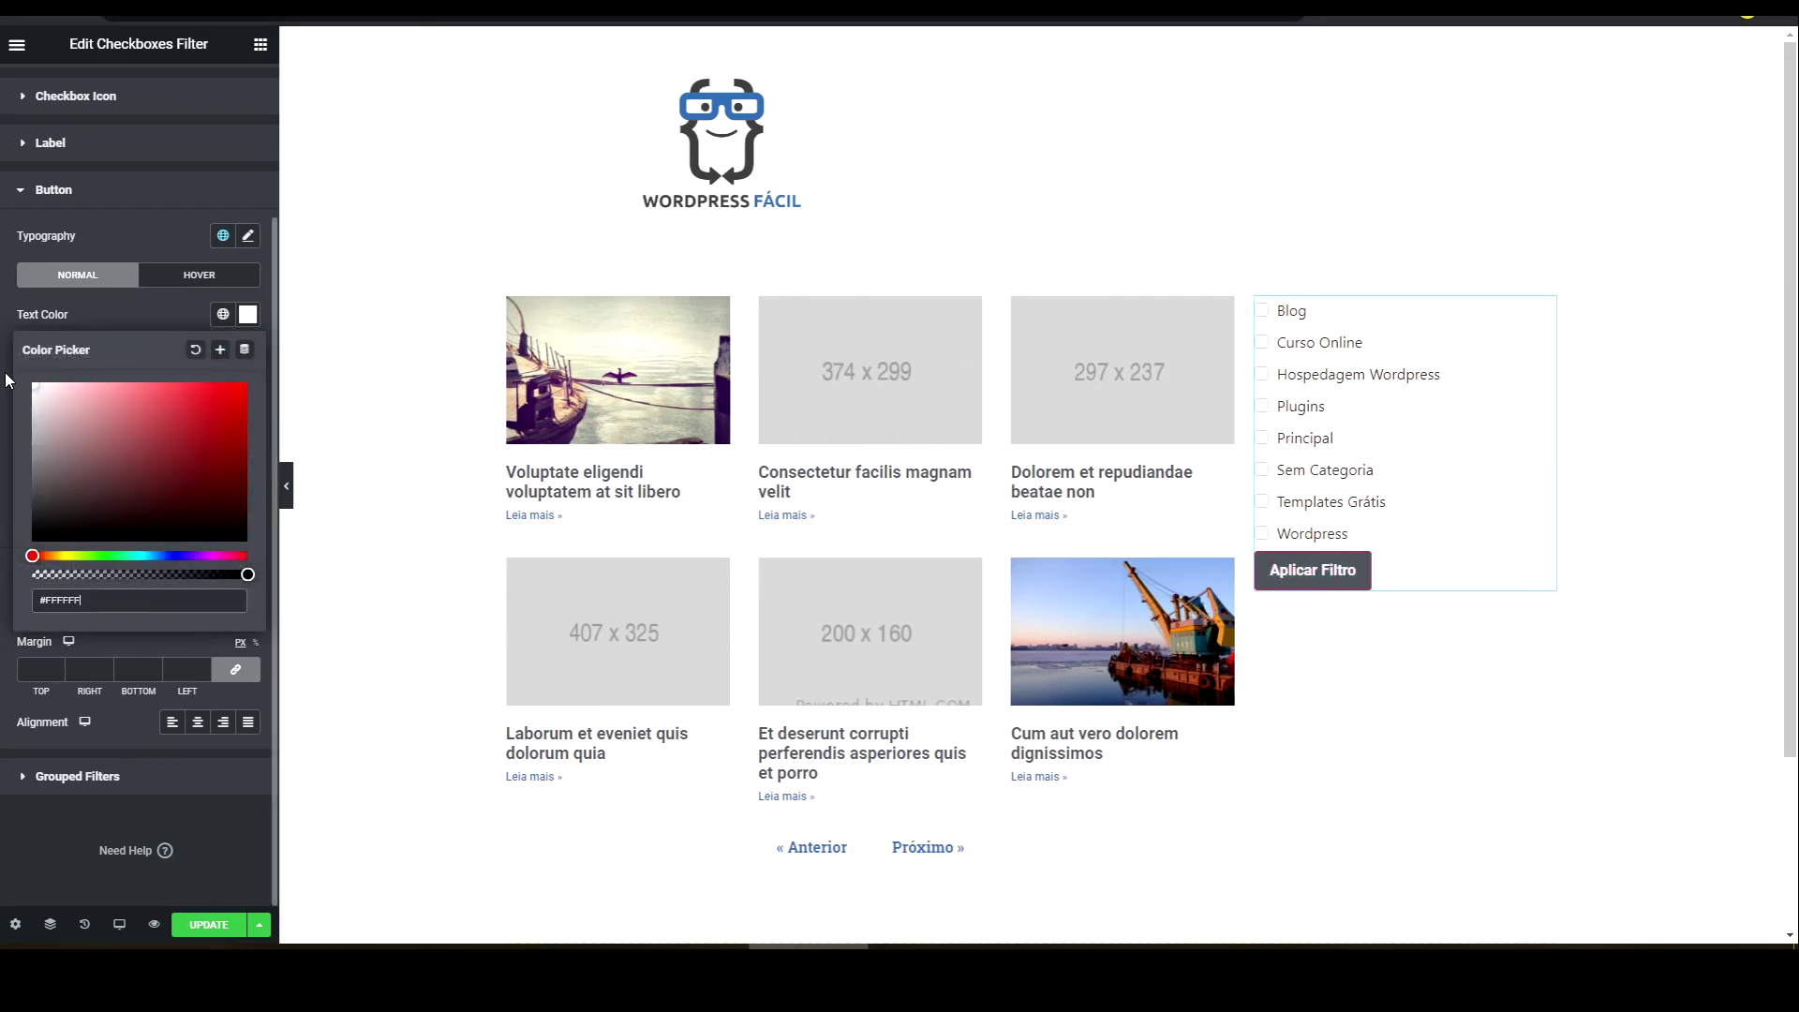
{"action": "left_click", "coordinate": [138, 313]}
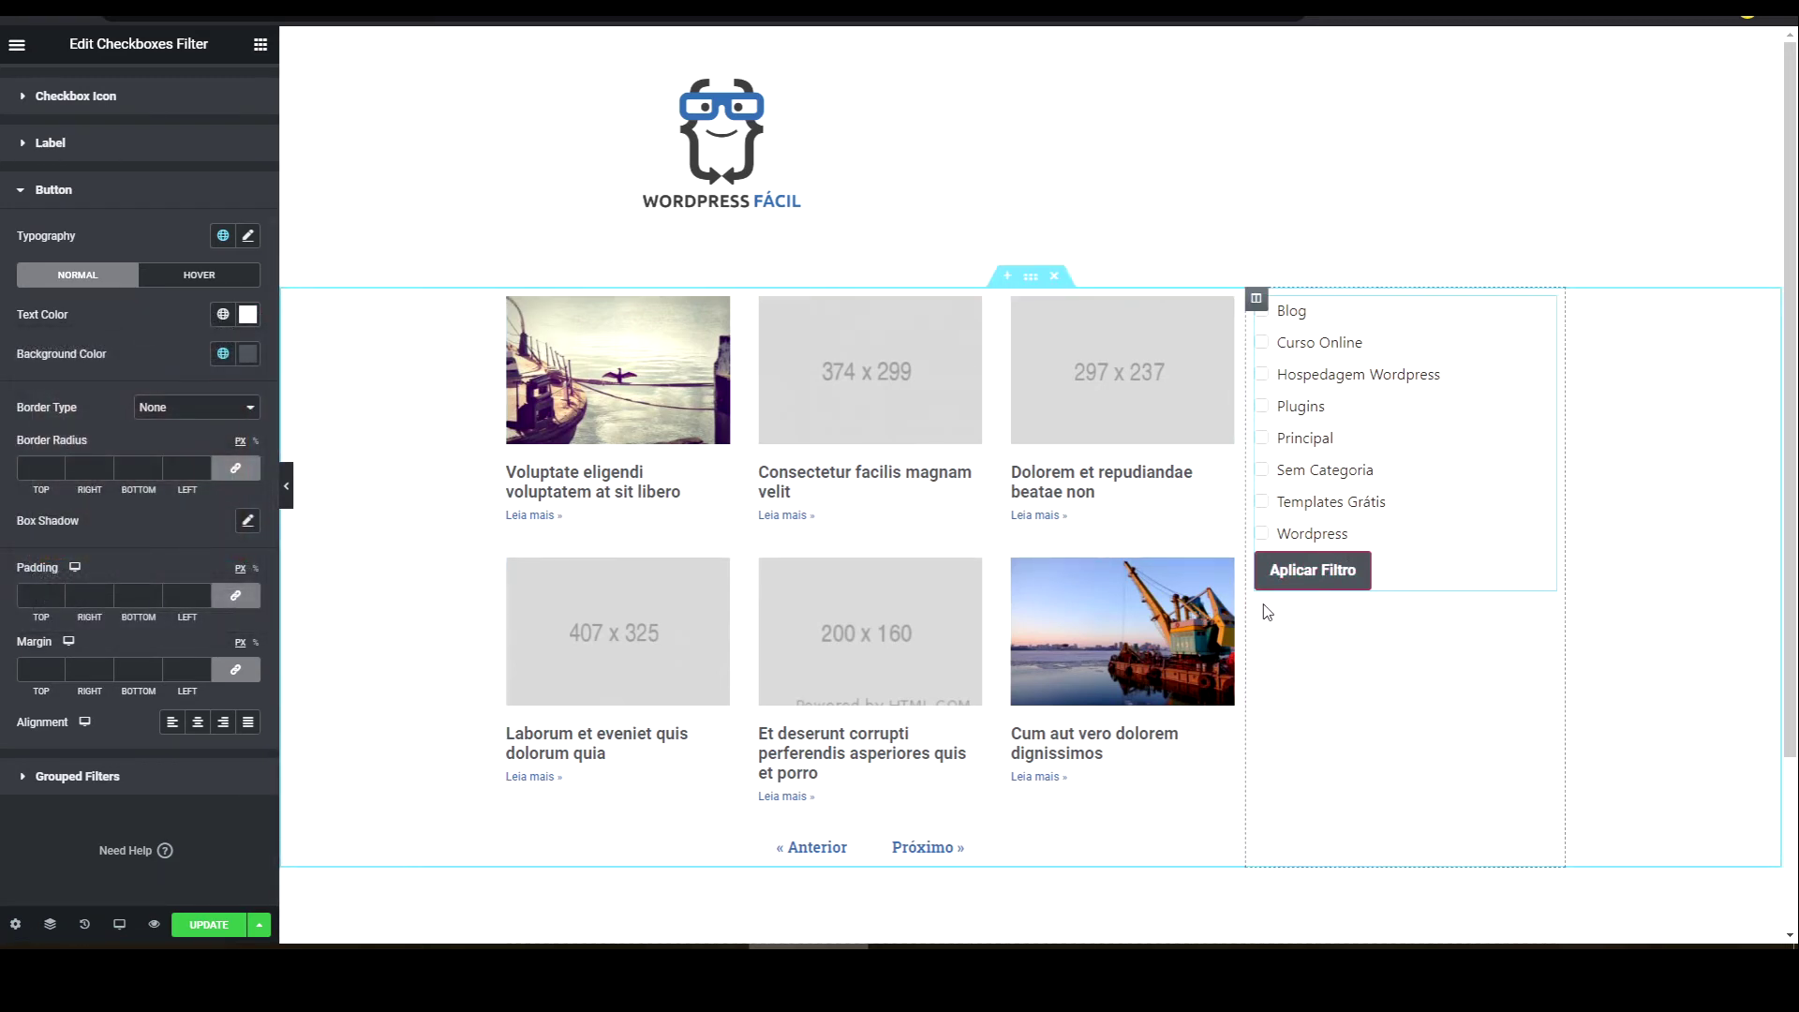
- Give the Aplicar Filtro button a Solid border with a width of 0 on all sides
{"action": "left_click", "coordinate": [170, 409]}
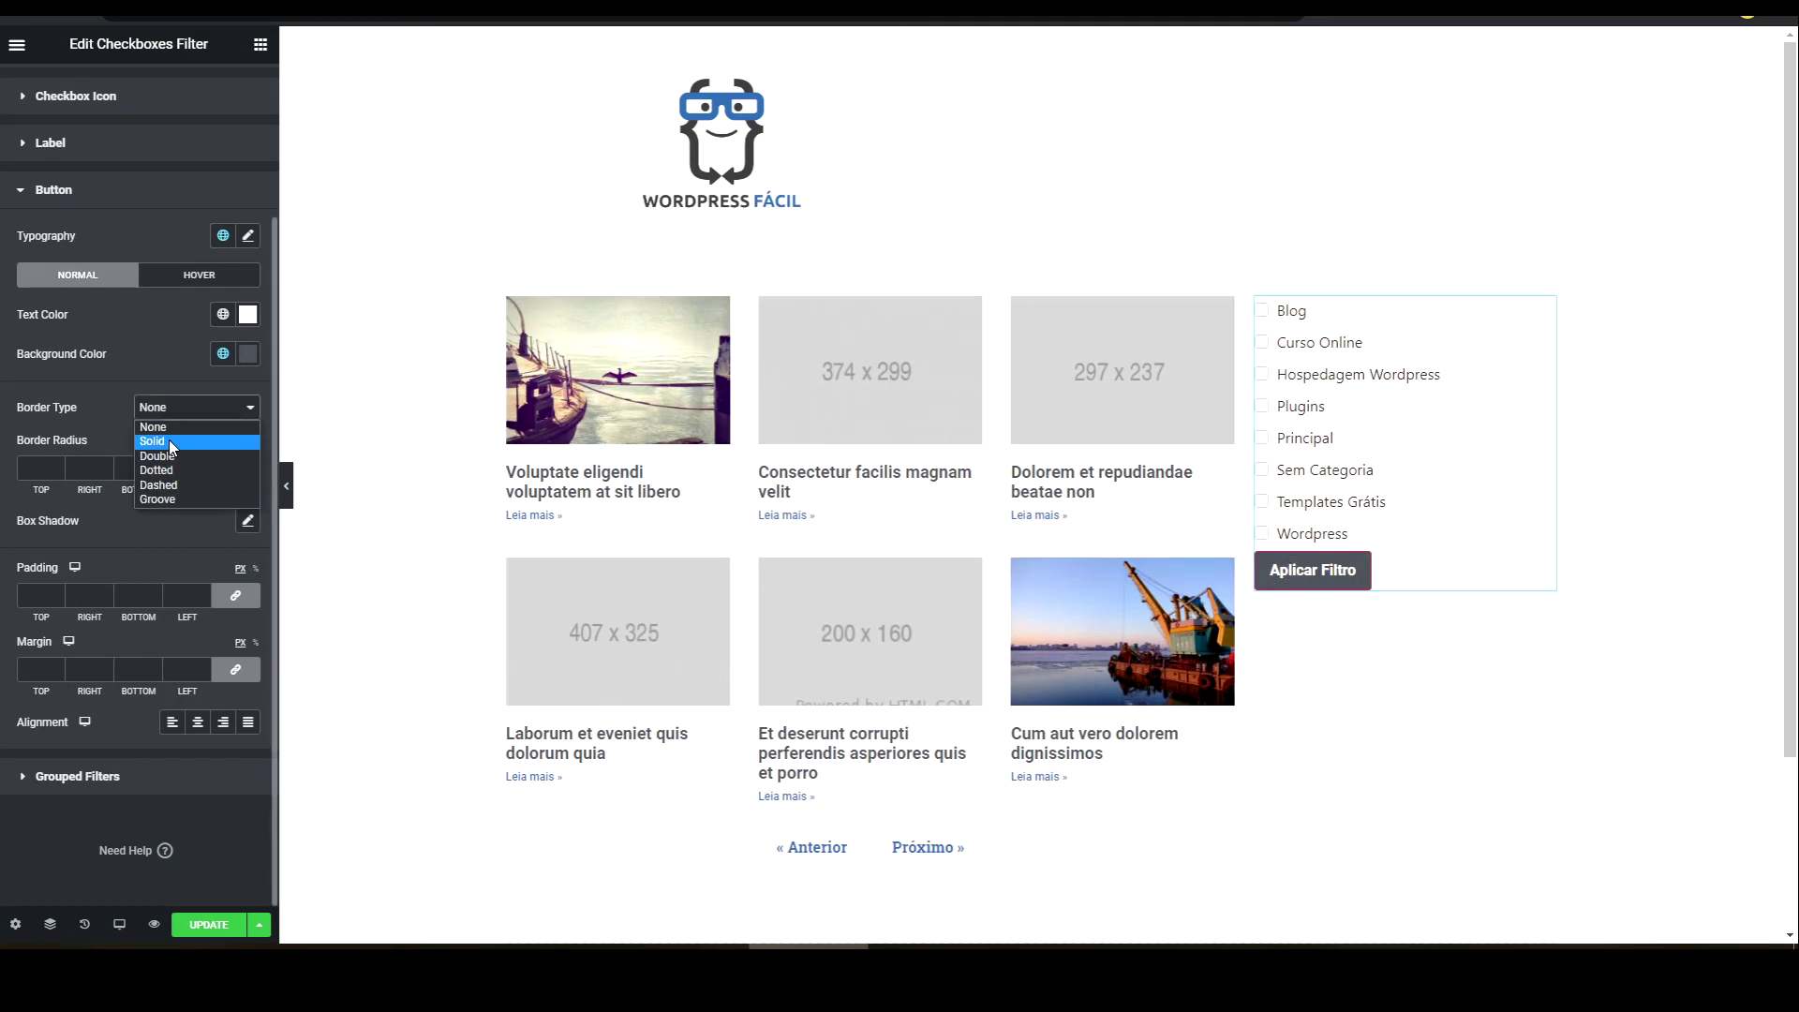
{"action": "left_click", "coordinate": [169, 441]}
{"action": "left_click", "coordinate": [236, 468]}
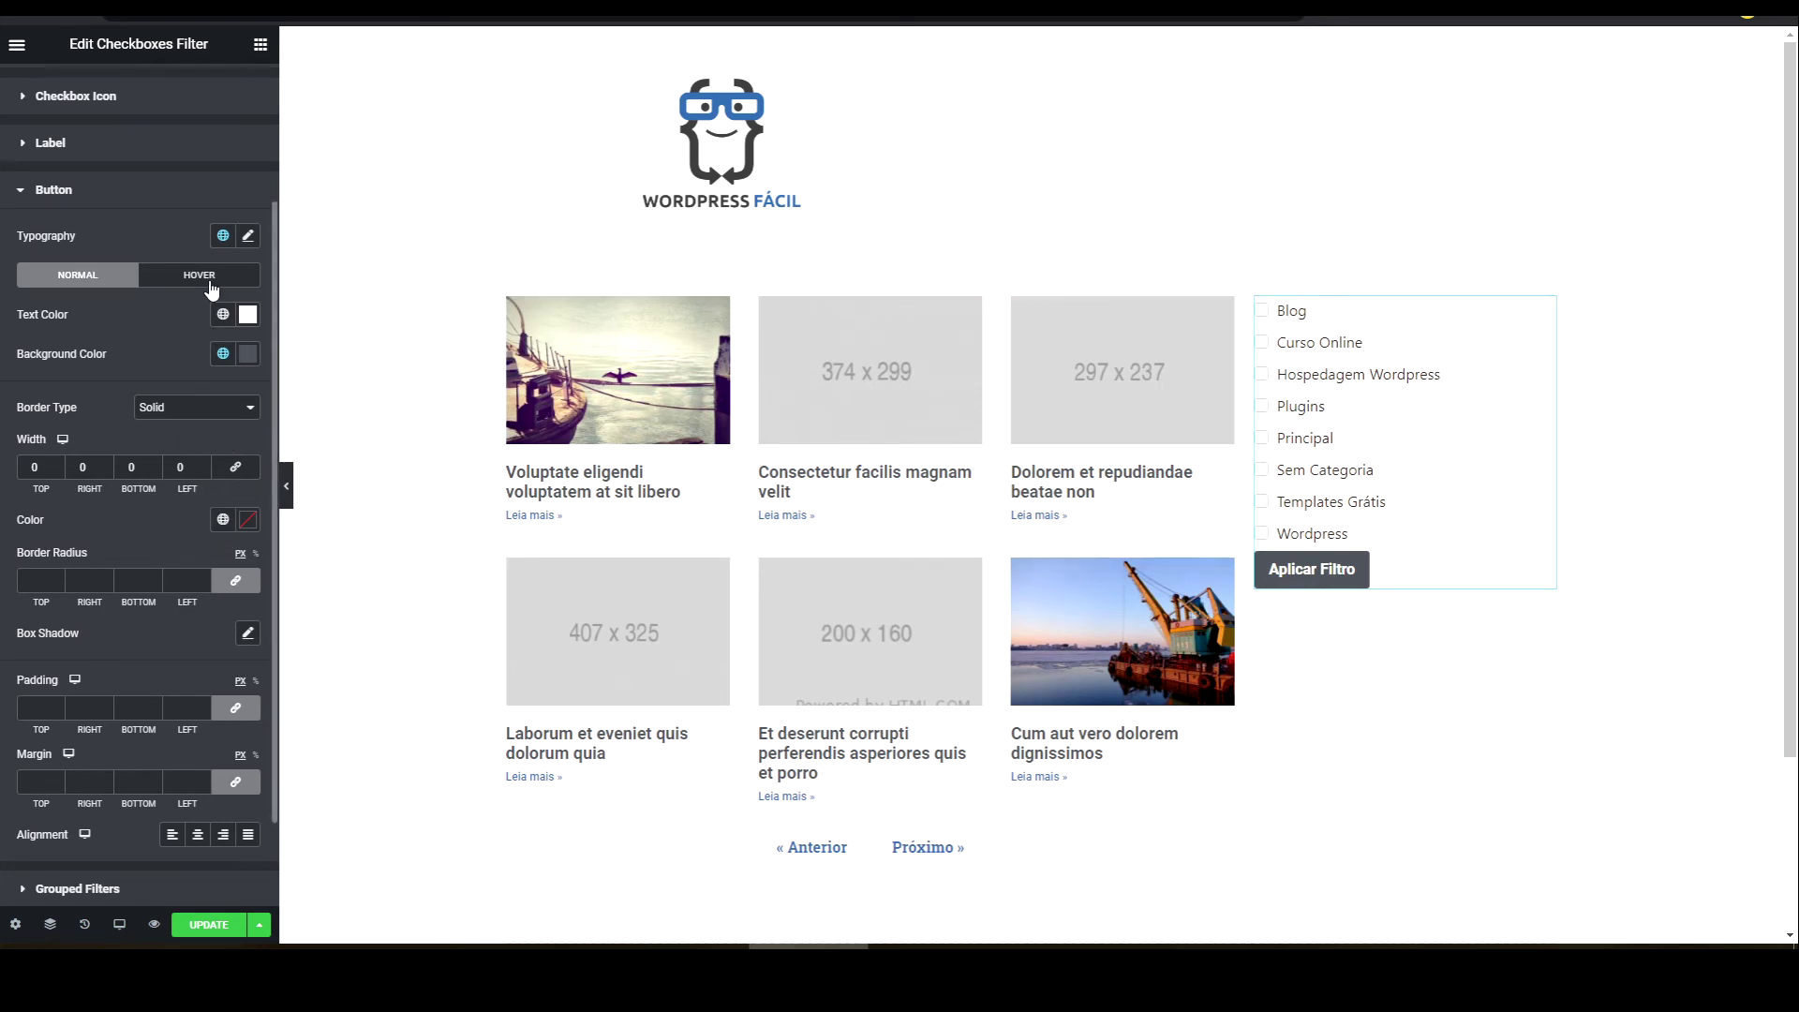
- Set the Aplicar Filtro button's hover background to the Text global color and save the page
{"action": "left_click", "coordinate": [200, 276]}
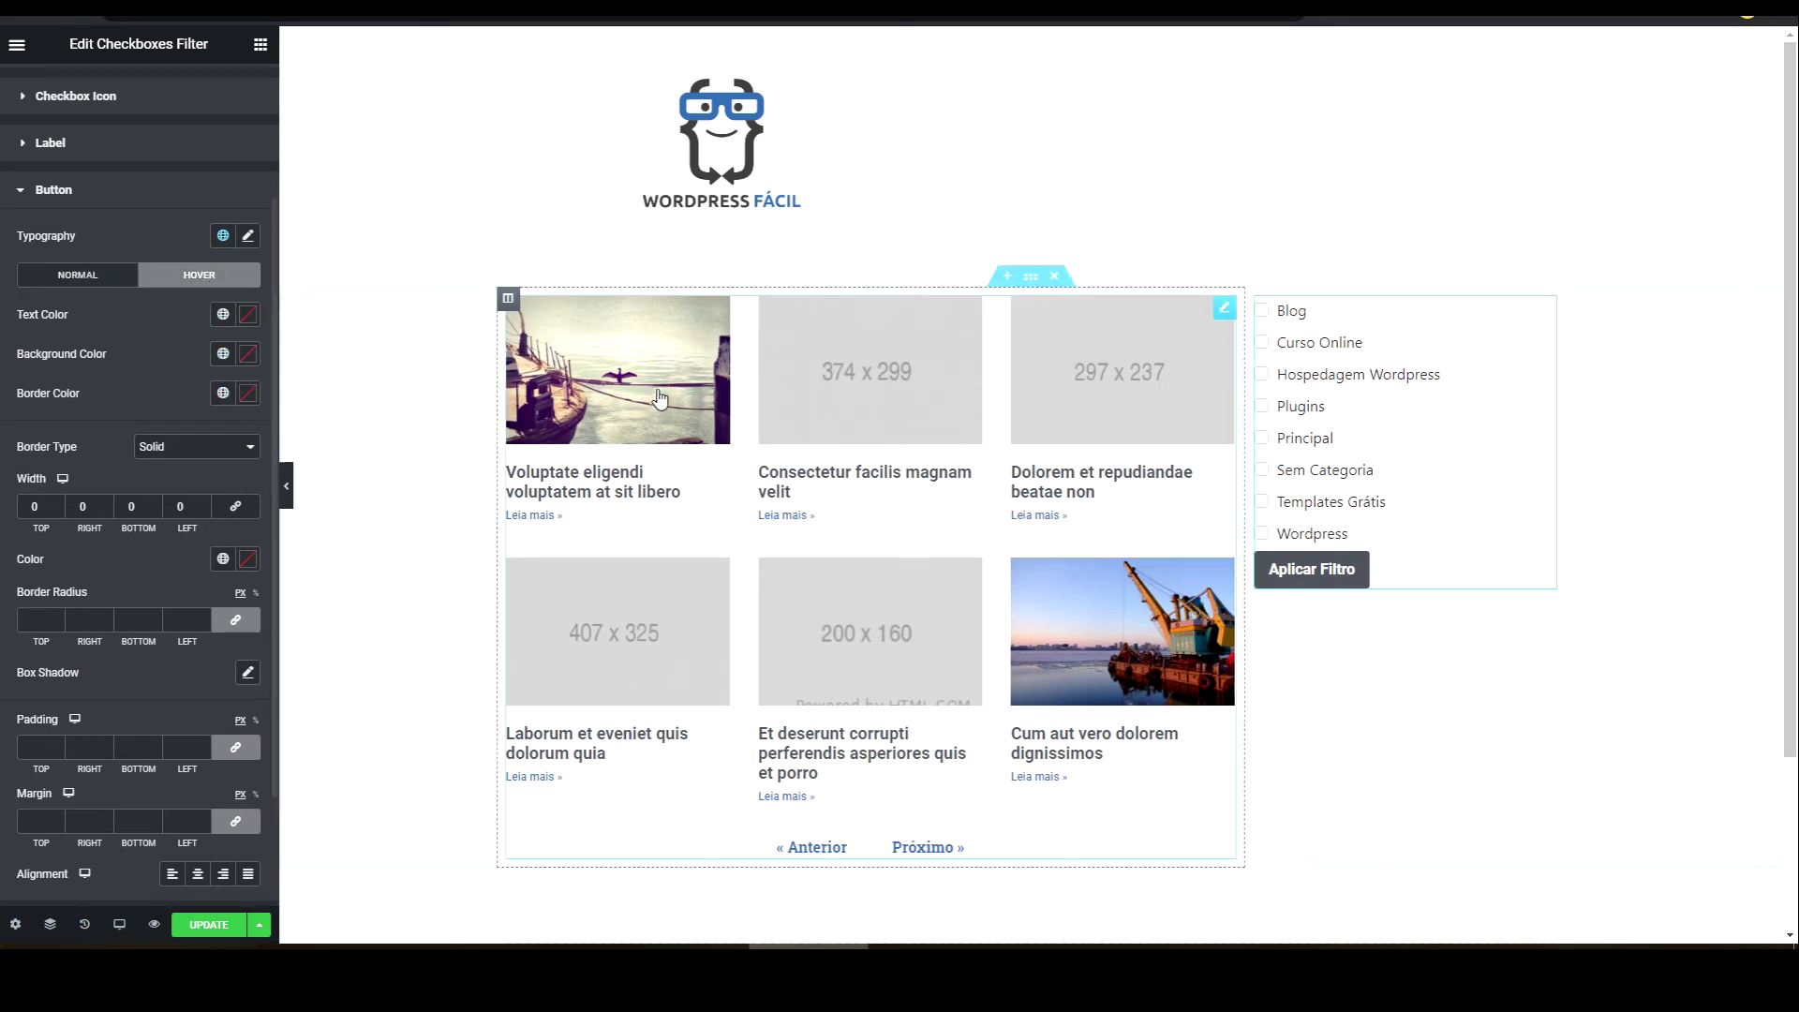
{"action": "left_click", "coordinate": [223, 354]}
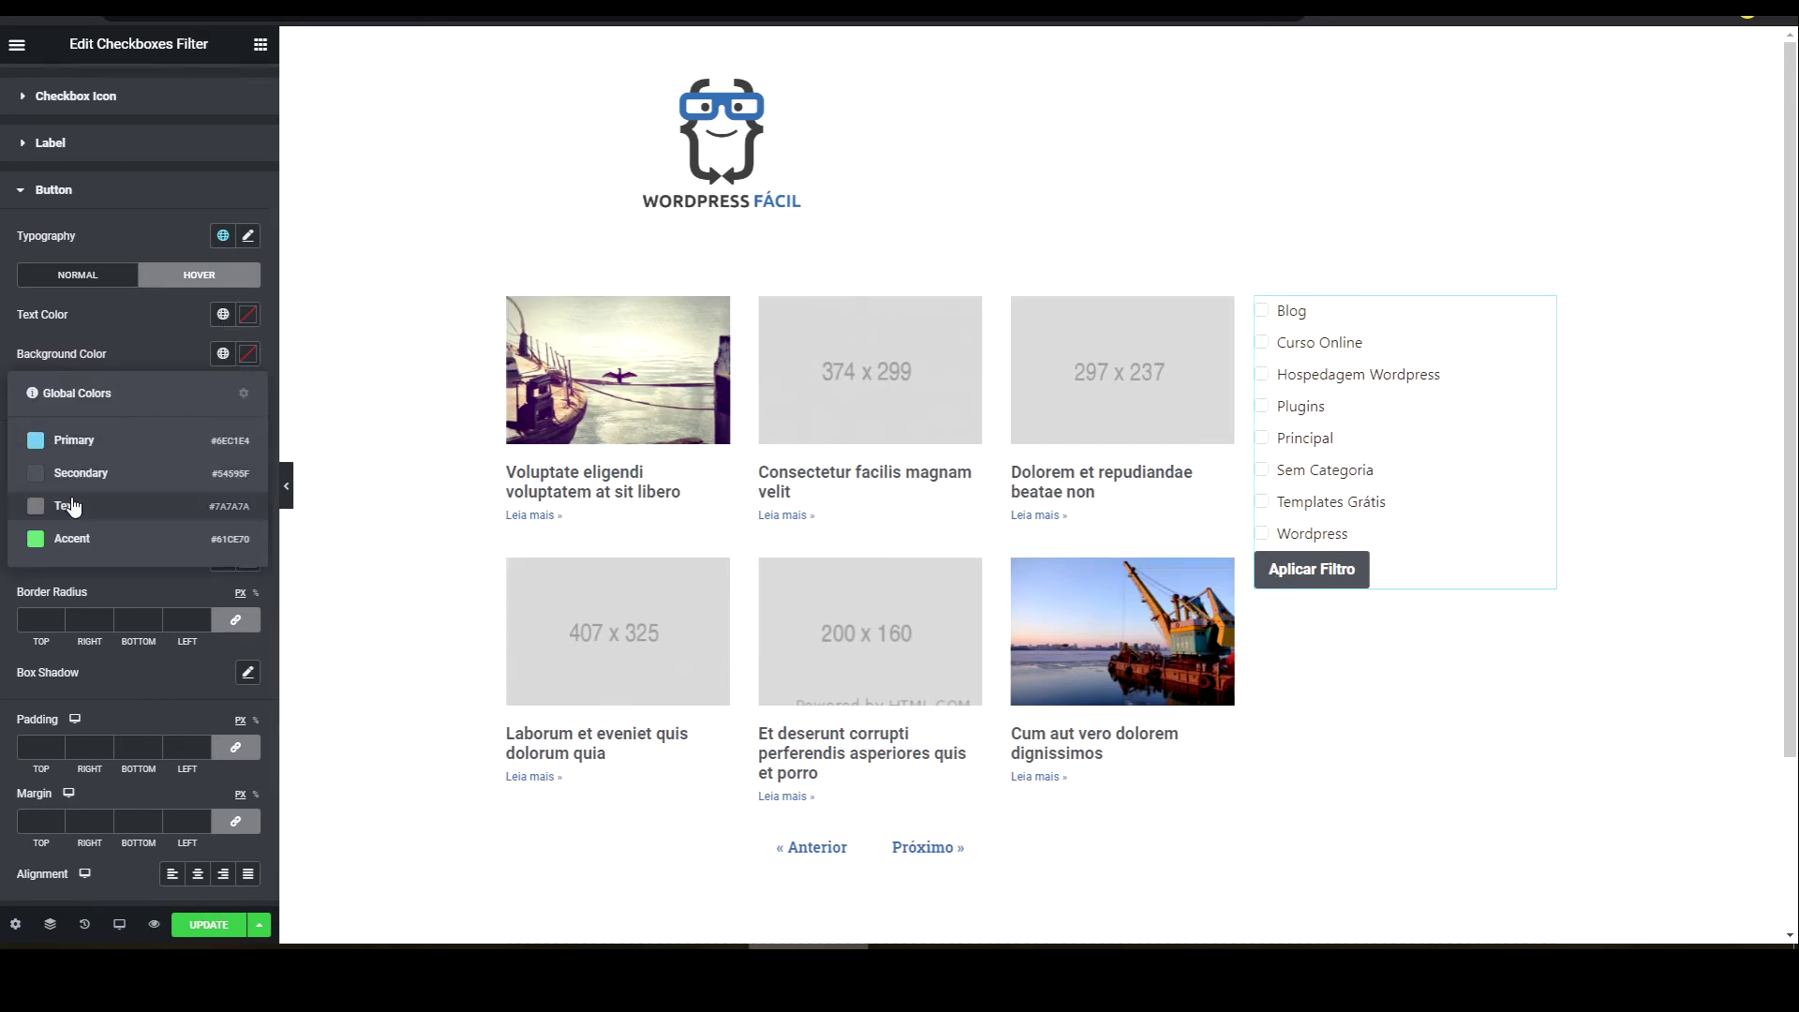
{"action": "left_click", "coordinate": [68, 498]}
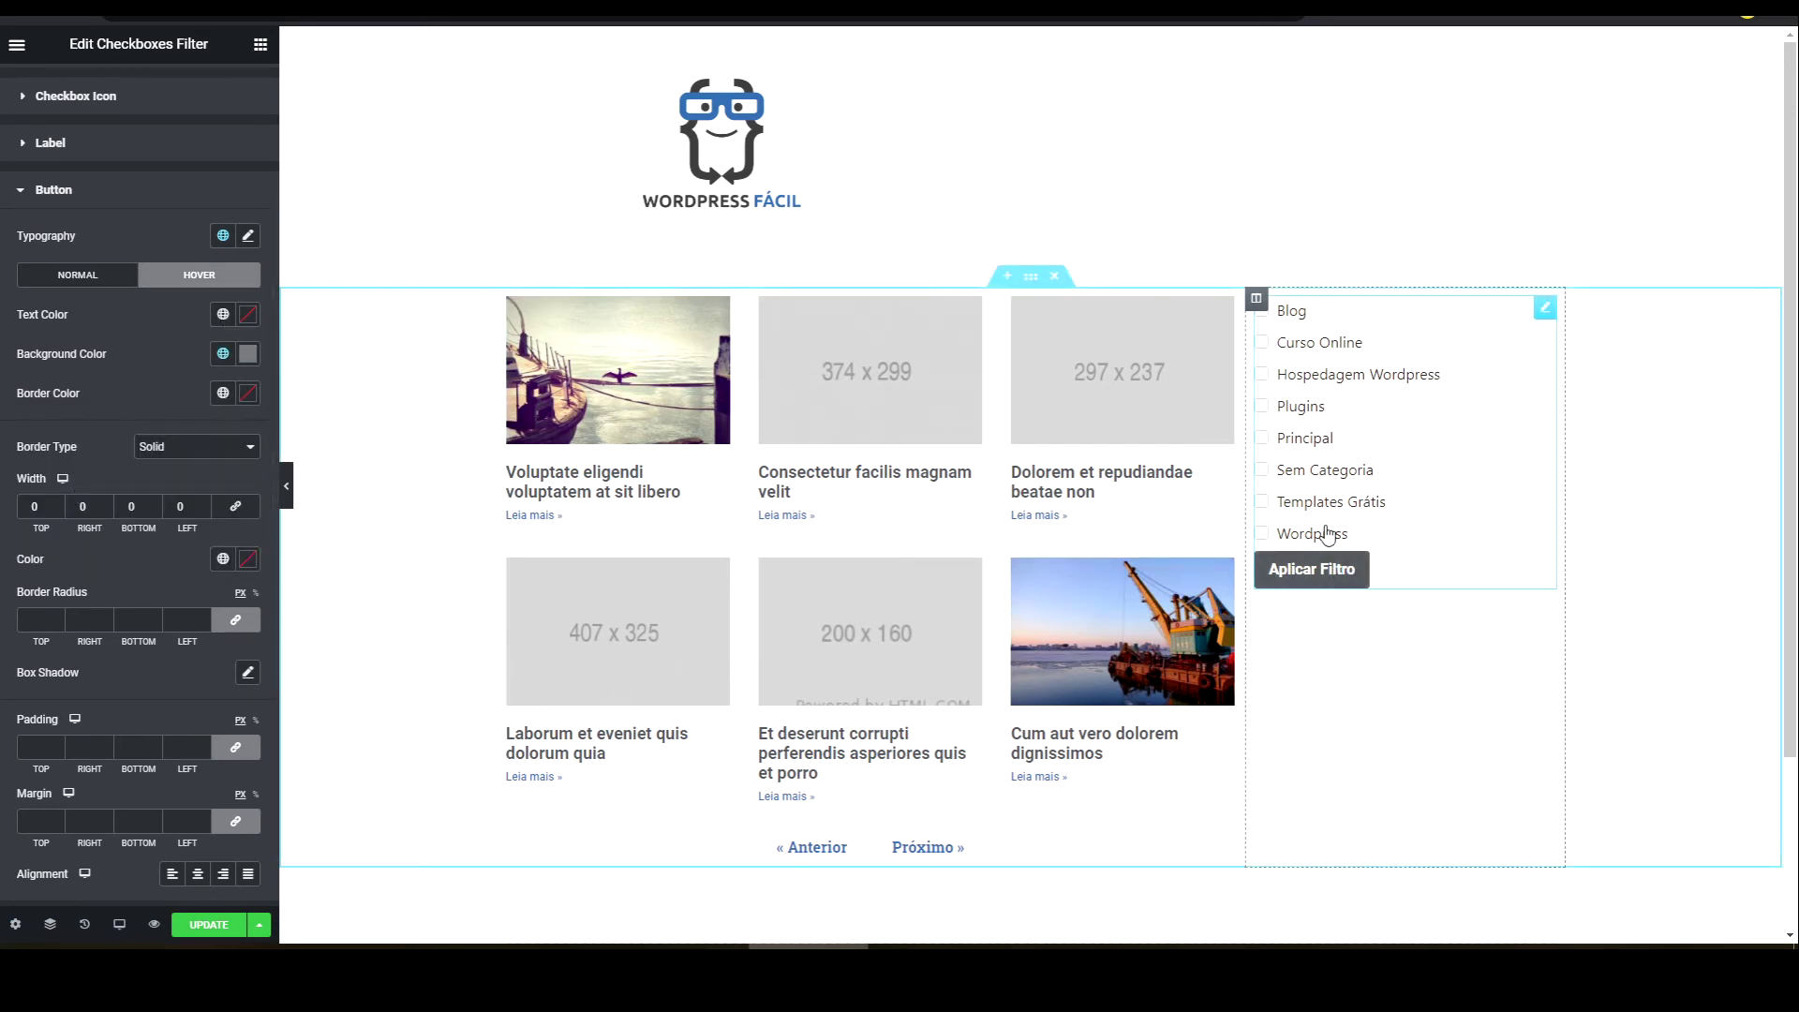
{"action": "left_click", "coordinate": [208, 925]}
{"action": "scroll", "coordinate": [187, 256], "scroll_direction": "up", "scroll_amount": 2}
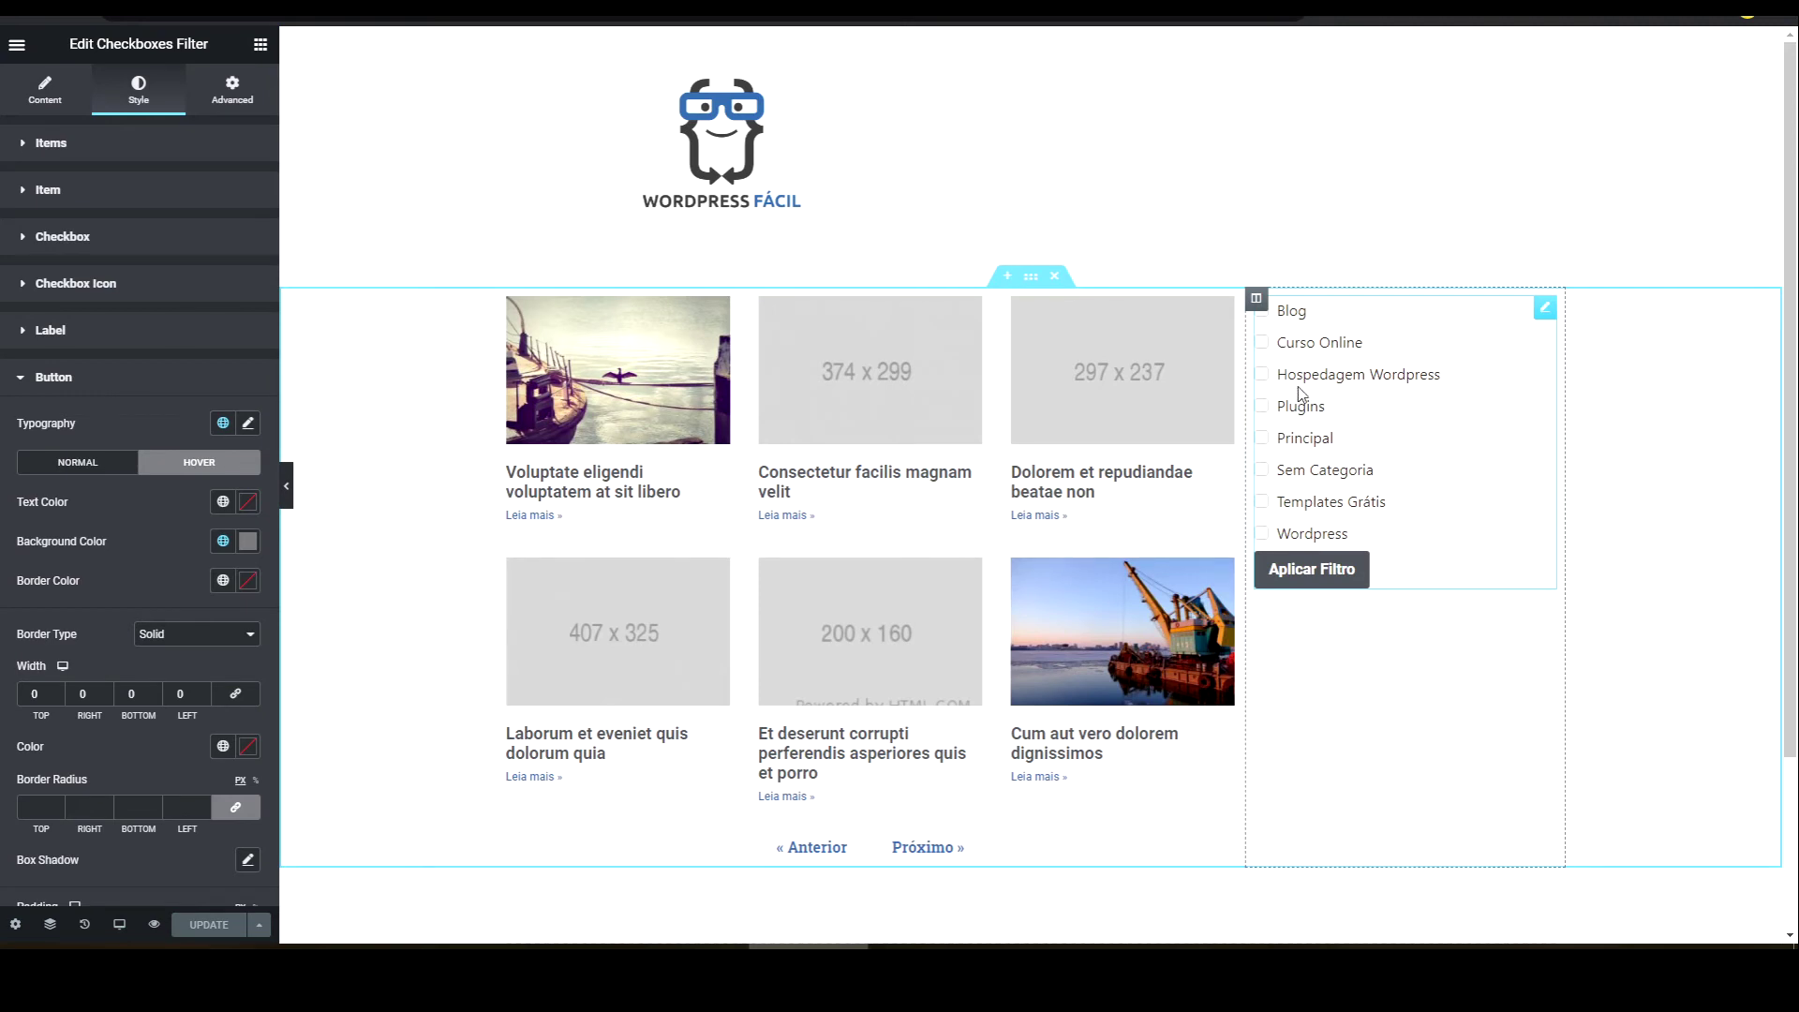
- Reload the live posts page, try several category checkboxes, and apply the filter with only Plugins checked
{"action": "key", "text": "ctrl+Tab"}
{"action": "key", "text": "F5"}
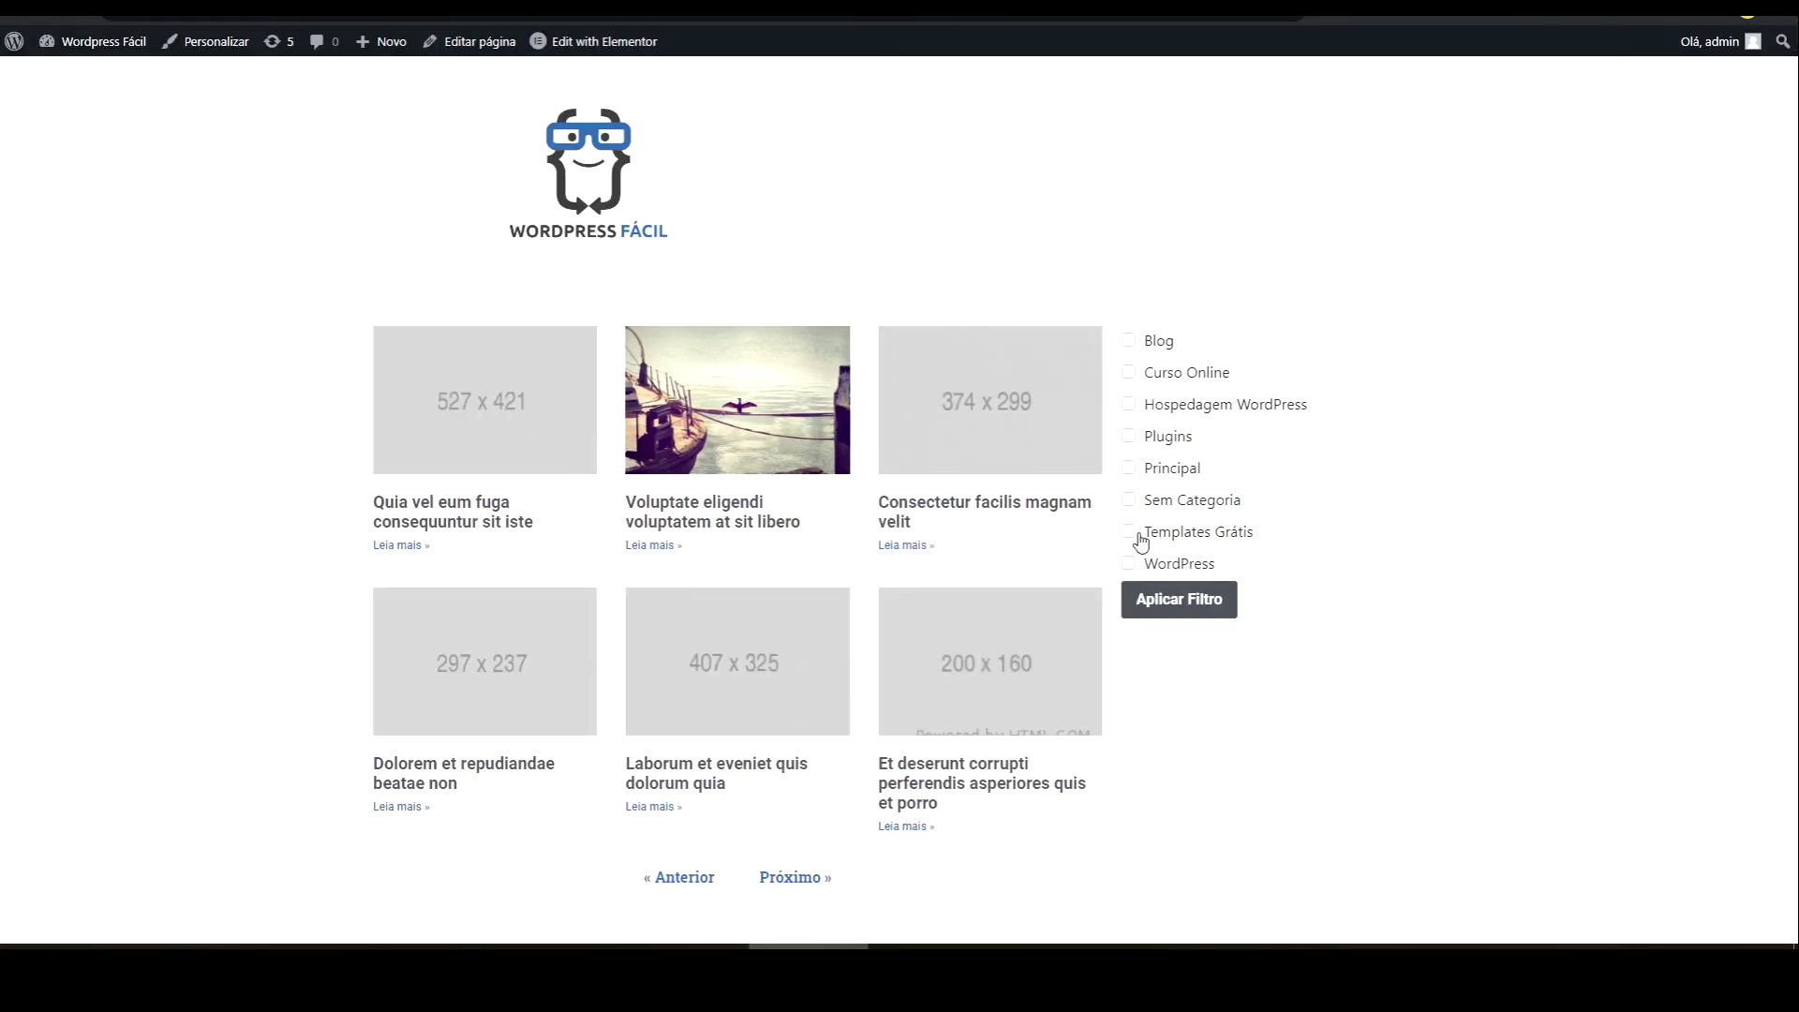
{"action": "left_click", "coordinate": [1128, 531]}
{"action": "left_click", "coordinate": [1128, 469]}
{"action": "left_click", "coordinate": [1128, 437]}
{"action": "left_click", "coordinate": [1128, 405]}
{"action": "left_click", "coordinate": [1128, 372]}
{"action": "left_click", "coordinate": [1129, 342]}
{"action": "left_click", "coordinate": [1128, 373]}
{"action": "left_click", "coordinate": [1128, 405]}
{"action": "left_click", "coordinate": [1128, 531]}
{"action": "left_click", "coordinate": [1173, 600]}
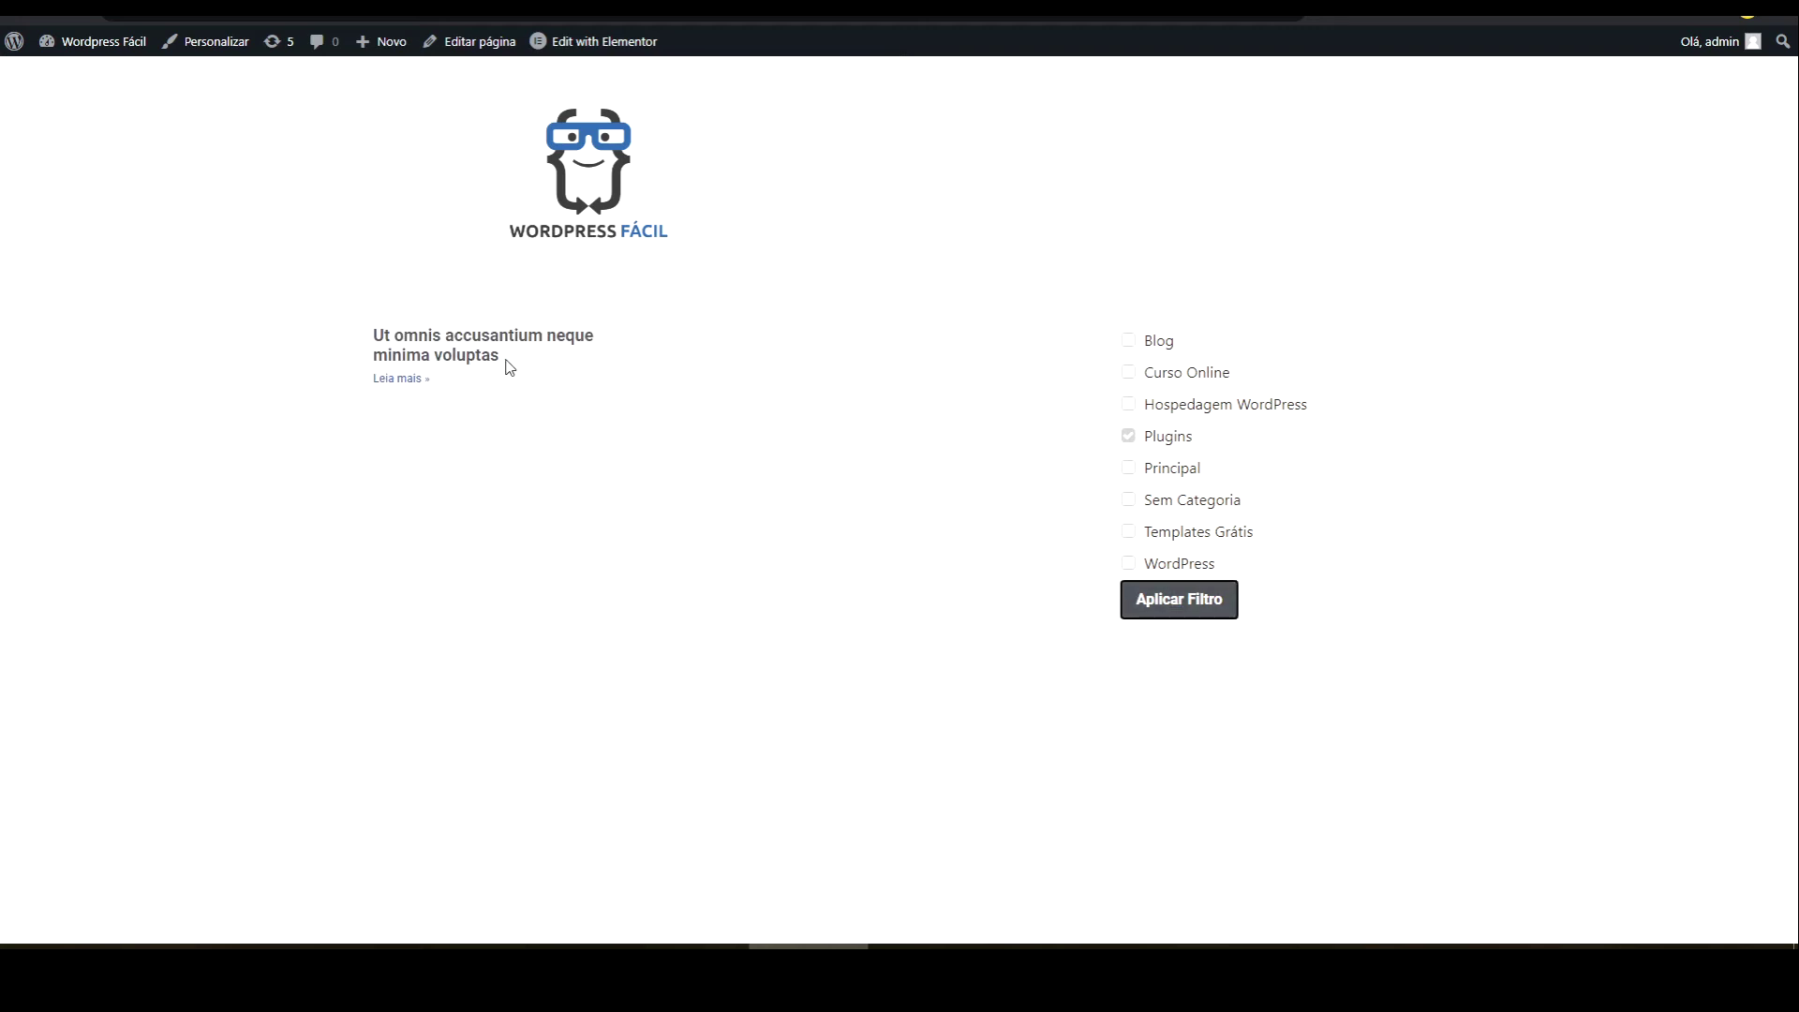
- Change the Filtro de Categorias filter type to Select with the placeholder "Selecione as Categorias", and save the filter
{"action": "key", "text": "ctrl+Tab"}
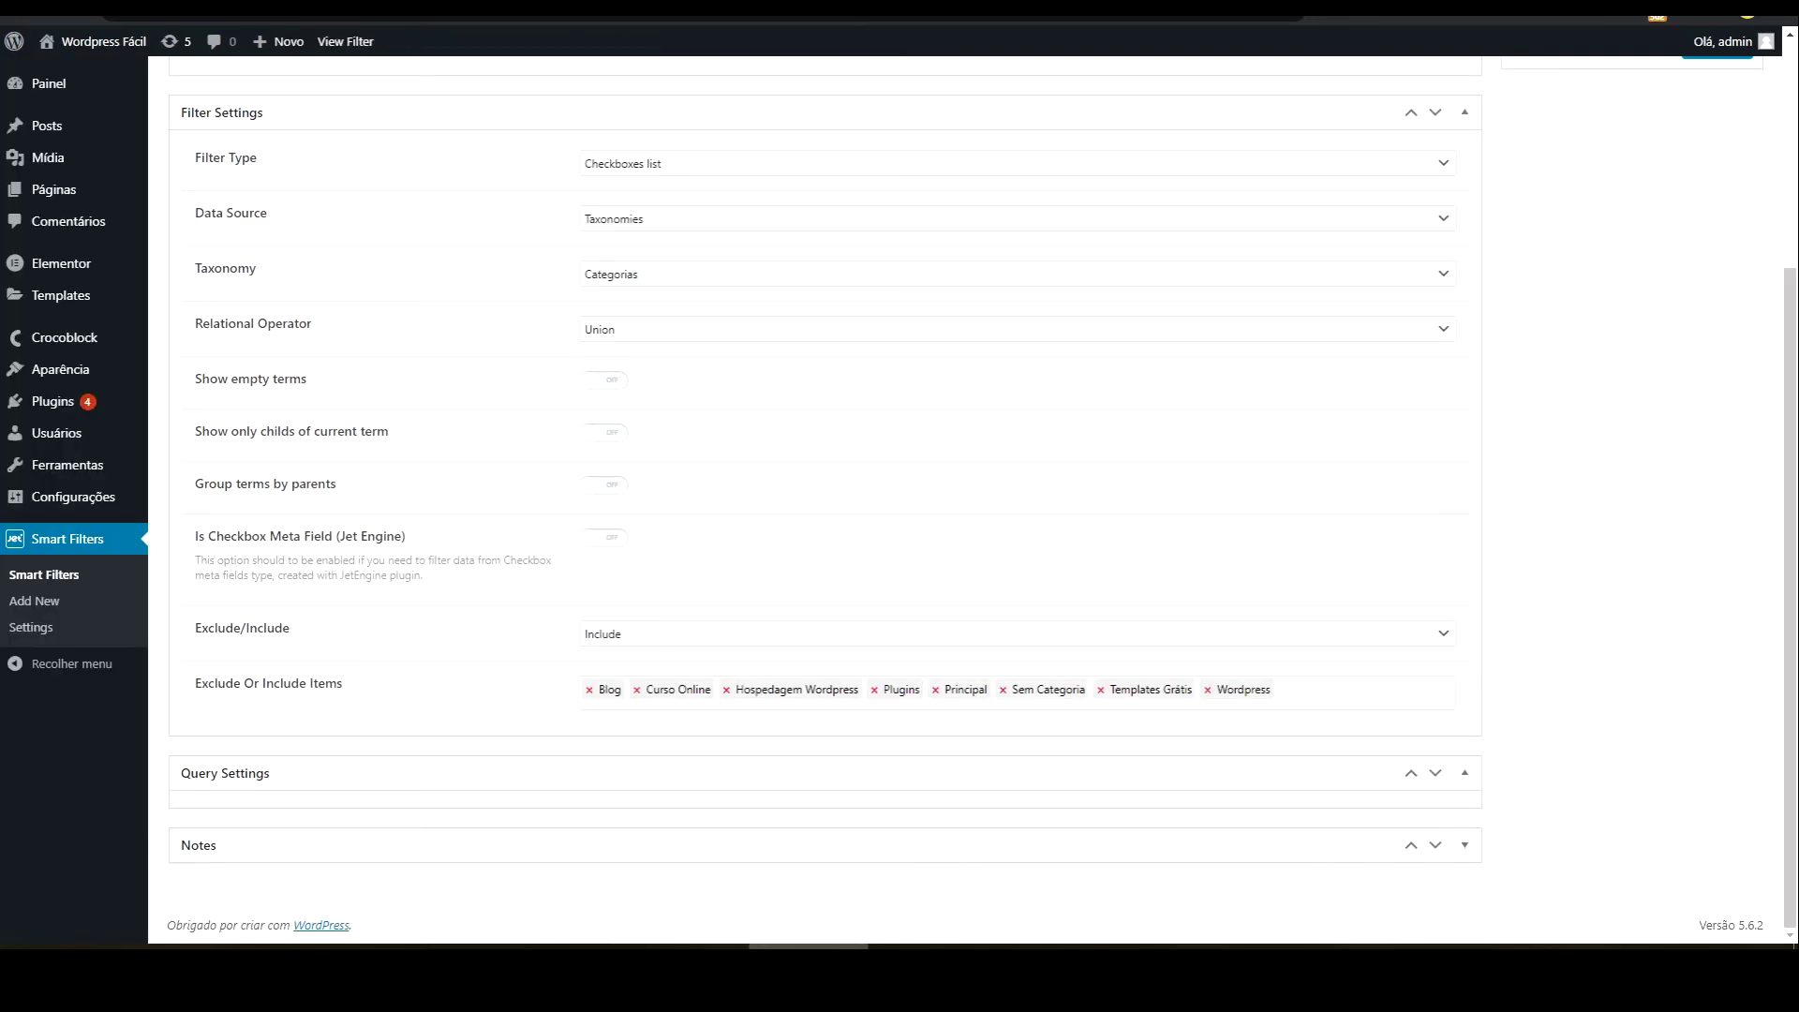
{"action": "left_click", "coordinate": [655, 165]}
{"action": "key", "text": "Escape"}
{"action": "key", "text": "Down"}
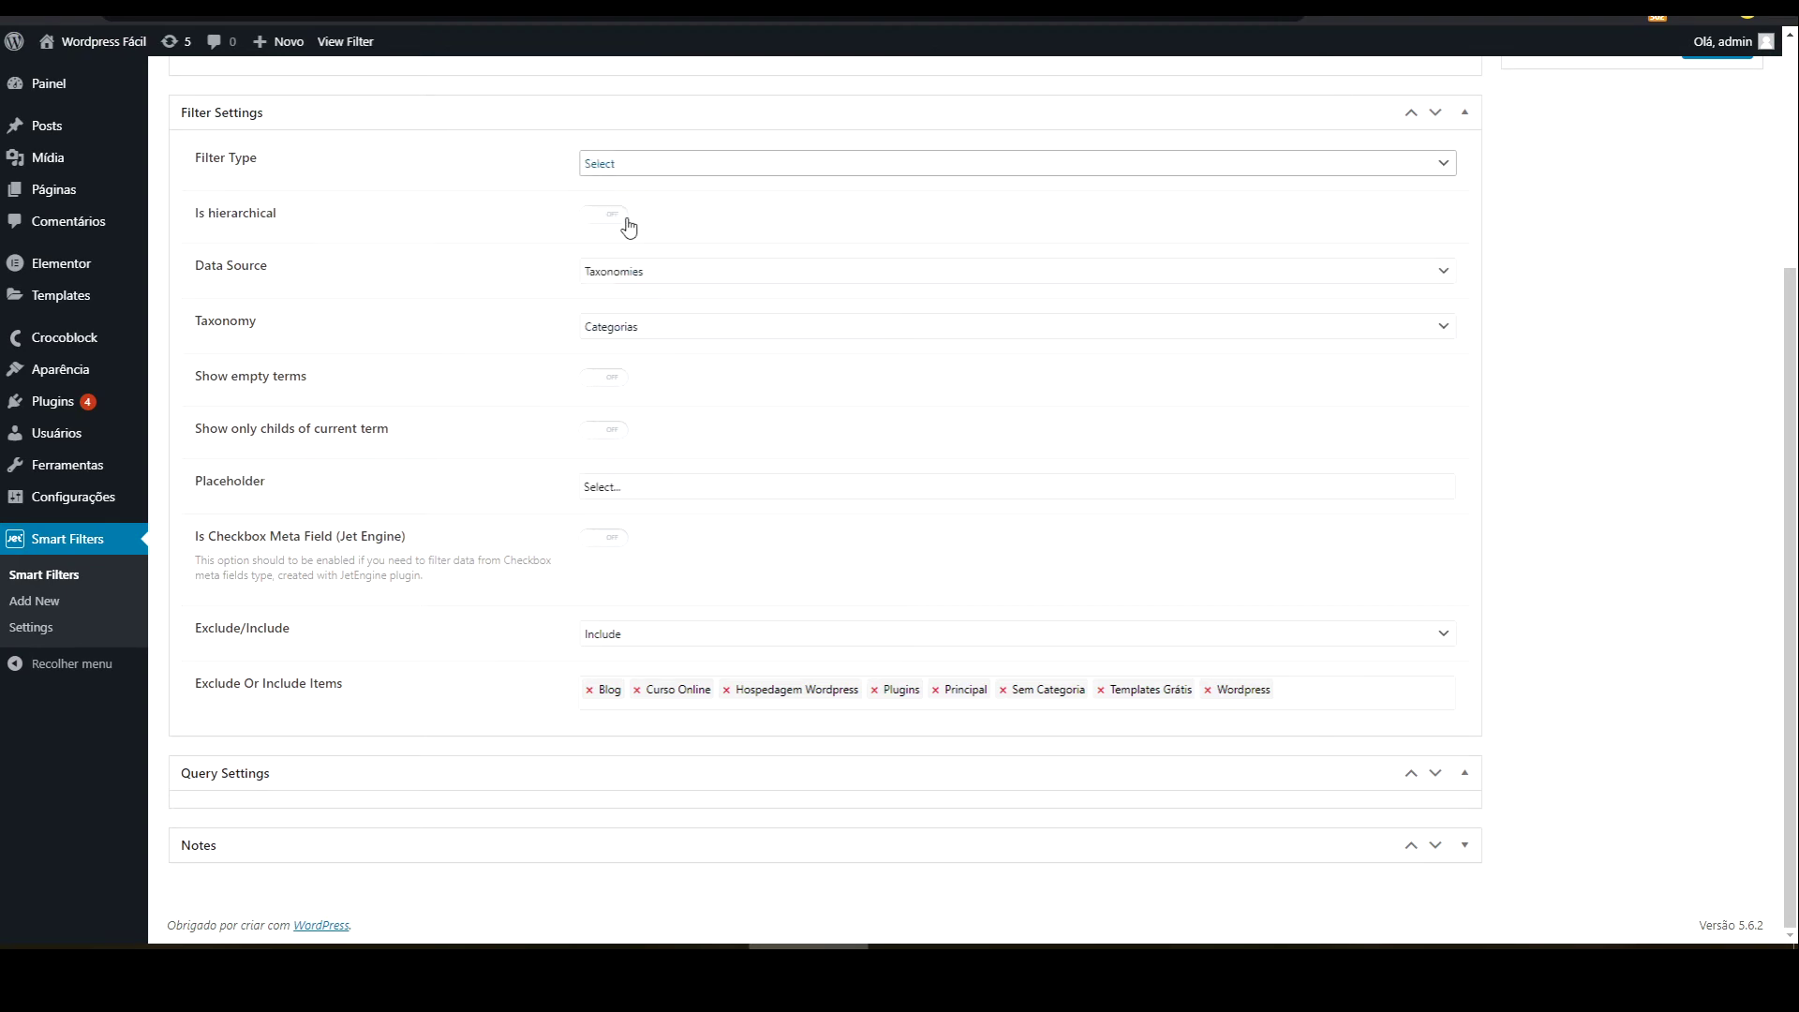
{"action": "left_click", "coordinate": [639, 491]}
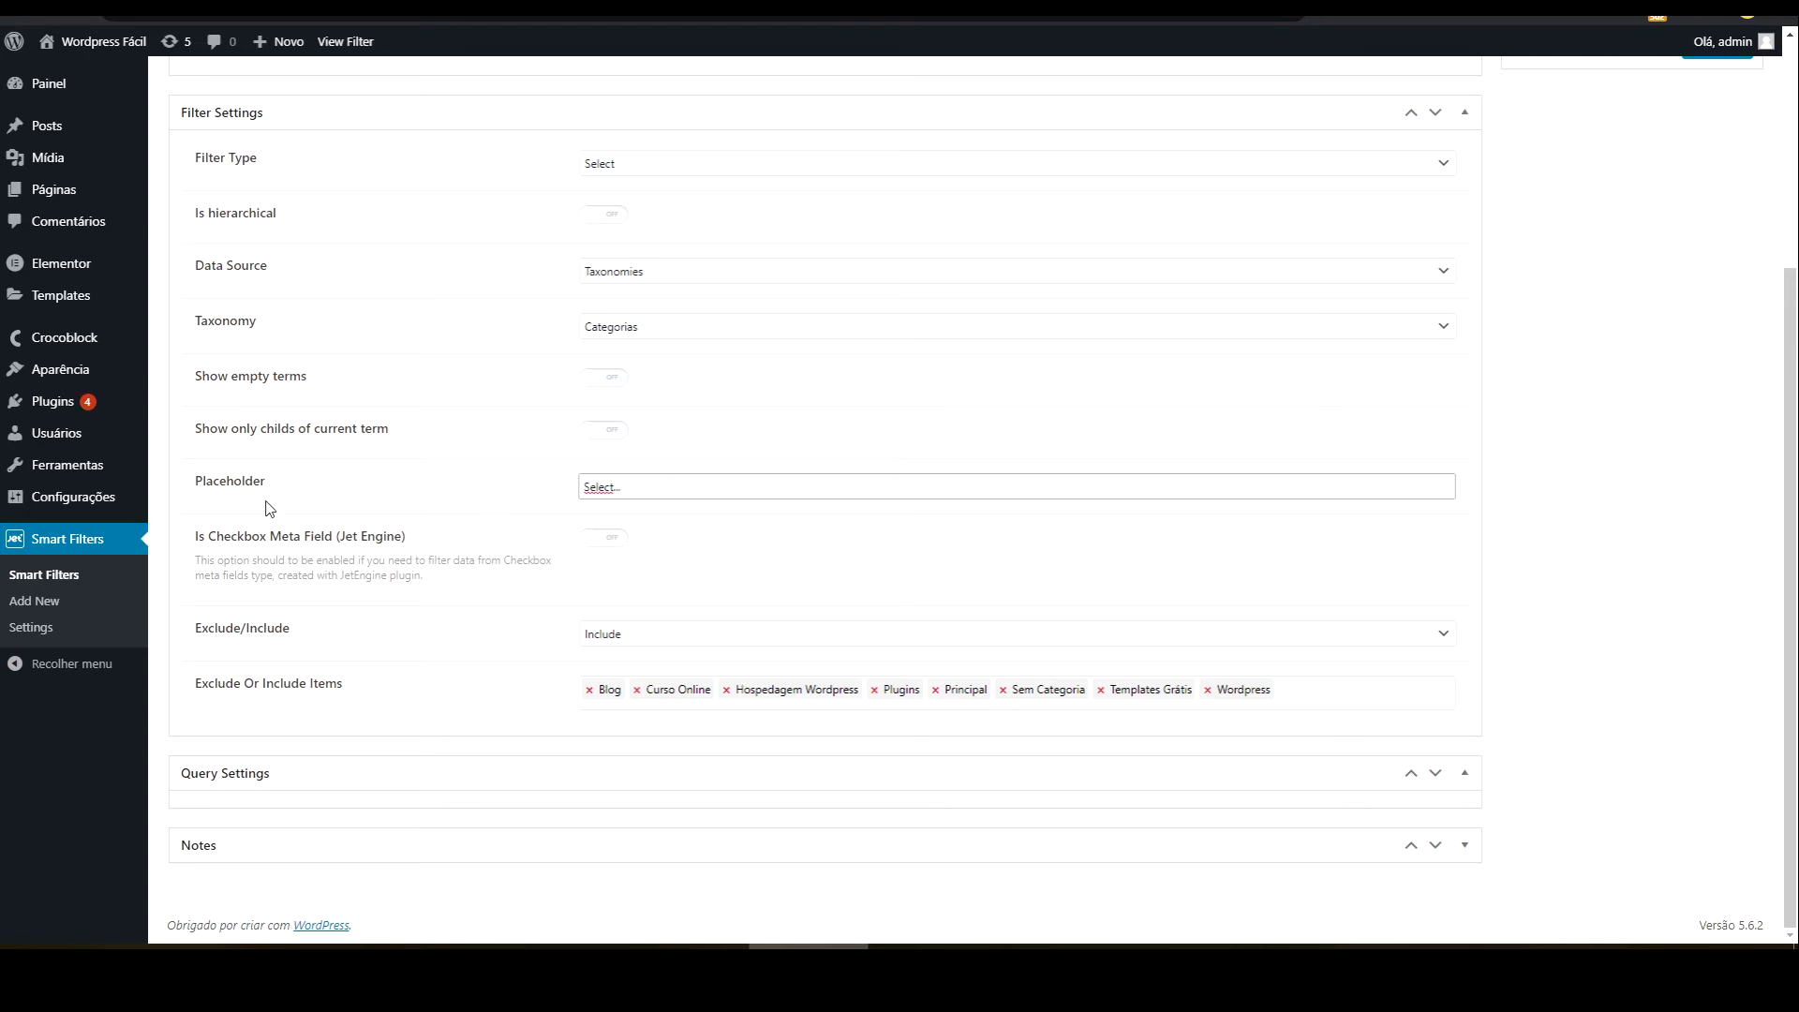
{"action": "key", "text": "ctrl+a"}
{"action": "type", "text": "S"}
{"action": "scroll", "coordinate": [1523, 426], "scroll_direction": "up", "scroll_amount": 4}
{"action": "left_click", "coordinate": [1703, 369]}
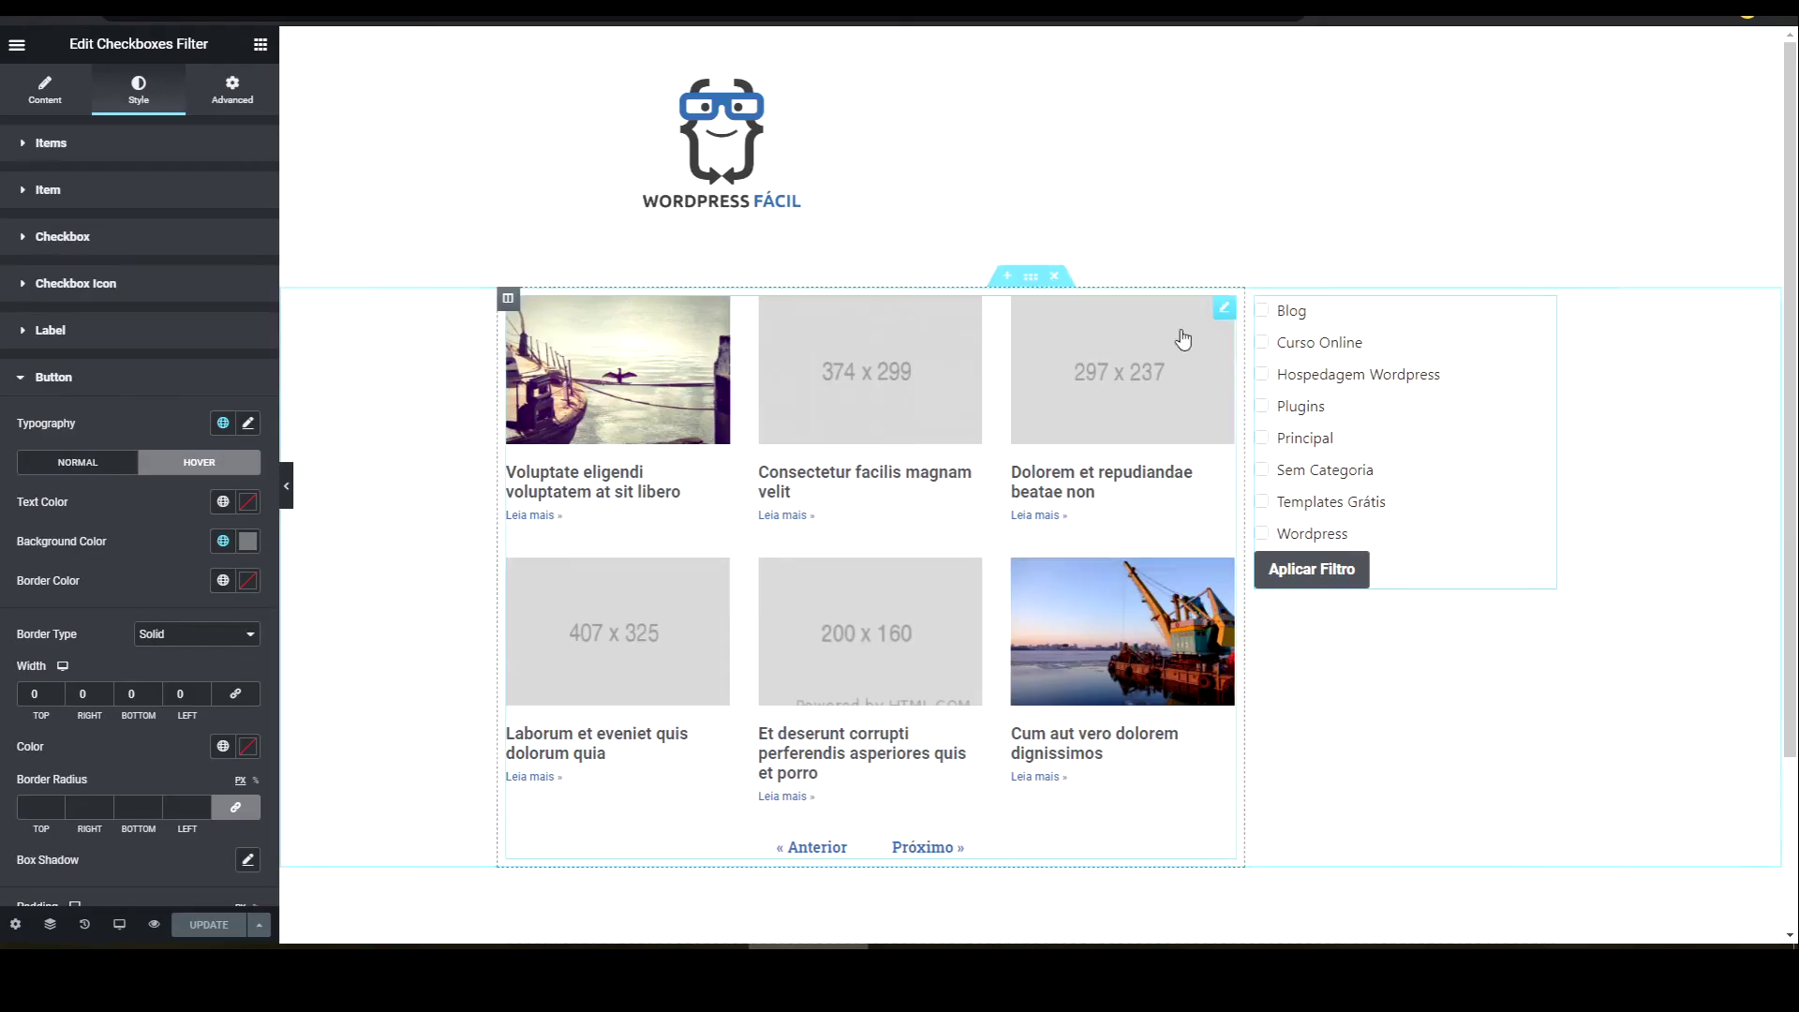
- Replace the Checkboxes Filter beside the posts grid with a Select Filter widget
{"action": "left_click", "coordinate": [260, 44]}
{"action": "type", "text": "se"}
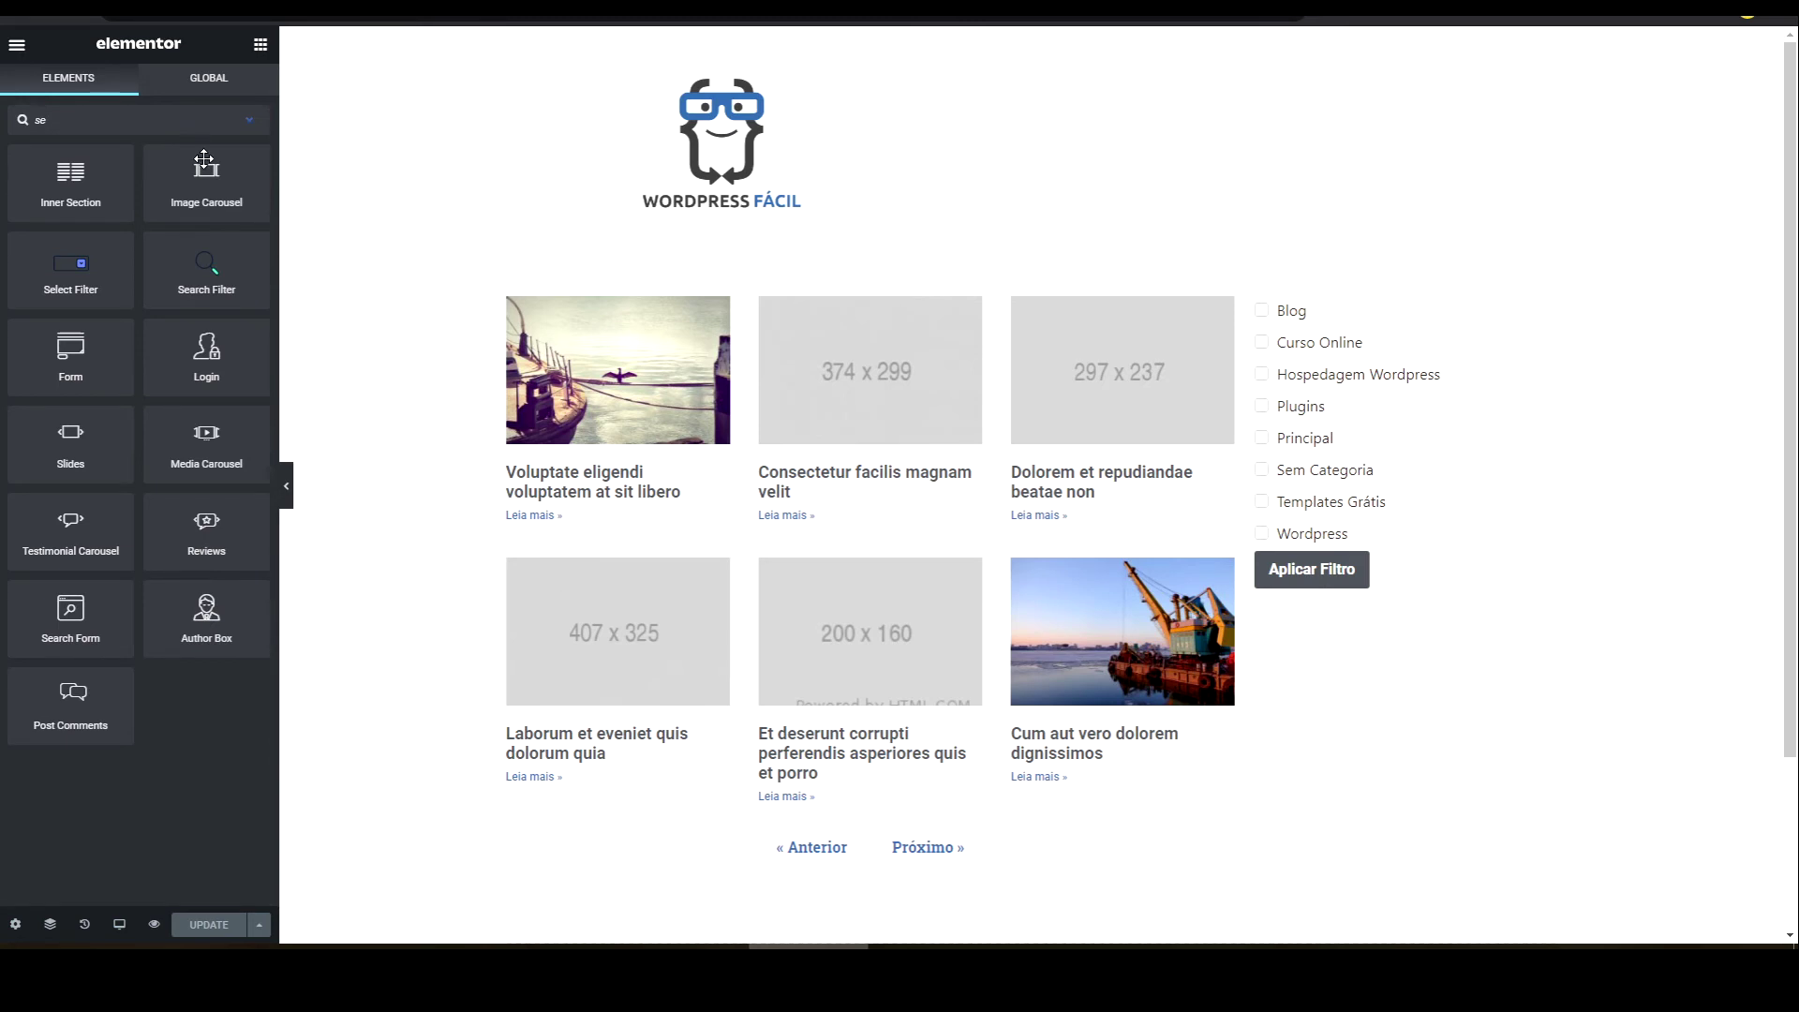
{"action": "left_click_drag", "start_coordinate": [70, 267], "coordinate": [1383, 571]}
{"action": "right_click", "coordinate": [1541, 317]}
{"action": "left_click", "coordinate": [1585, 575]}
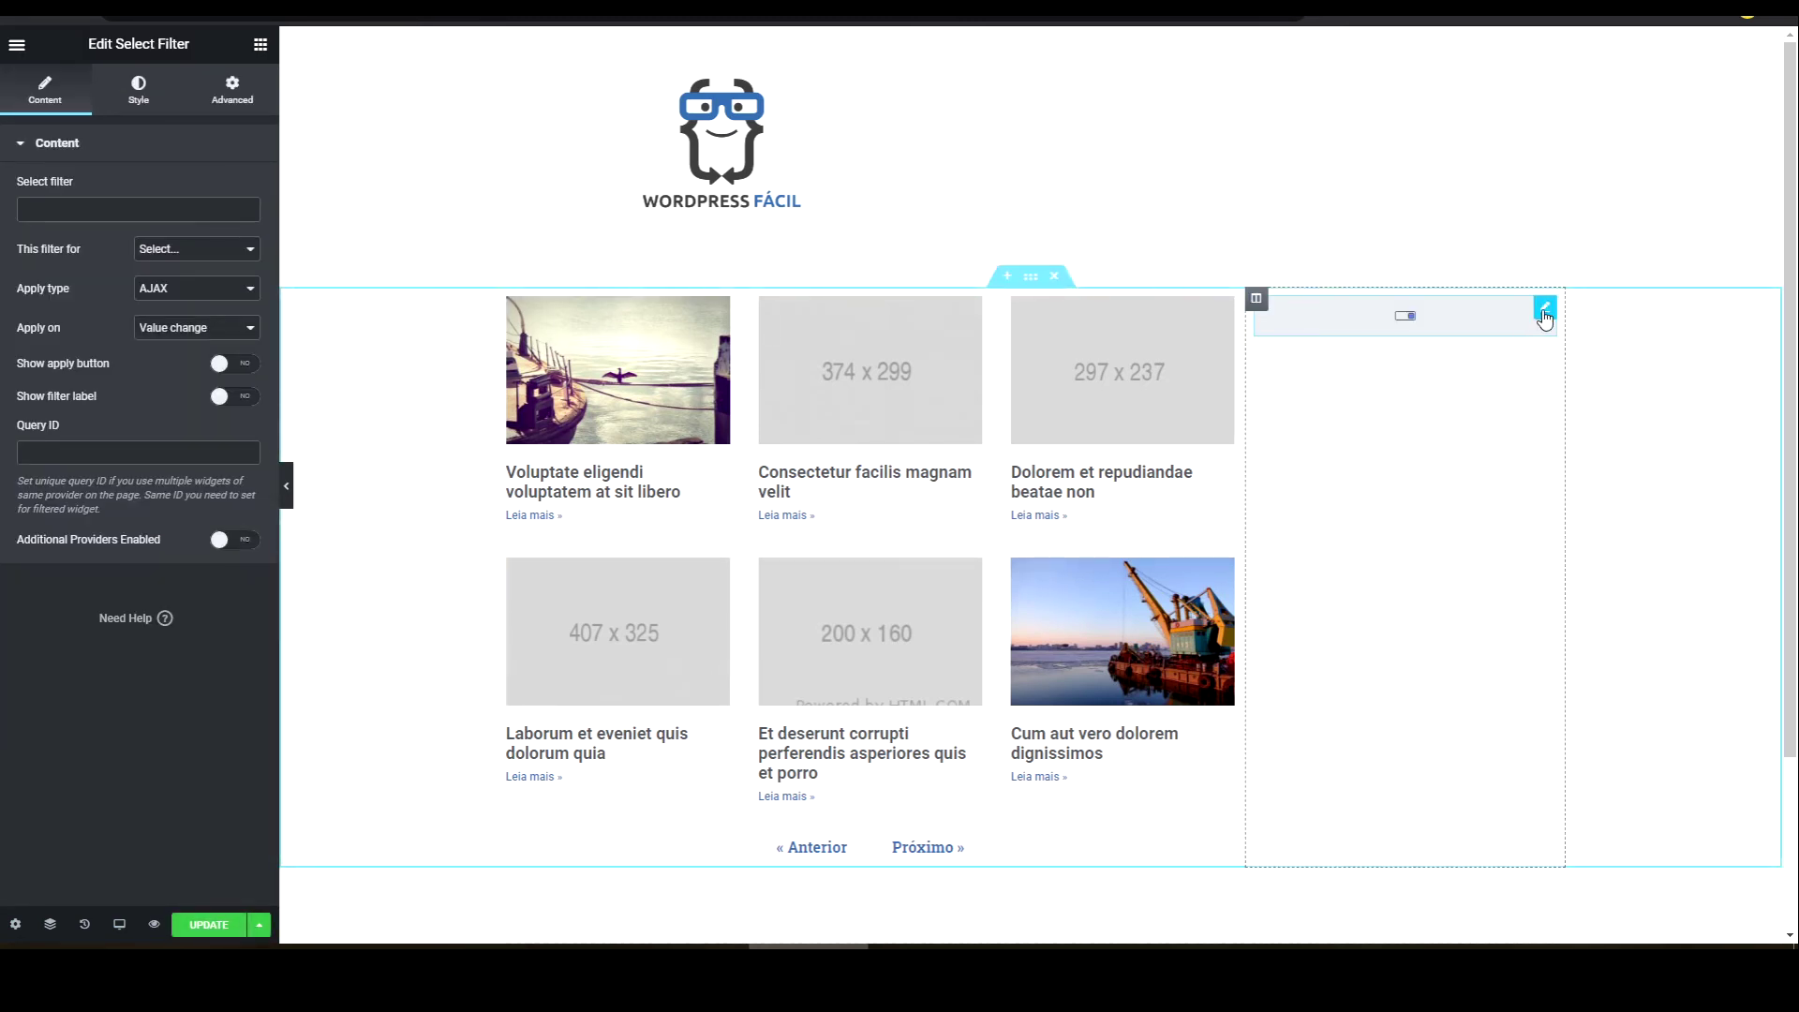
- Set the Select Filter to target Elementor Pro Posts and use Filtro de Categorias
{"action": "left_click", "coordinate": [207, 248]}
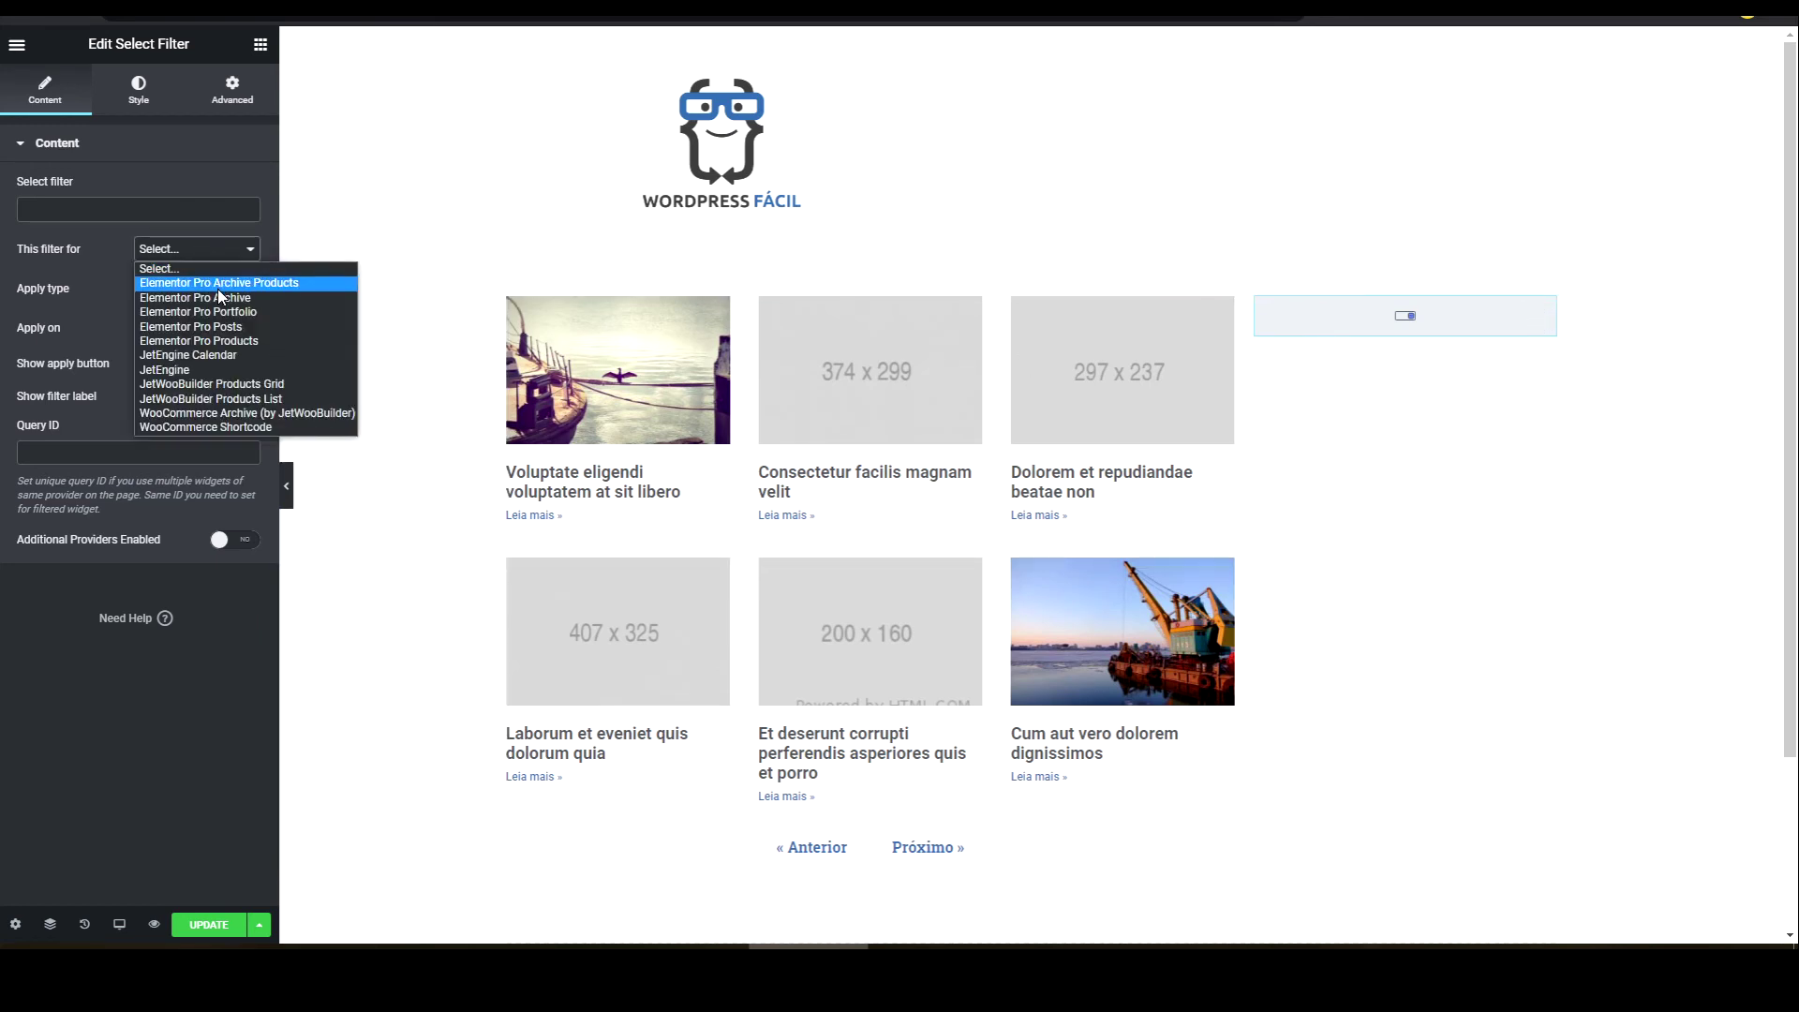
{"action": "left_click", "coordinate": [220, 326]}
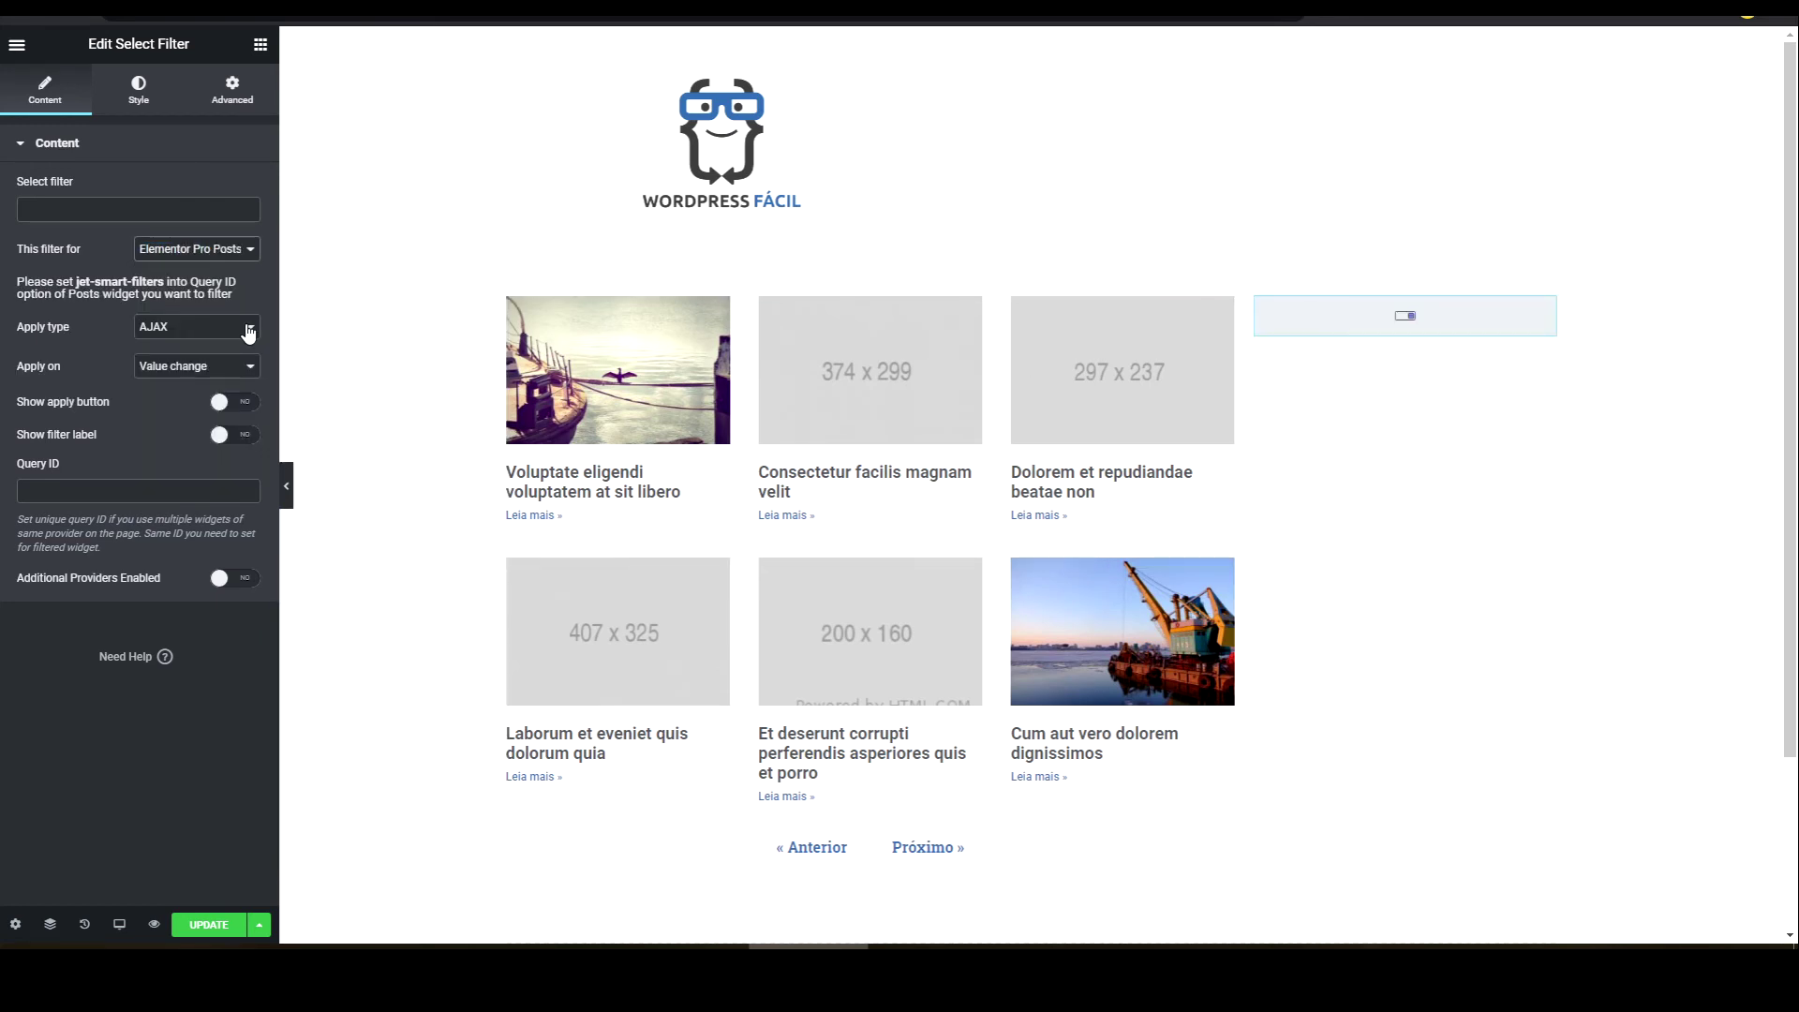
{"action": "left_click_drag", "start_coordinate": [77, 281], "coordinate": [167, 280]}
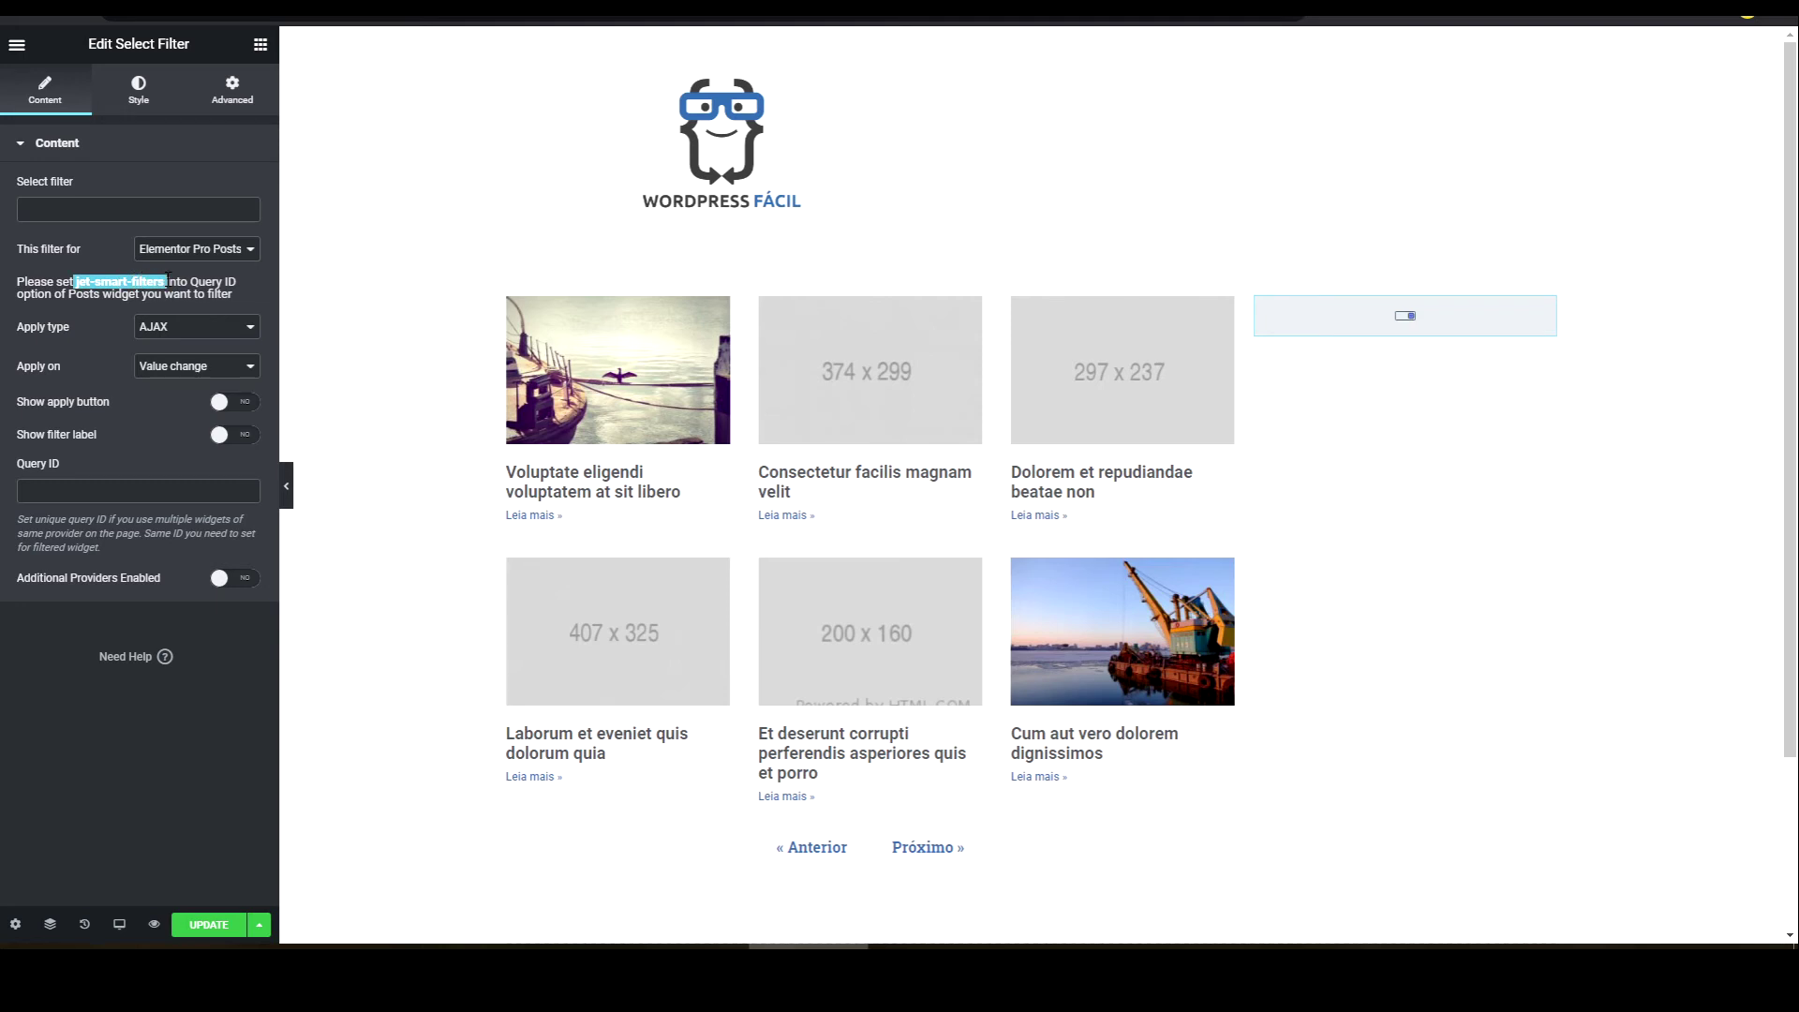
{"action": "left_click", "coordinate": [112, 217]}
{"action": "type", "text": "t"}
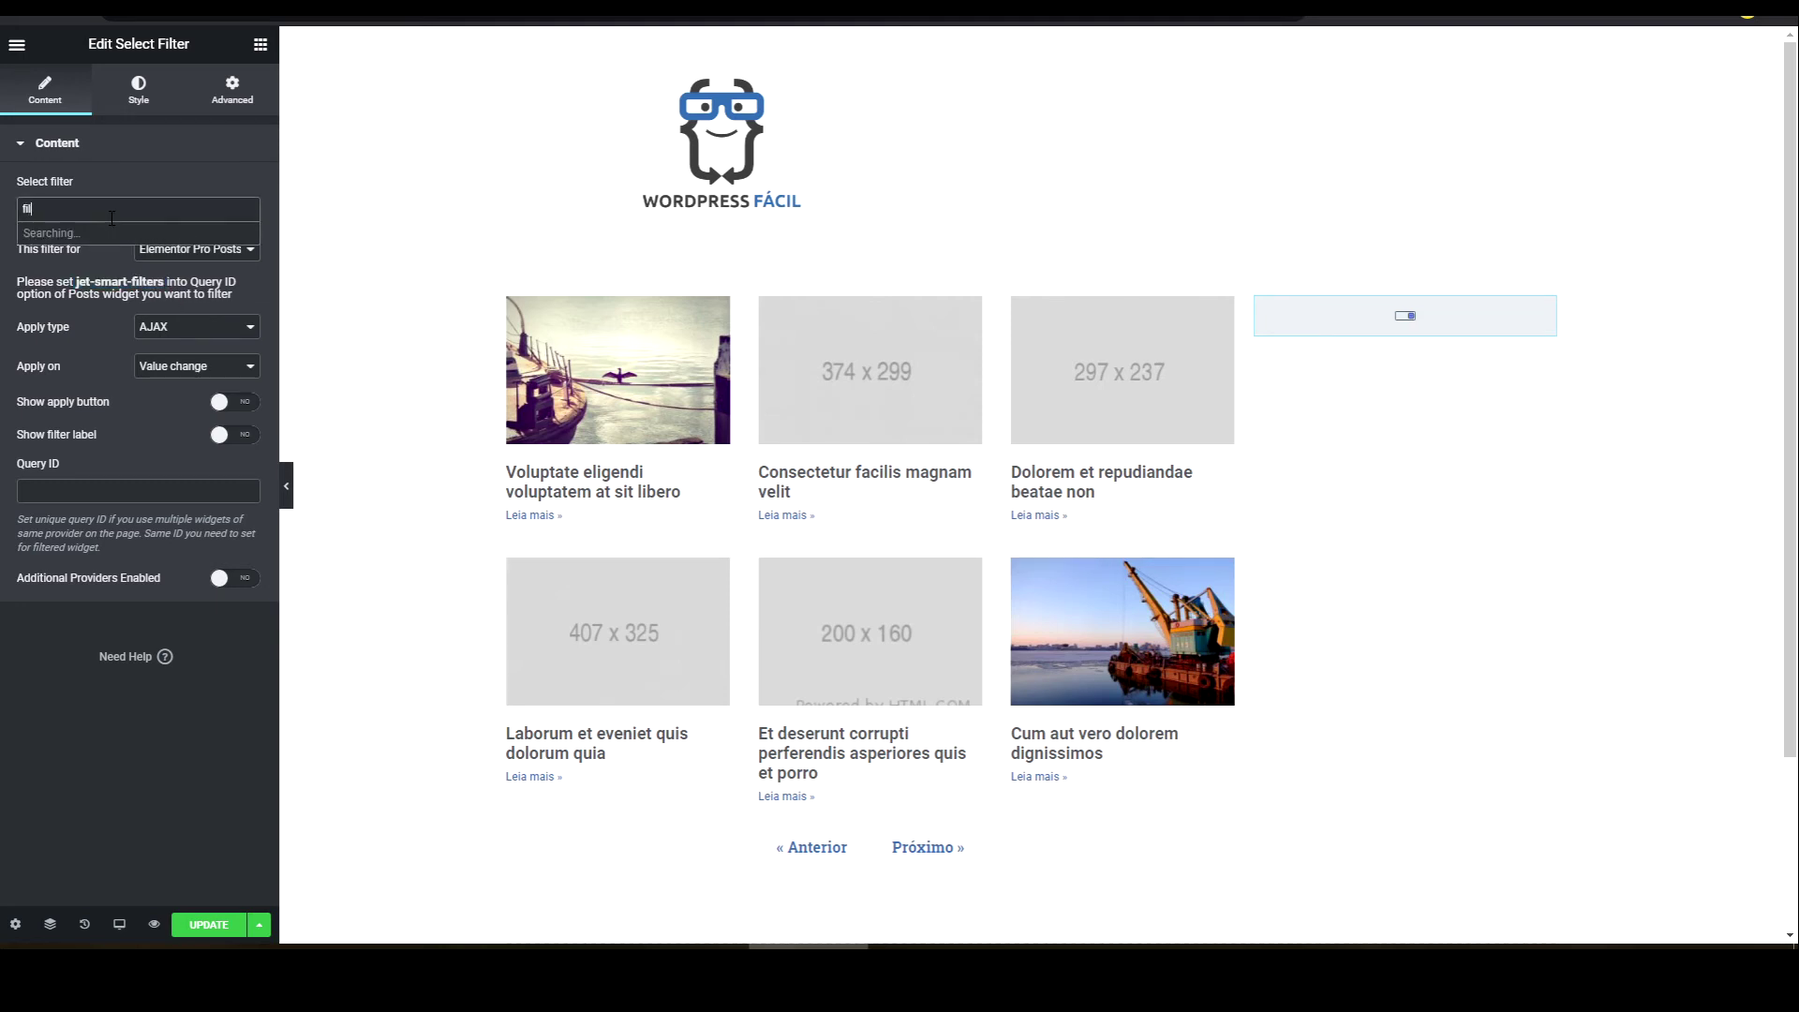
{"action": "left_click", "coordinate": [59, 231]}
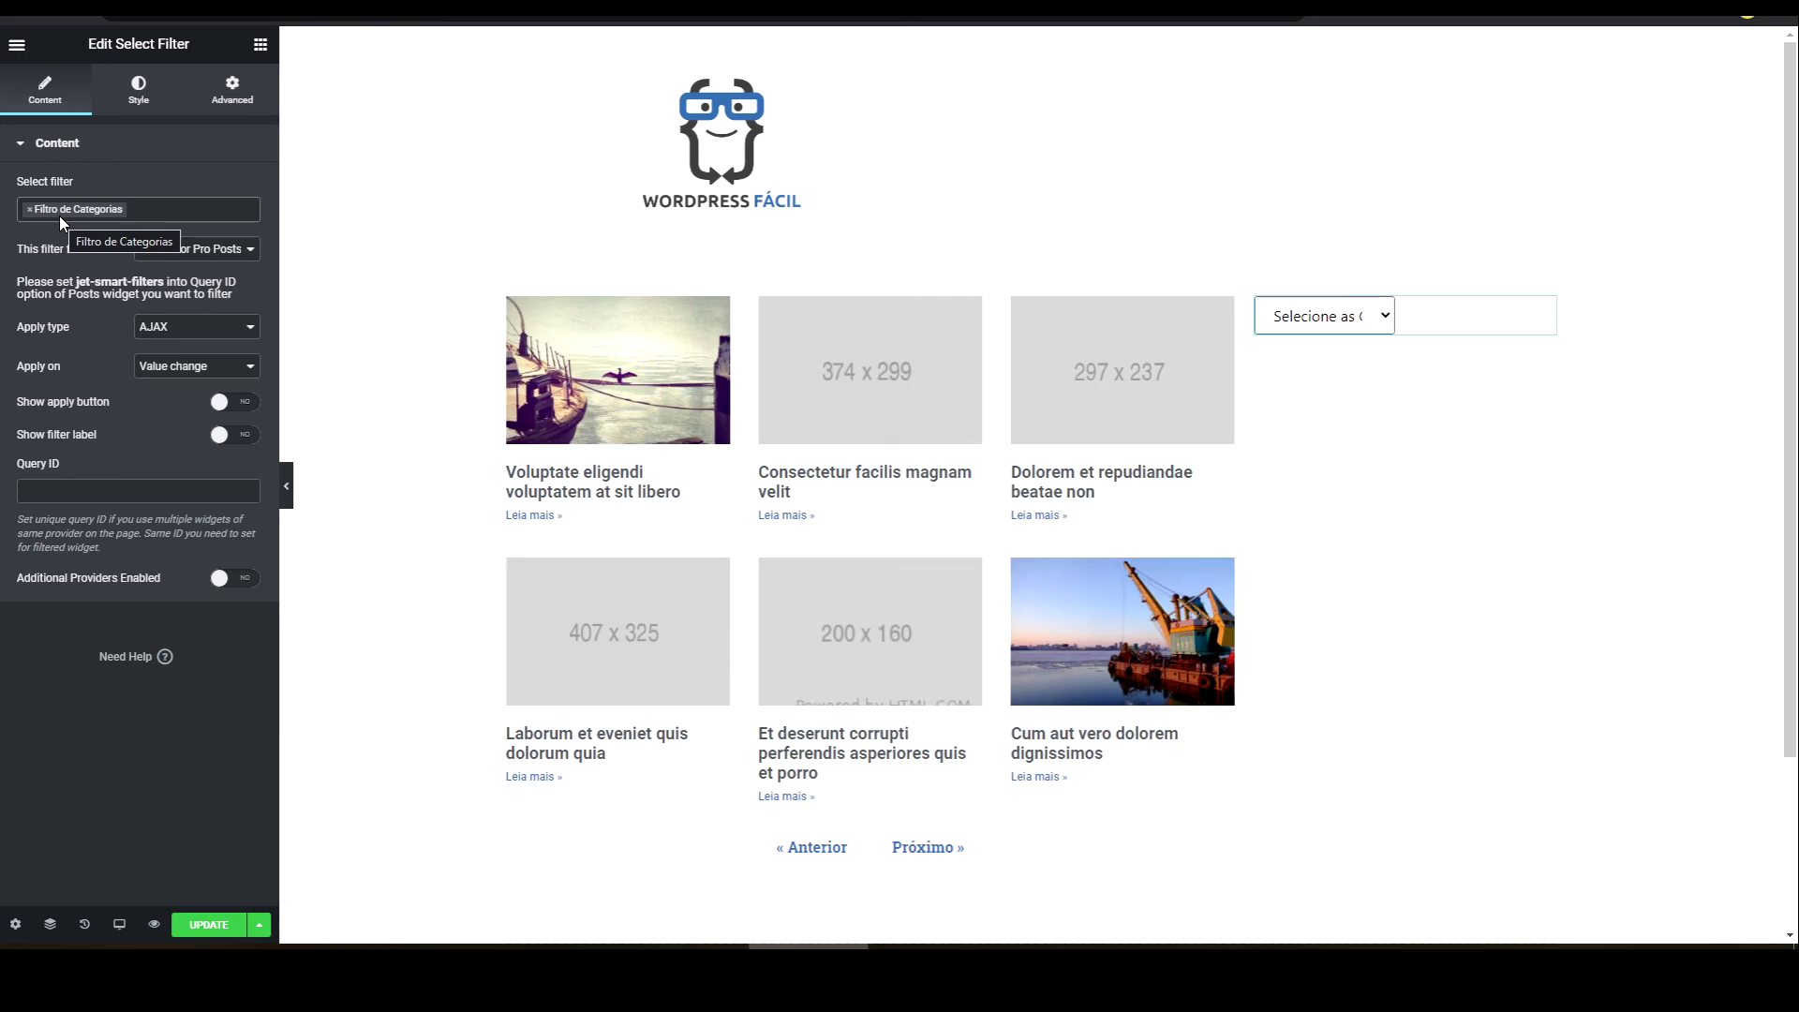
- Widen the Select Filter's dropdown to 331 px and open its Label style settings
{"action": "left_click", "coordinate": [133, 99]}
{"action": "left_click_drag", "start_coordinate": [74, 253], "coordinate": [166, 254]}
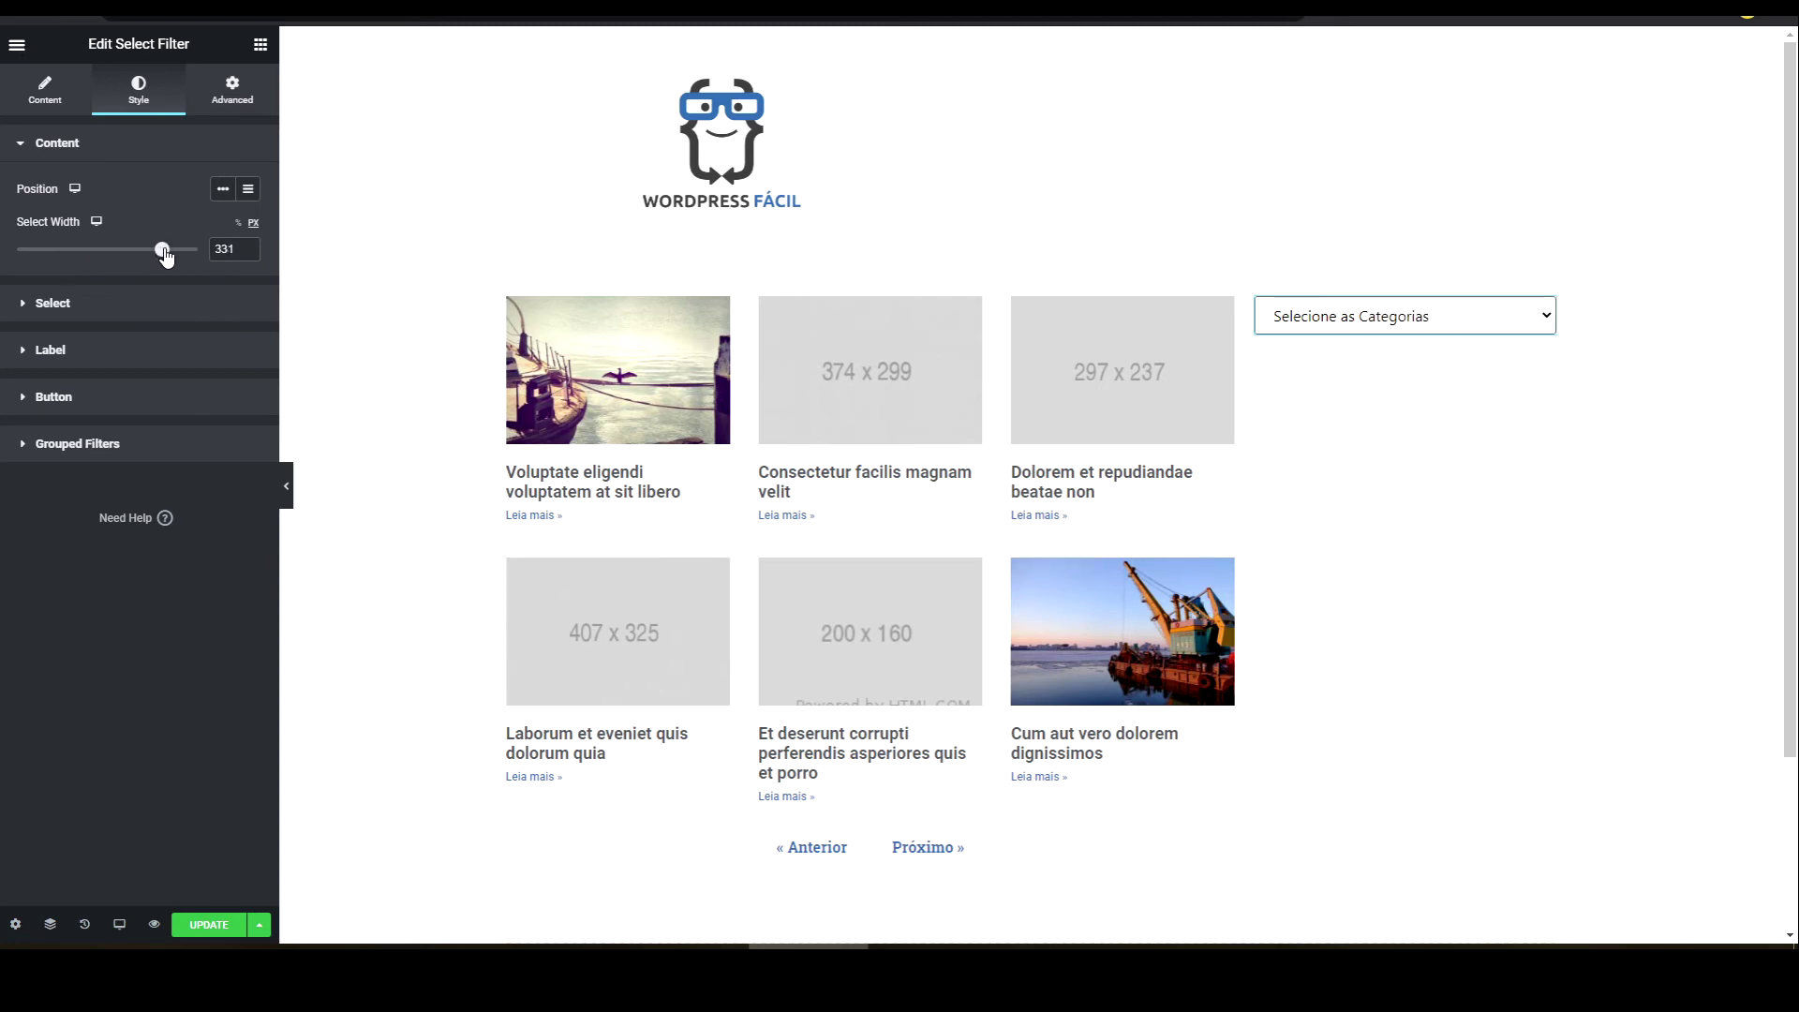
{"action": "left_click", "coordinate": [78, 358]}
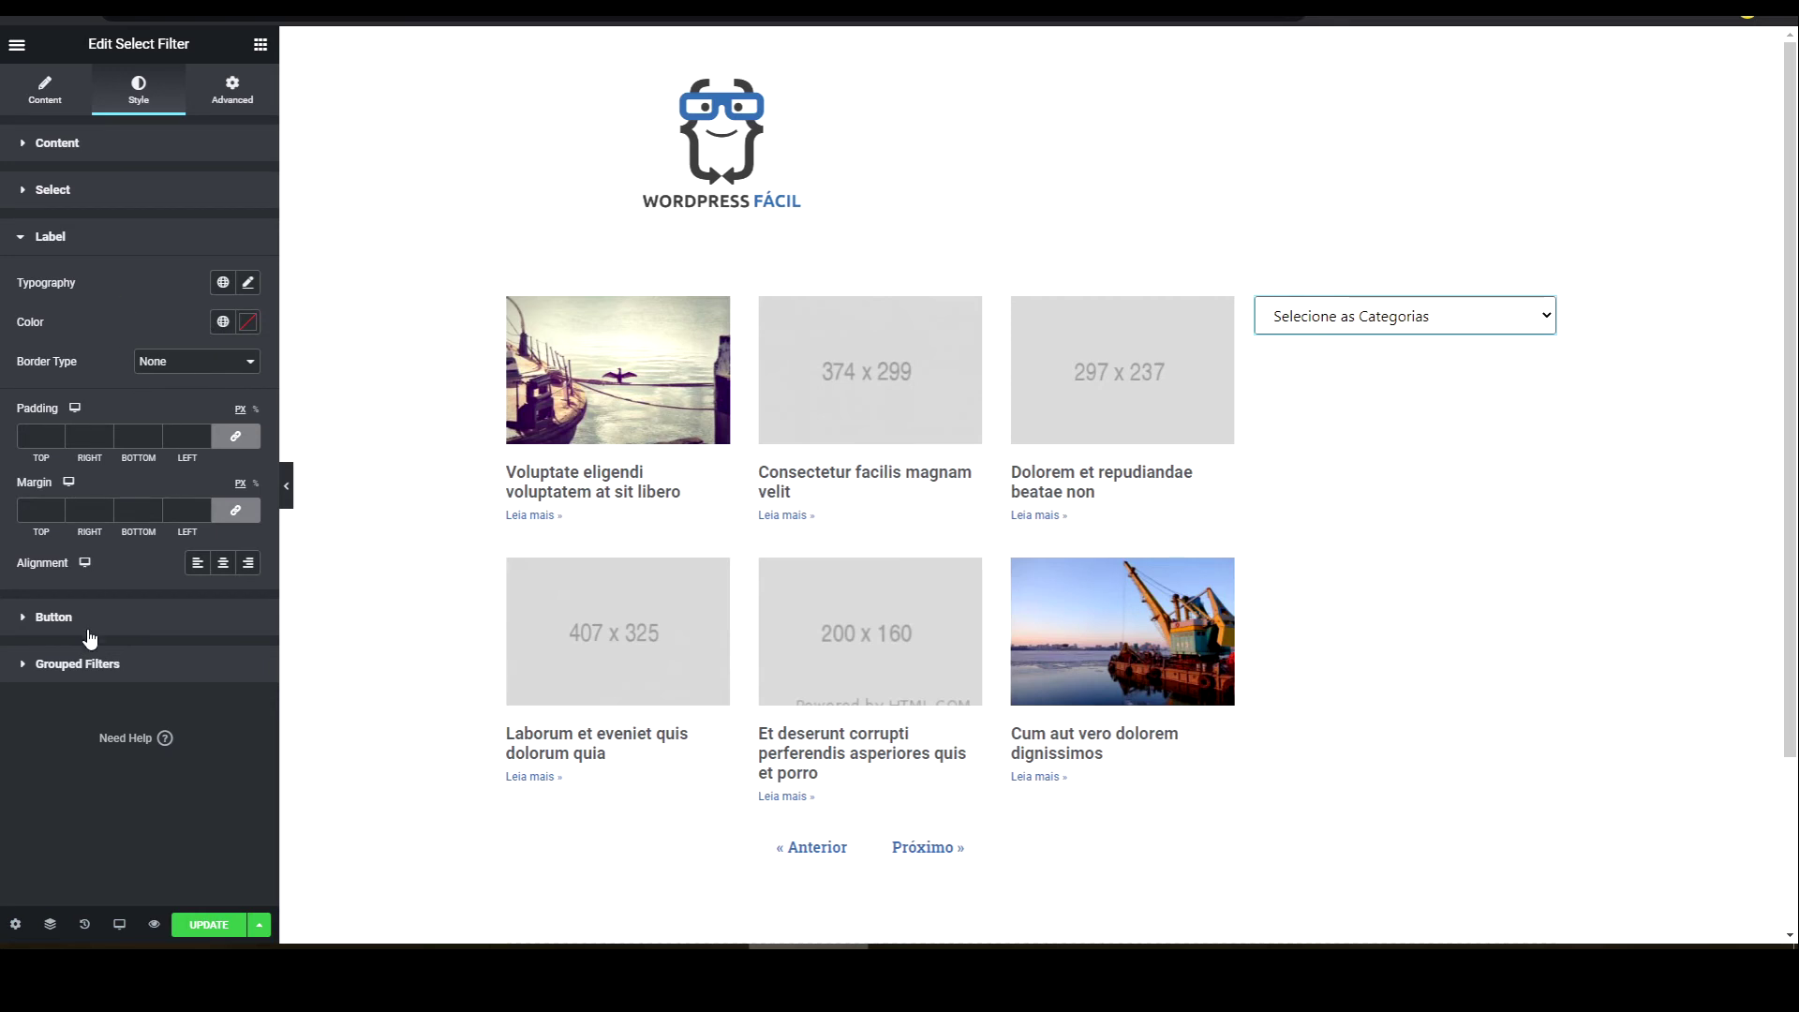
- Try showing the Select Filter's apply button, review its Apply on options, and hide the button again
{"action": "left_click", "coordinate": [54, 617]}
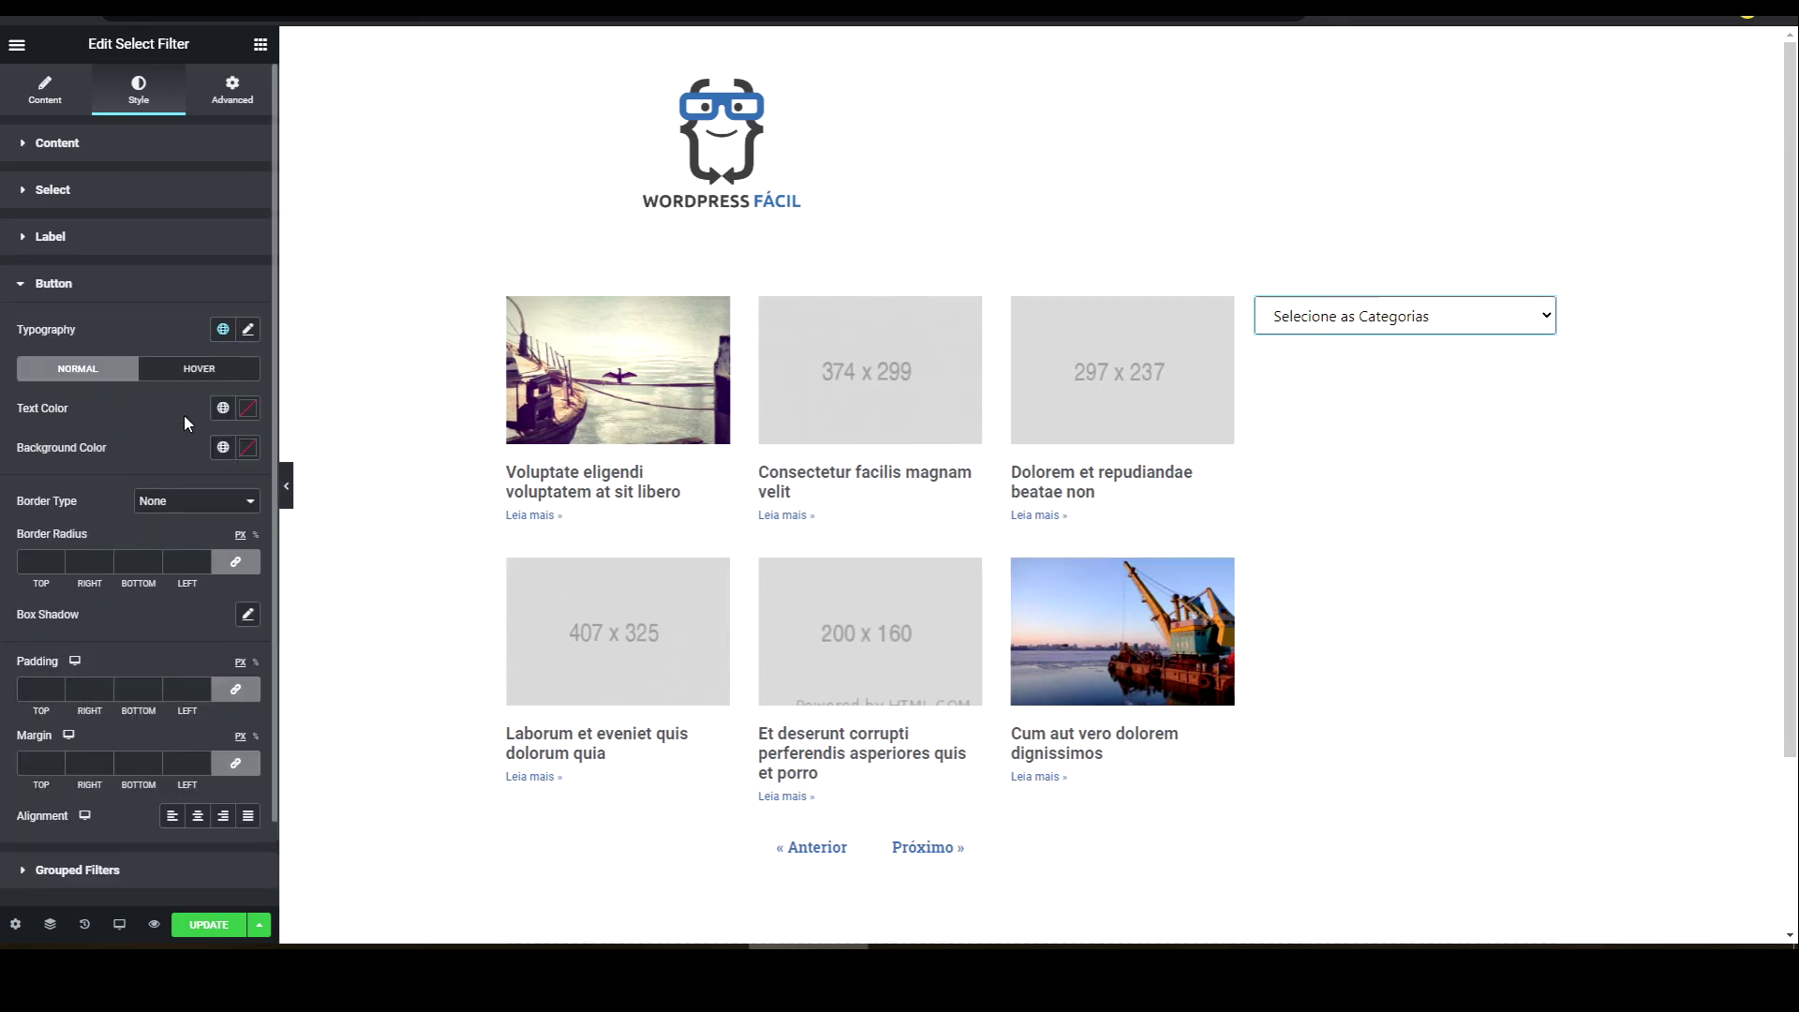
{"action": "left_click", "coordinate": [58, 281]}
{"action": "left_click", "coordinate": [45, 89]}
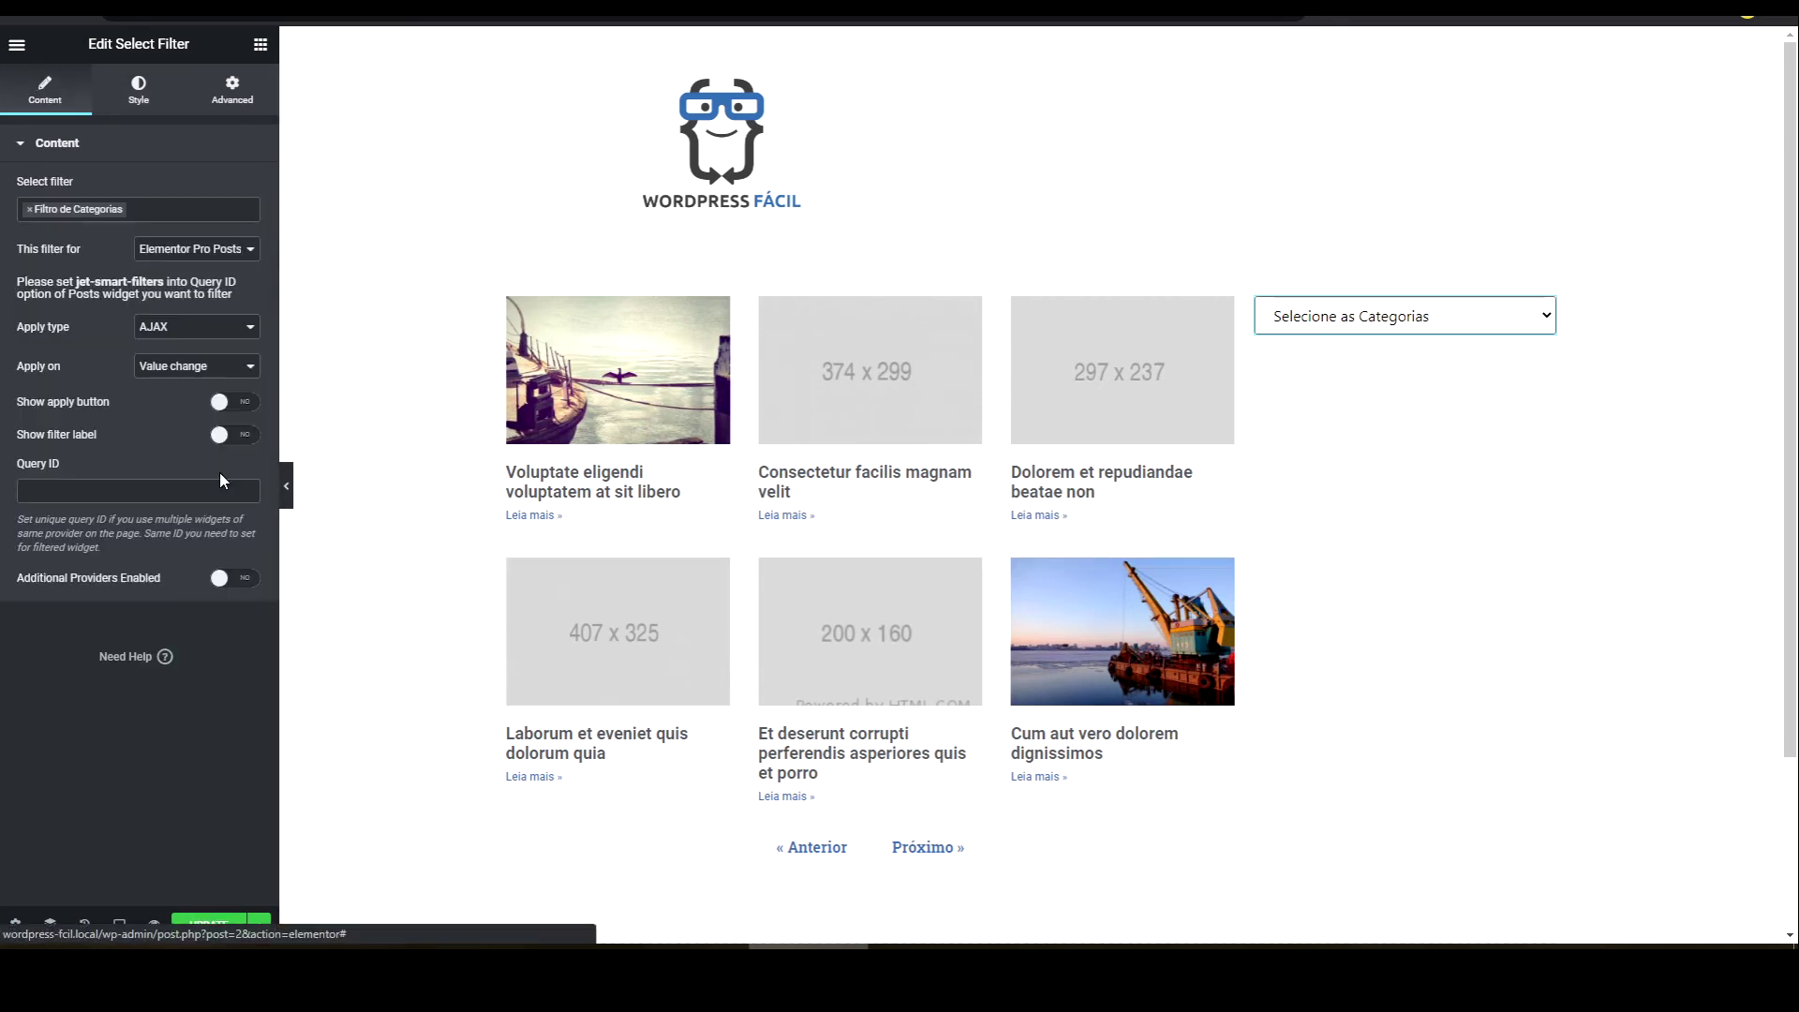
{"action": "left_click", "coordinate": [241, 410]}
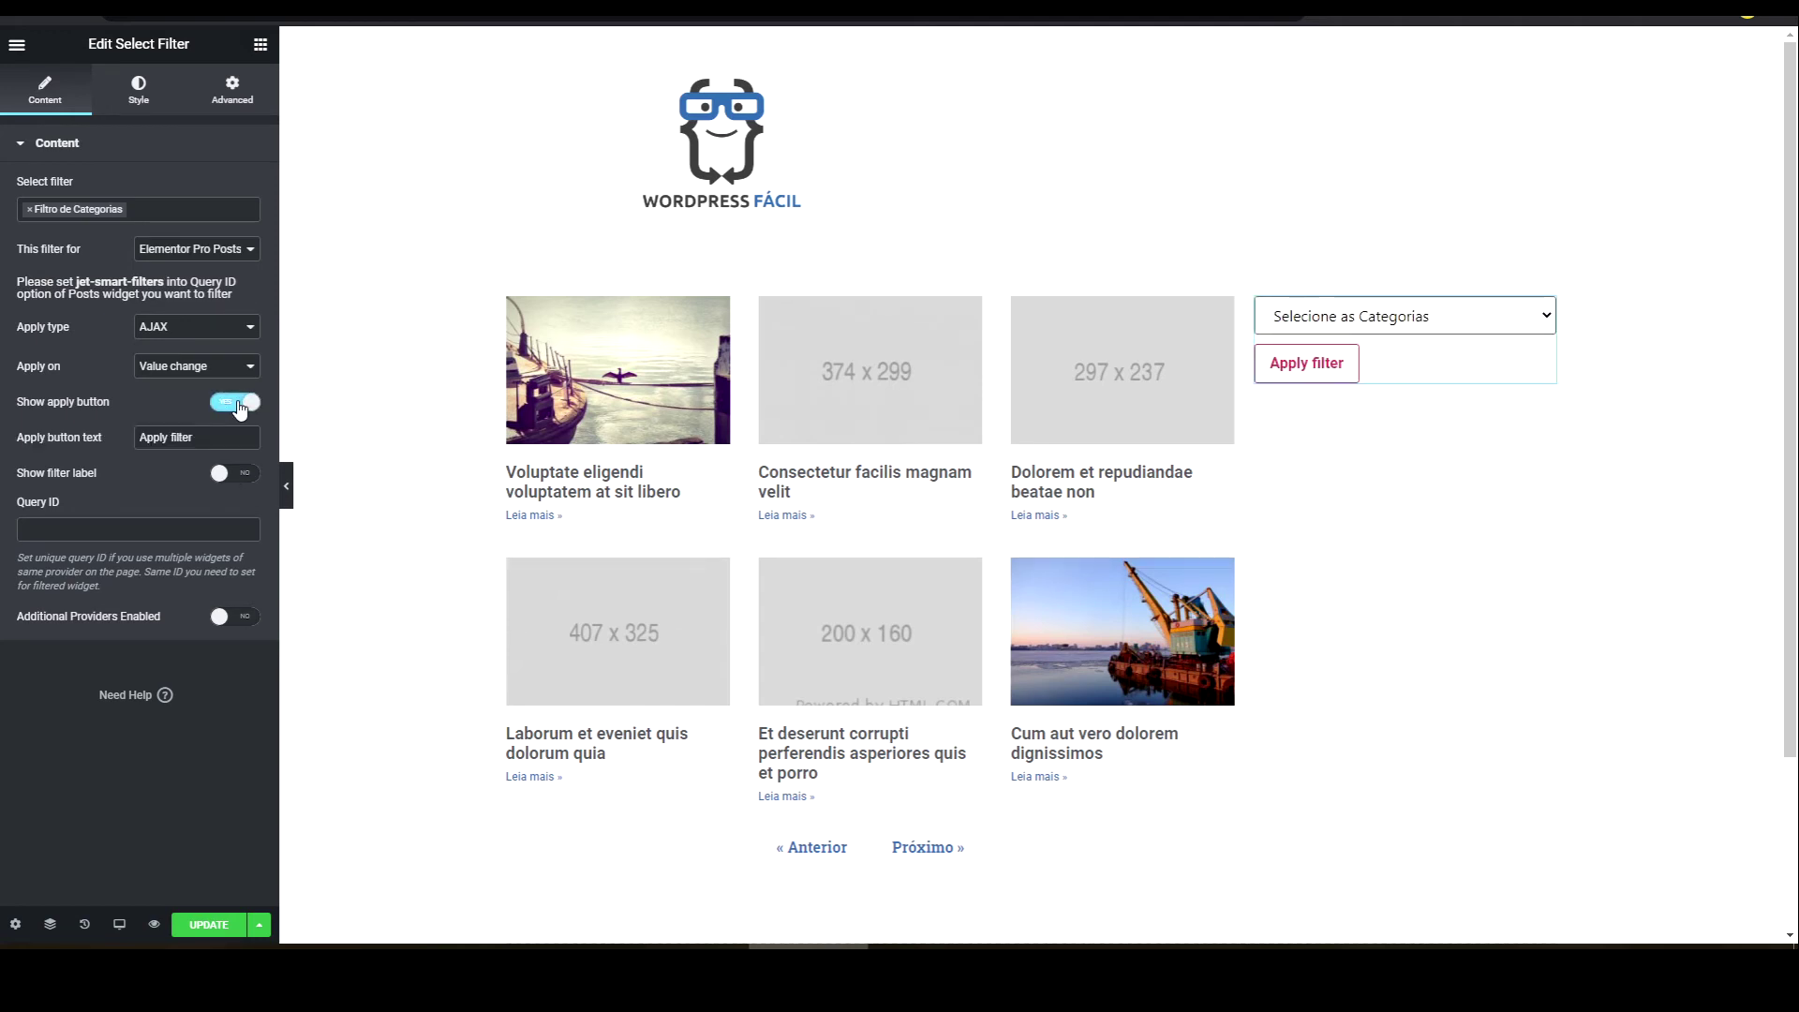
{"action": "left_click", "coordinate": [187, 369]}
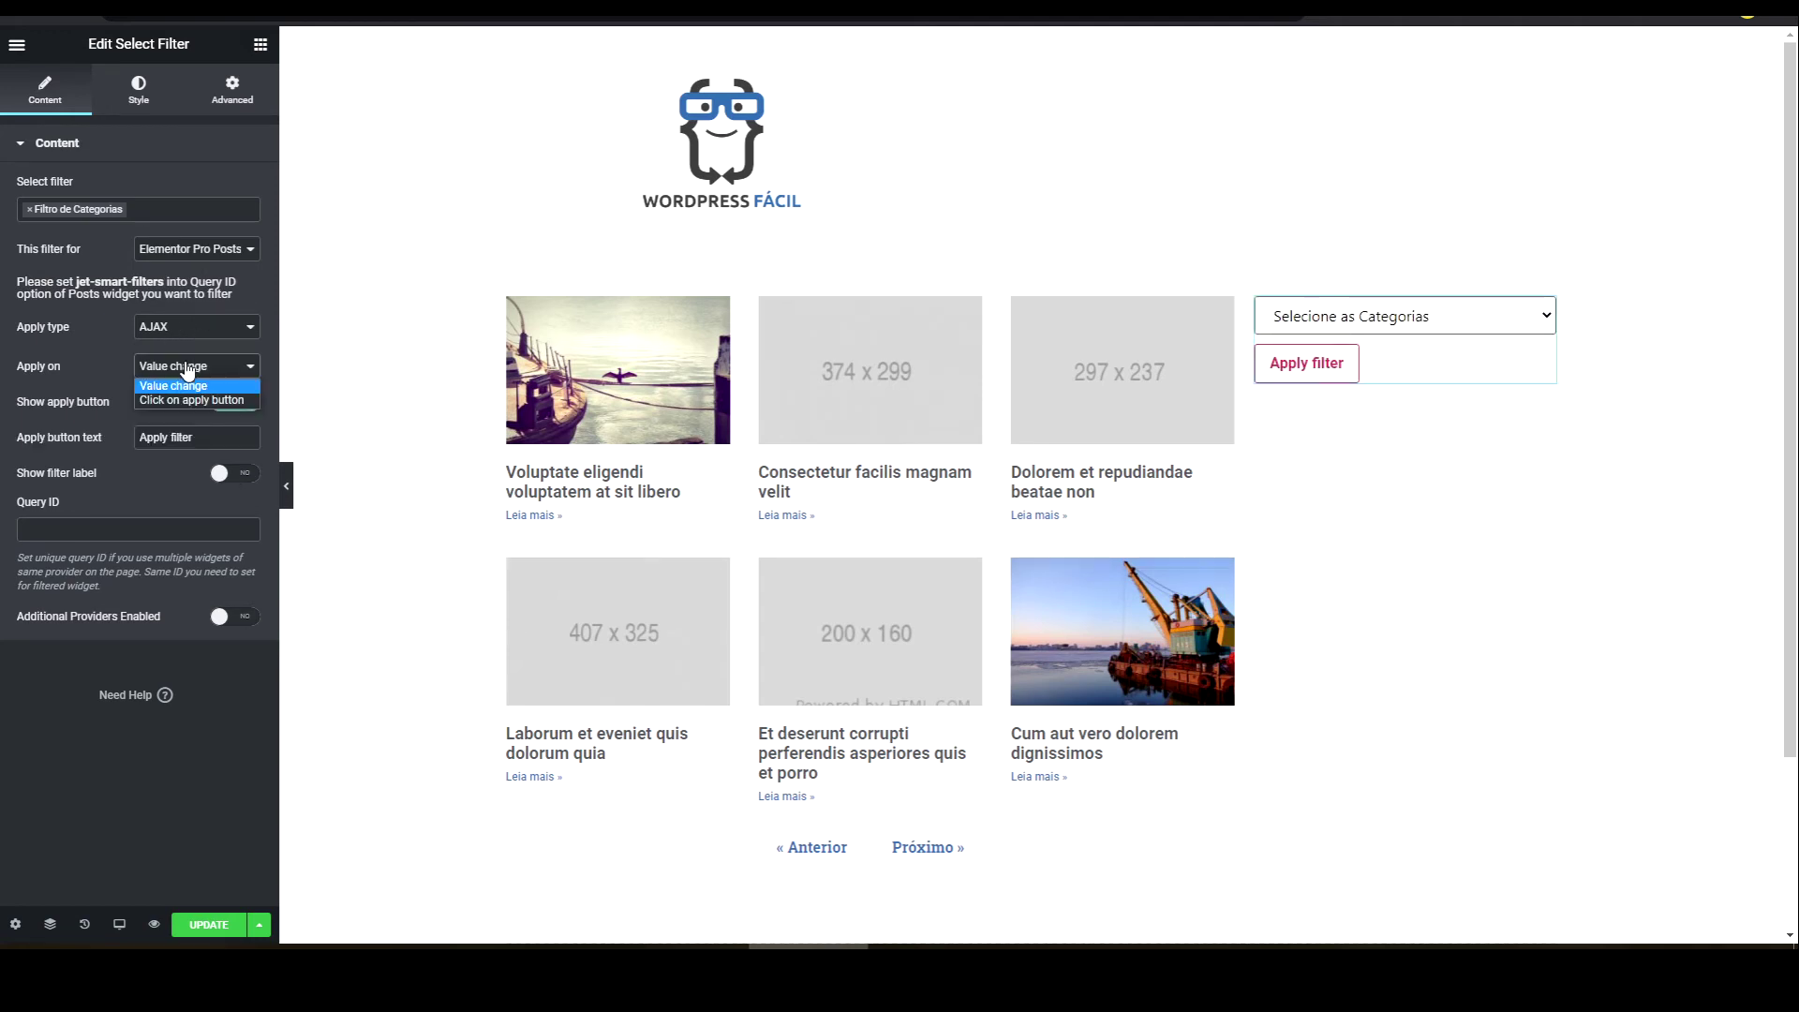
{"action": "left_click", "coordinate": [88, 370]}
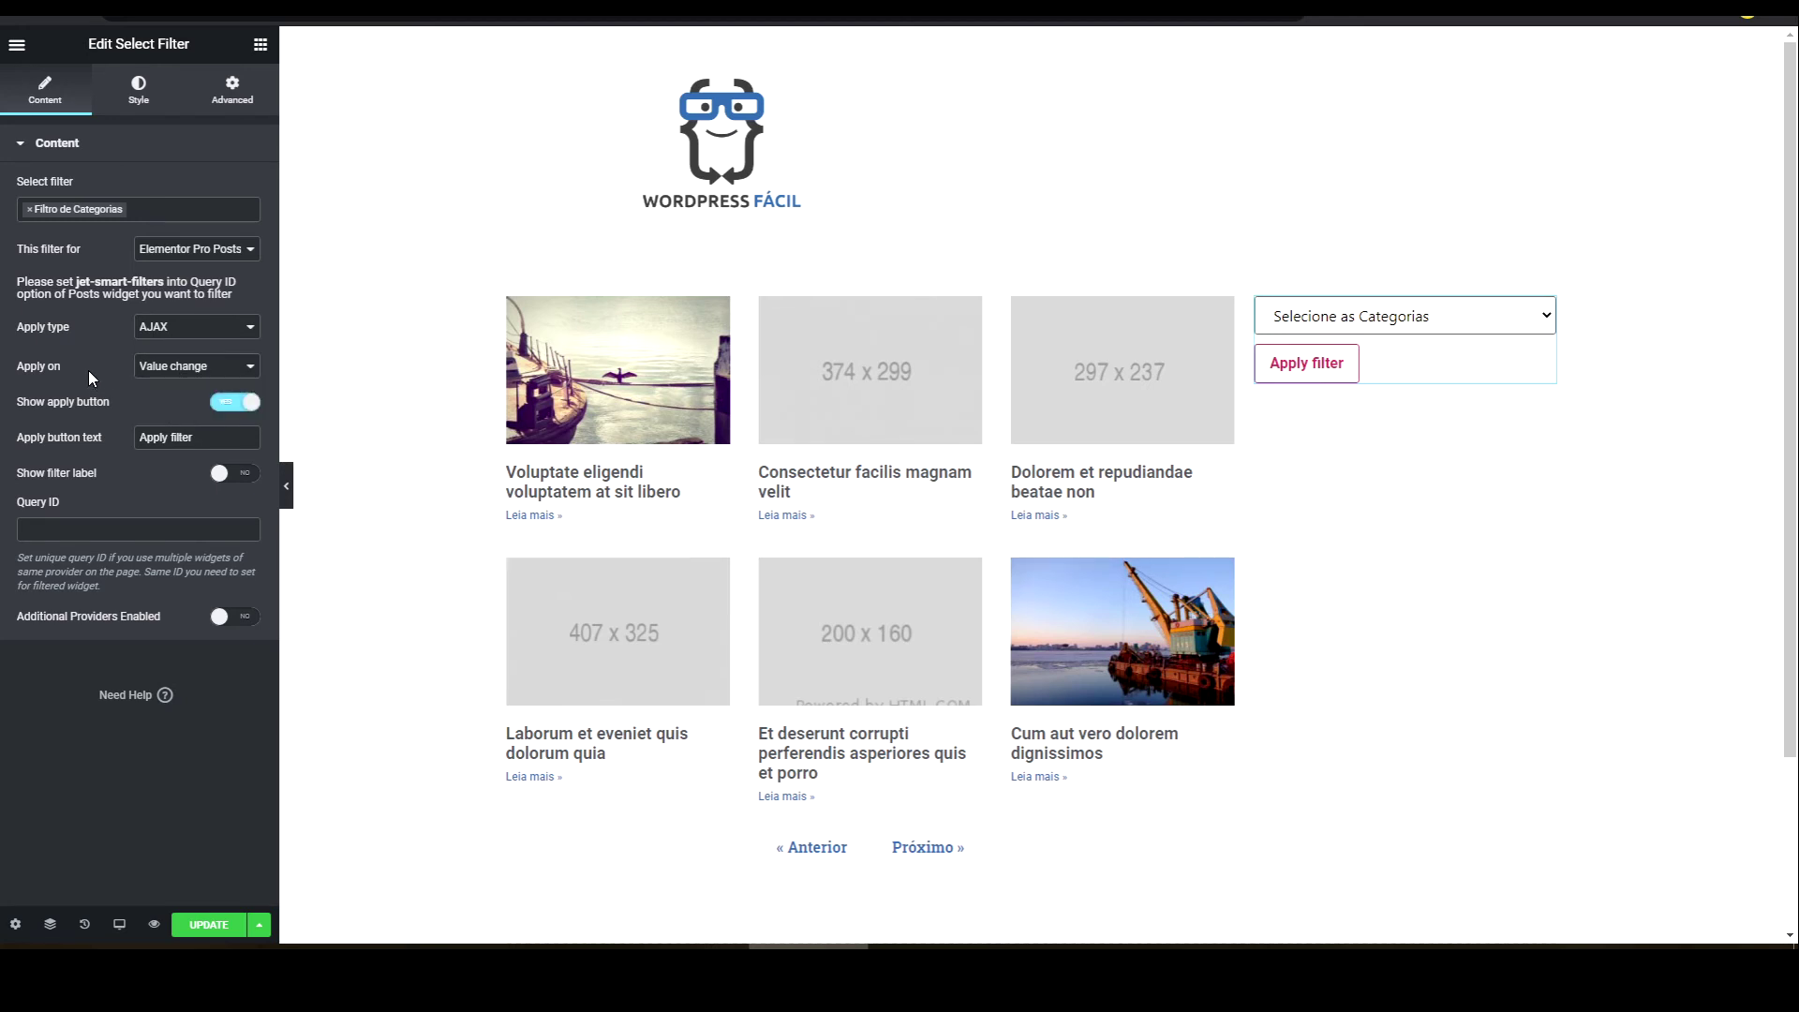
{"action": "left_click", "coordinate": [234, 403]}
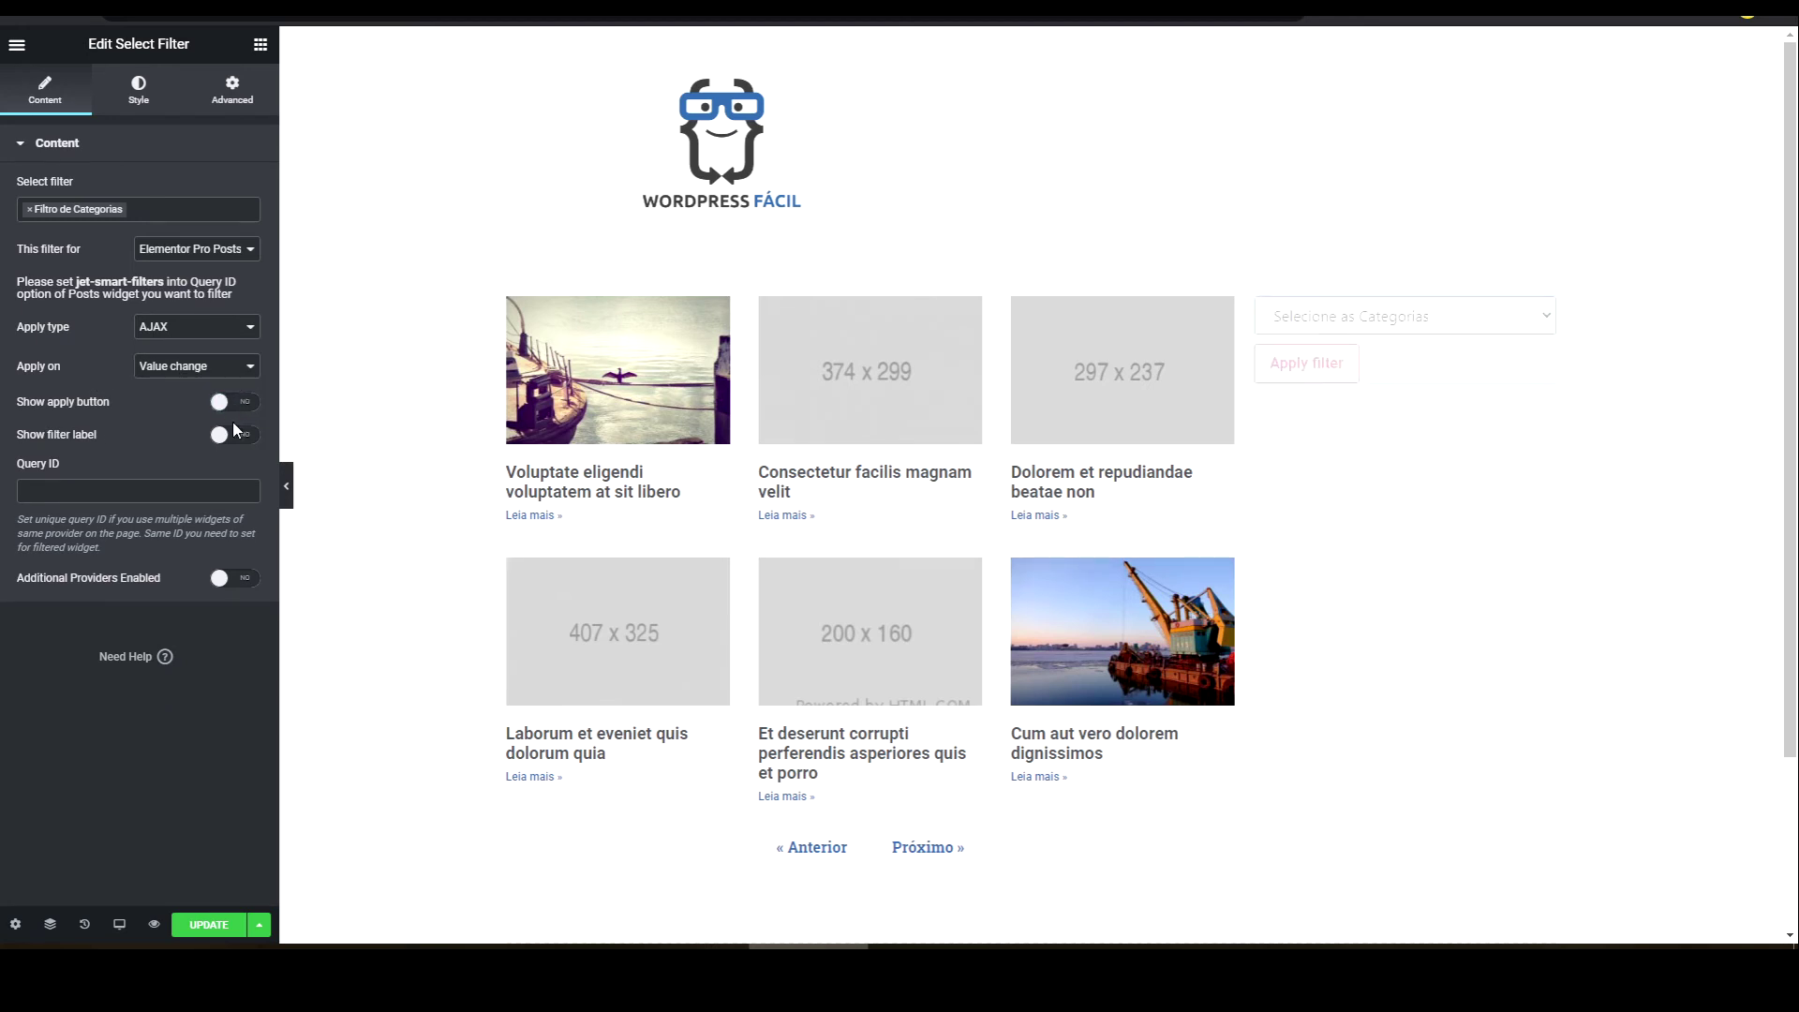
- Try showing the Select Filter's label, check the label text in the filter's settings, and hide the label again
{"action": "left_click", "coordinate": [238, 434]}
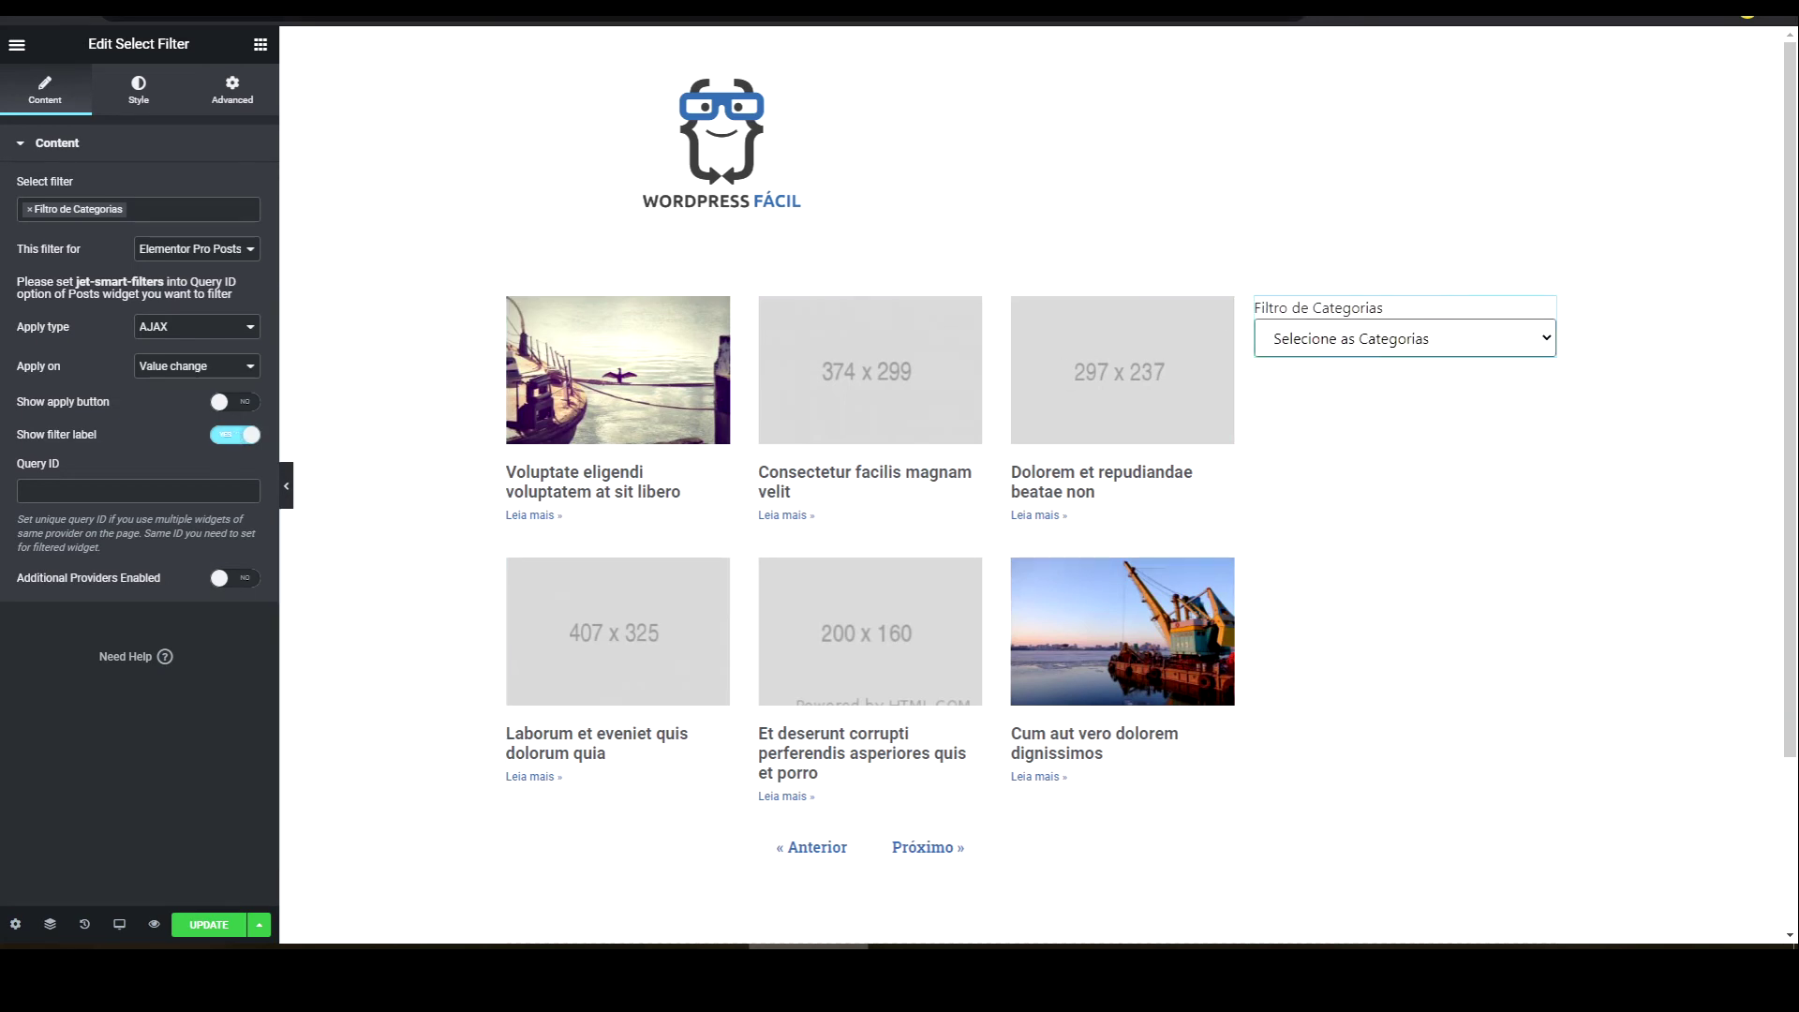
{"action": "key", "text": "ctrl+Tab"}
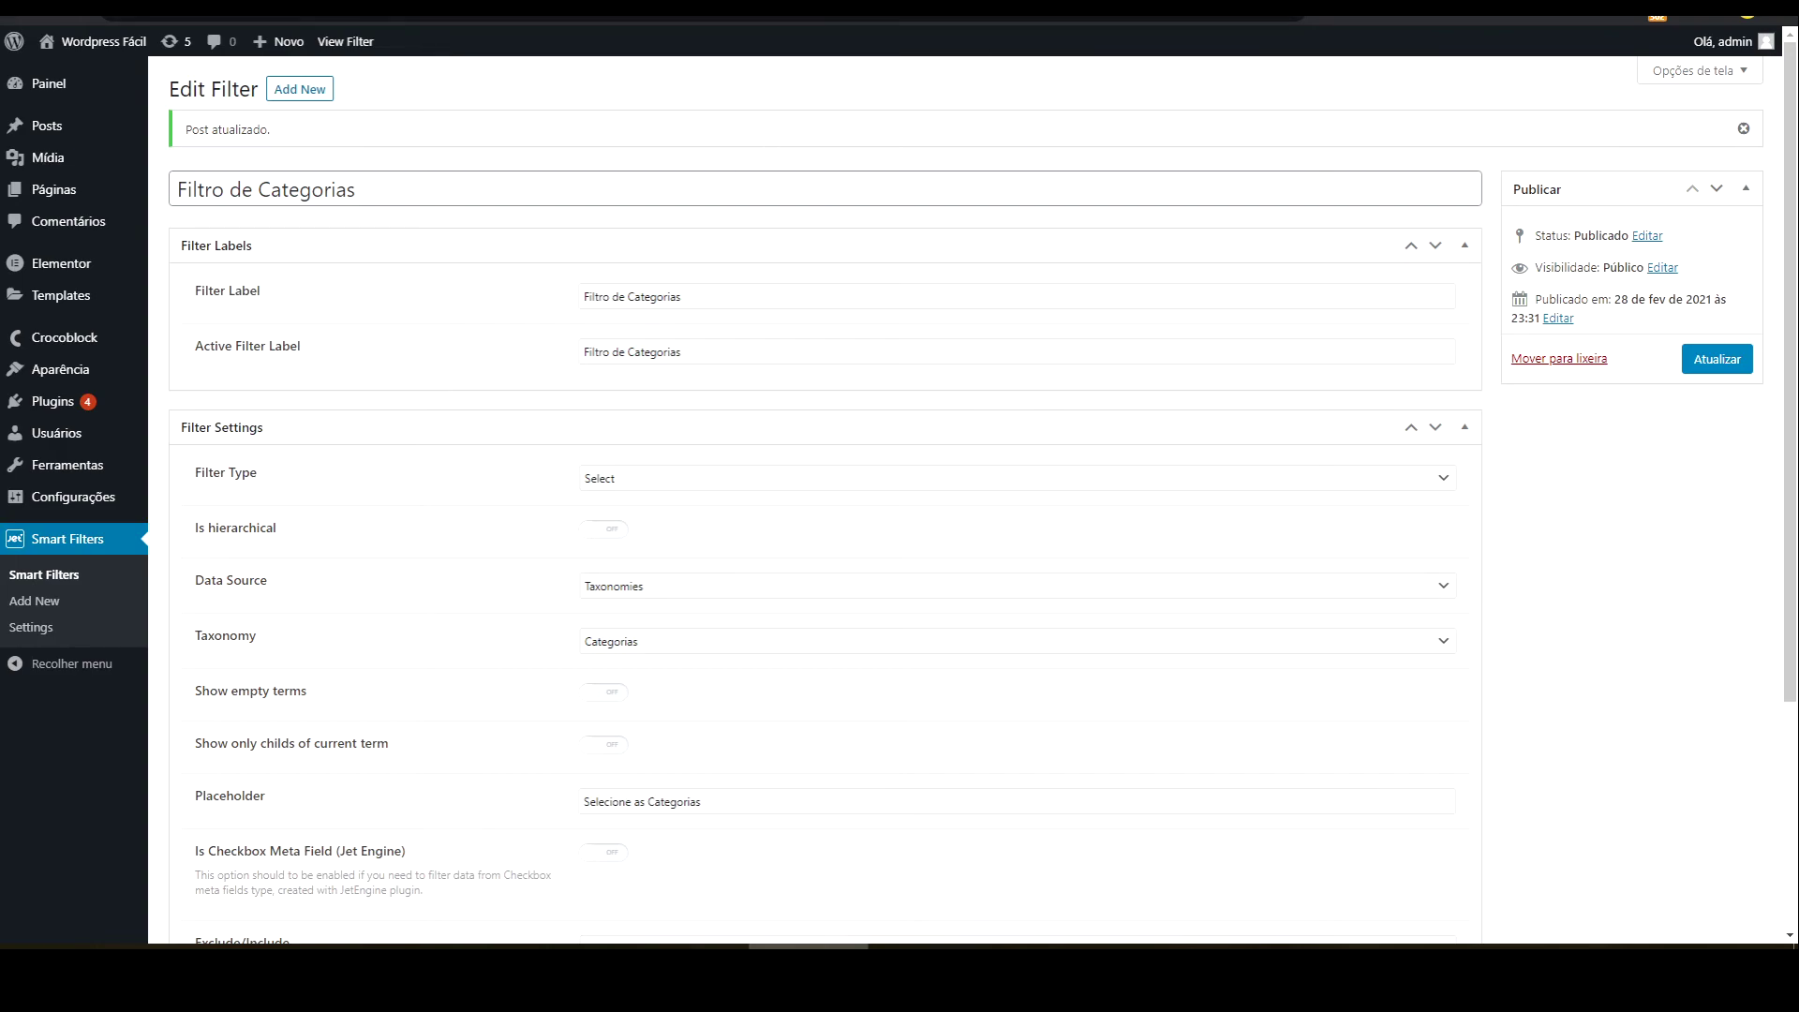
{"action": "key", "text": "ctrl+Tab"}
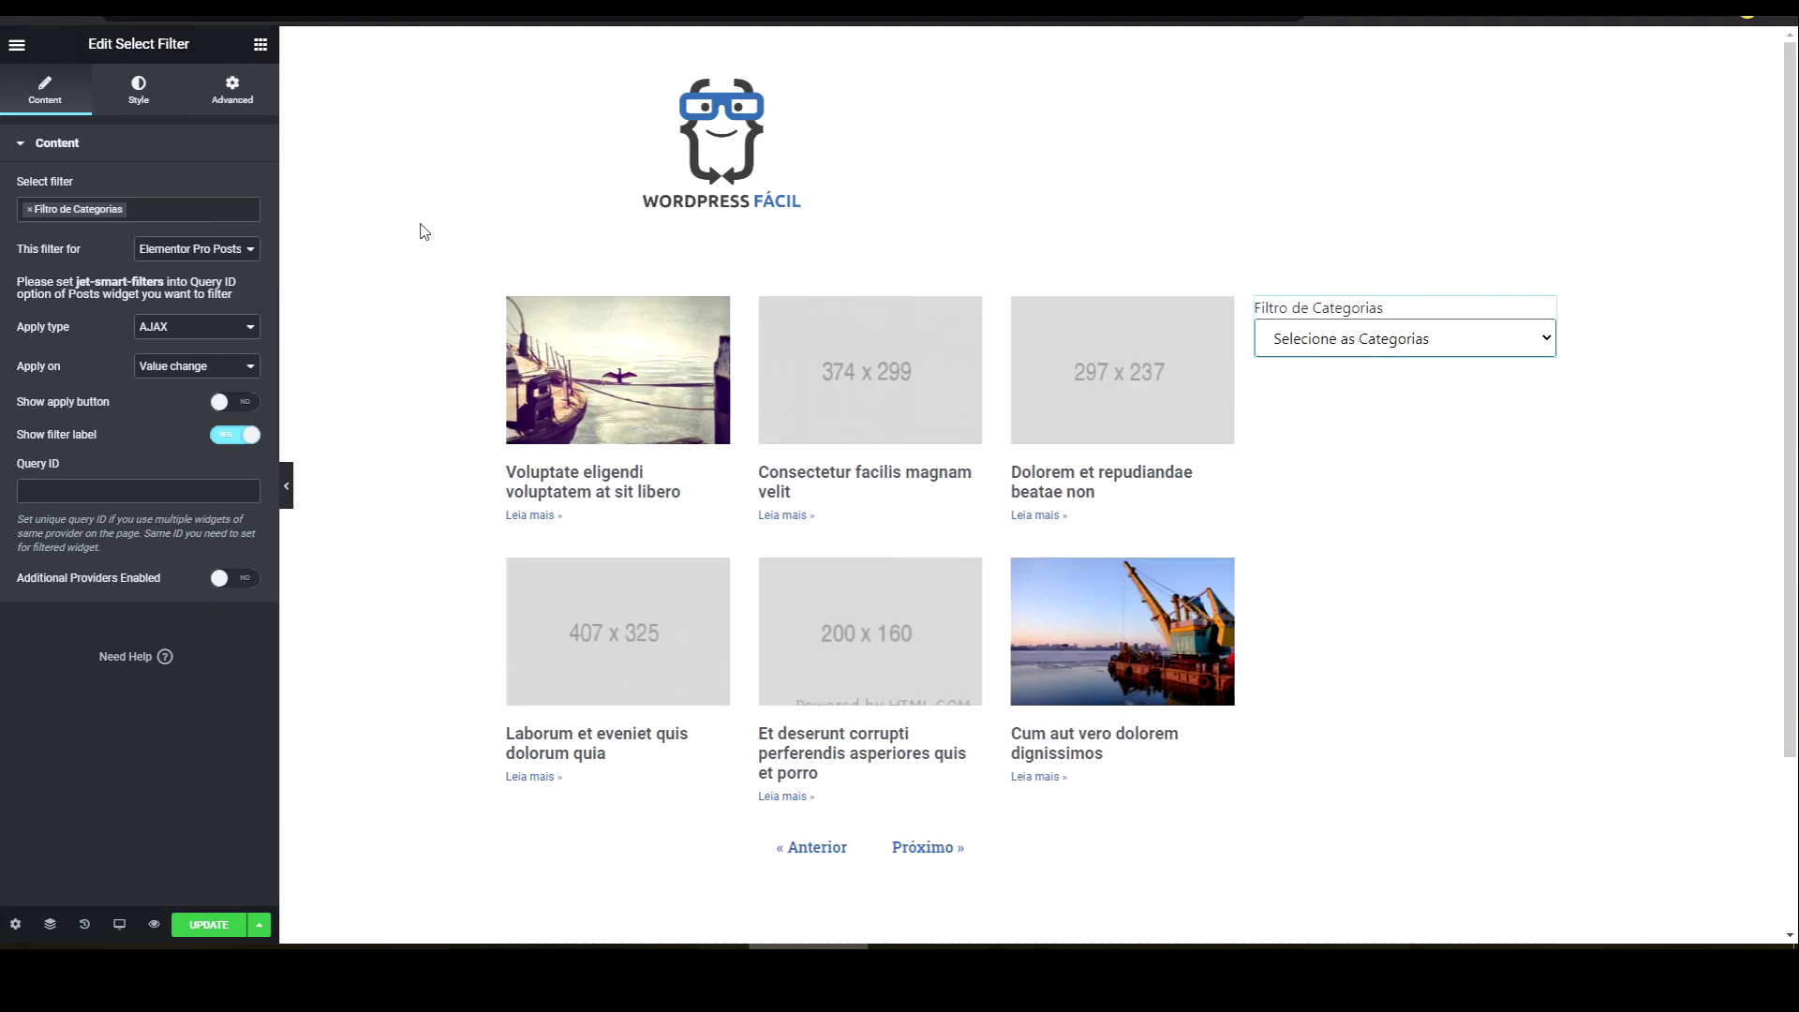
{"action": "left_click", "coordinate": [221, 437]}
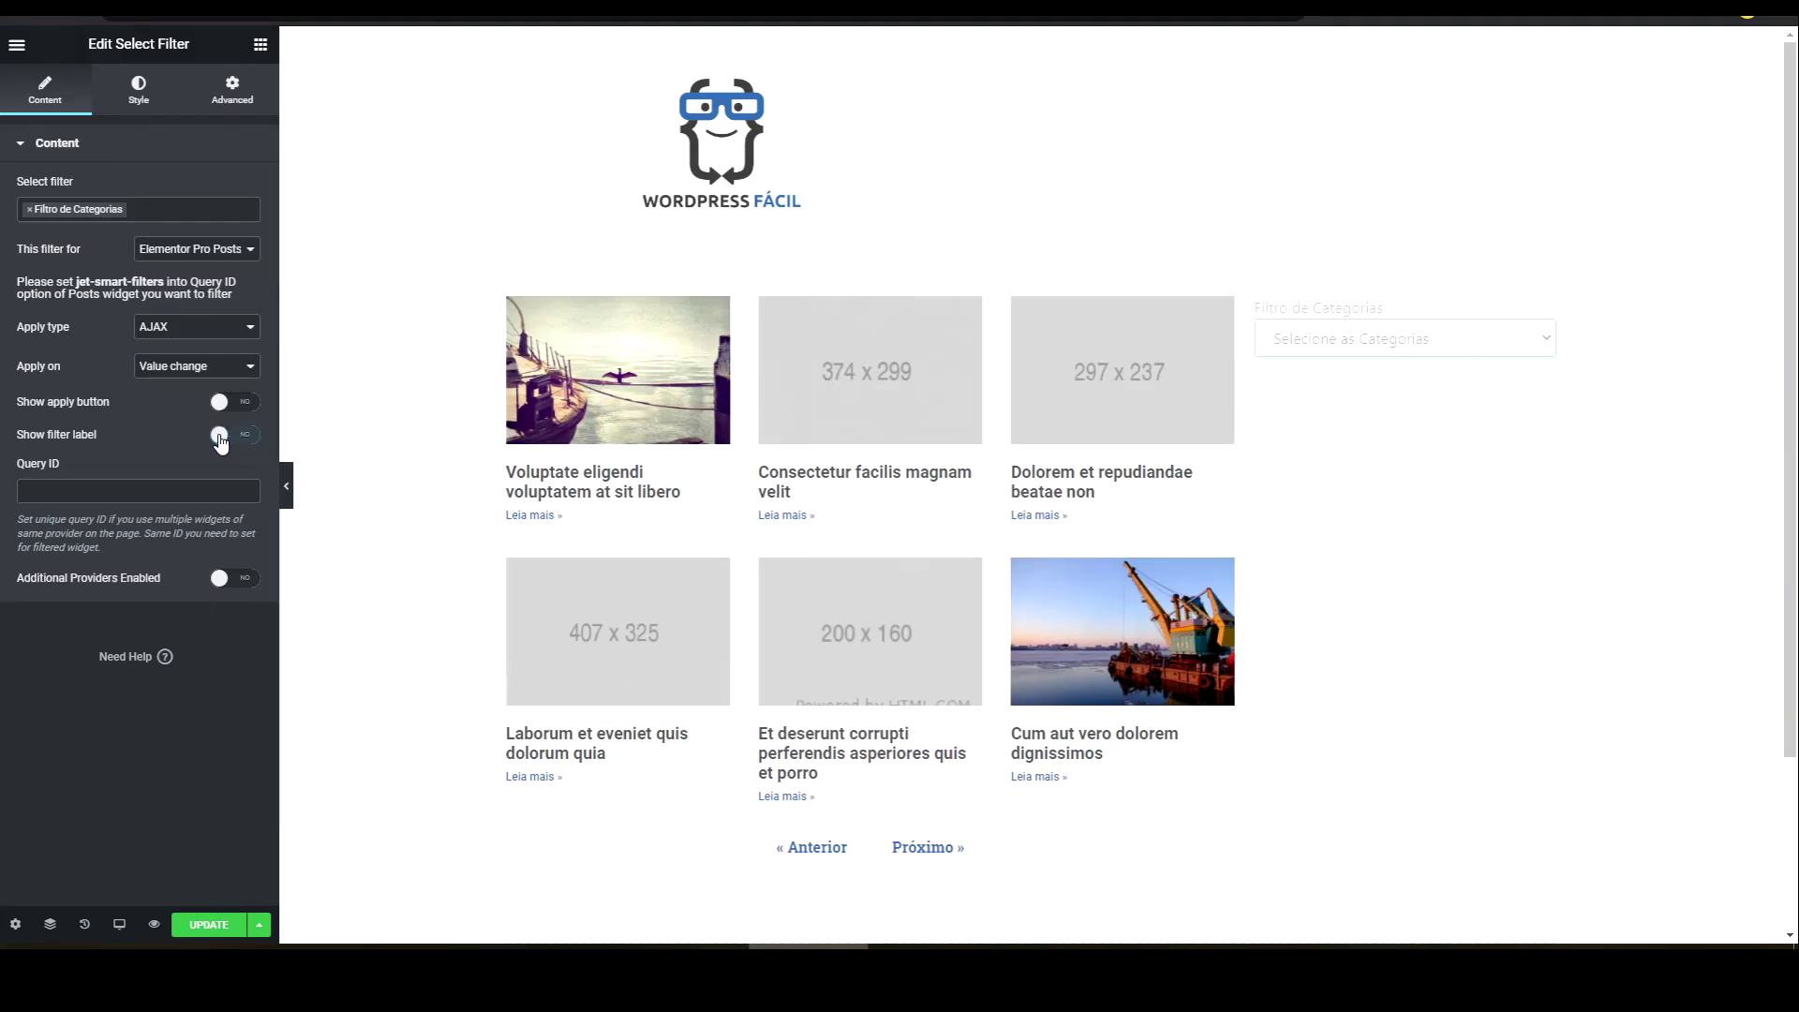
- Add a heading above the Select Filter with the title "Filtro de Categorias"
{"action": "left_click", "coordinate": [261, 44]}
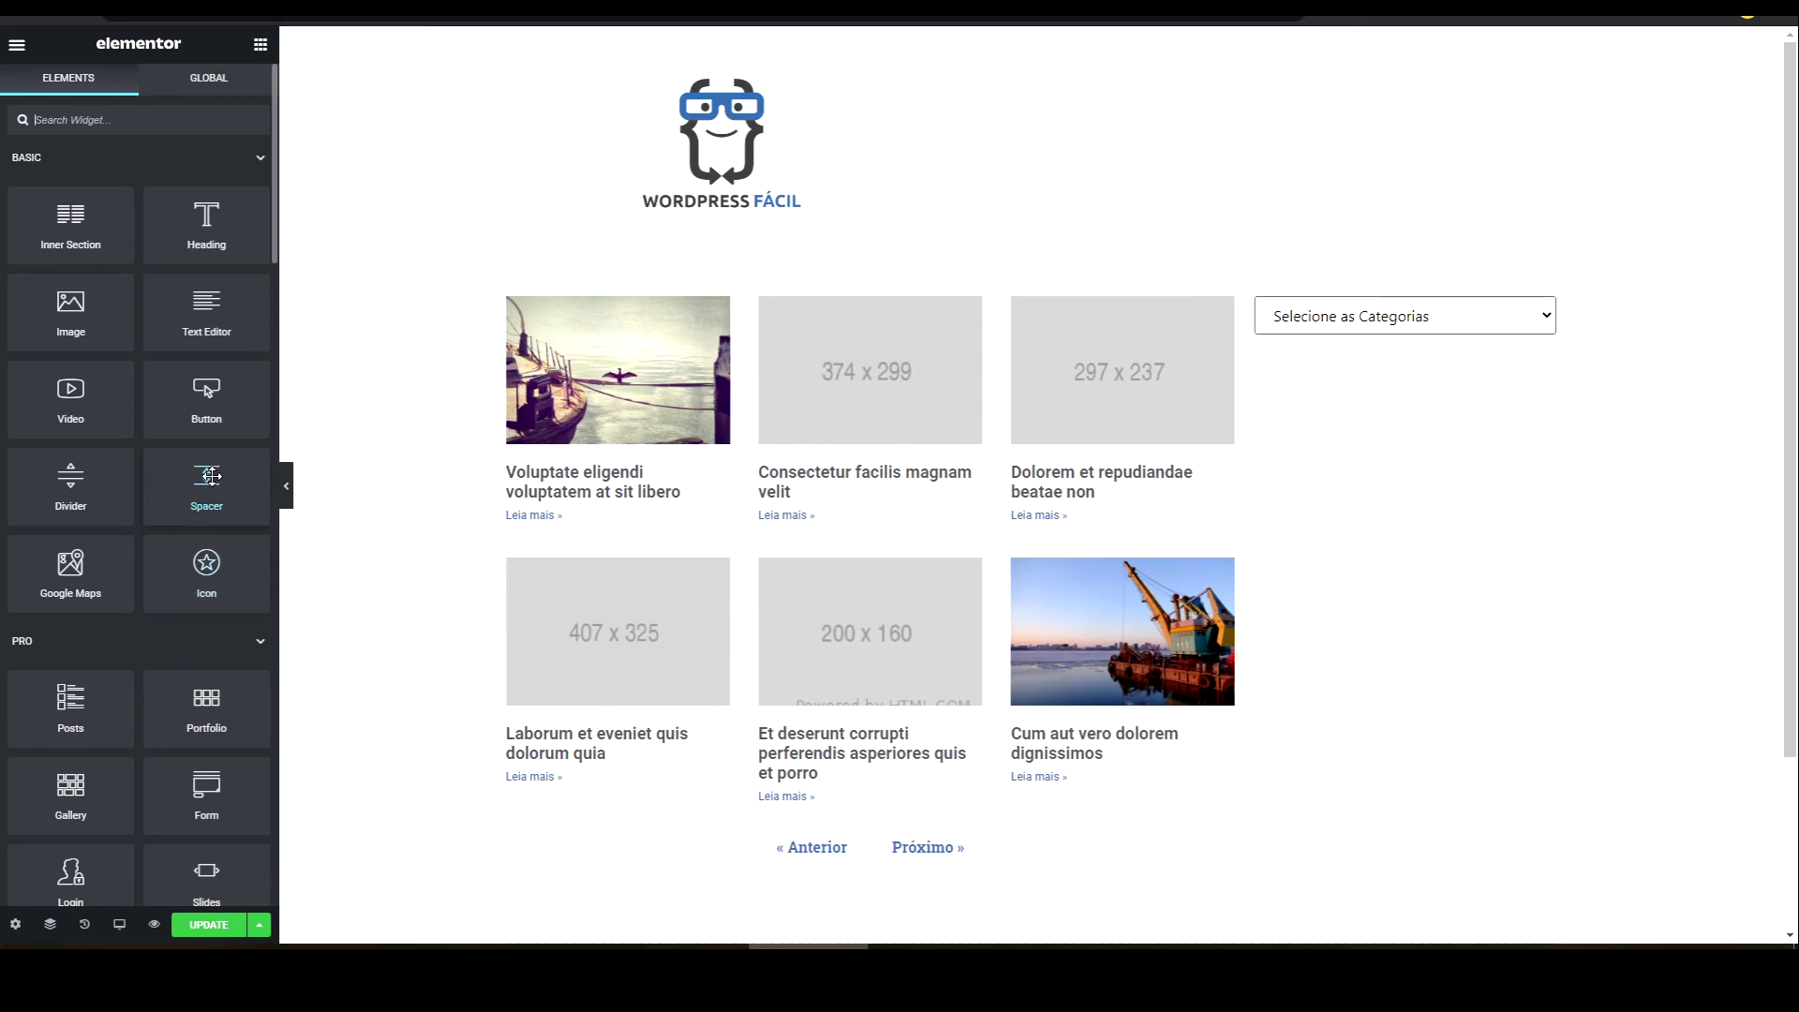
{"action": "left_click_drag", "start_coordinate": [206, 220], "coordinate": [1354, 313]}
{"action": "left_click_drag", "start_coordinate": [167, 209], "coordinate": [4, 210]}
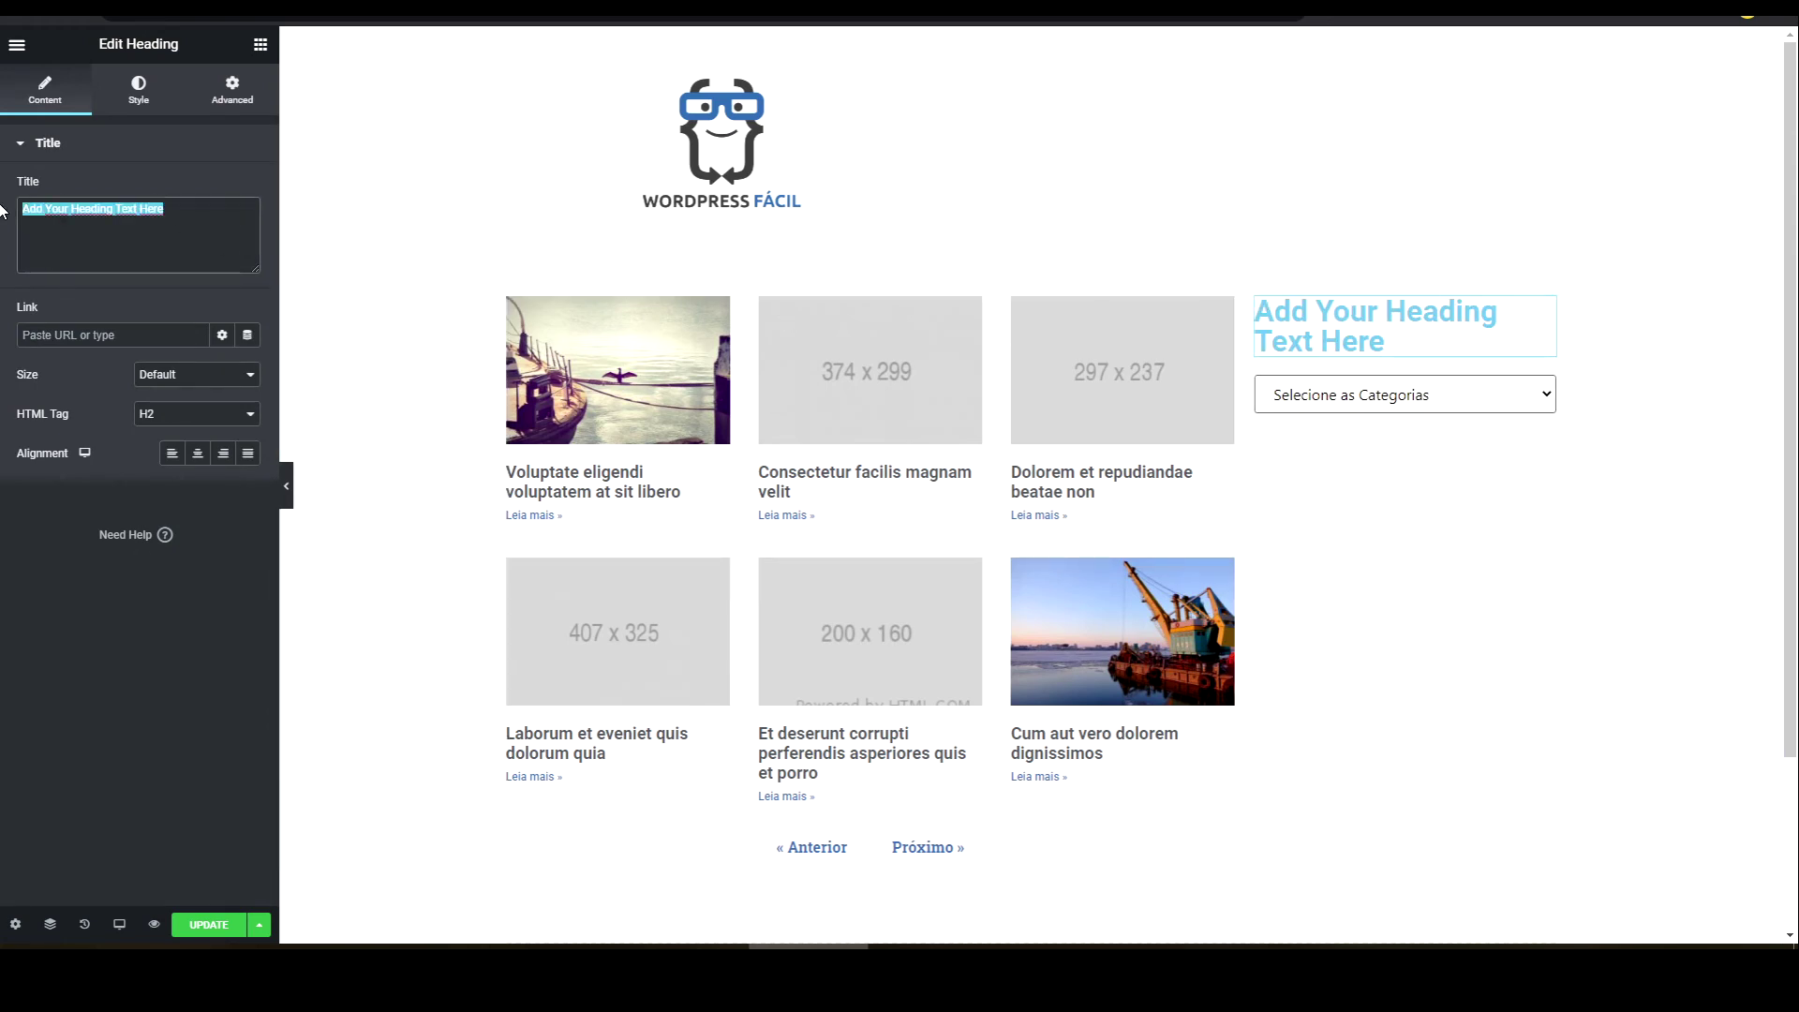
{"action": "type", "text": "Filtro de Cat"}
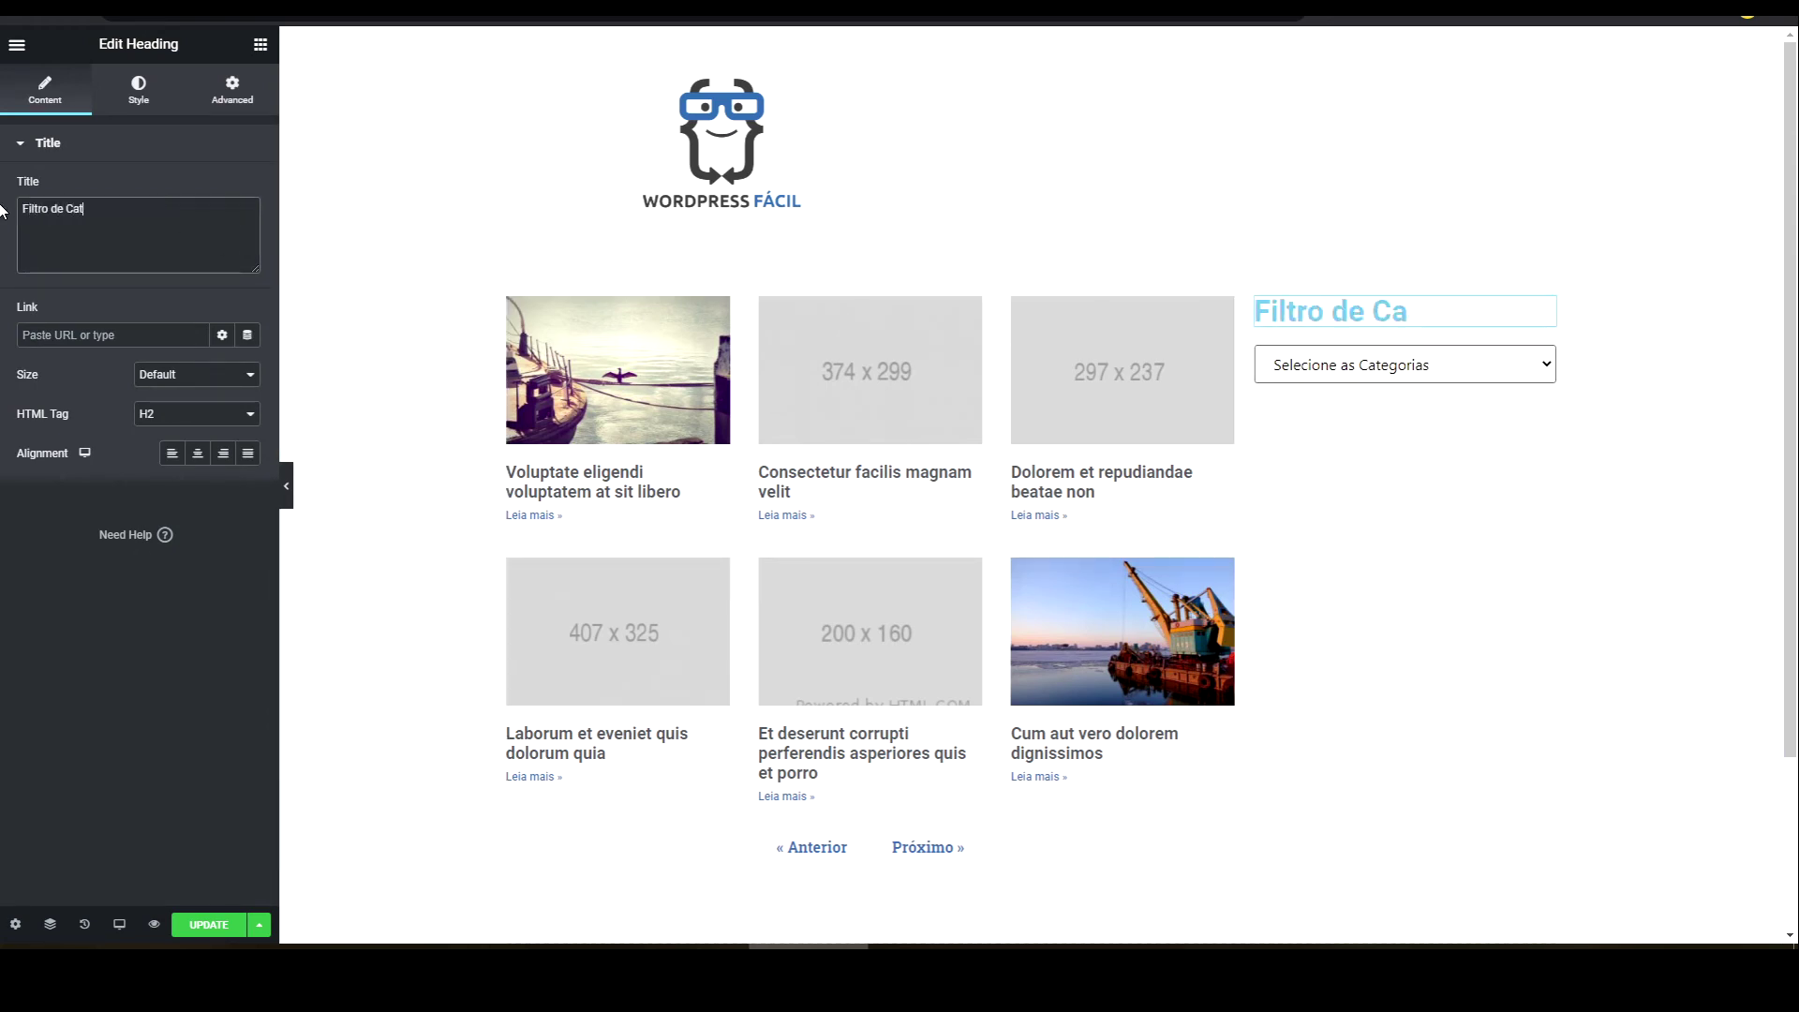
{"action": "type", "text": "egorias"}
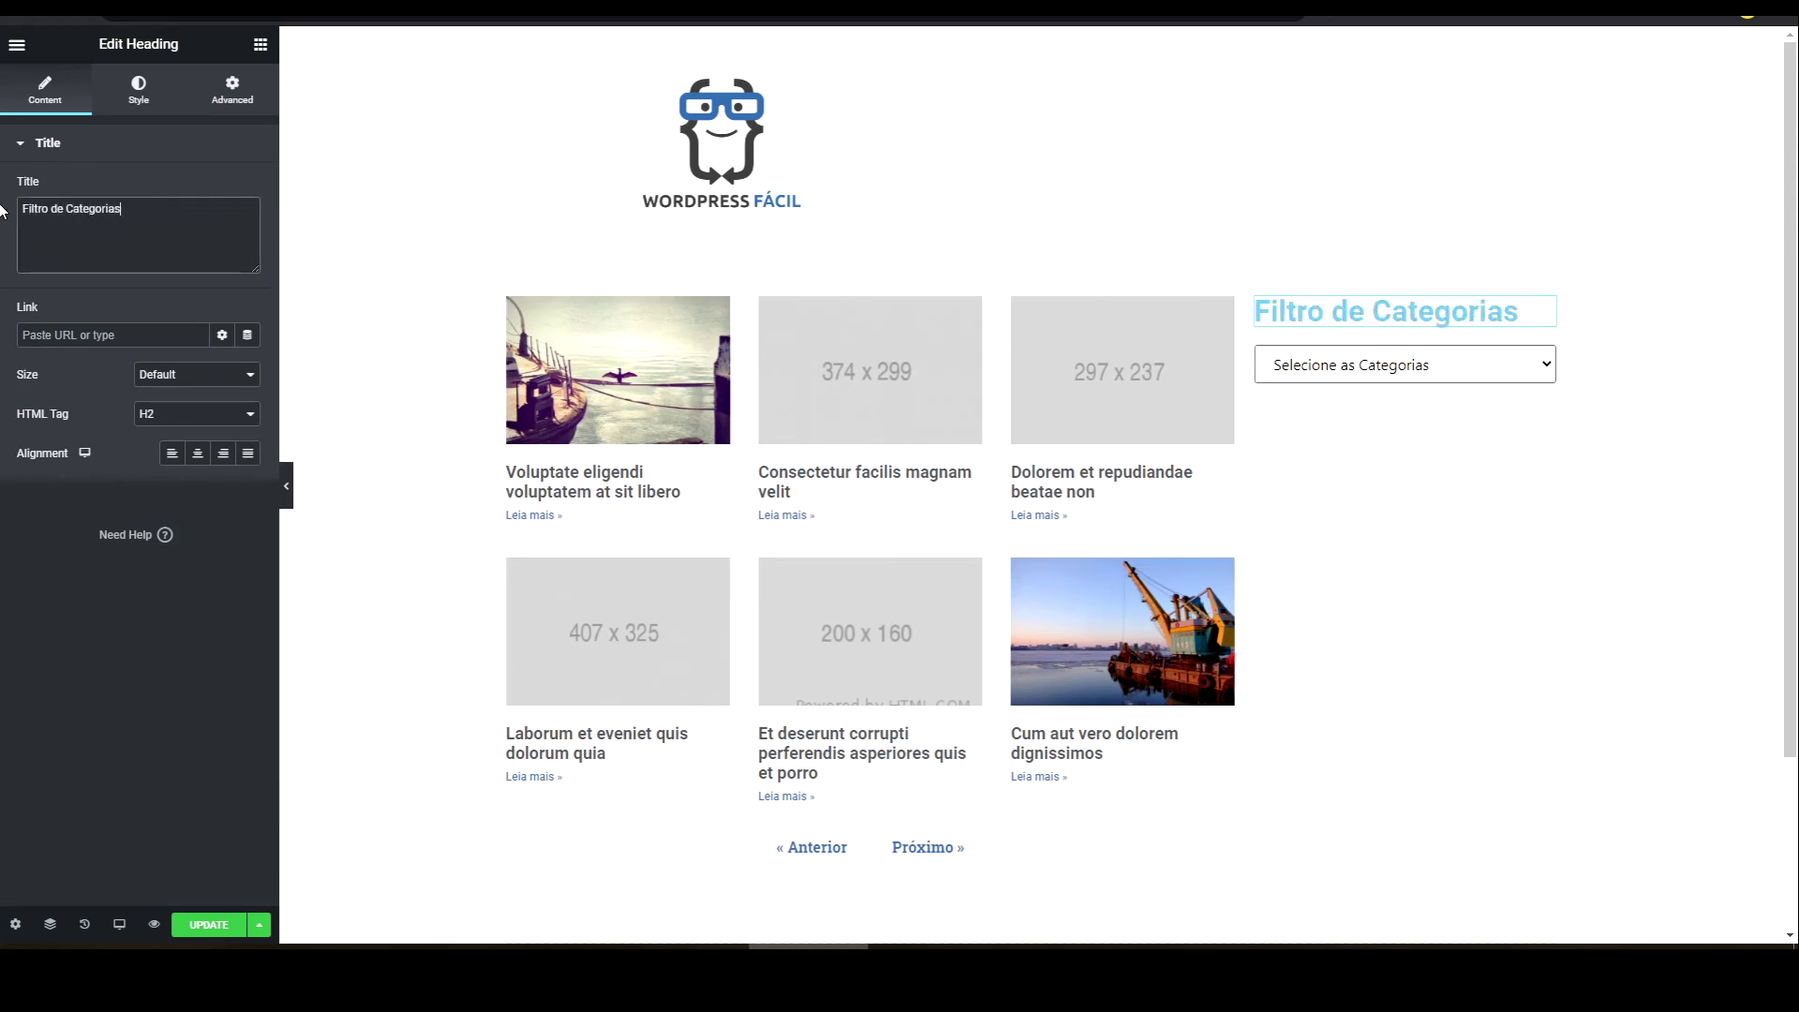
- Set the heading's text color to the global Text color and update the page
{"action": "left_click", "coordinate": [118, 111]}
{"action": "left_click", "coordinate": [222, 189]}
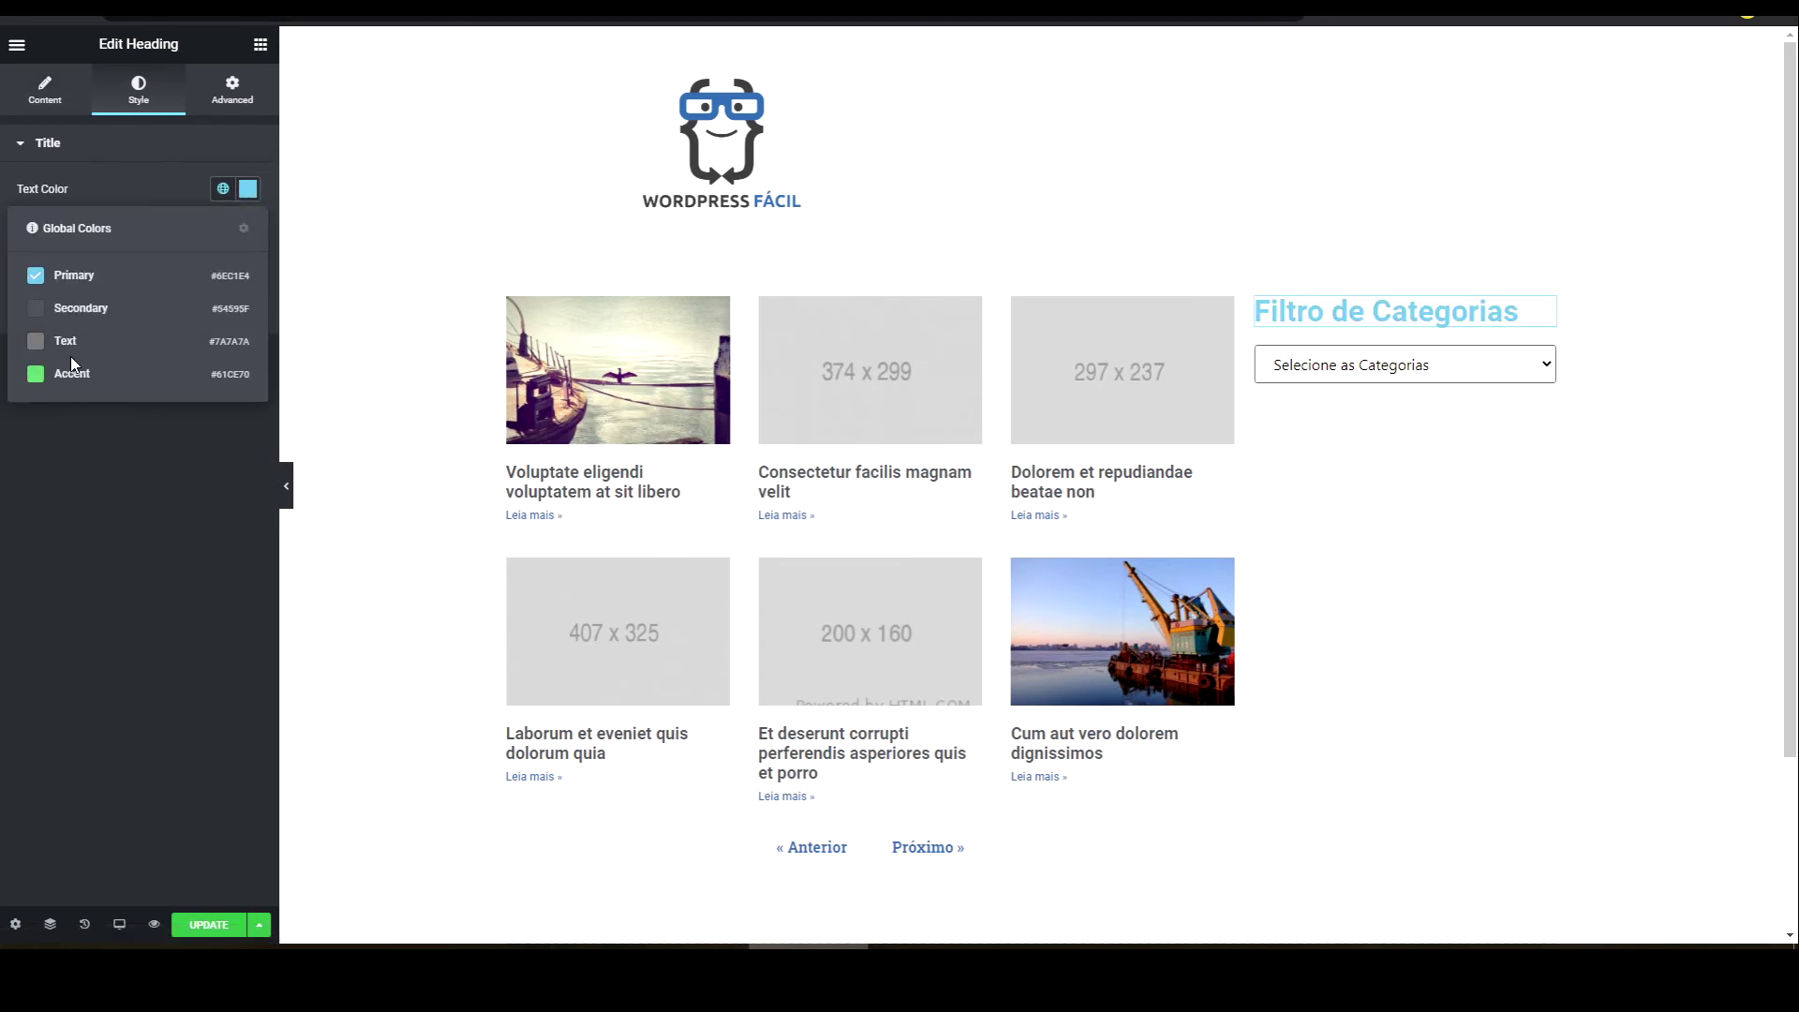
{"action": "left_click", "coordinate": [70, 349]}
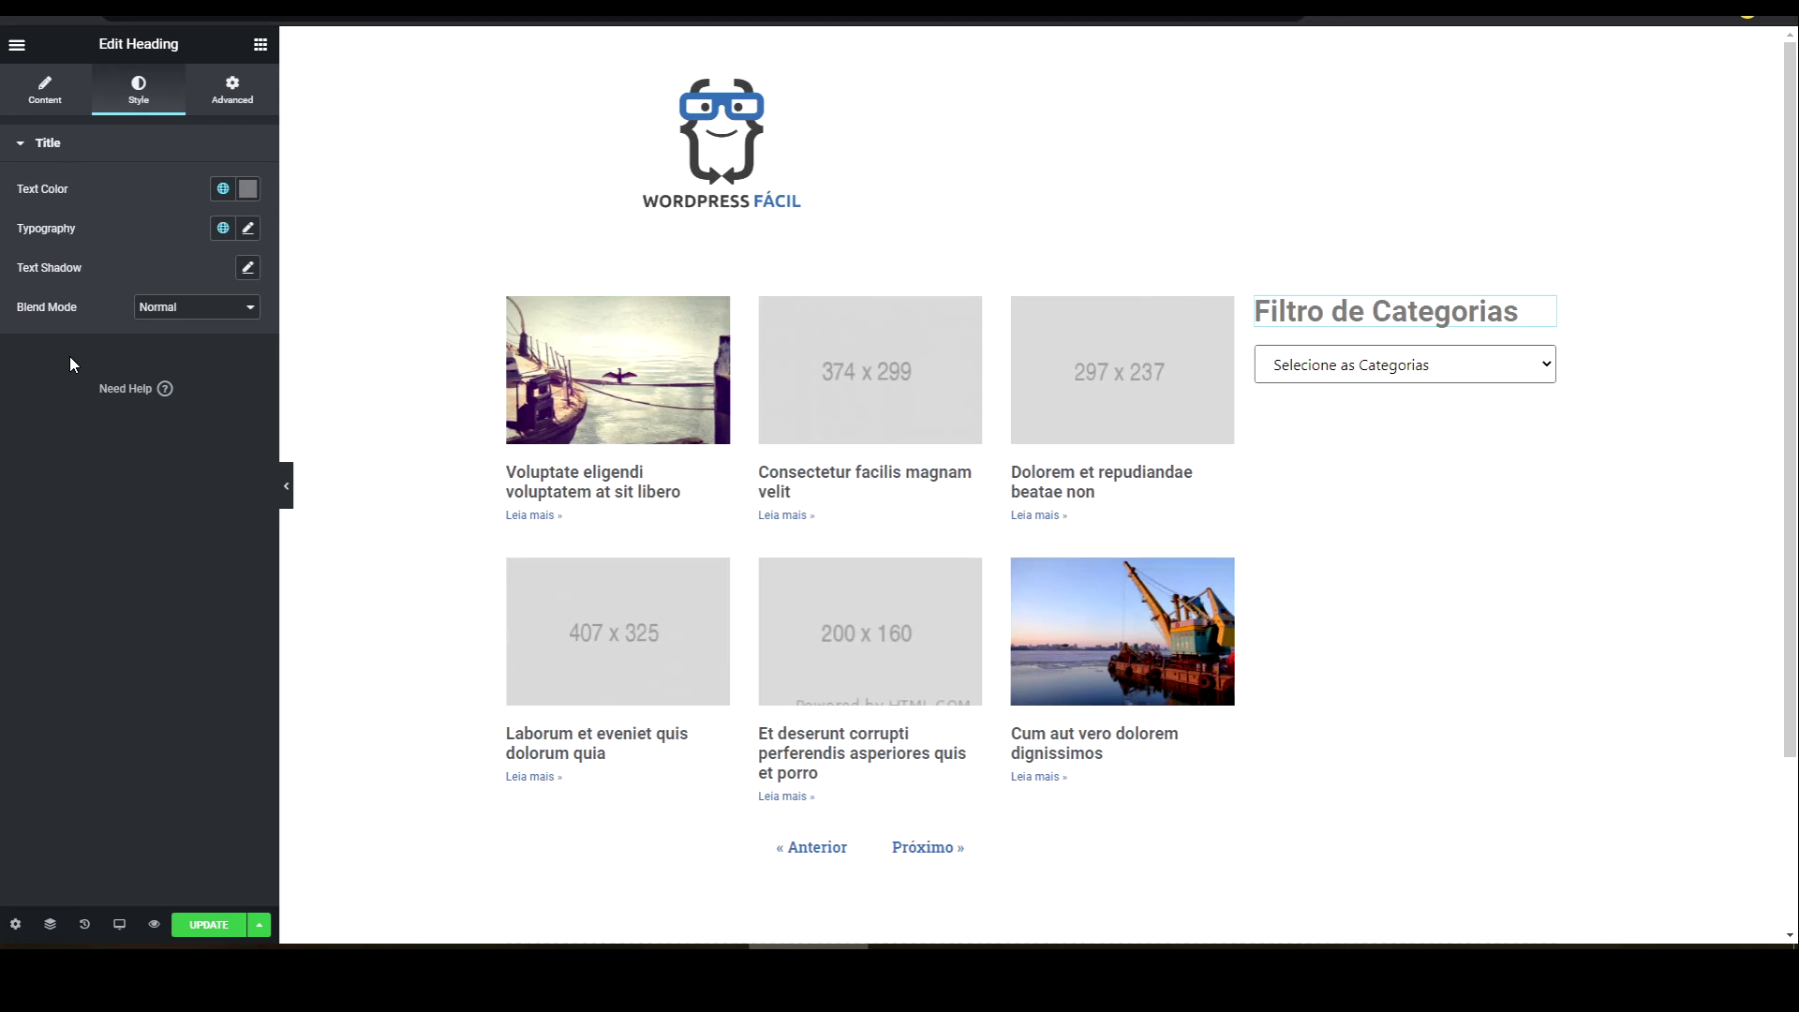
{"action": "left_click", "coordinate": [221, 928]}
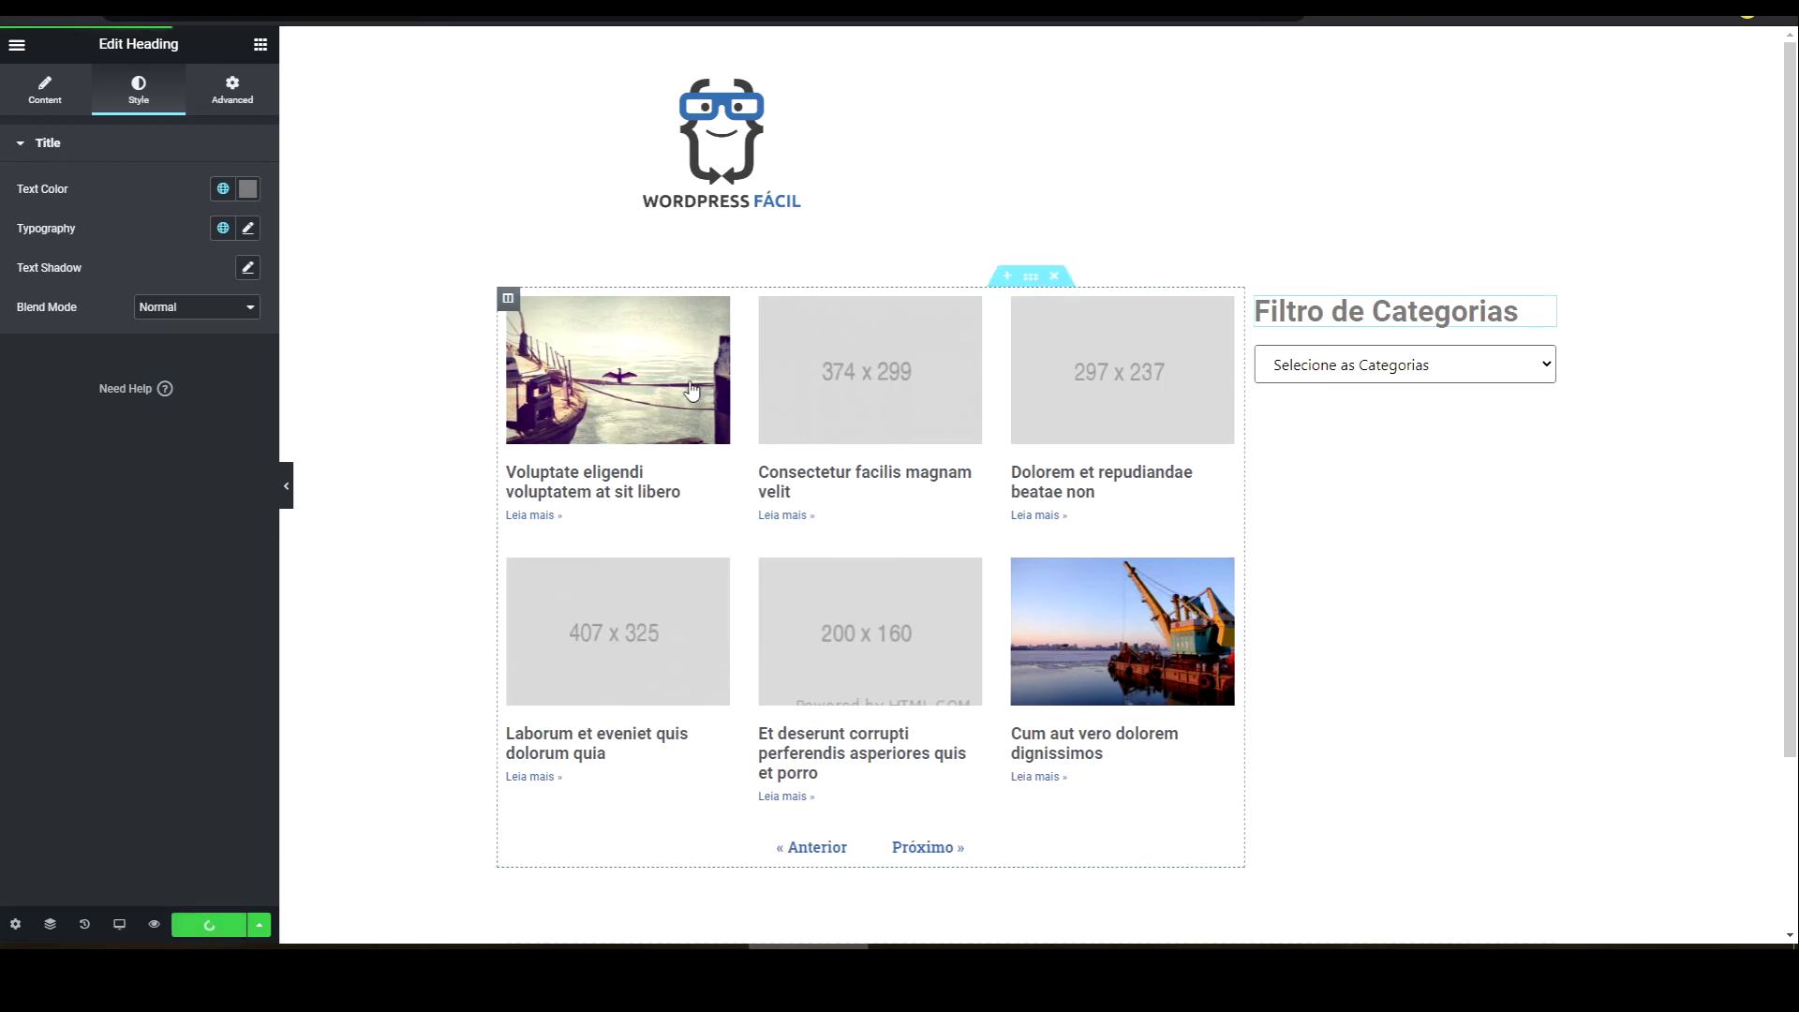
- Test the select filter on the published page by filtering the posts by Plugins, and reopen its category options
{"action": "key", "text": "ctrl+Tab"}
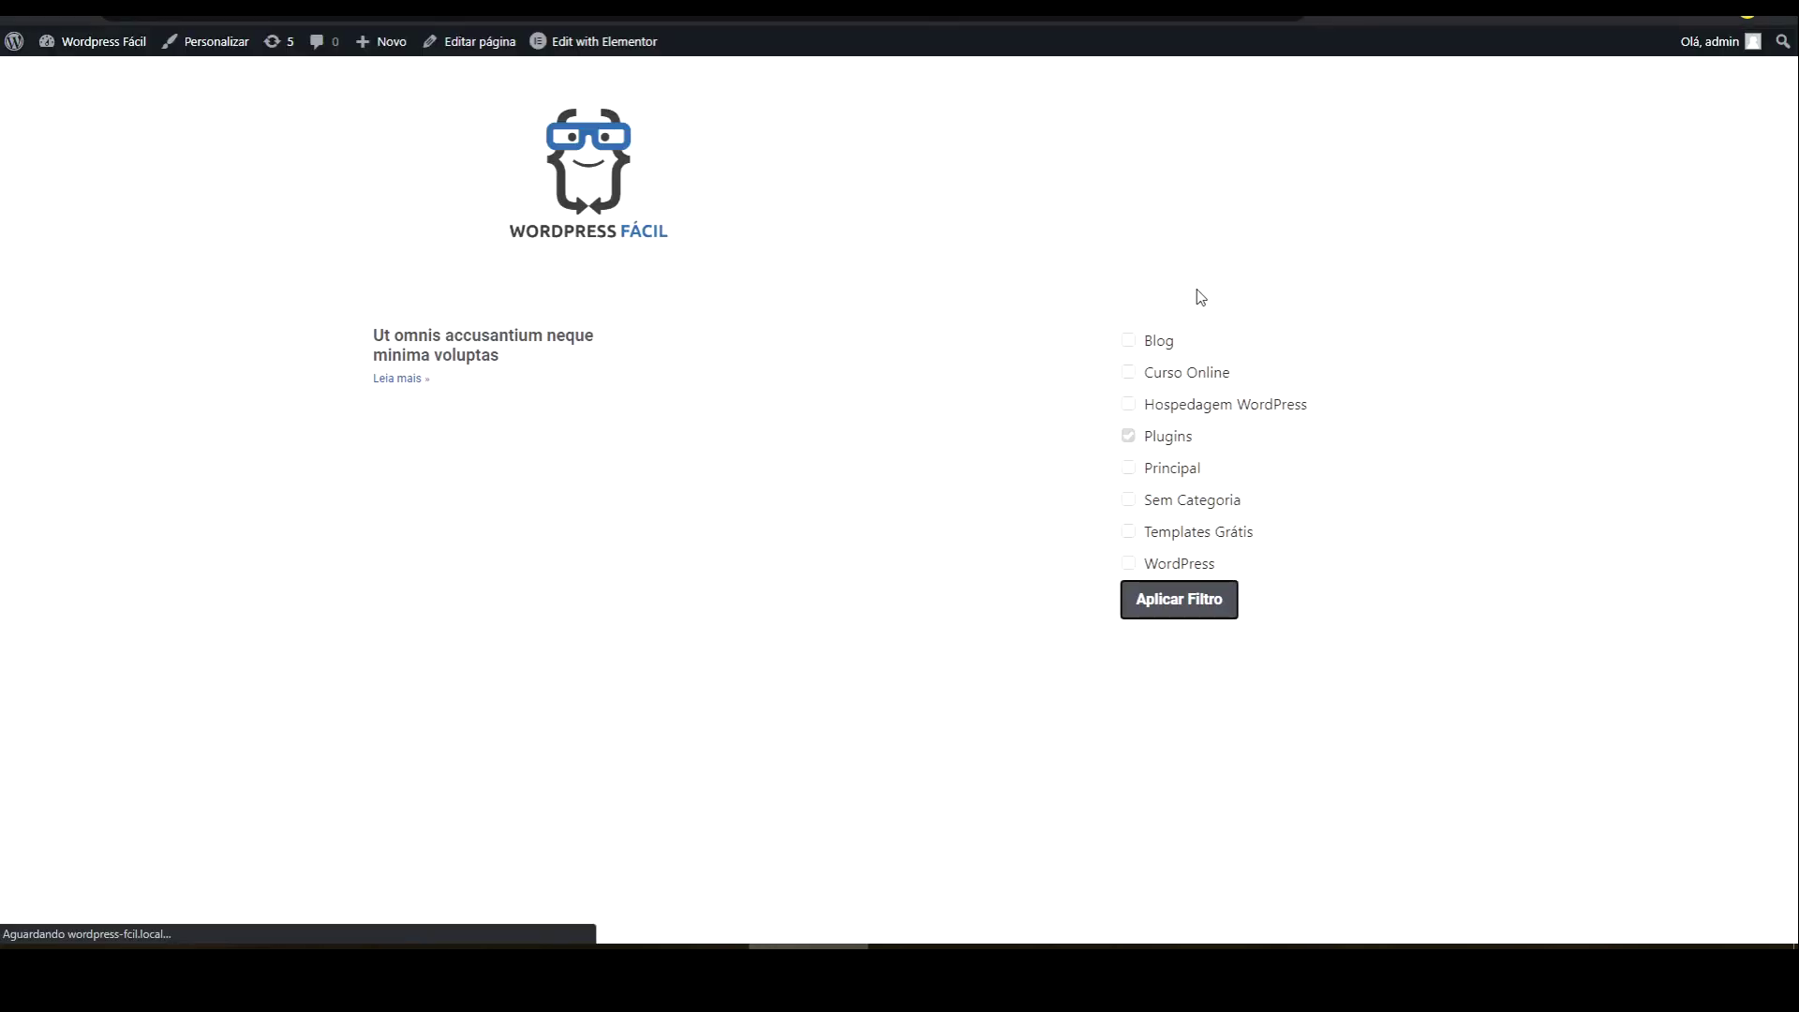
{"action": "left_click", "coordinate": [1204, 394]}
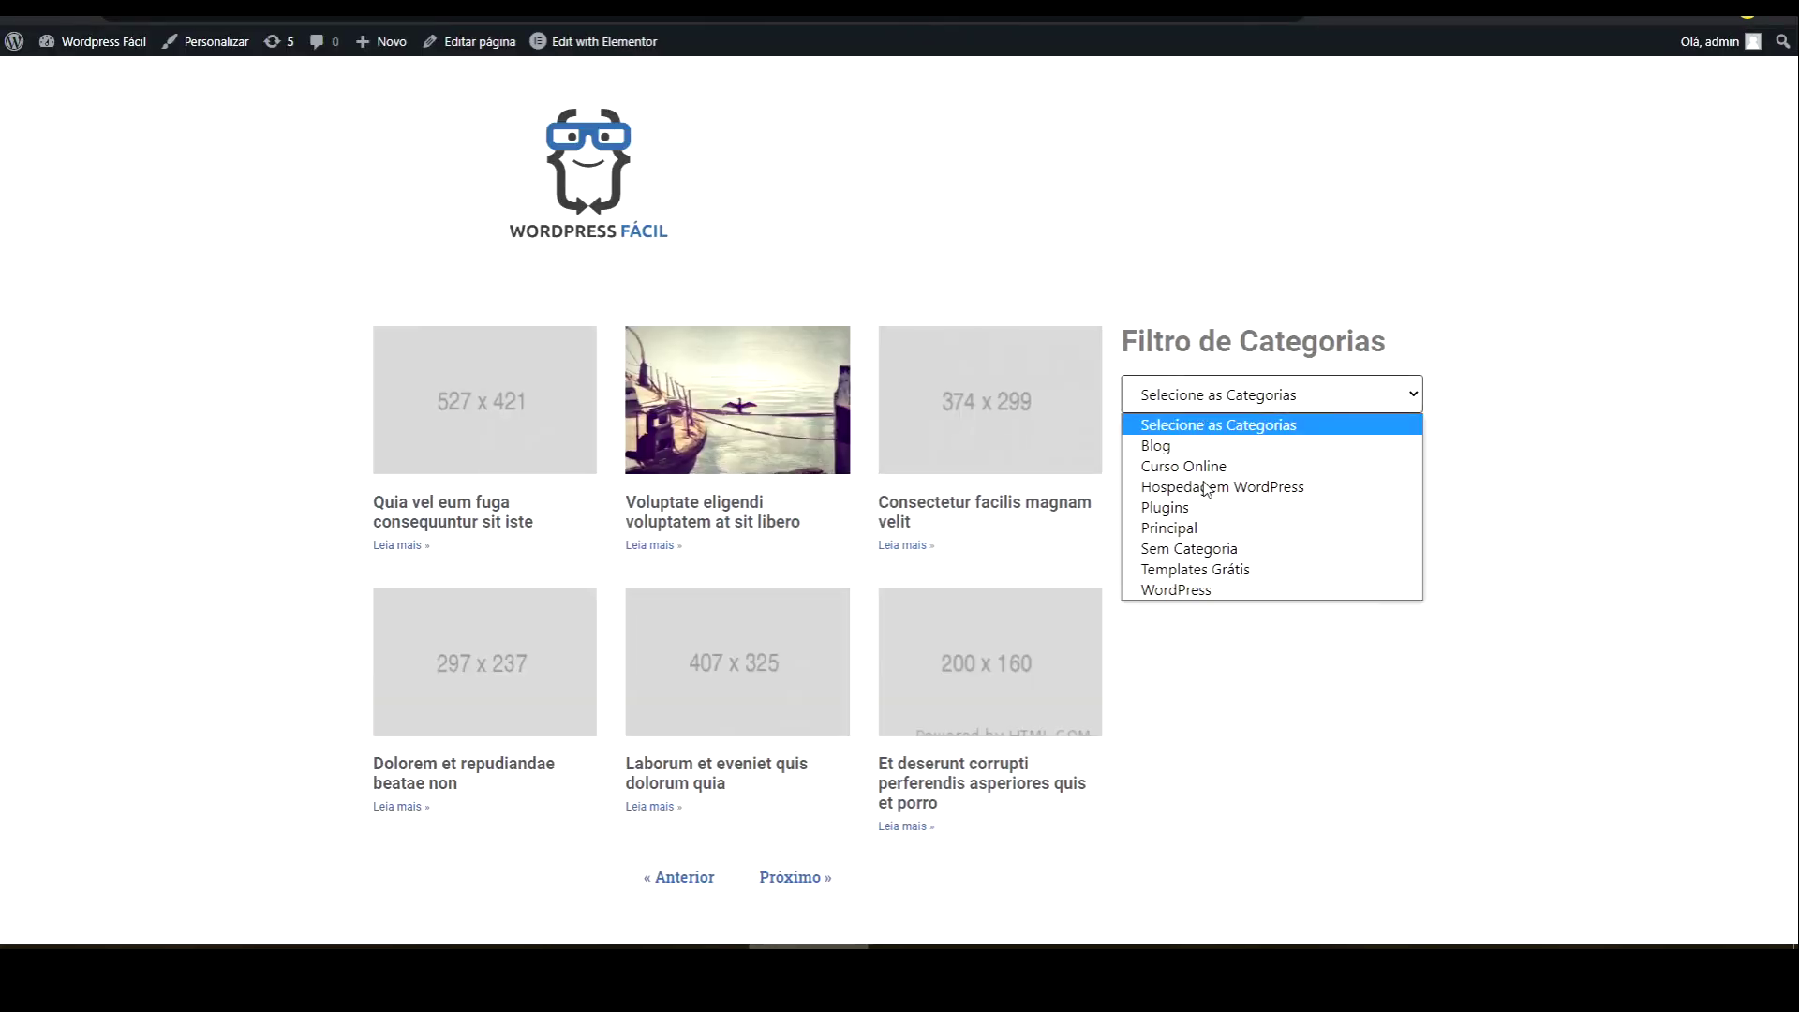
{"action": "left_click", "coordinate": [1177, 521]}
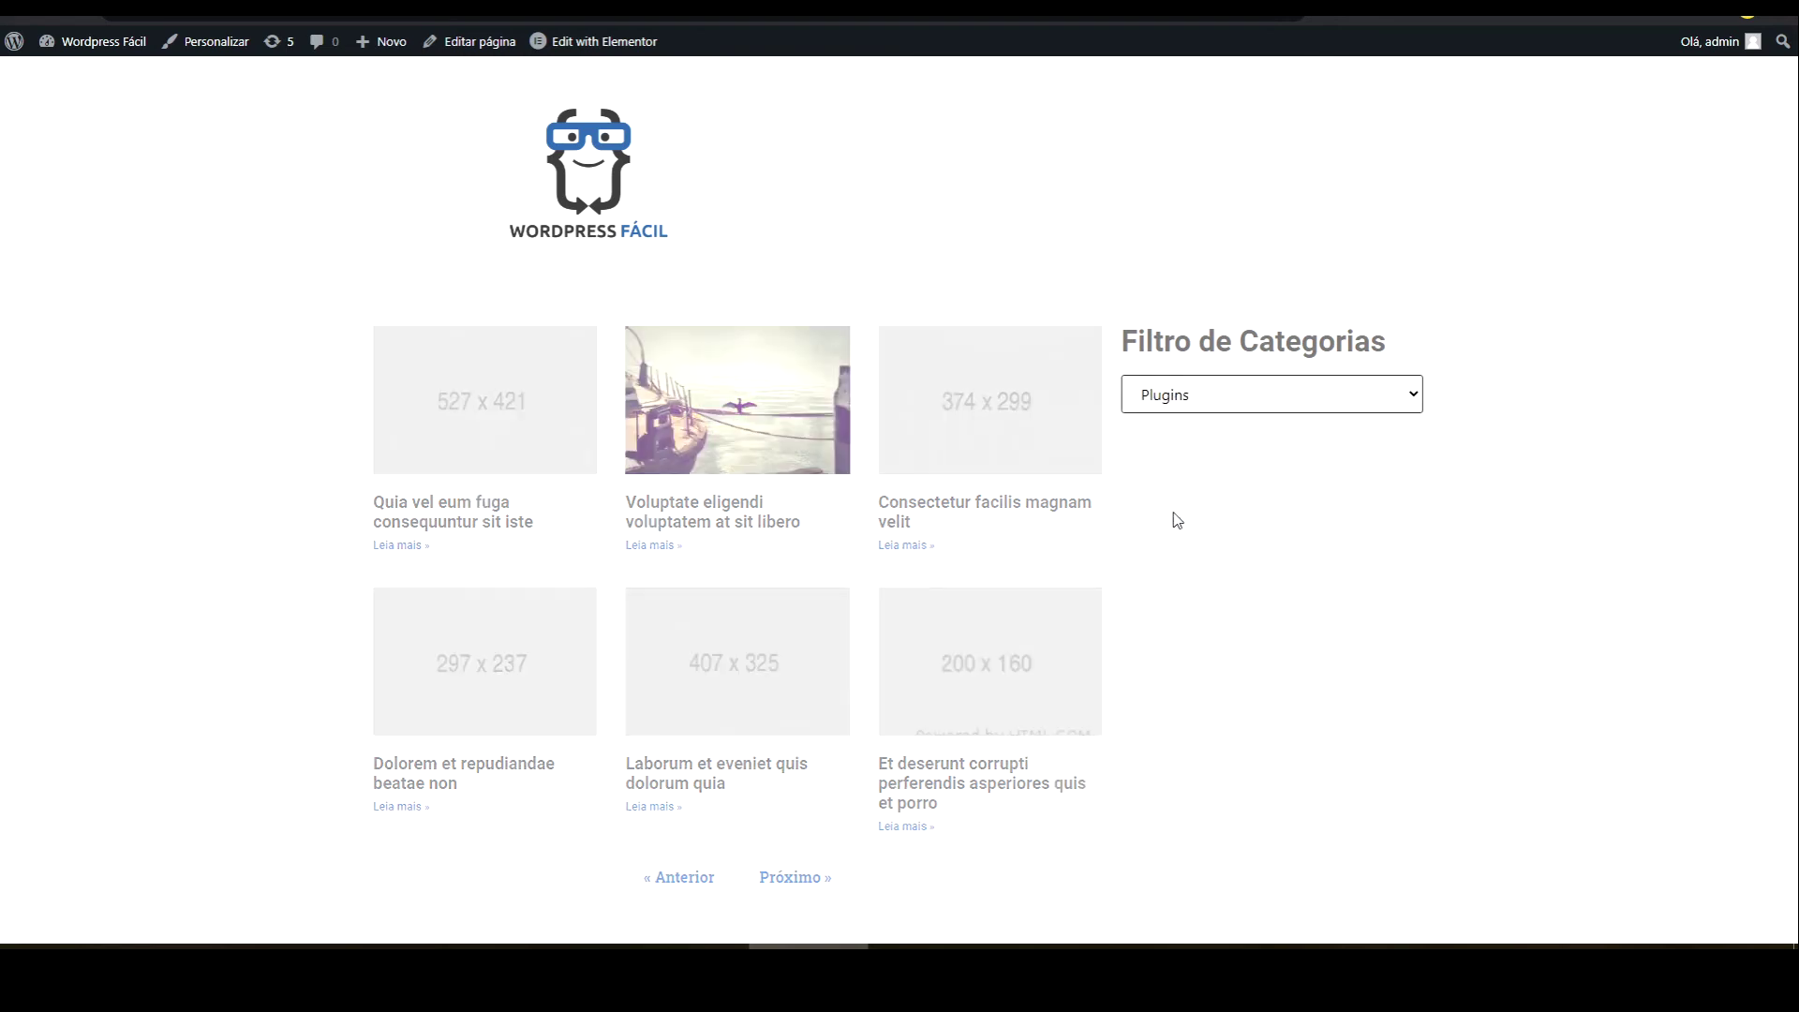
{"action": "left_click", "coordinate": [1232, 394]}
- Change the Filtro de Categorias filter type to Radio, review its included items, and save the filter
{"action": "left_click", "coordinate": [1154, 30]}
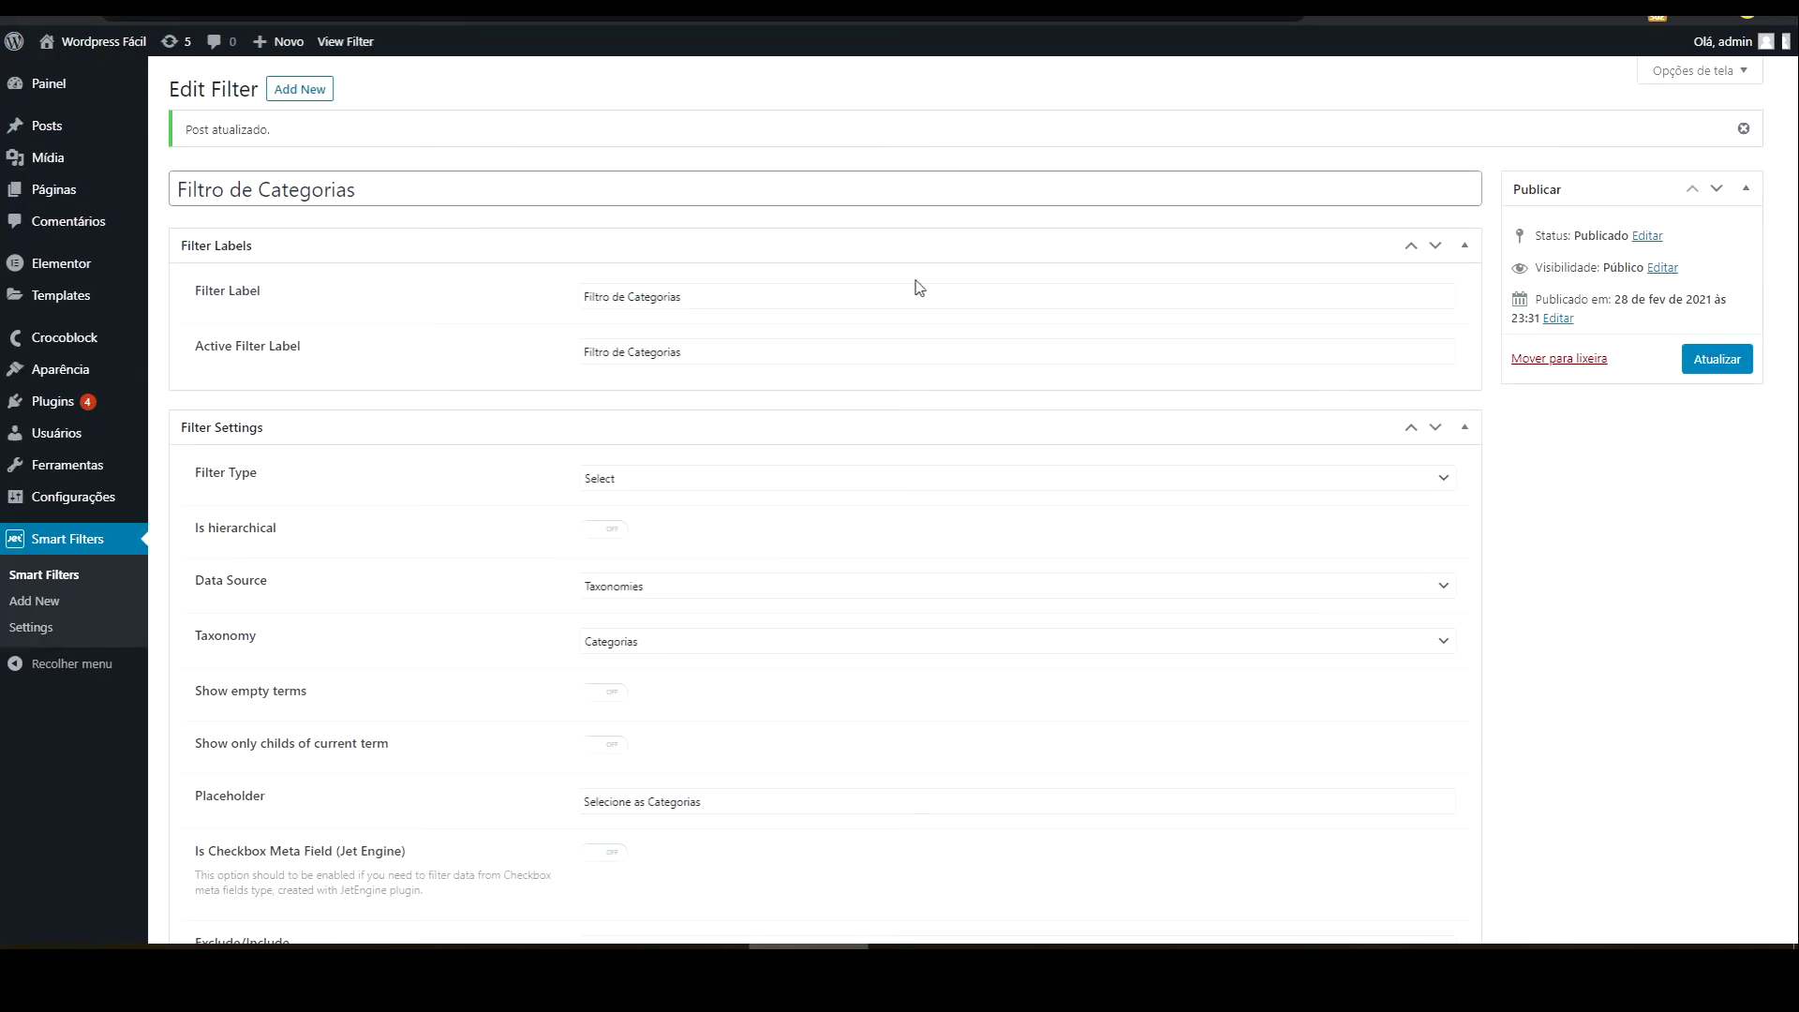
{"action": "left_click", "coordinate": [616, 480]}
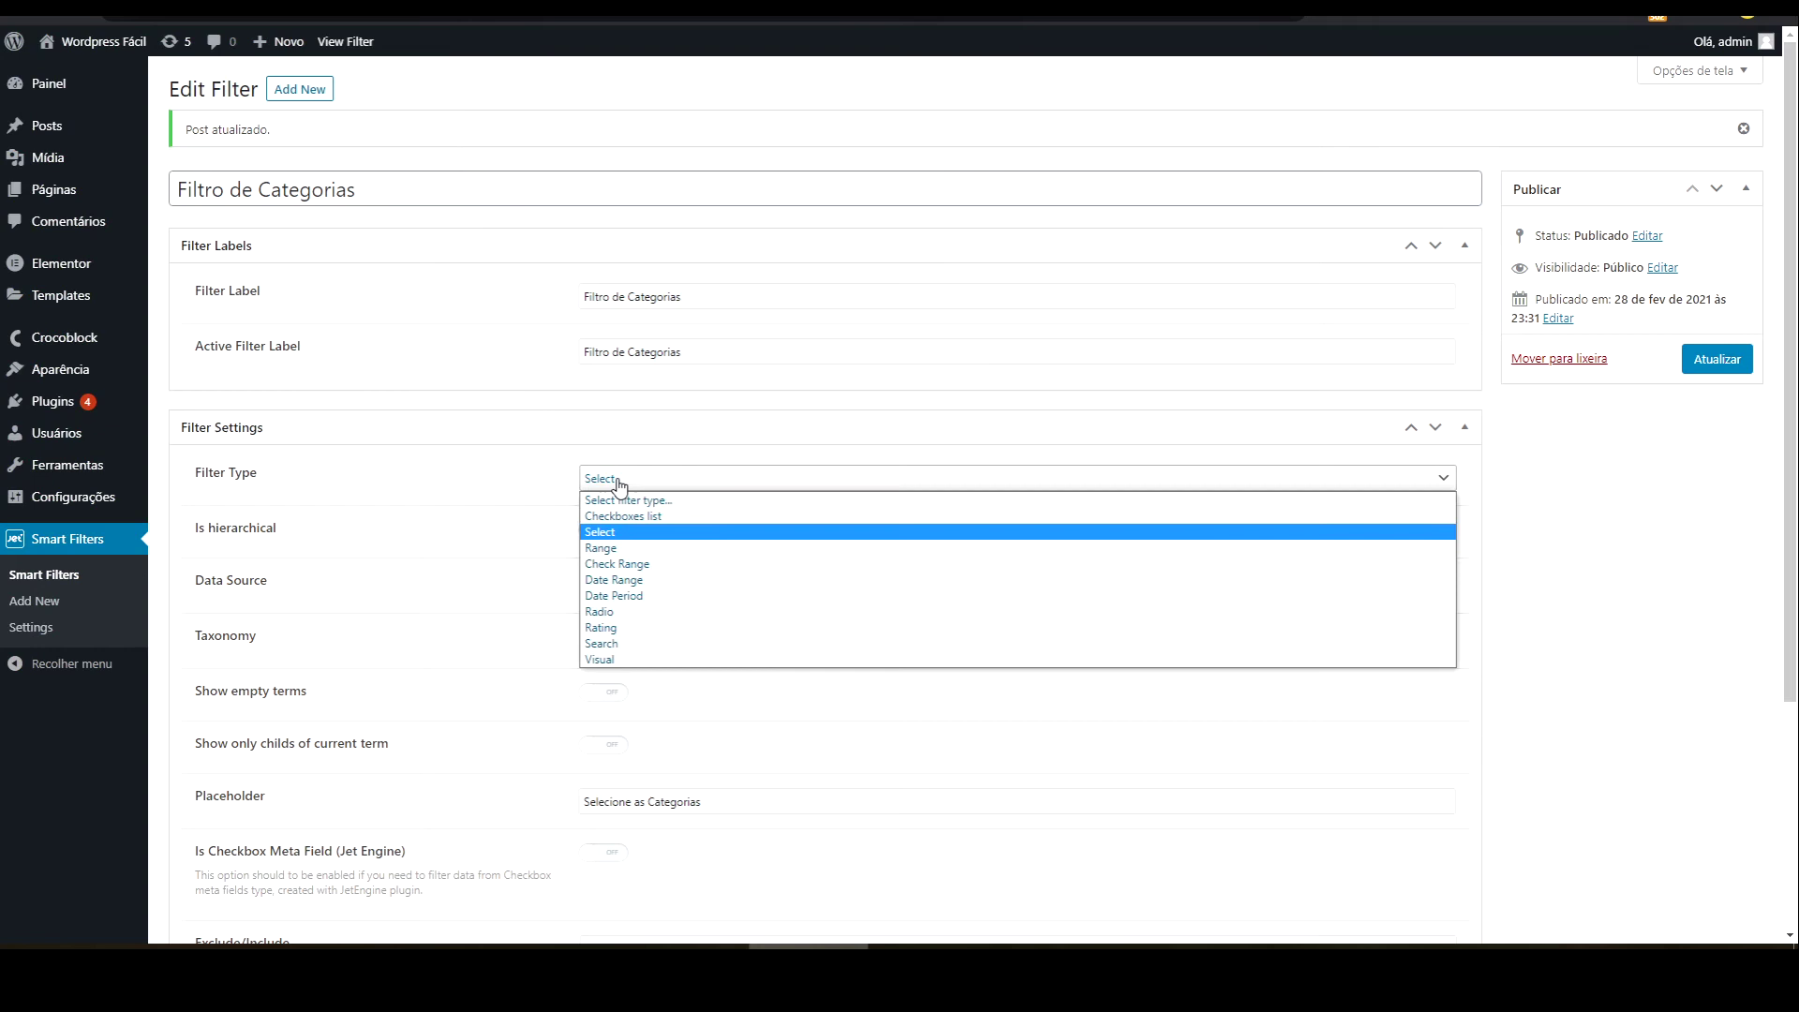
{"action": "left_click", "coordinate": [653, 612]}
{"action": "scroll", "coordinate": [517, 514], "scroll_direction": "down", "scroll_amount": 4}
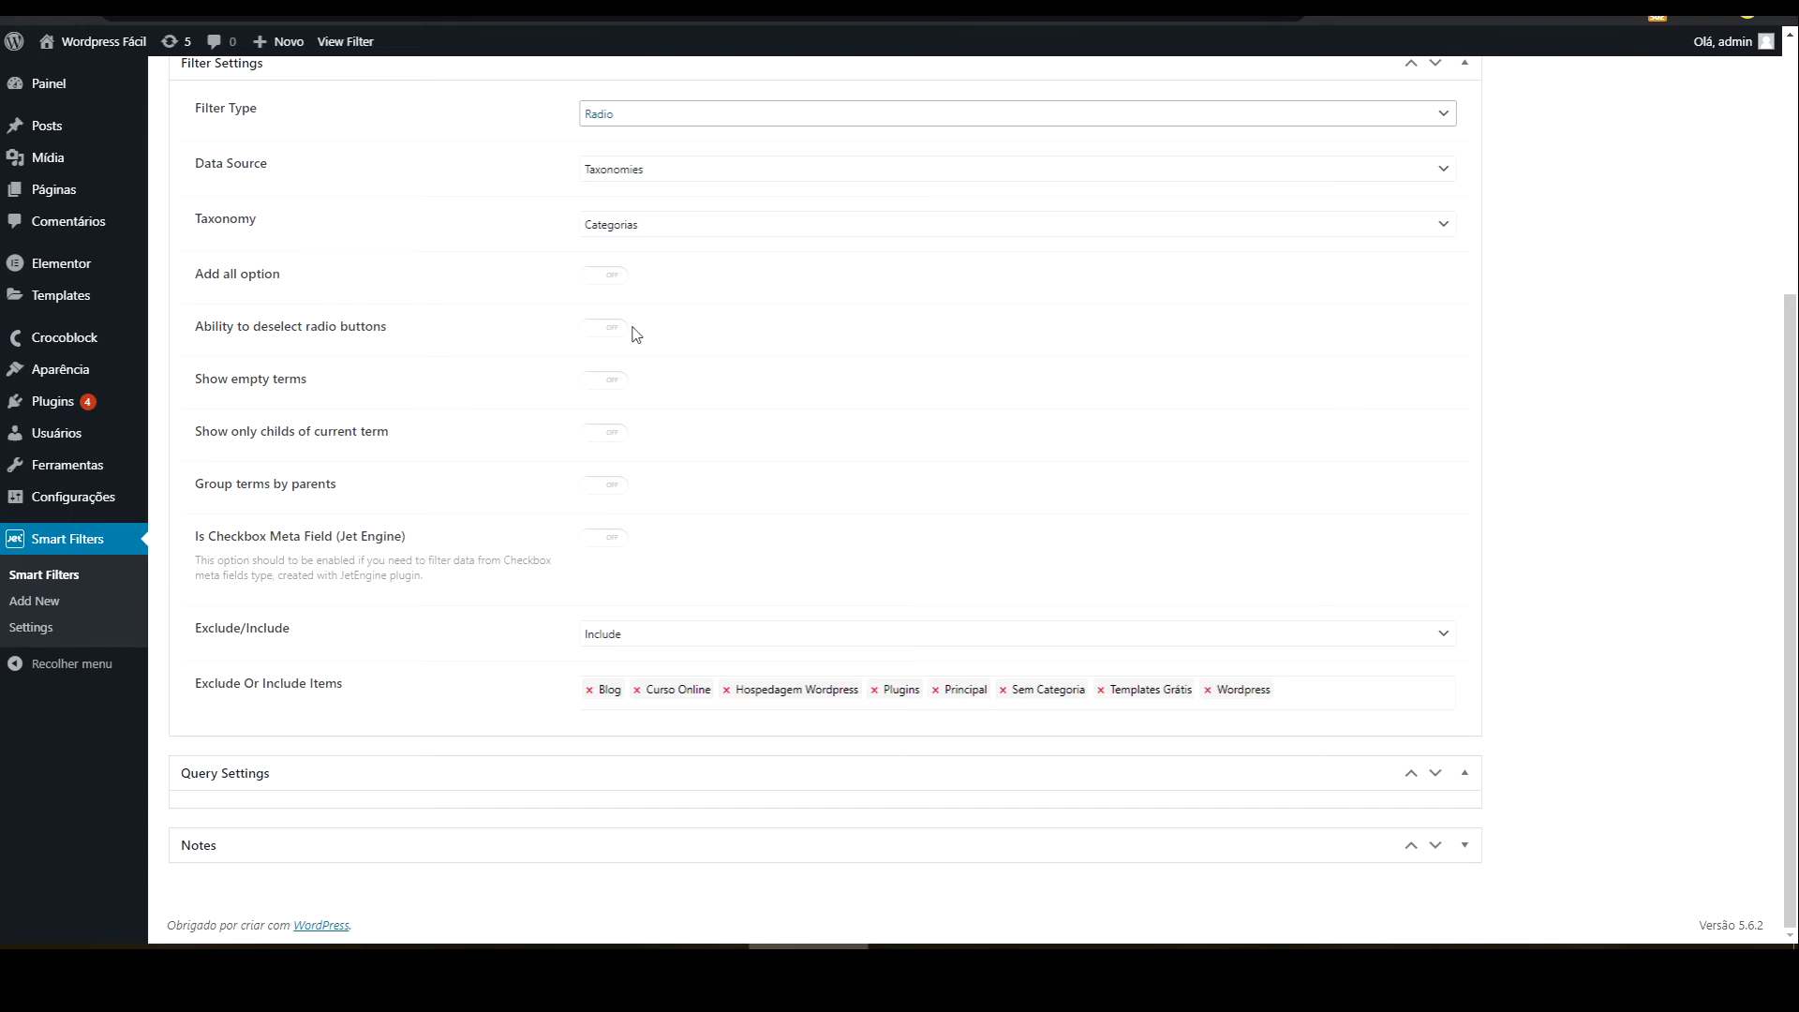
{"action": "left_click", "coordinate": [1338, 707]}
{"action": "scroll", "coordinate": [1312, 843], "scroll_direction": "down", "scroll_amount": 2}
{"action": "scroll", "coordinate": [1311, 825], "scroll_direction": "up", "scroll_amount": 2}
{"action": "left_click", "coordinate": [1513, 603]}
{"action": "scroll", "coordinate": [1590, 406], "scroll_direction": "up", "scroll_amount": 4}
{"action": "left_click", "coordinate": [1719, 358]}
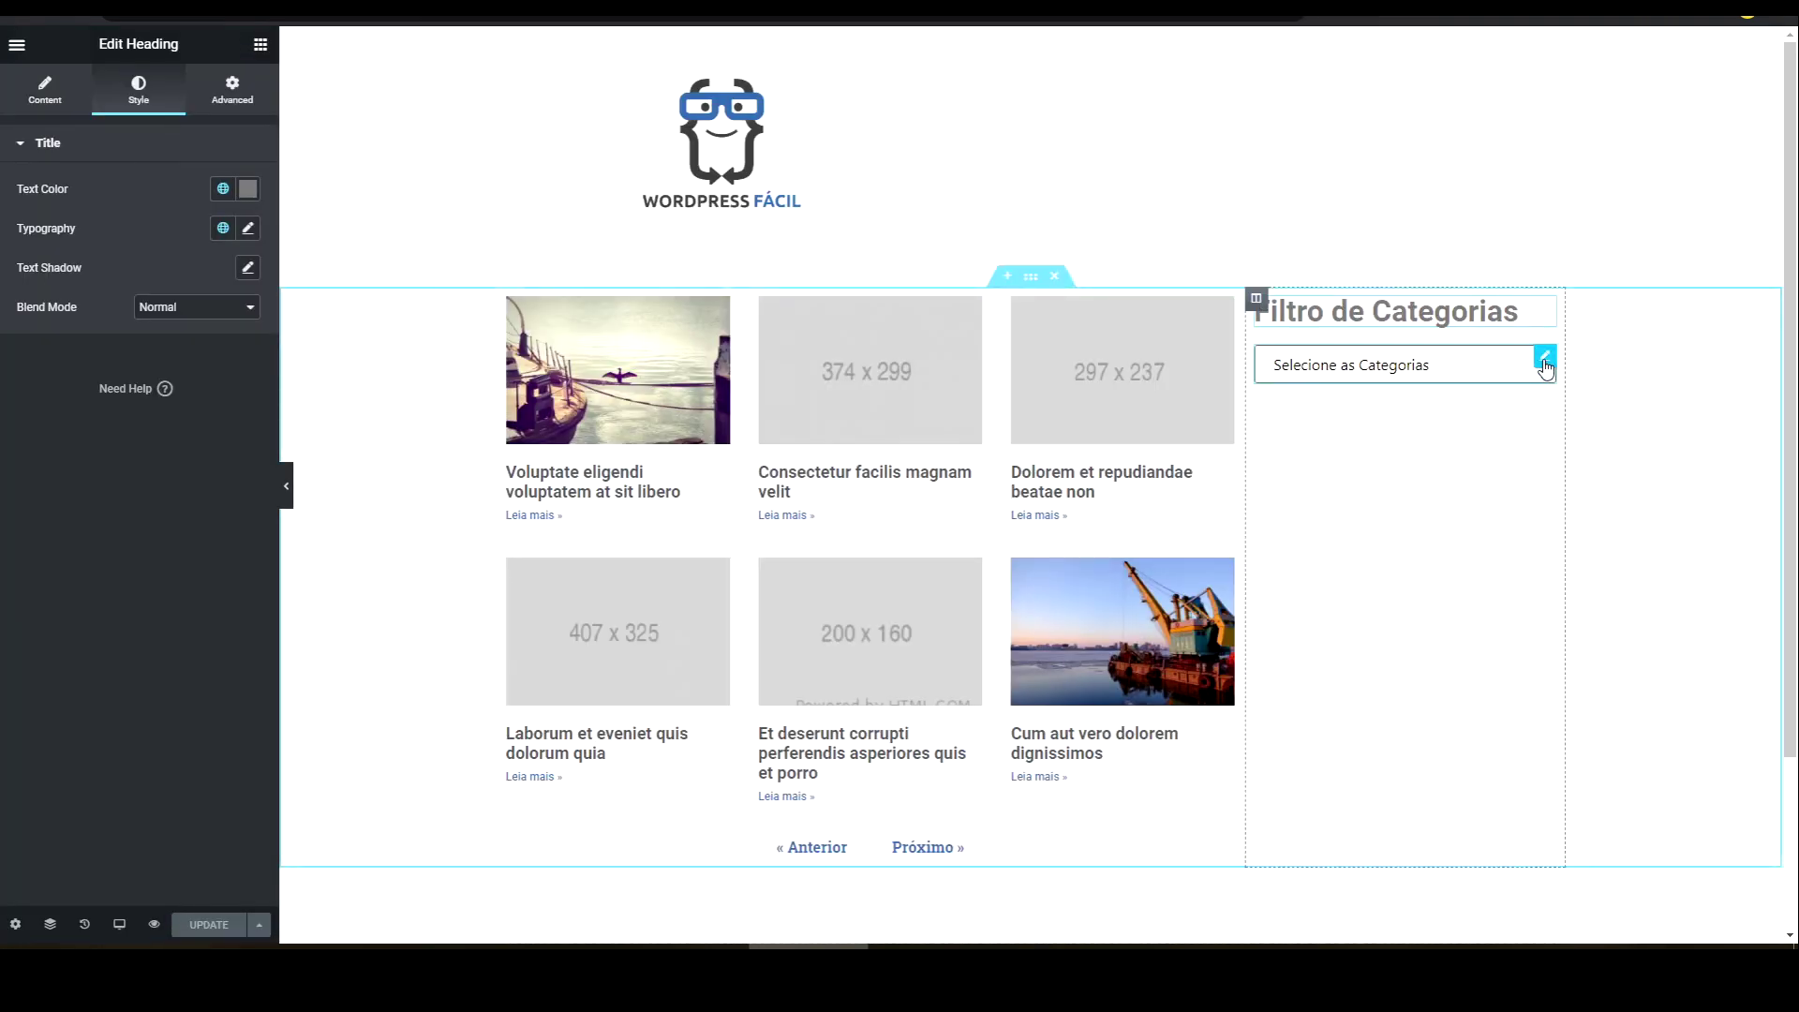
- Replace the Select Filter below the Filtro de Categorias heading with a Radio Filter widget
{"action": "right_click", "coordinate": [1544, 362]}
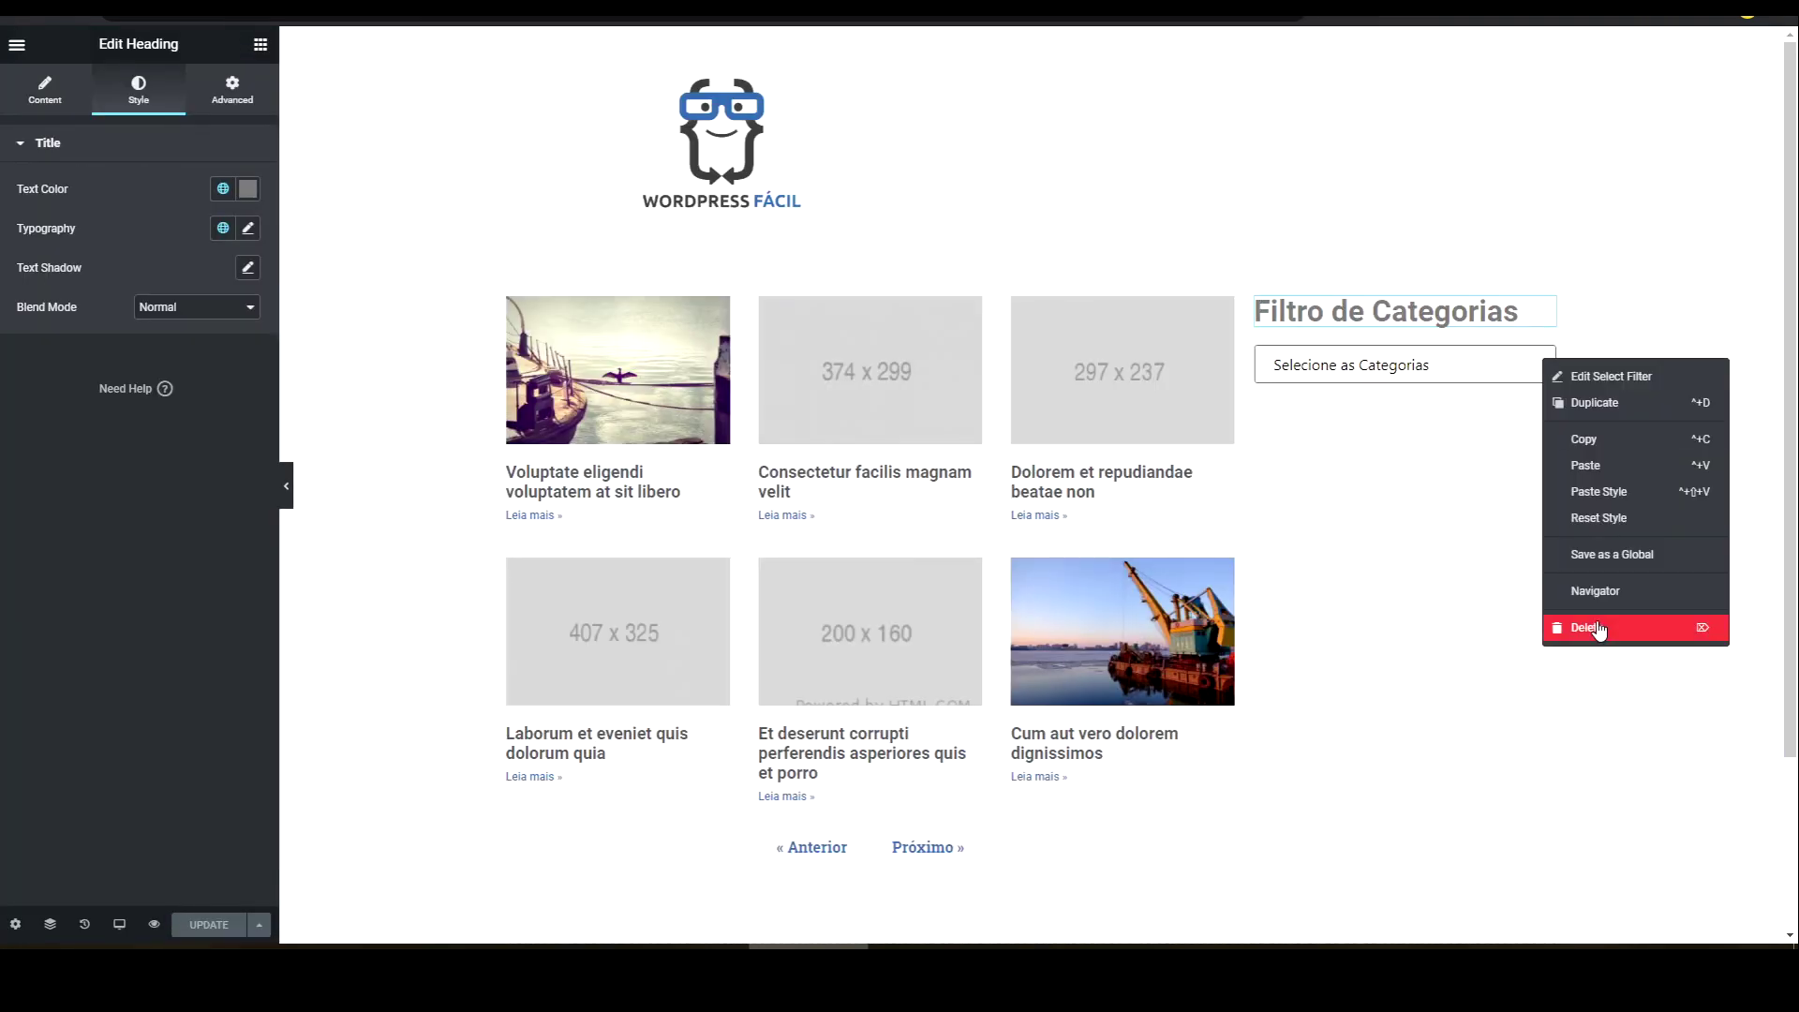
{"action": "left_click", "coordinate": [1600, 628]}
{"action": "left_click", "coordinate": [262, 45]}
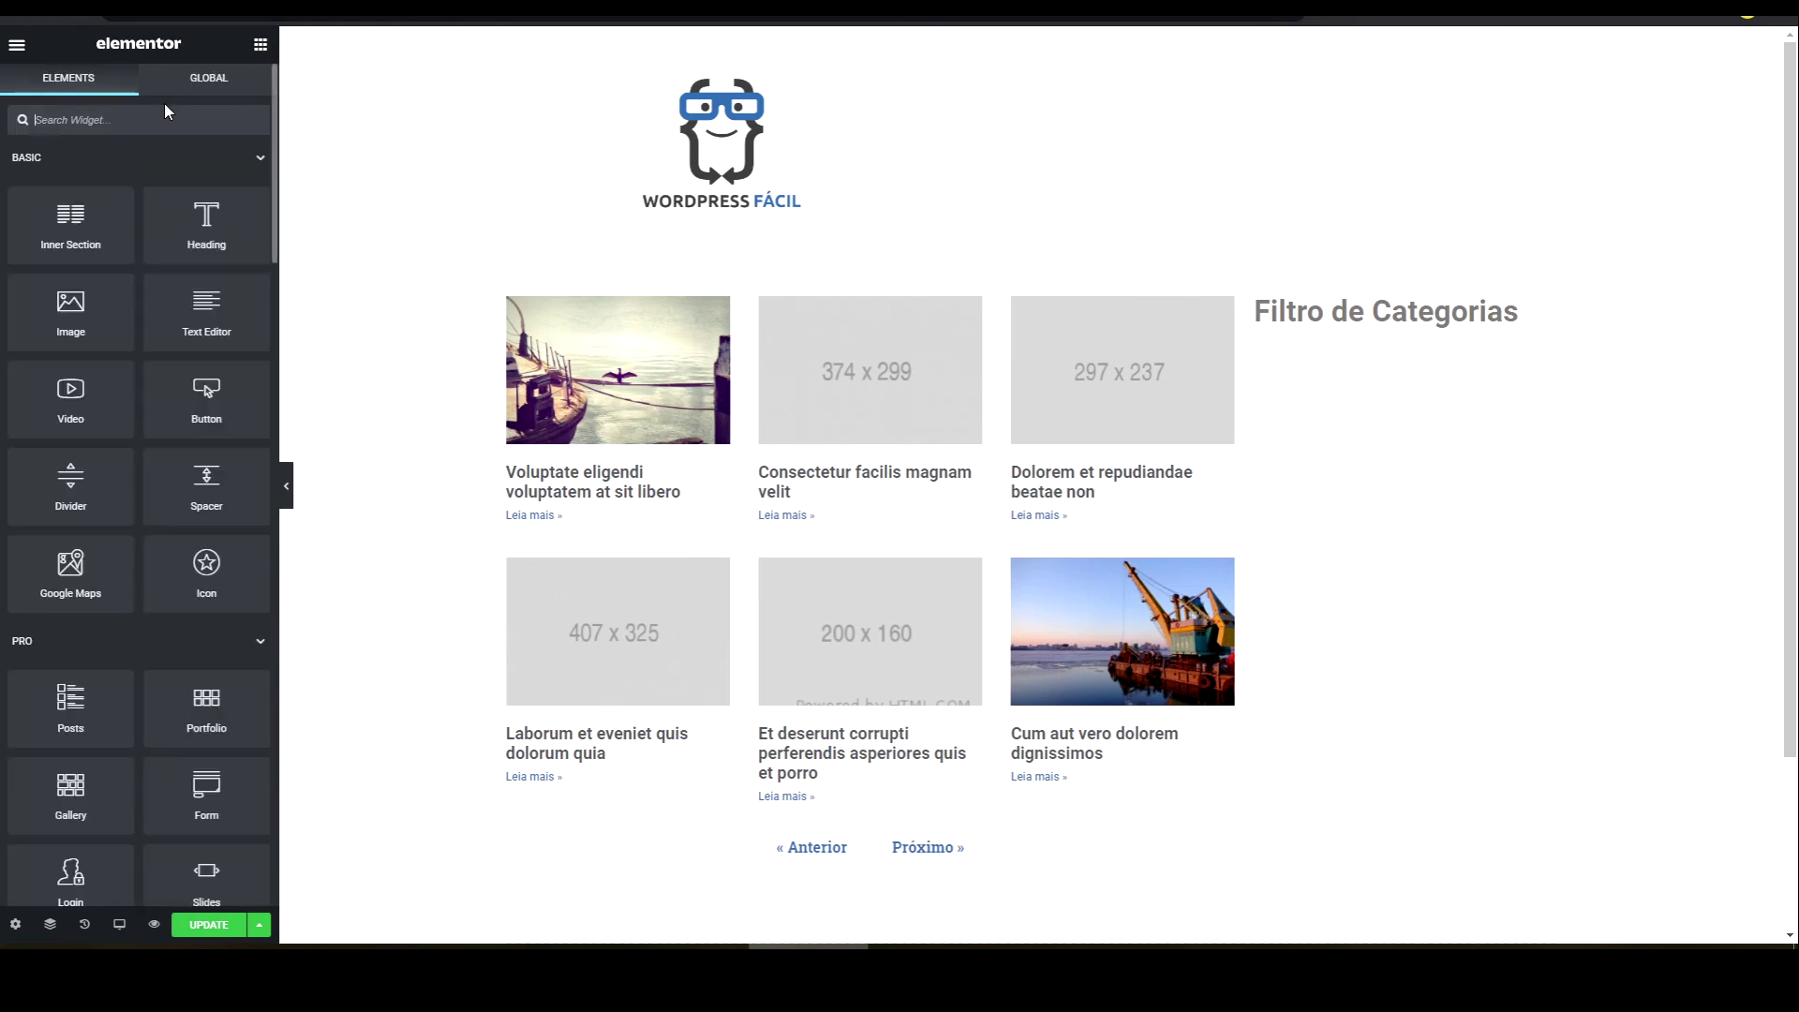
{"action": "type", "text": "rad"}
{"action": "left_click_drag", "start_coordinate": [90, 205], "coordinate": [1396, 356]}
- Set the Radio Filter to target Elementor Pro Posts with Filtro de Categorias, and update the page
{"action": "left_click", "coordinate": [175, 248]}
{"action": "left_click", "coordinate": [241, 317]}
{"action": "left_click", "coordinate": [141, 210]}
{"action": "type", "text": "fil"}
{"action": "left_click", "coordinate": [66, 231]}
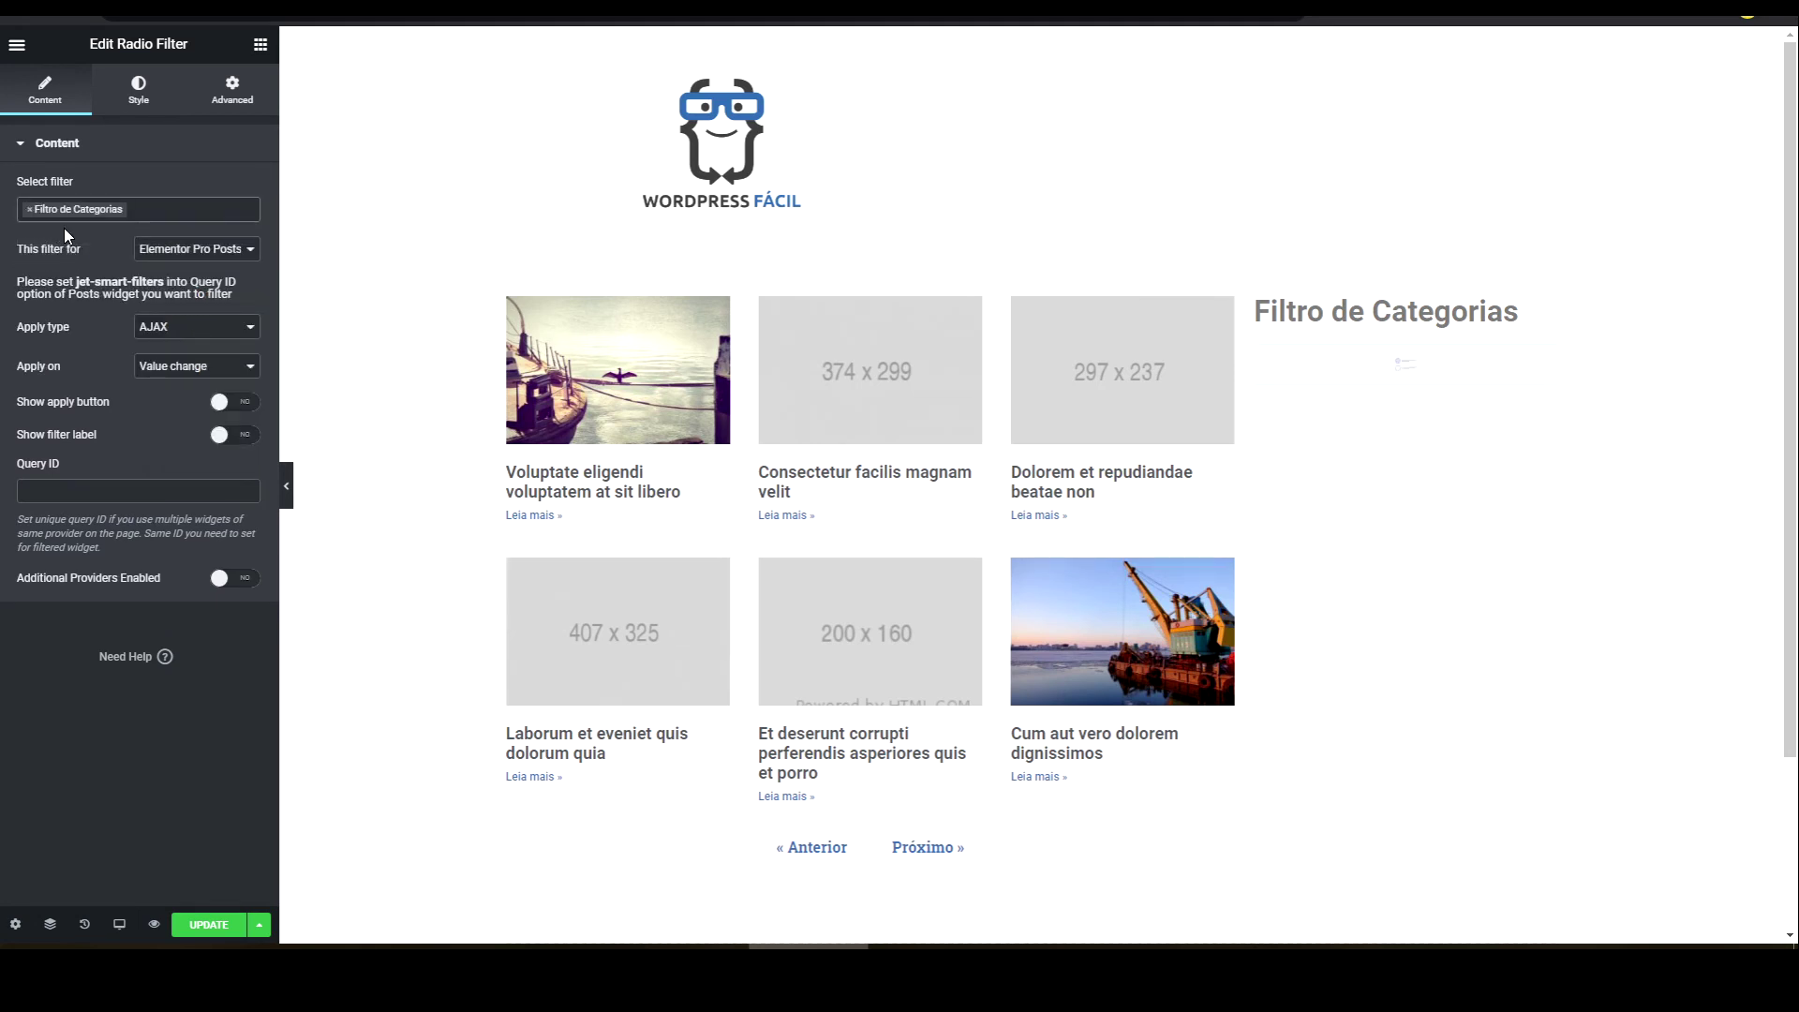
{"action": "left_click", "coordinate": [208, 923]}
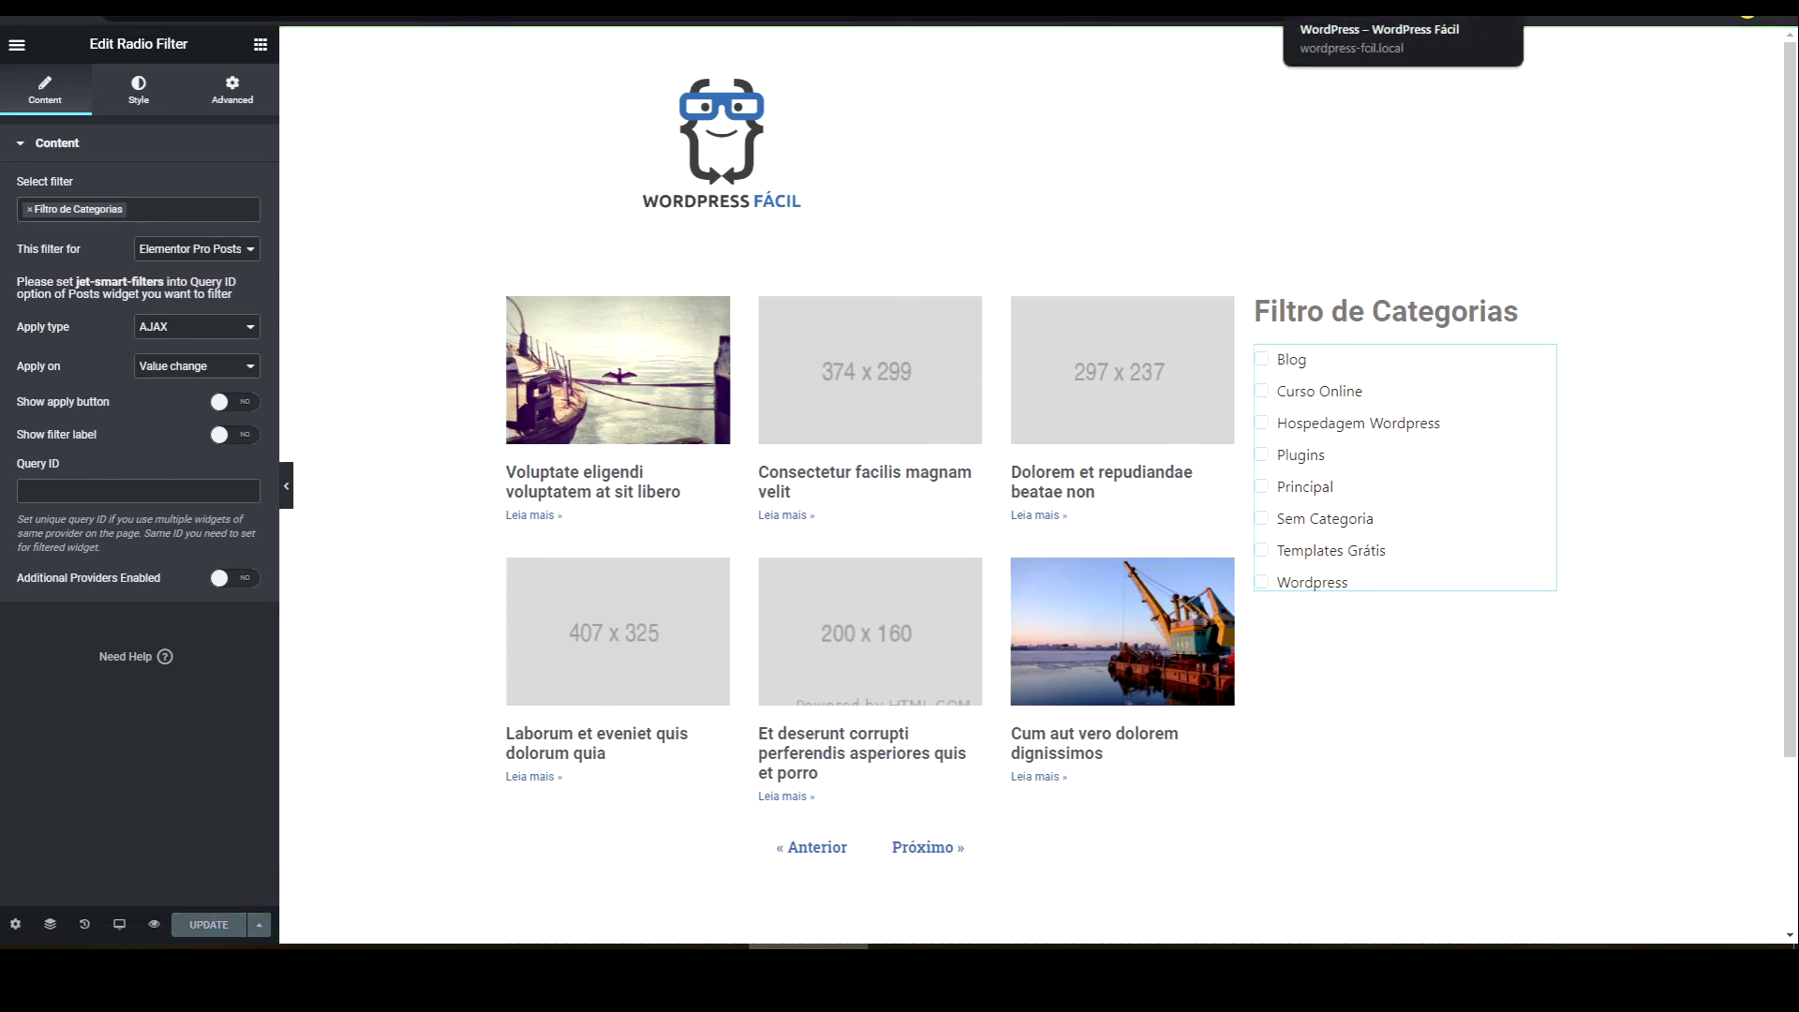
- Test the radio filter on the published page with Curso Online, Plugins, Principal and Sem Categoria, ending on Curso Online
{"action": "left_click", "coordinate": [1217, 7]}
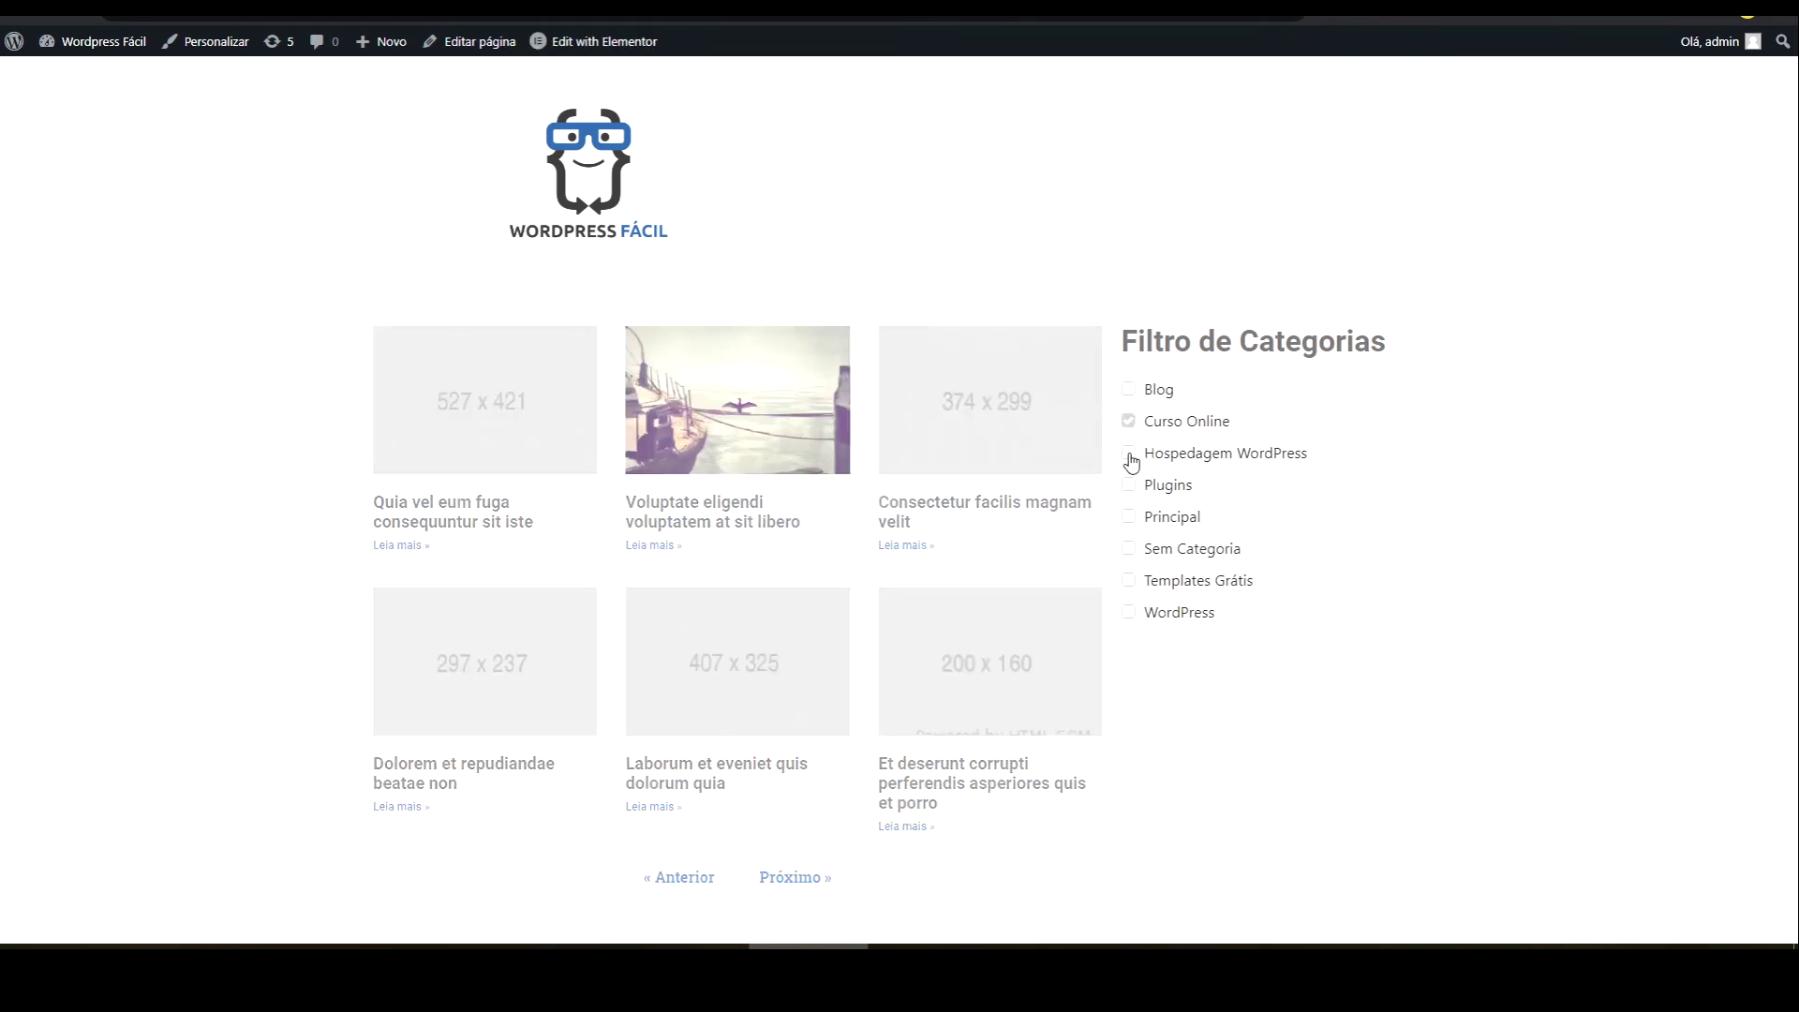
{"action": "left_click", "coordinate": [1128, 484]}
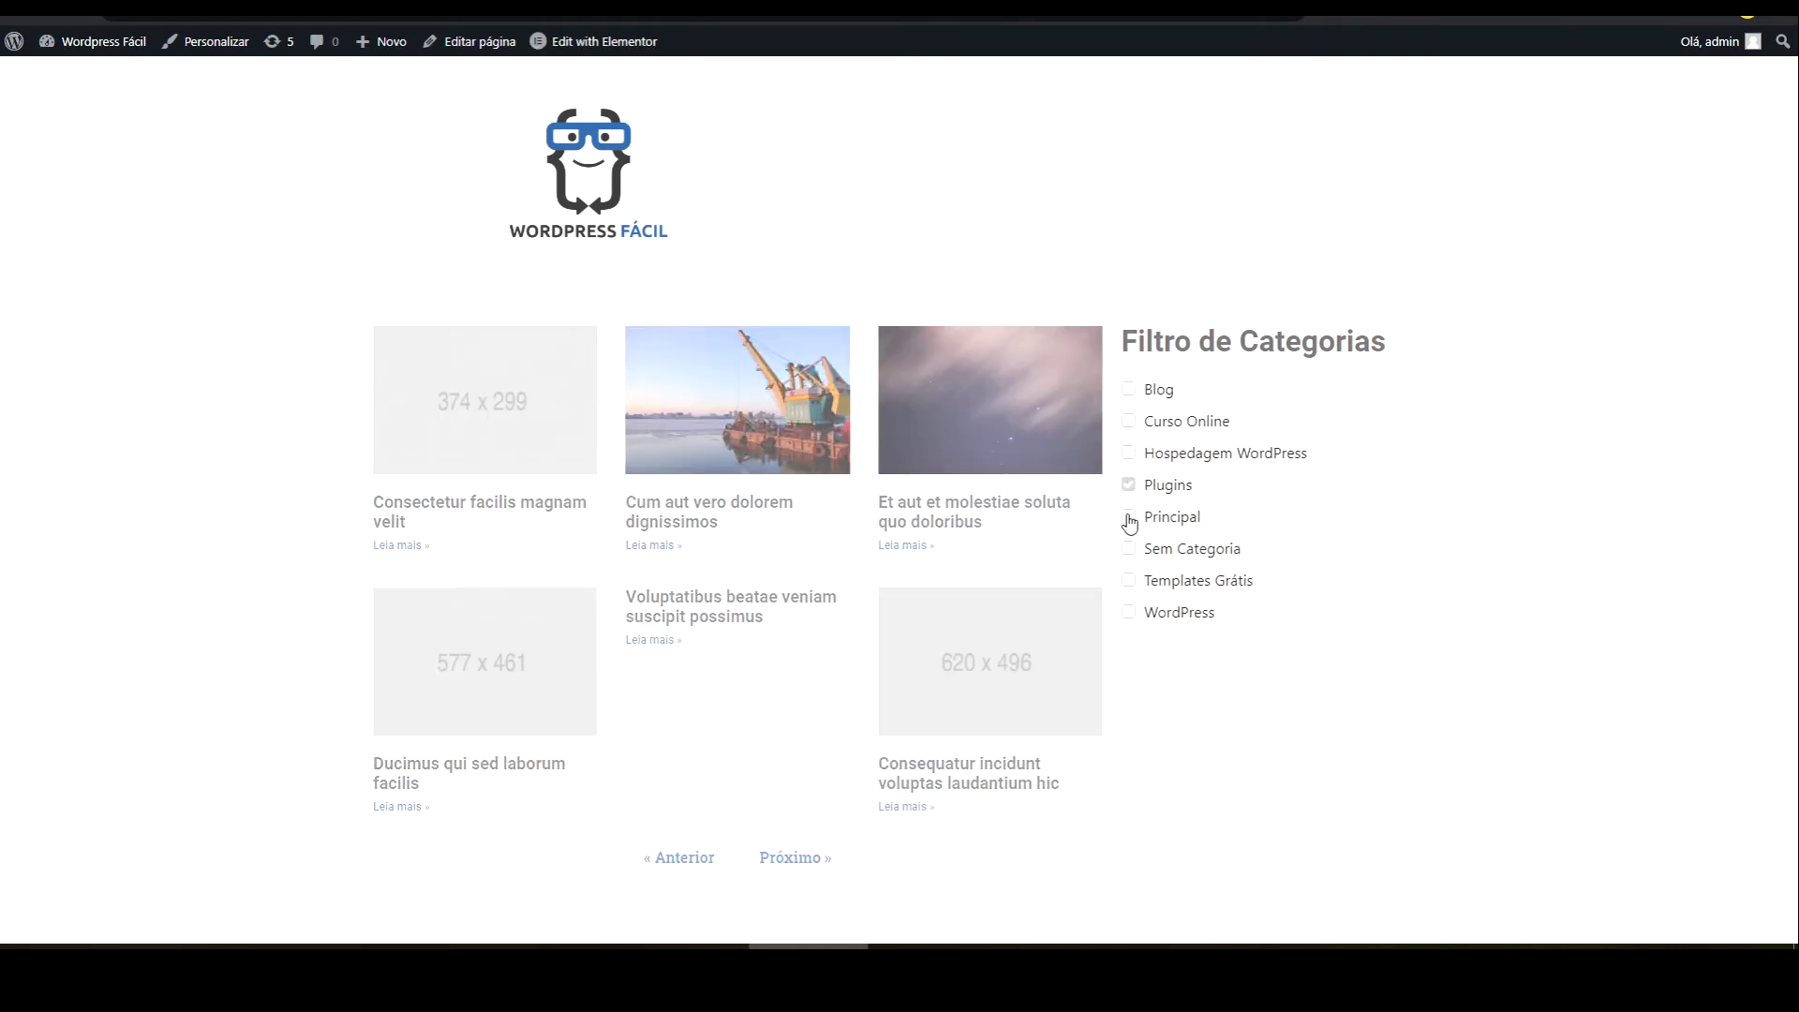
{"action": "left_click", "coordinate": [1128, 518]}
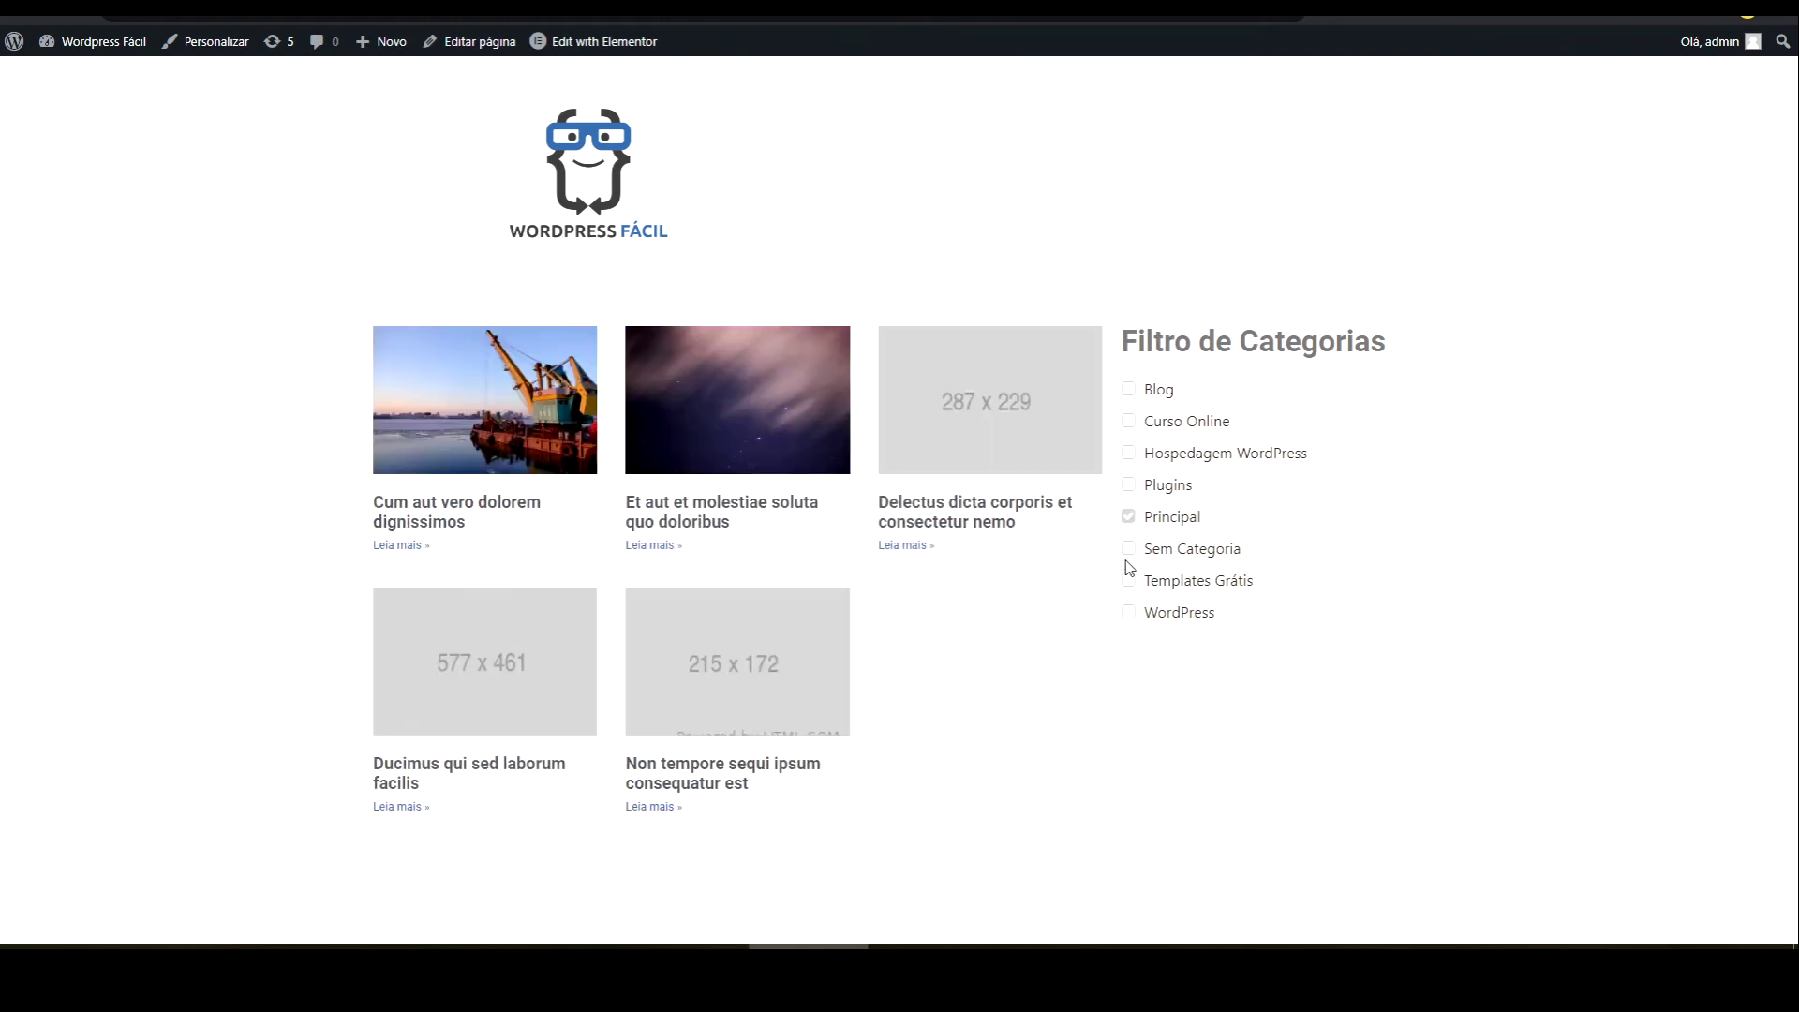
{"action": "left_click", "coordinate": [1127, 549]}
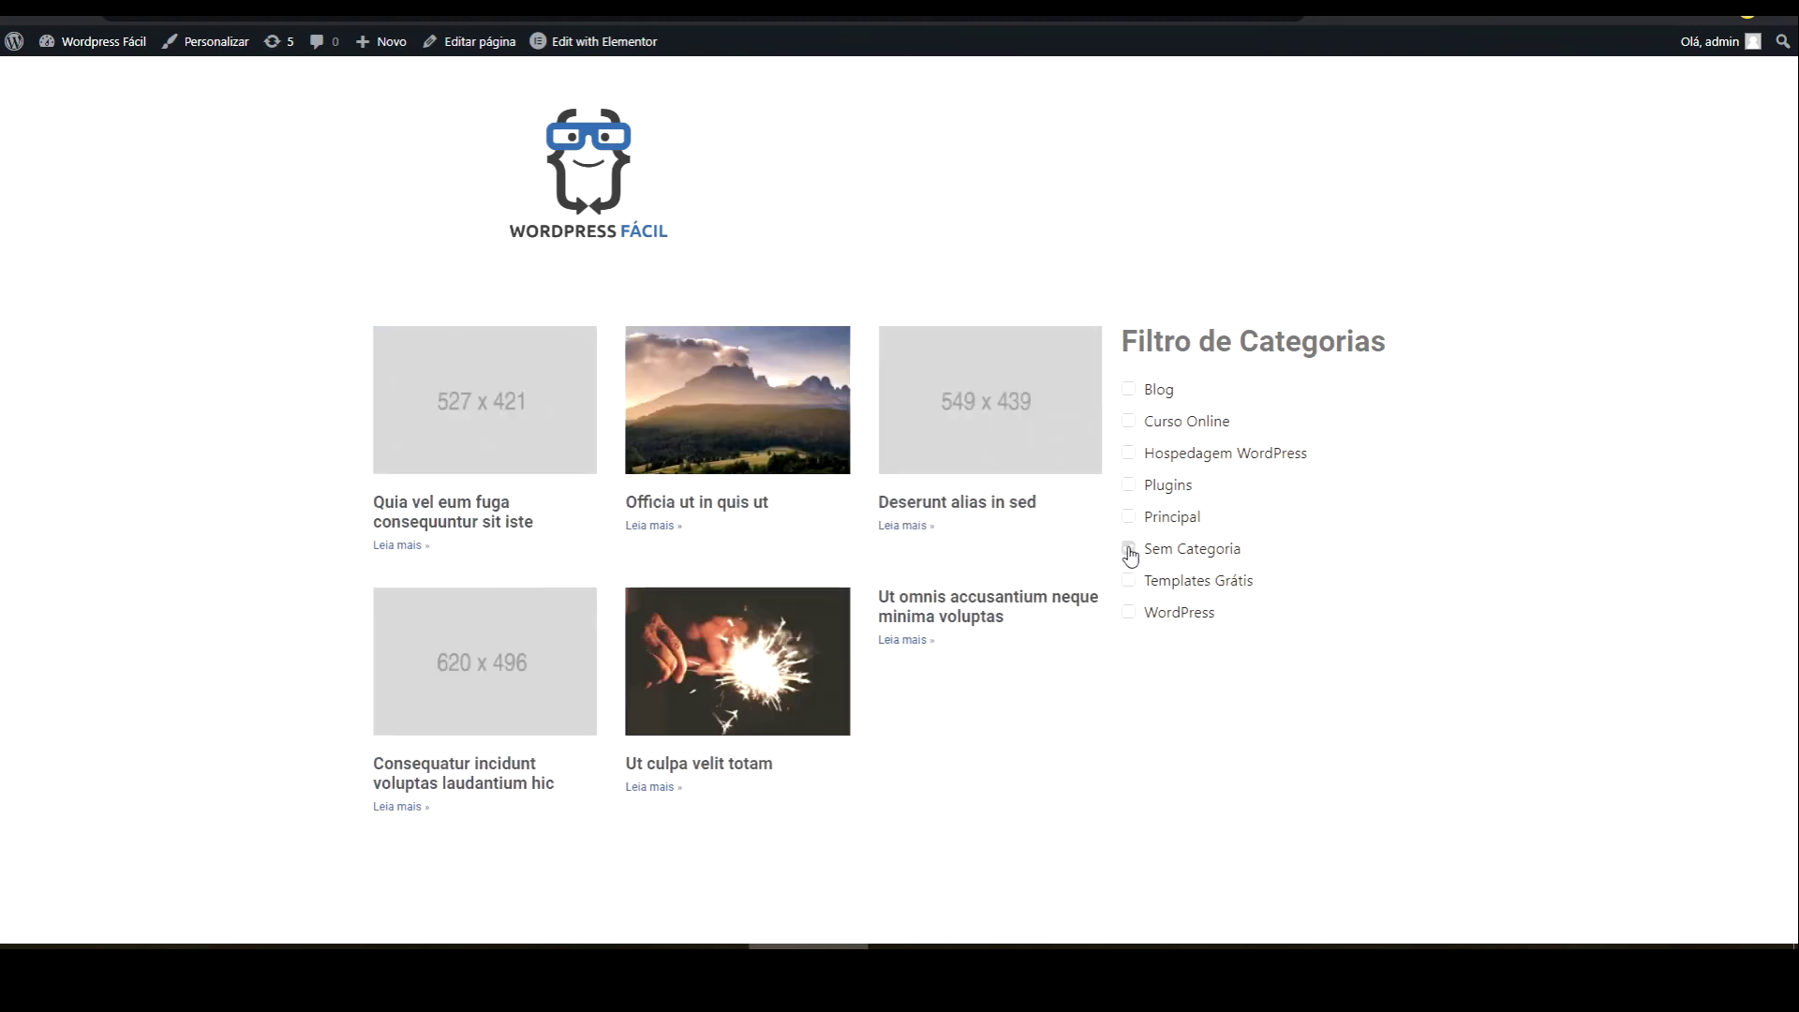
{"action": "left_click", "coordinate": [1128, 420]}
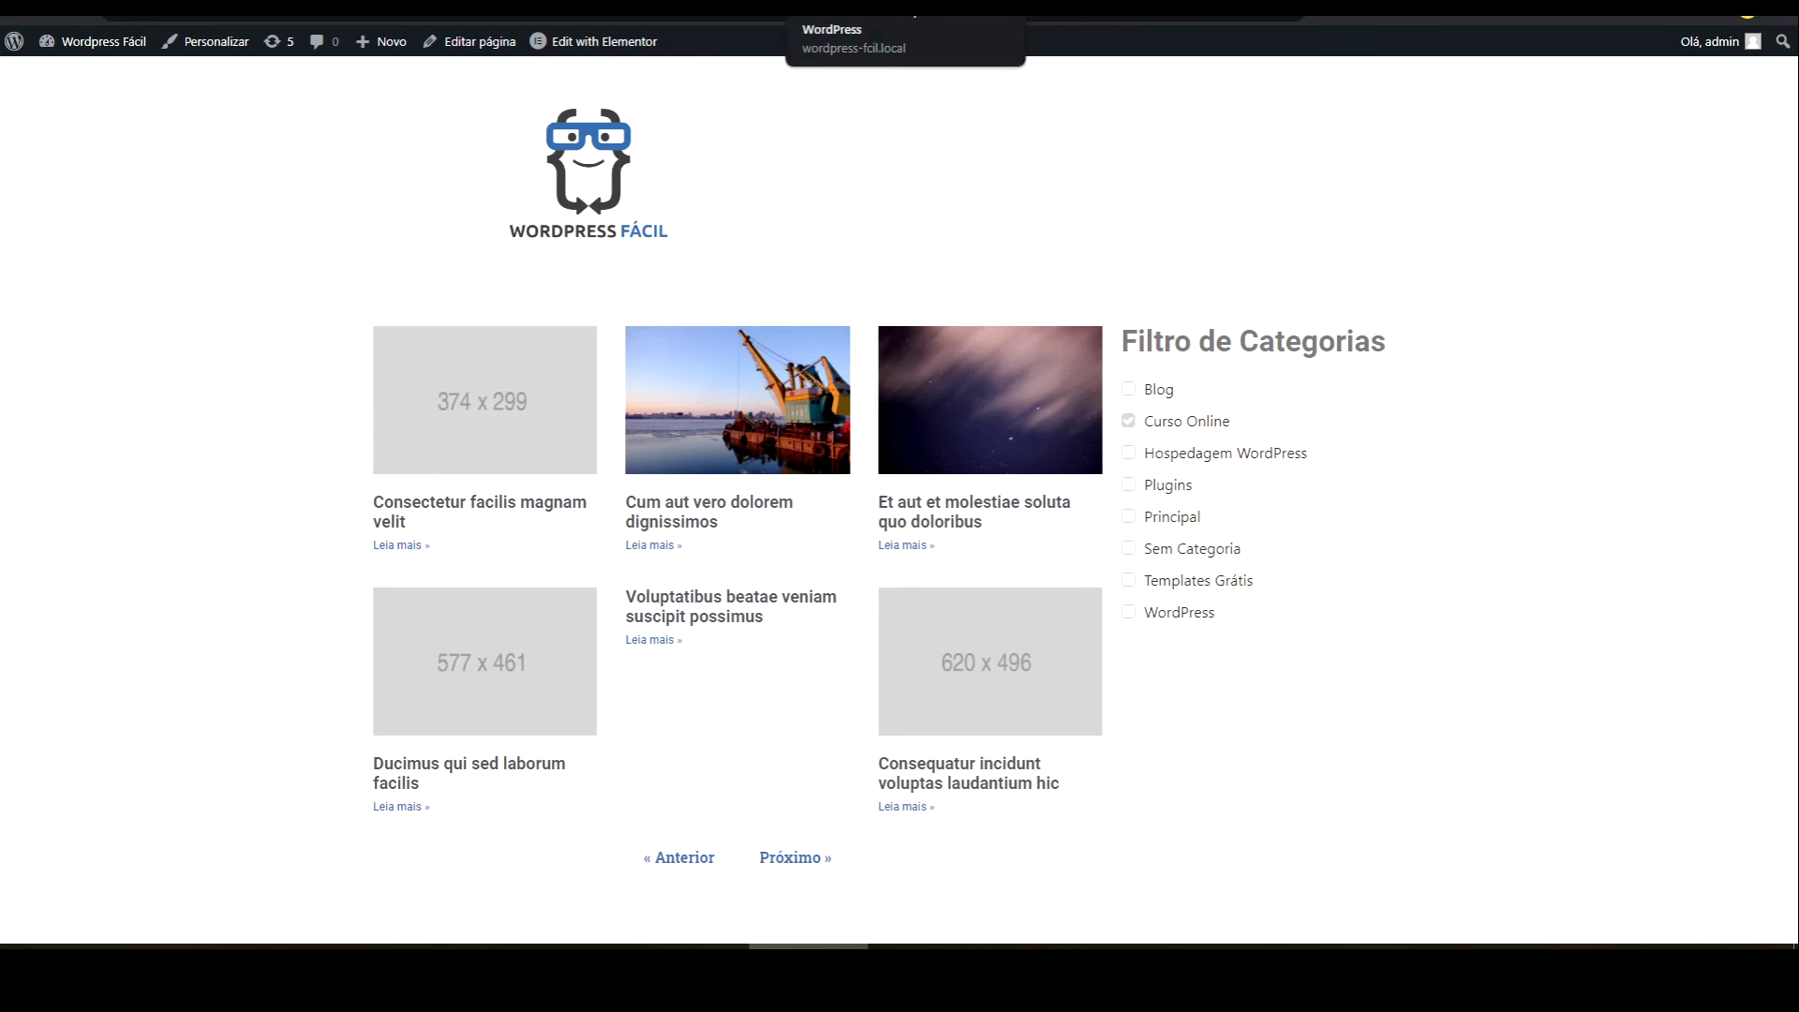
- Return to the Filtro de Categorias settings and examine the categories offered for Exclude Or Include Items
{"action": "left_click", "coordinate": [946, 9]}
{"action": "scroll", "coordinate": [1023, 470], "scroll_direction": "down", "scroll_amount": 4}
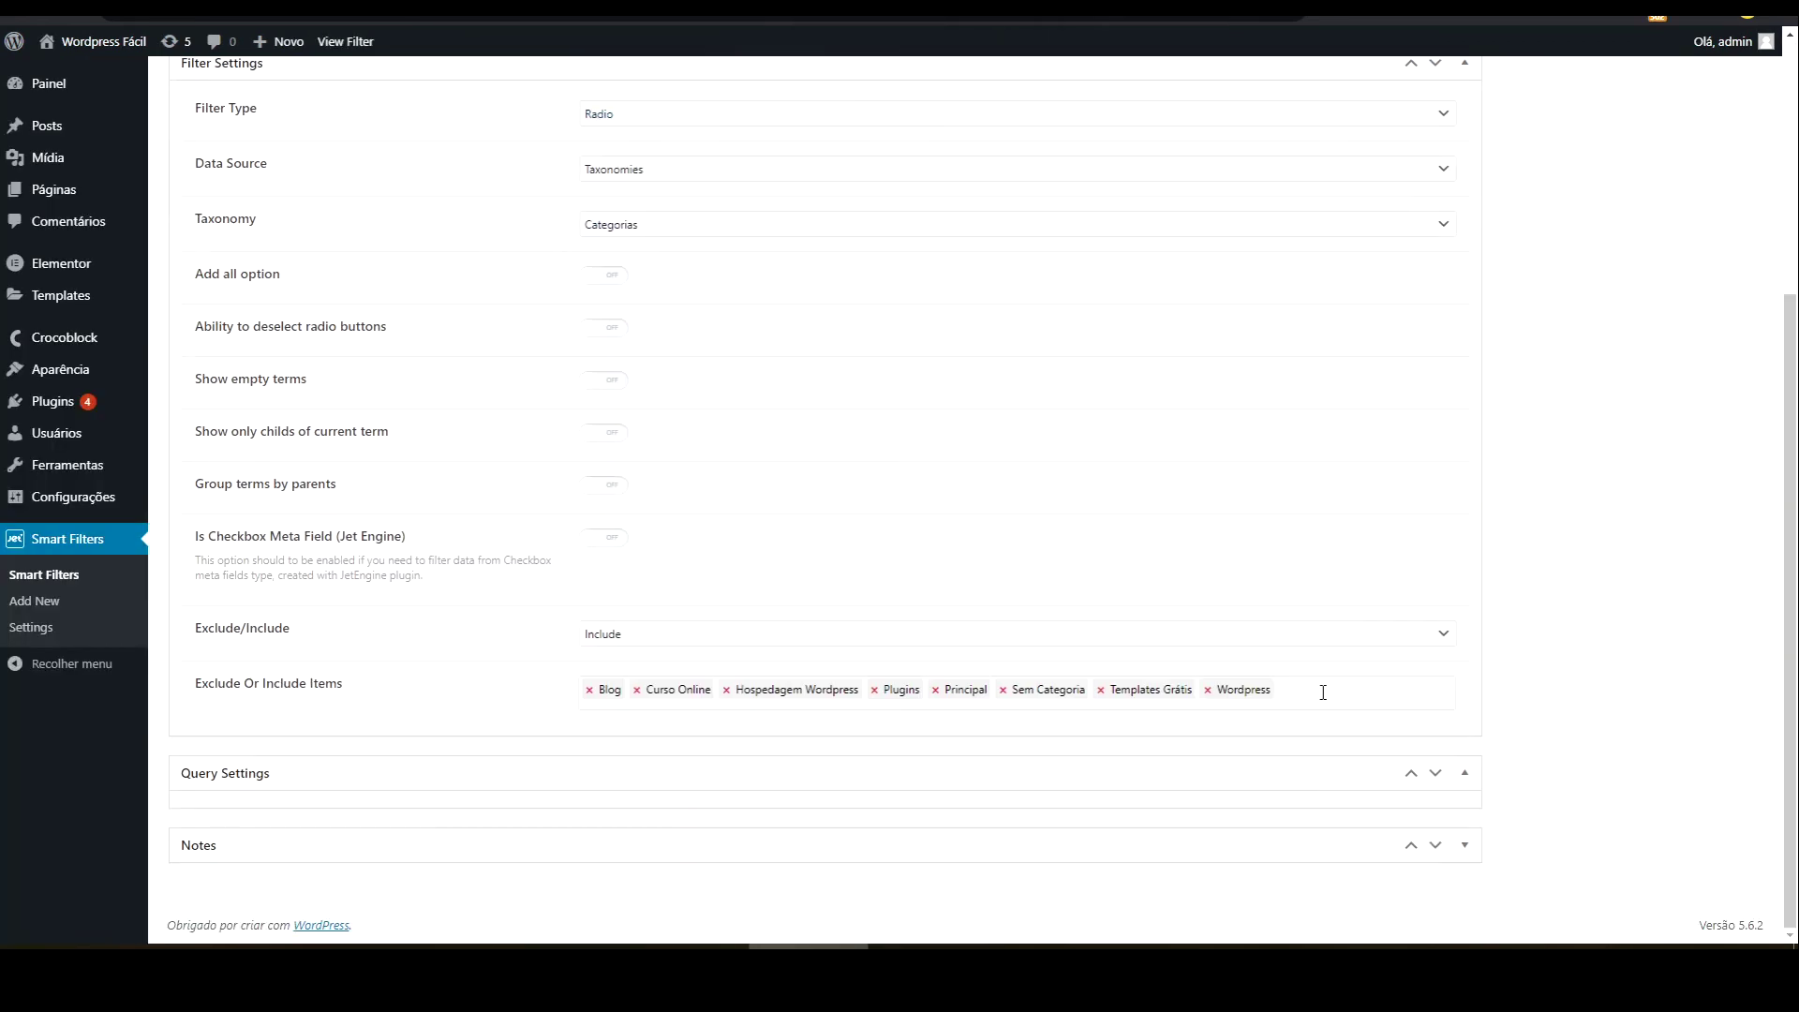
{"action": "left_click", "coordinate": [1320, 691]}
{"action": "scroll", "coordinate": [1036, 834], "scroll_direction": "down", "scroll_amount": 2}
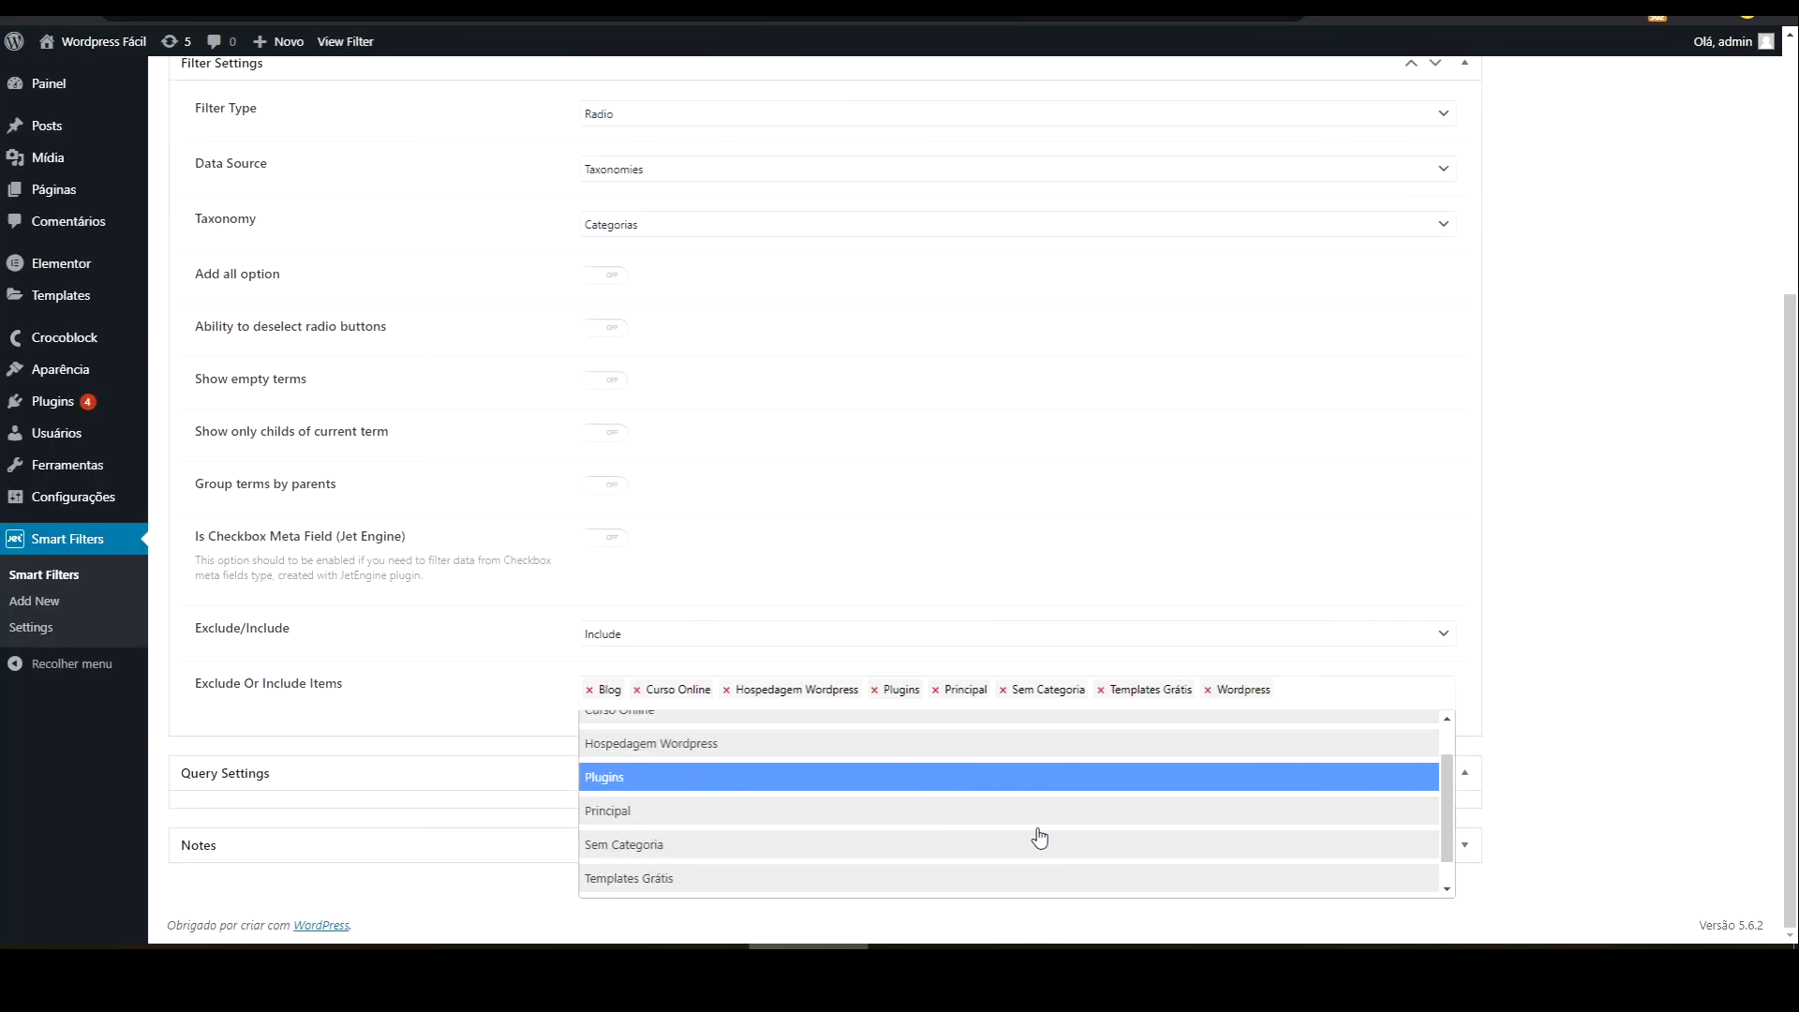
- Index the smart filters, check the post categories list, and return to the Filtro de Categorias settings
{"action": "scroll", "coordinate": [1036, 835], "scroll_direction": "up", "scroll_amount": 2}
{"action": "key", "text": "ctrl+Tab"}
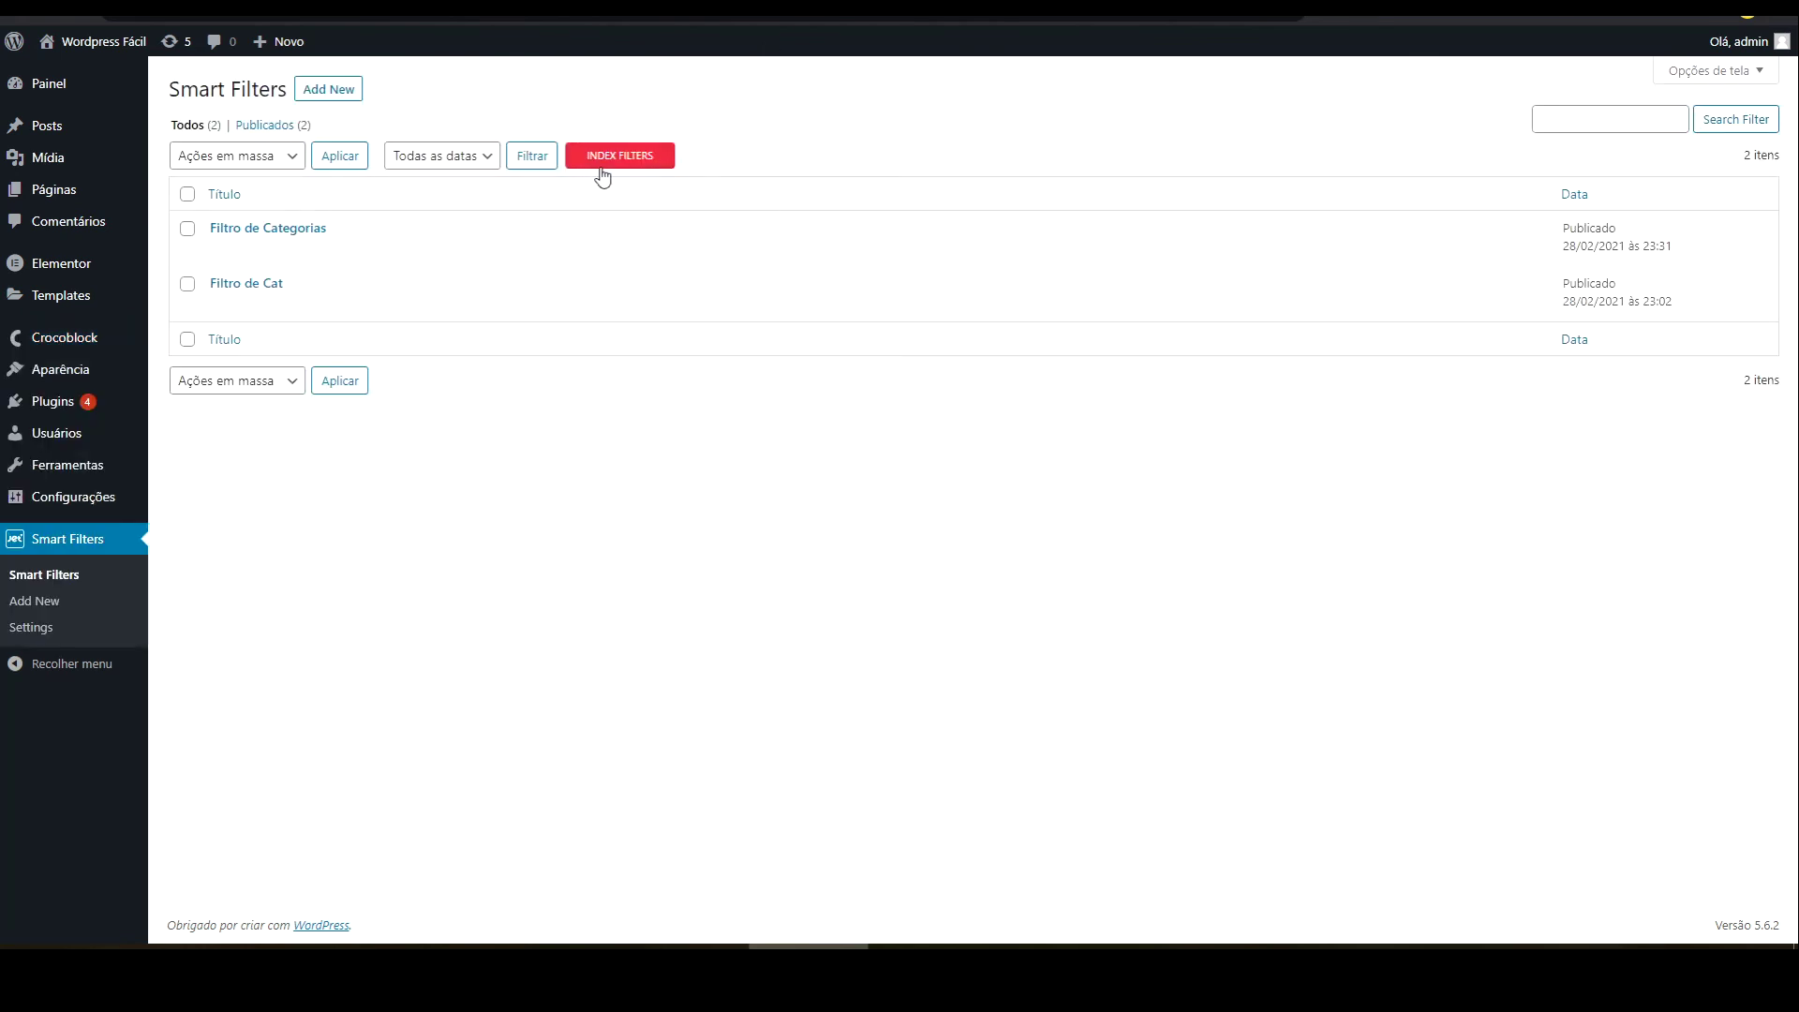
{"action": "left_click", "coordinate": [604, 159]}
{"action": "left_click", "coordinate": [632, 160]}
{"action": "left_click", "coordinate": [1204, 8]}
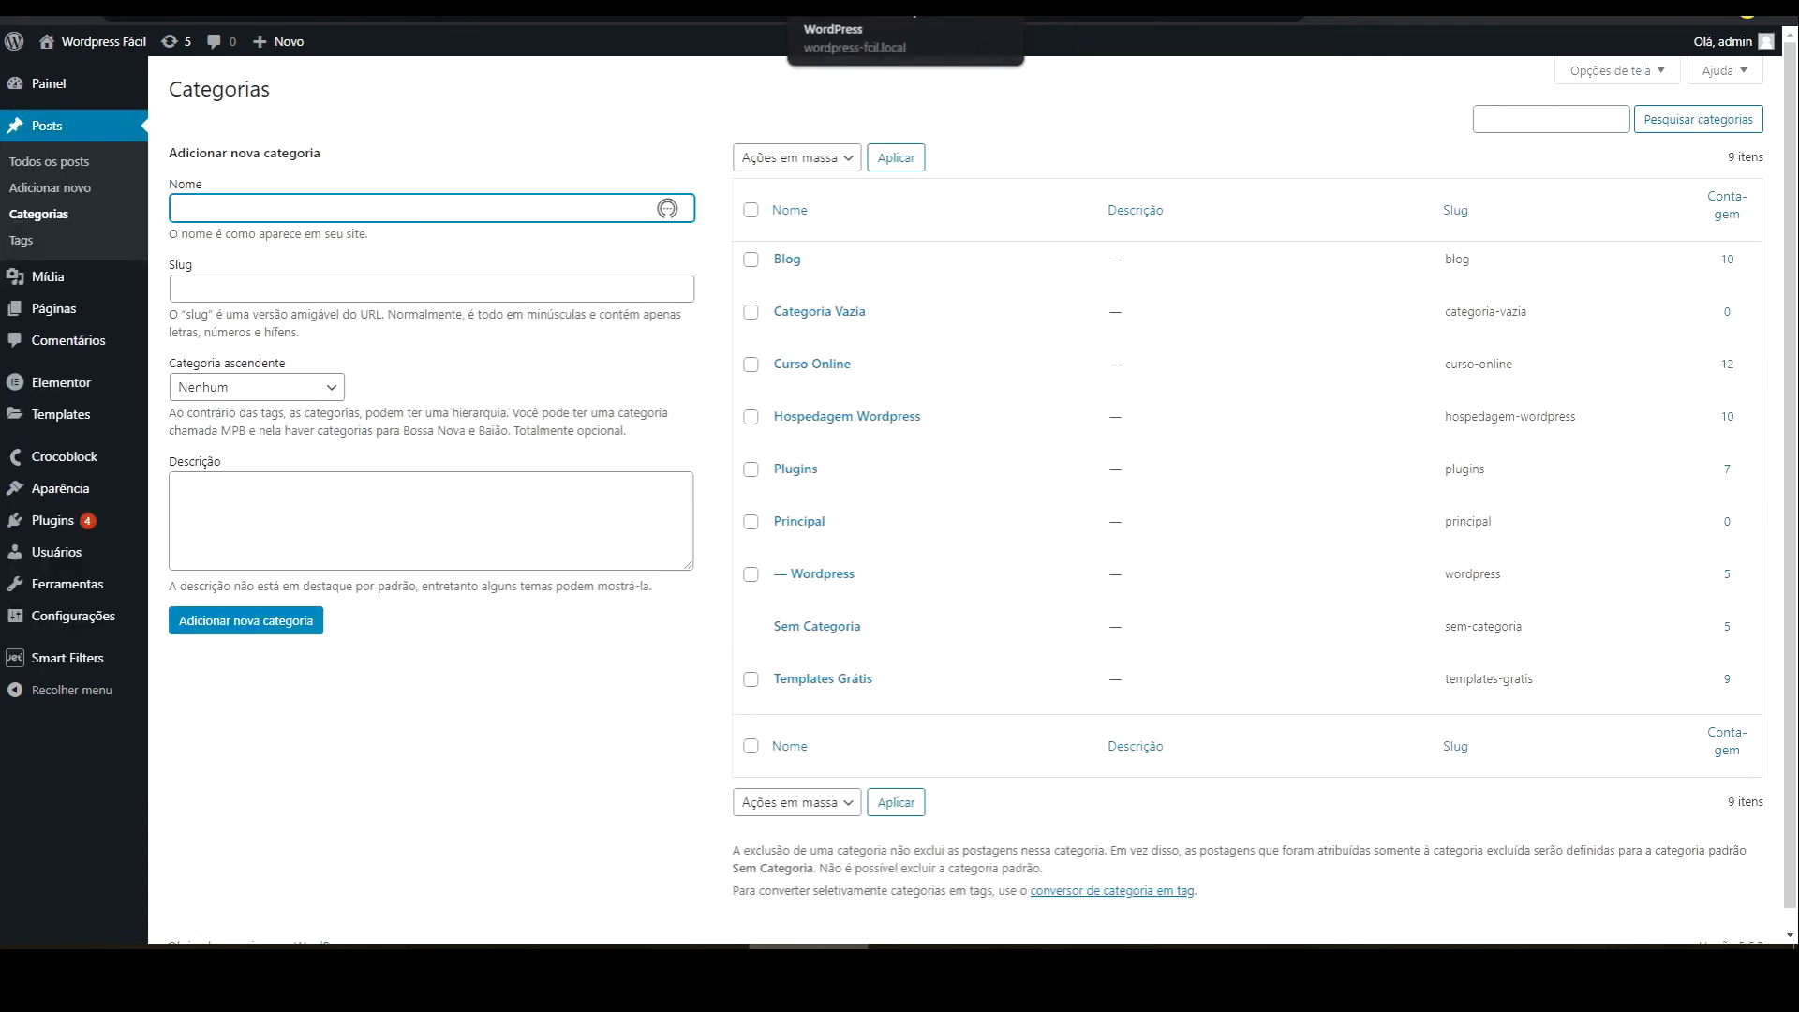
{"action": "left_click", "coordinate": [871, 8]}
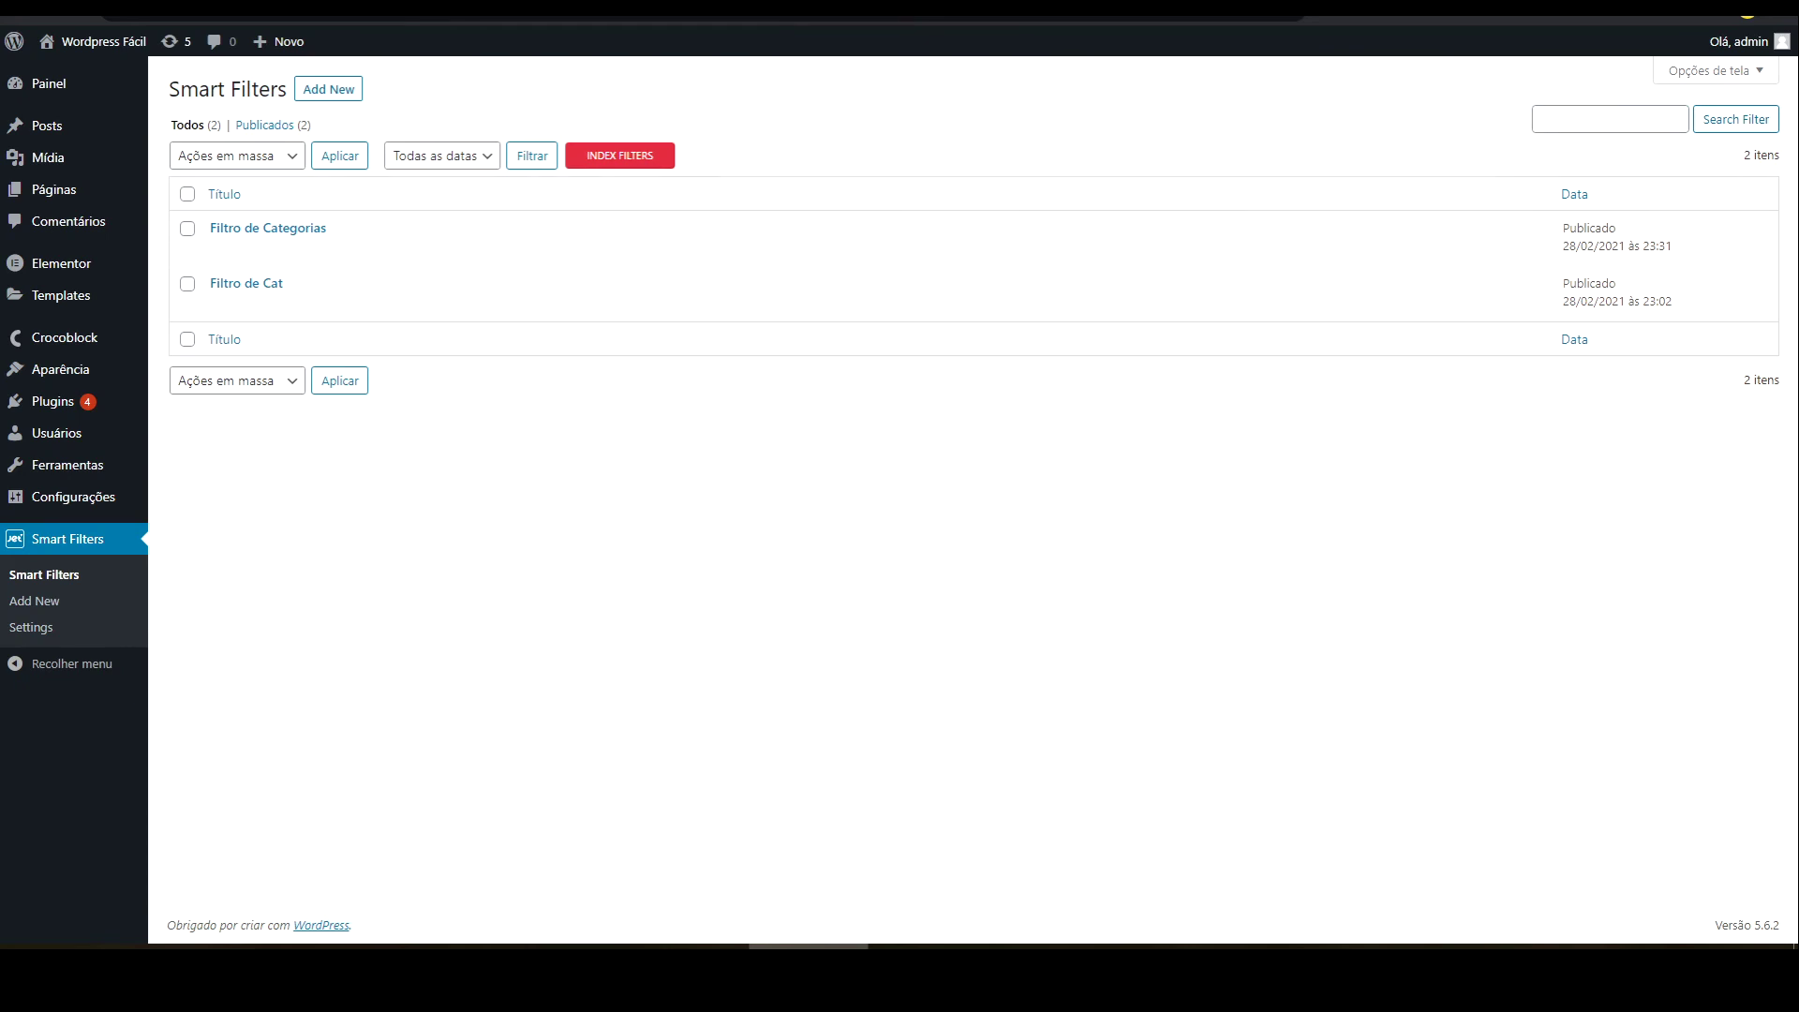
{"action": "key", "text": "ctrl+Tab"}
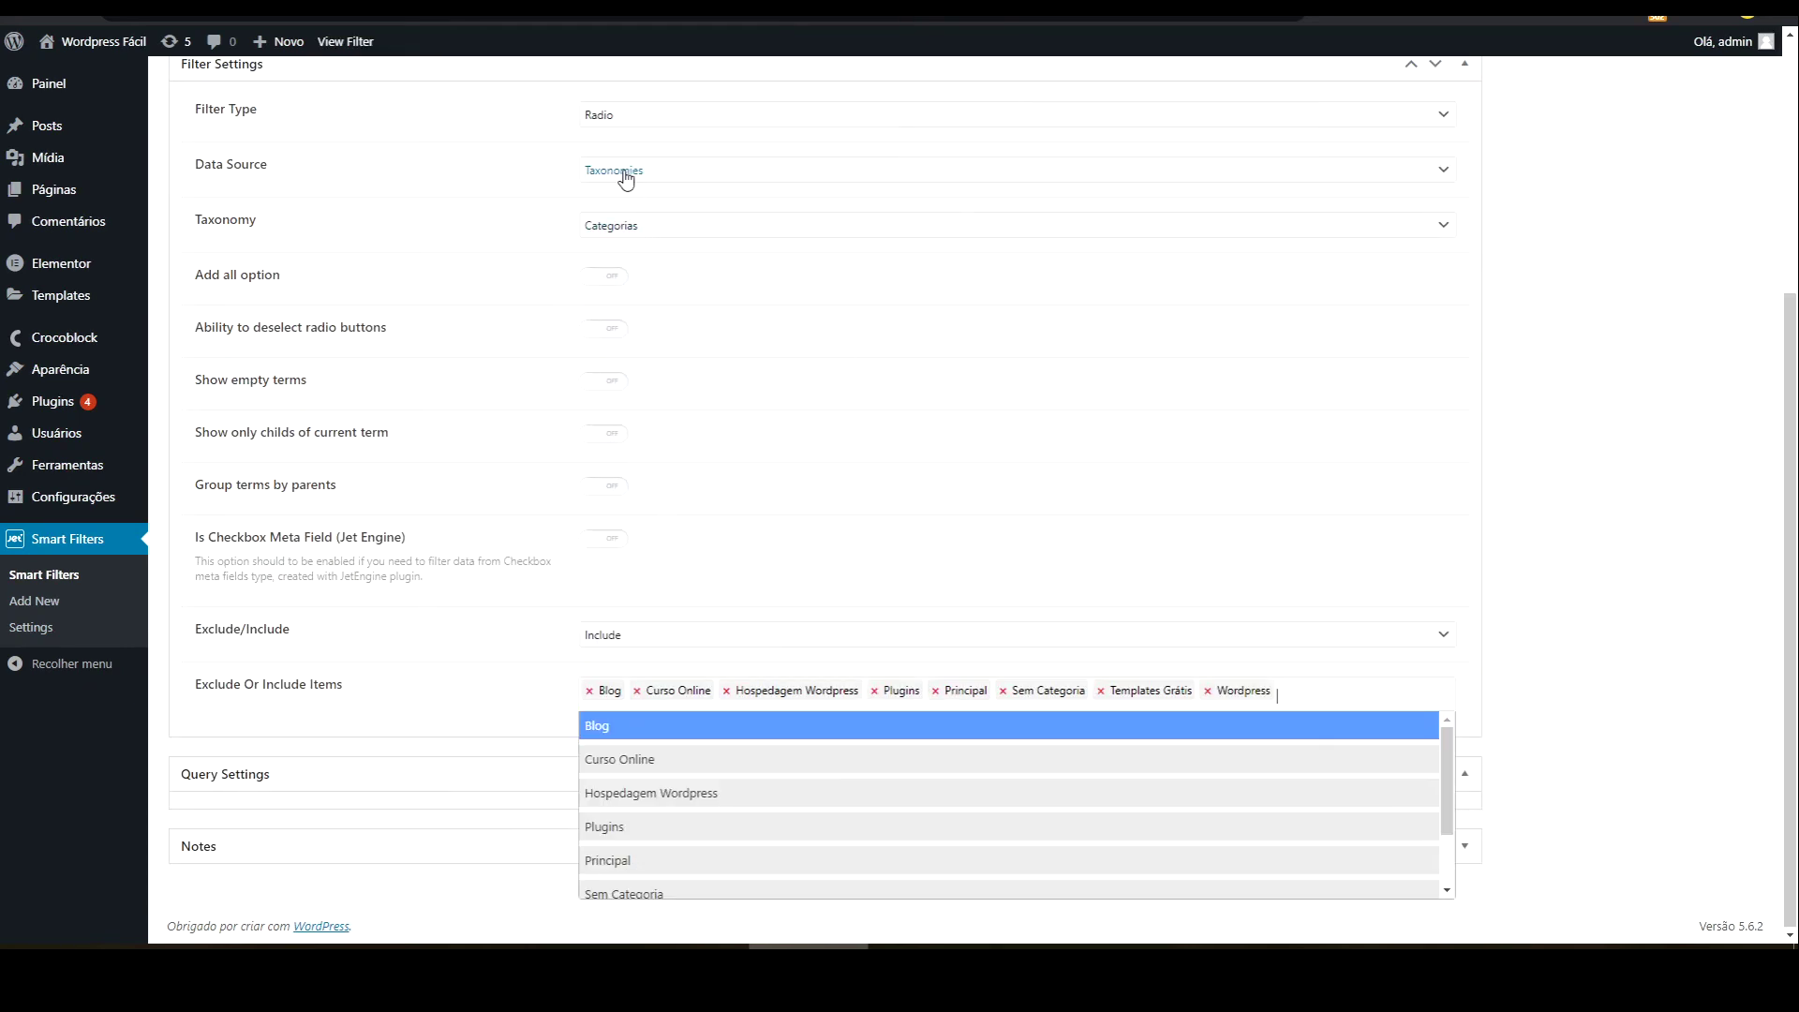
- Set Filtro de Categorias to the Checkboxes list type, enable Show empty terms, and update the filter
{"action": "left_click", "coordinate": [609, 116]}
{"action": "left_click", "coordinate": [640, 150]}
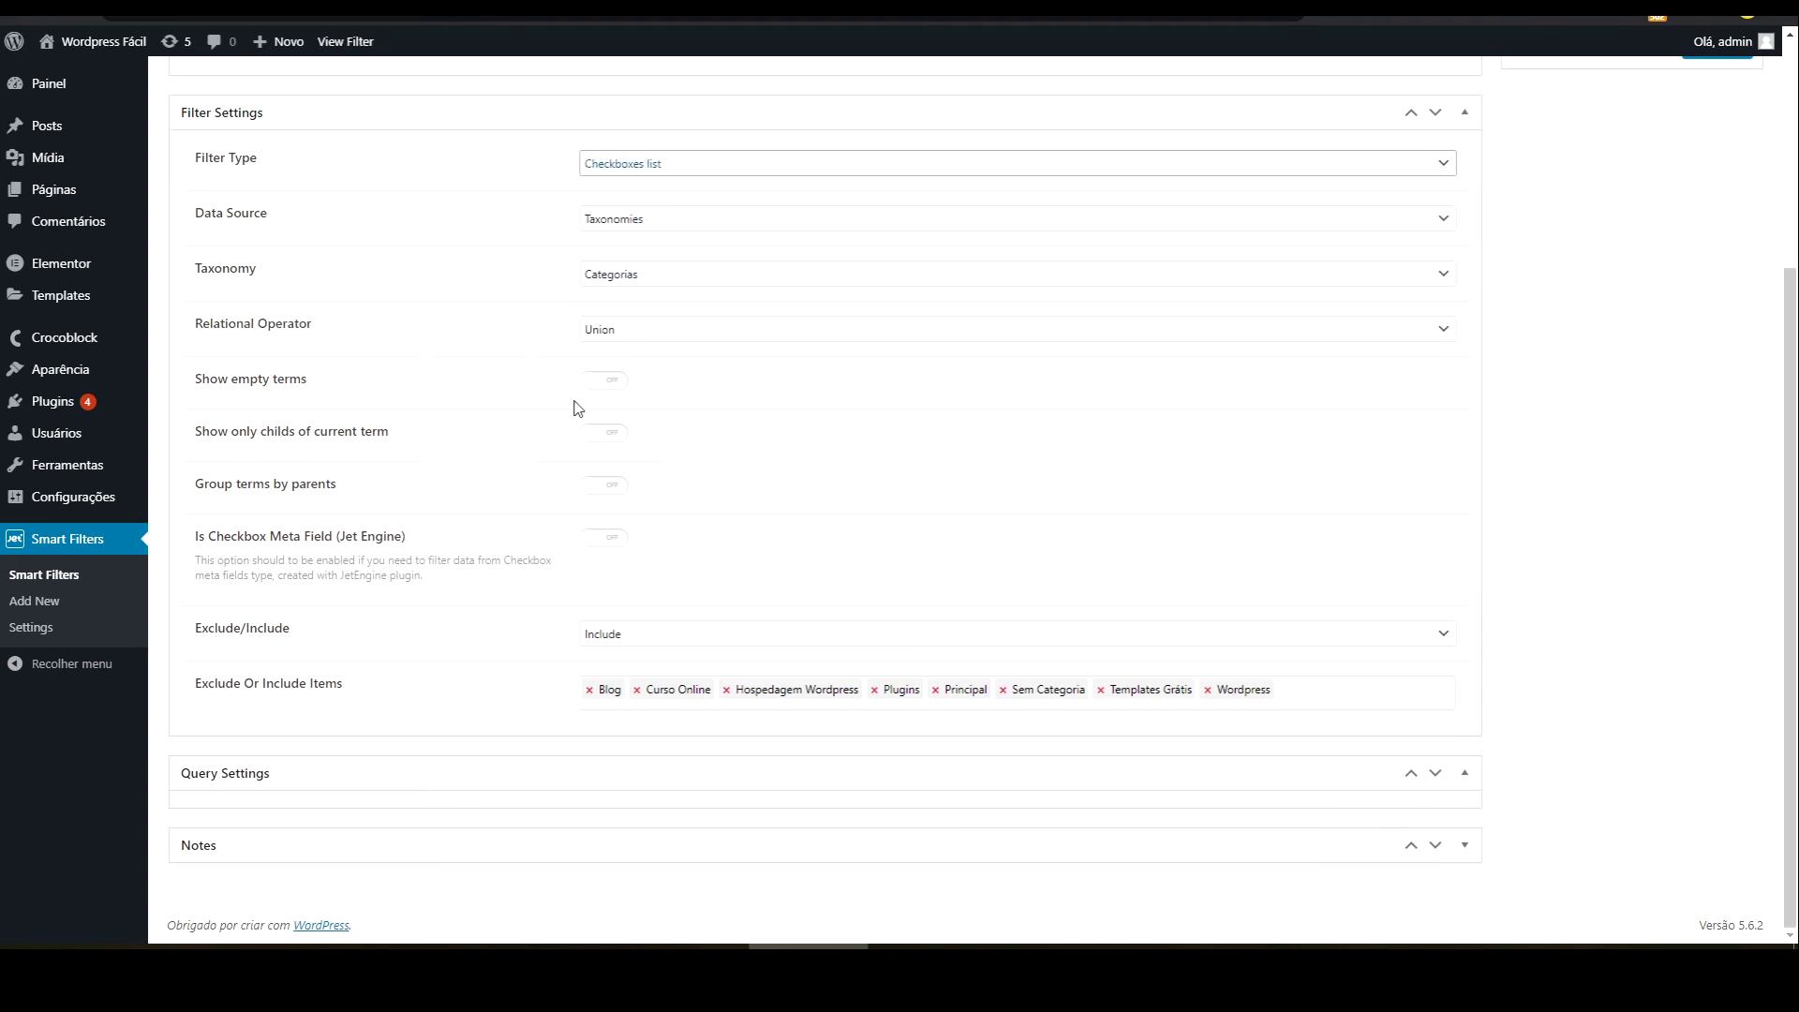
{"action": "left_click", "coordinate": [616, 384]}
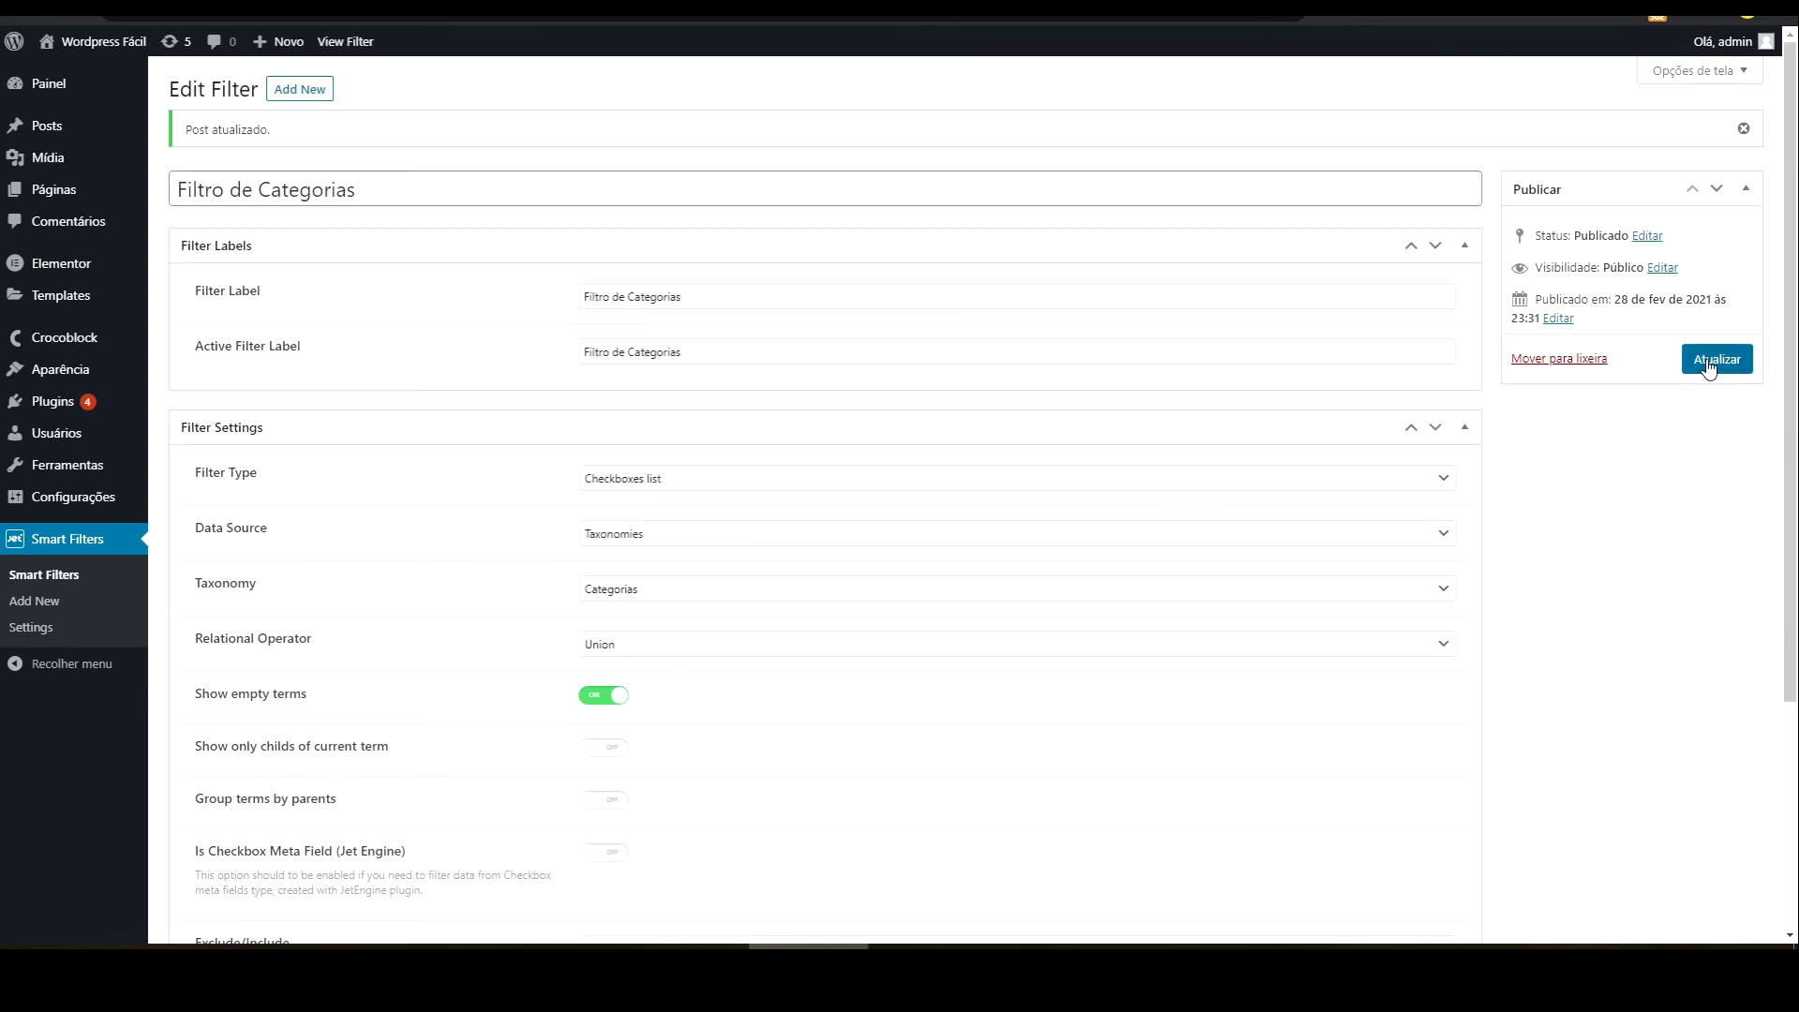
{"action": "left_click", "coordinate": [1708, 362]}
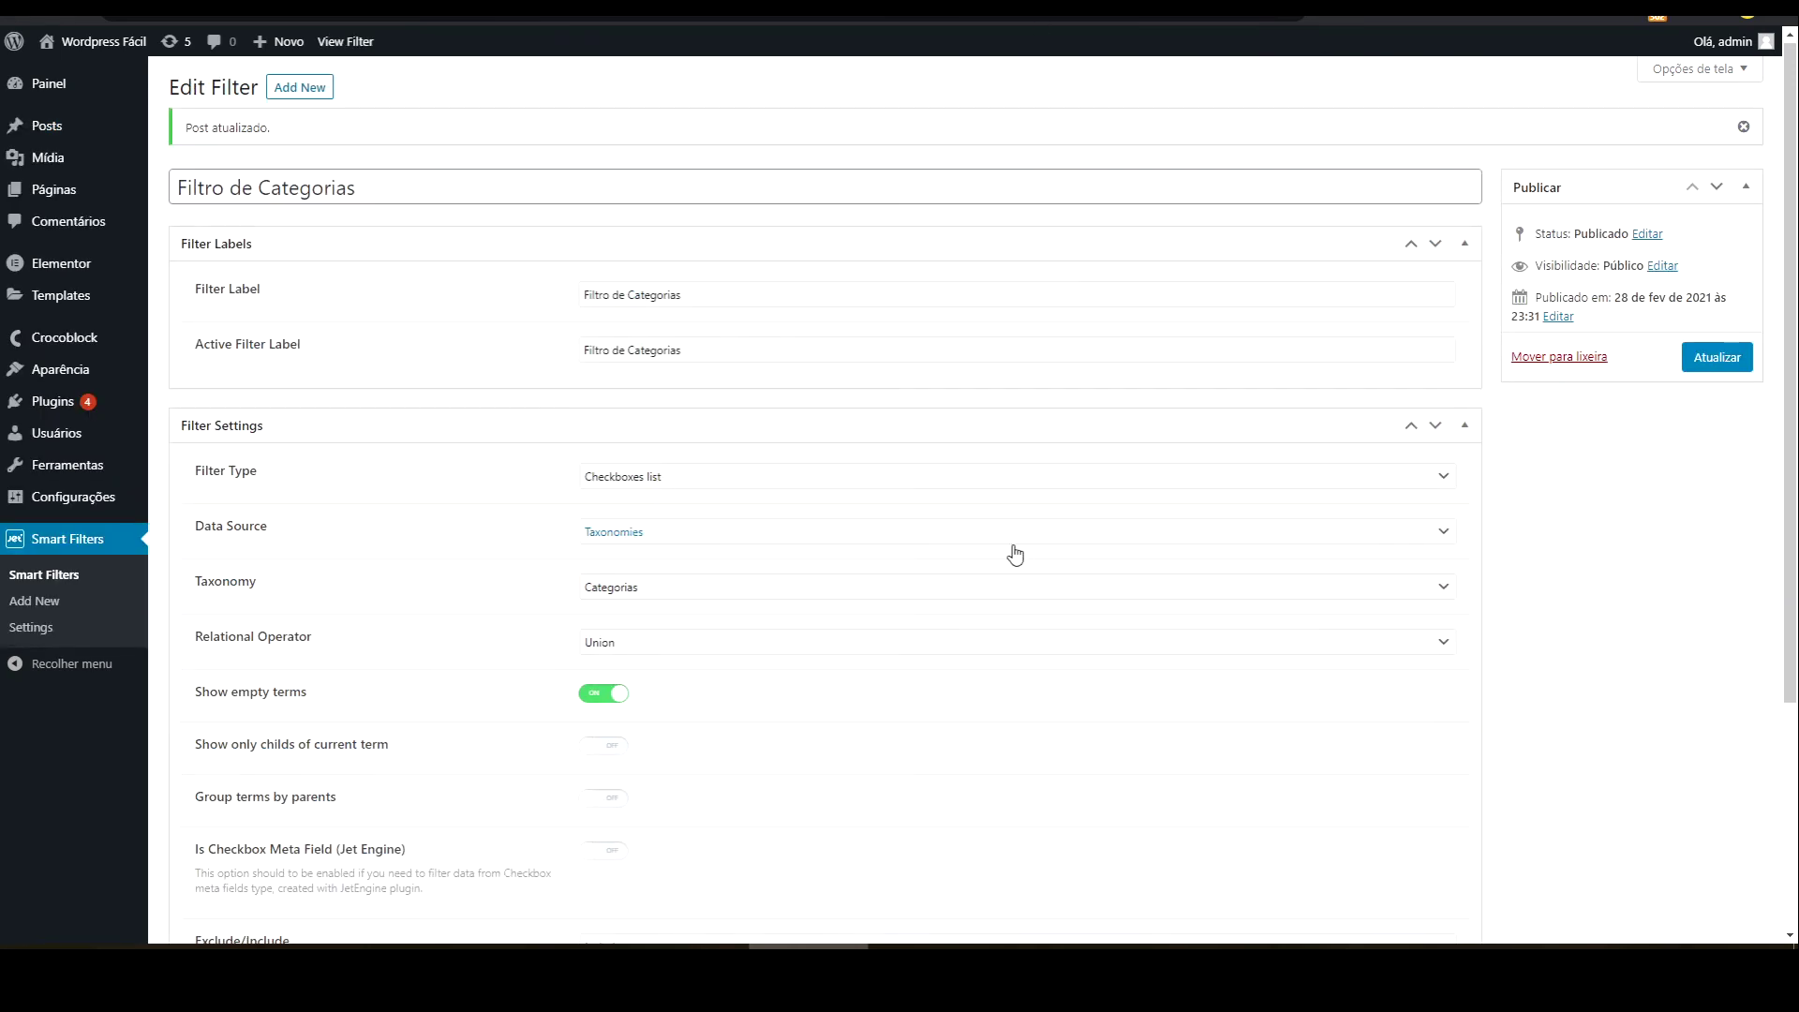
- Check whether Categoria Vazia is offered under Exclude Or Include Items with Show empty terms enabled
{"action": "scroll", "coordinate": [1015, 555], "scroll_direction": "down", "scroll_amount": 3}
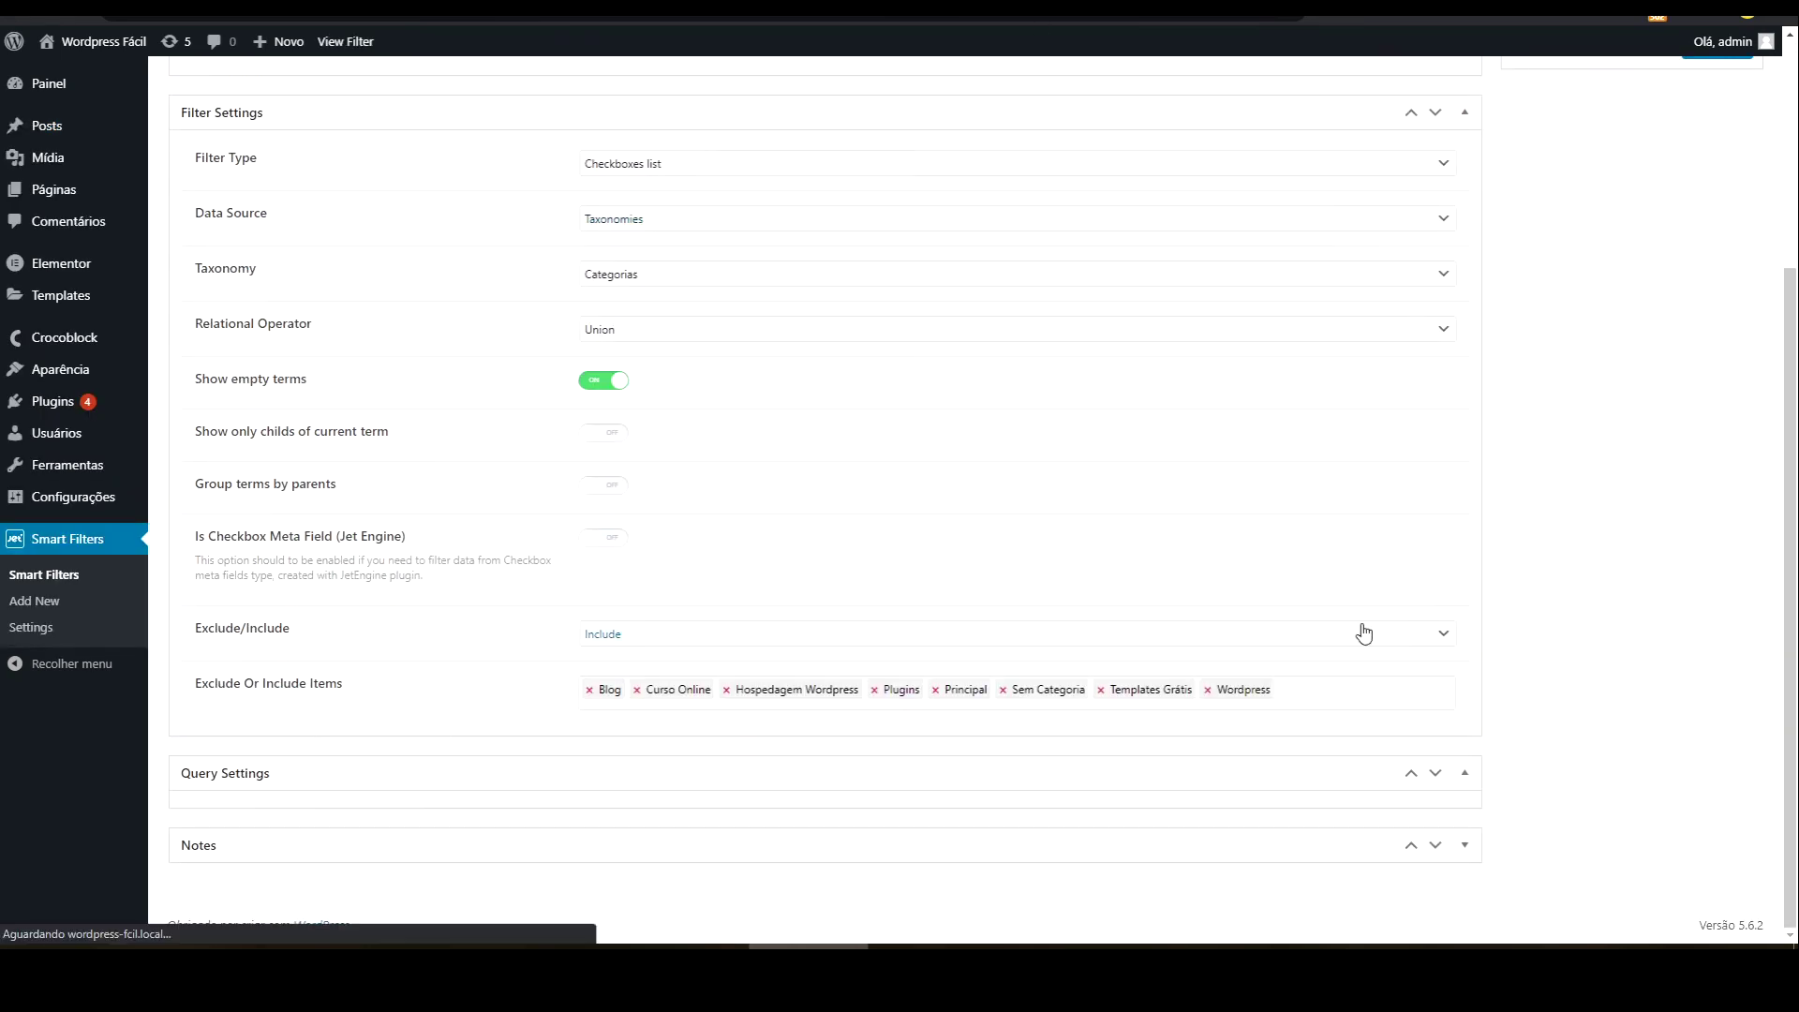
{"action": "left_click", "coordinate": [1336, 696]}
{"action": "scroll", "coordinate": [1307, 796], "scroll_direction": "down", "scroll_amount": 2}
{"action": "scroll", "coordinate": [1306, 828], "scroll_direction": "up", "scroll_amount": 2}
{"action": "left_click", "coordinate": [1520, 654]}
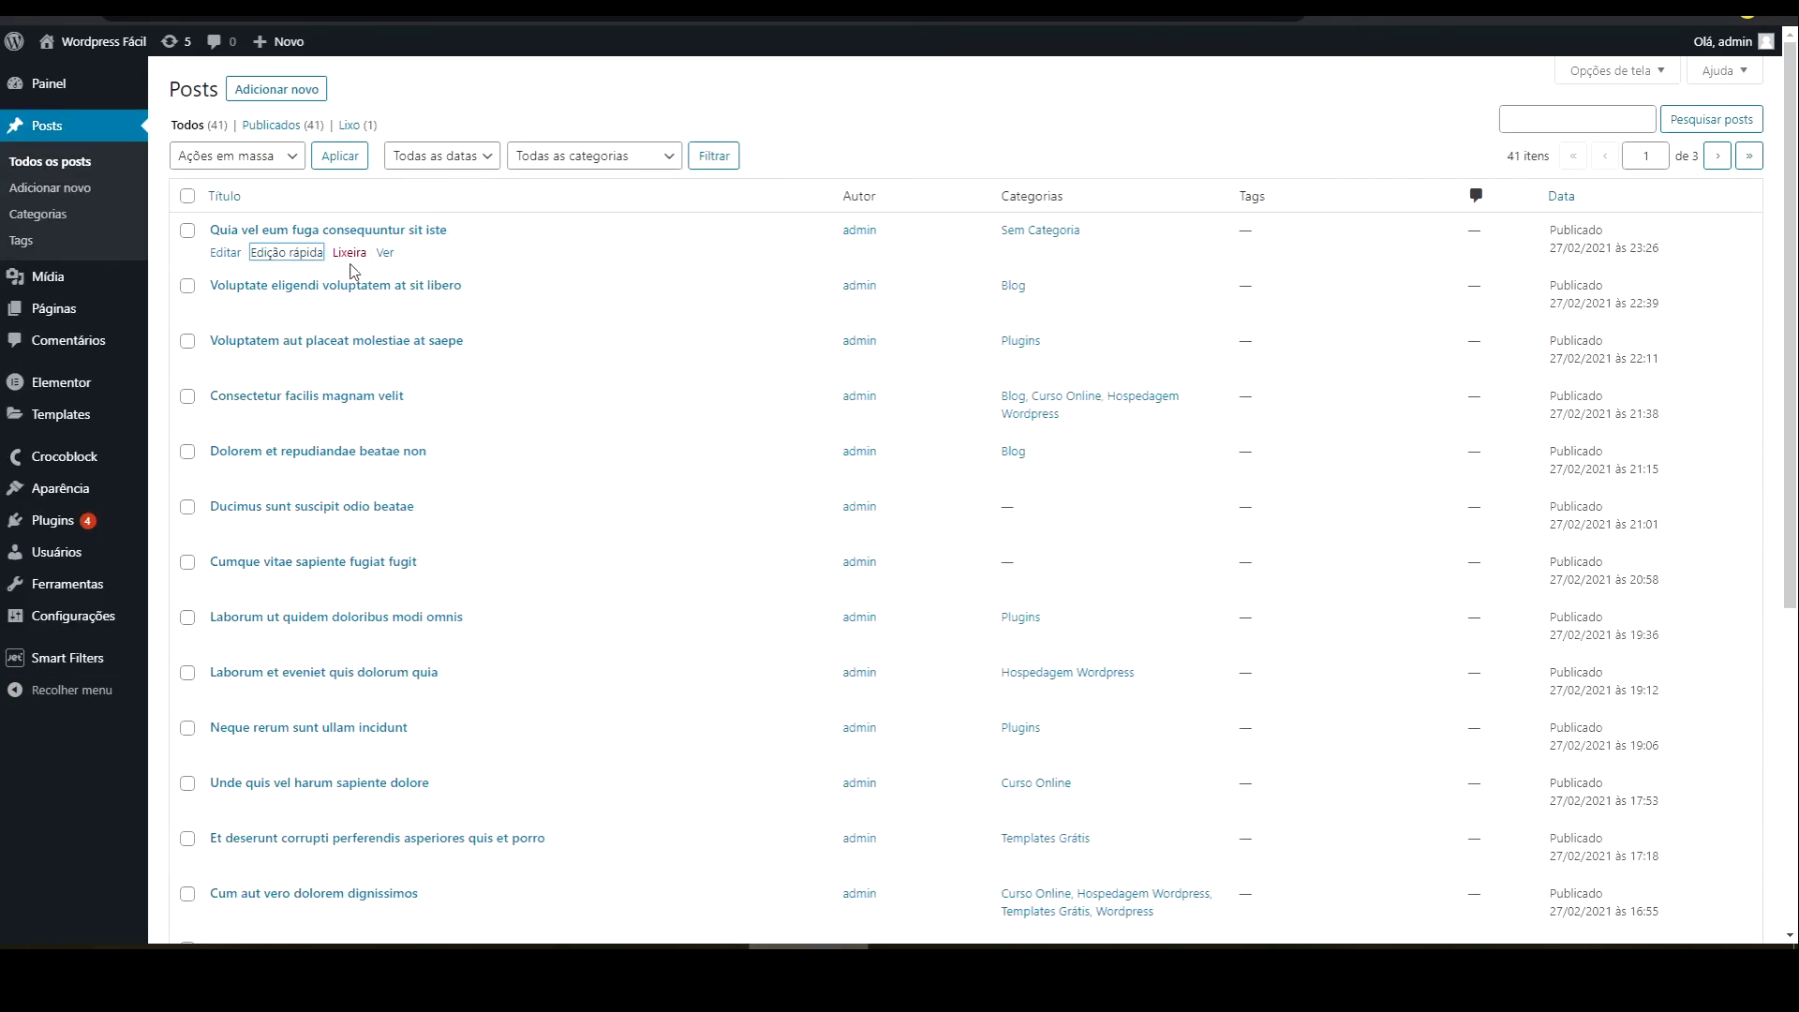
- Assign Categoria Vazia to the post Quia vel eum fuga consequuntur sit iste through quick edit and update it
{"action": "left_click", "coordinate": [288, 253]}
{"action": "left_click", "coordinate": [867, 290]}
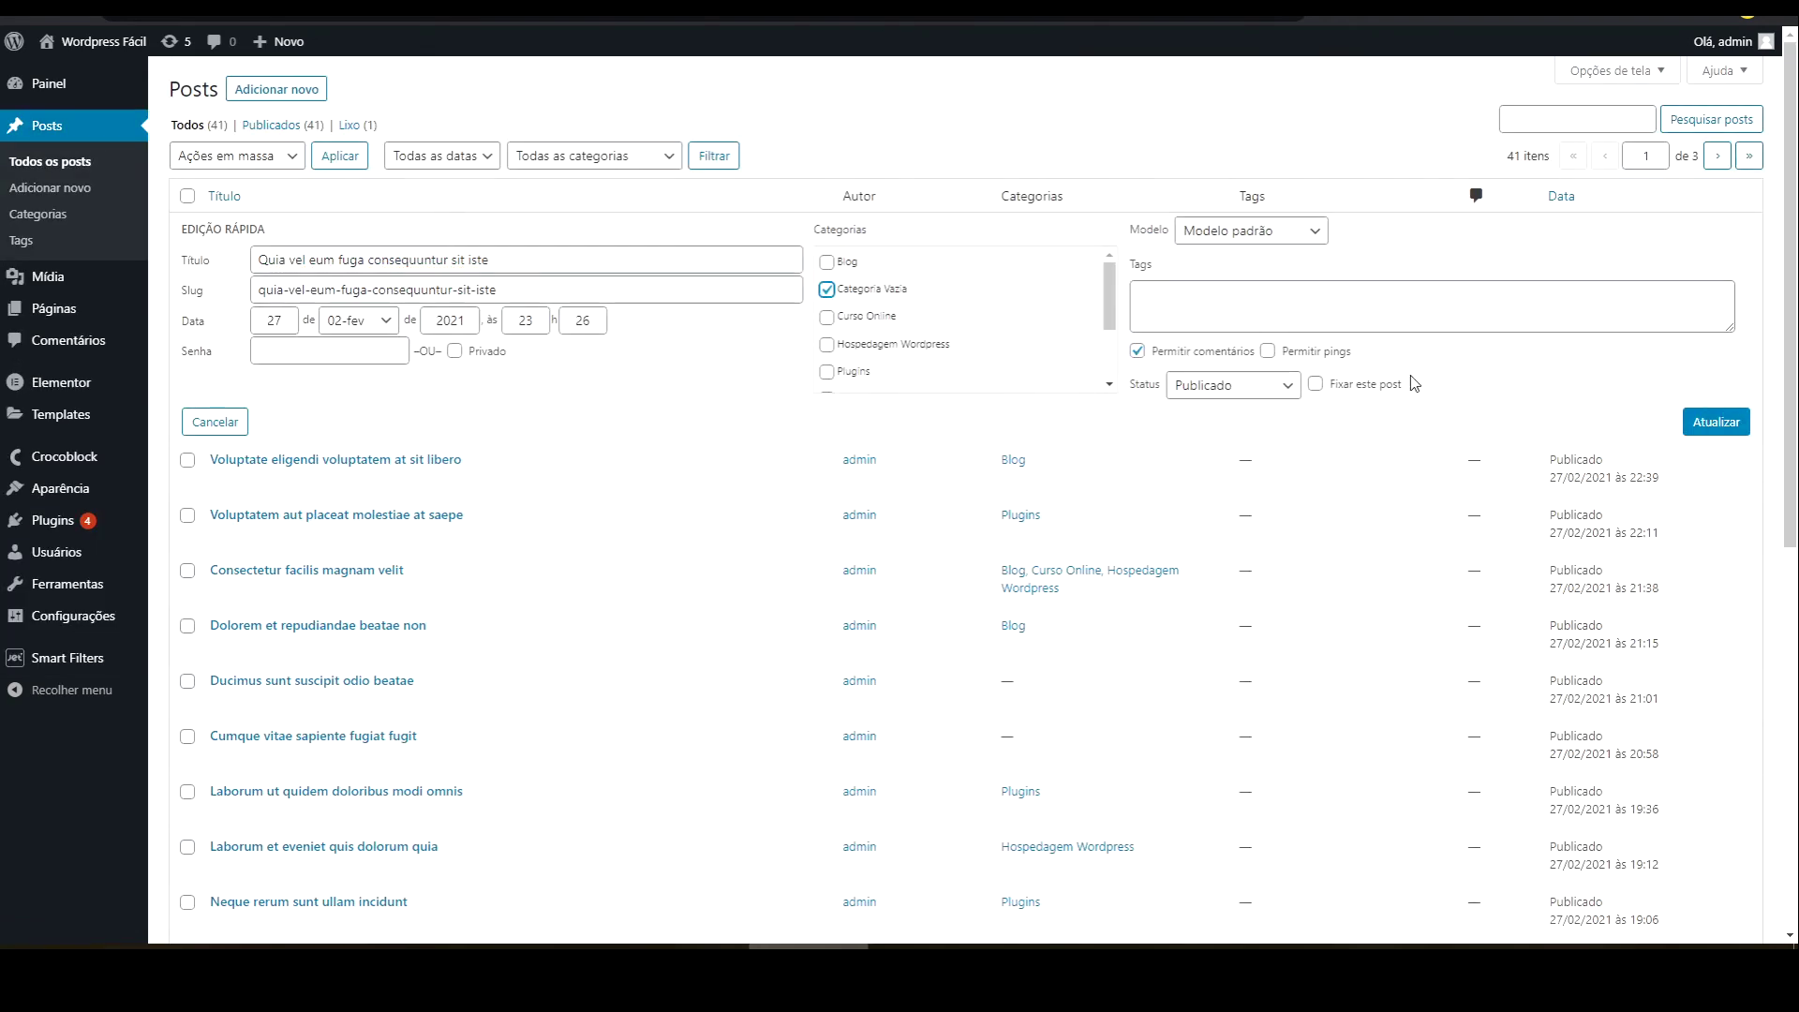
{"action": "left_click", "coordinate": [1714, 422]}
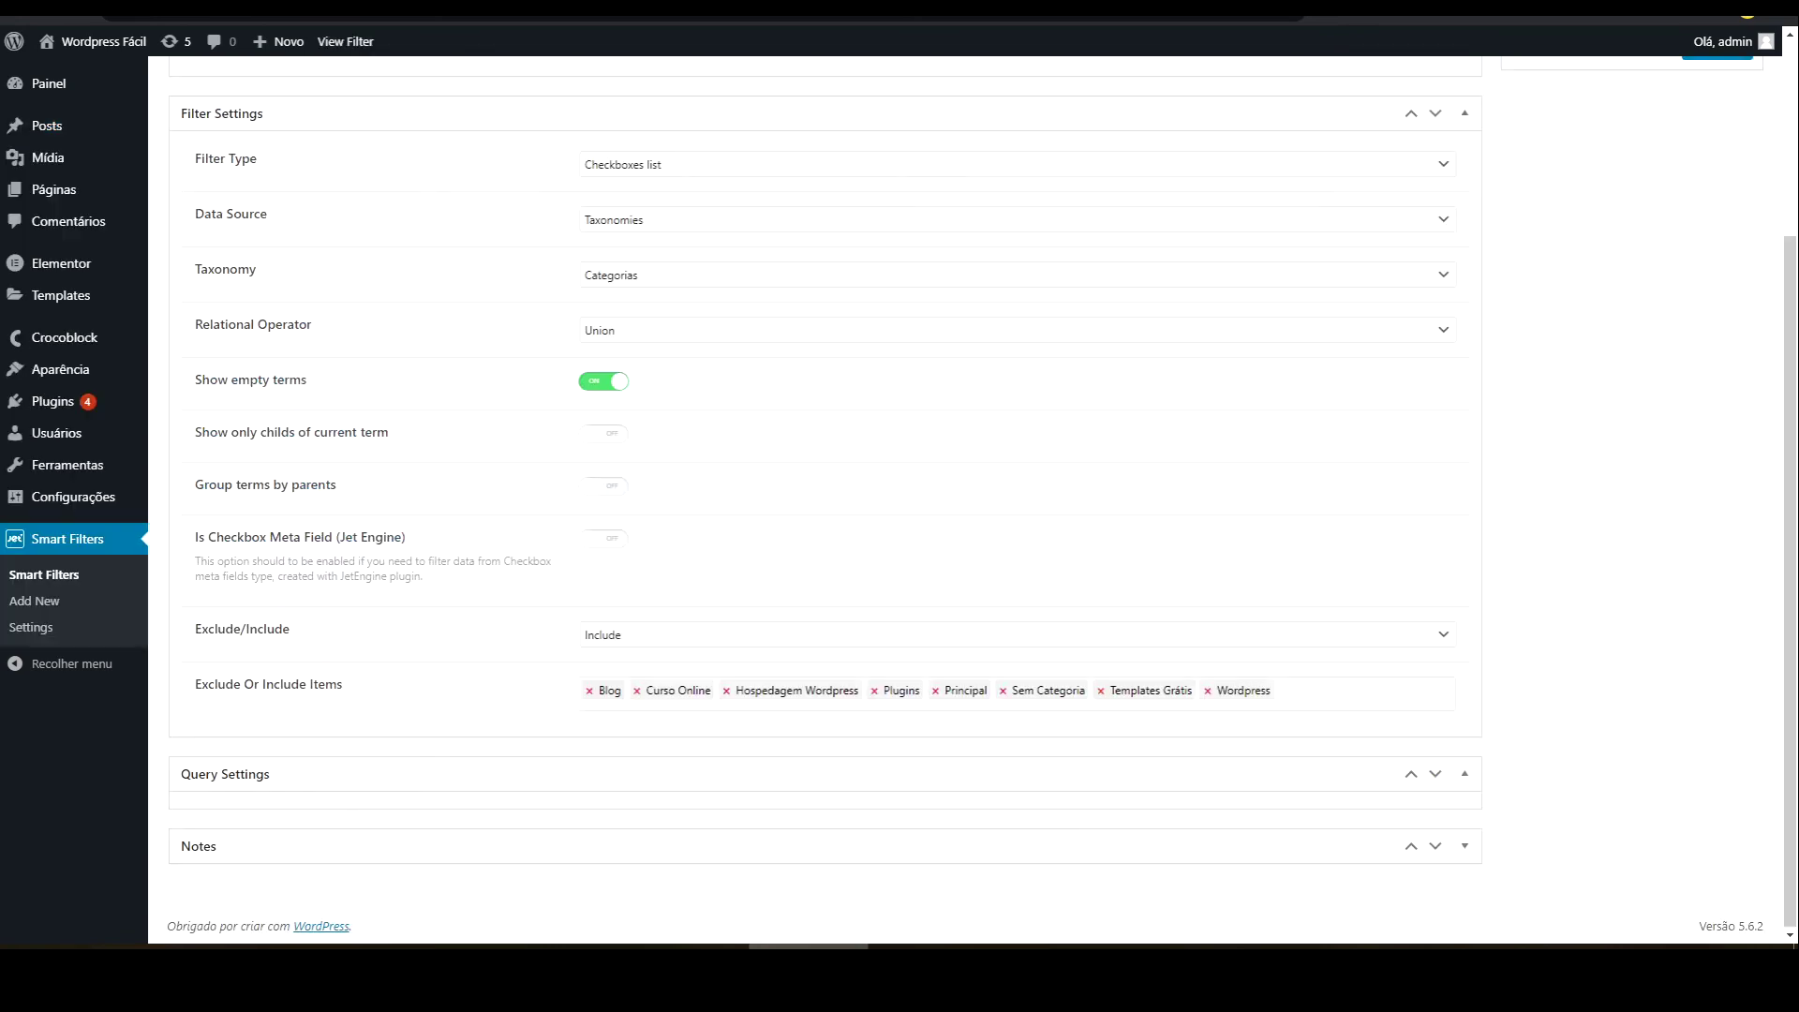
- Reload the Filtro de Categorias settings and index the smart filters again
{"action": "key", "text": "F5"}
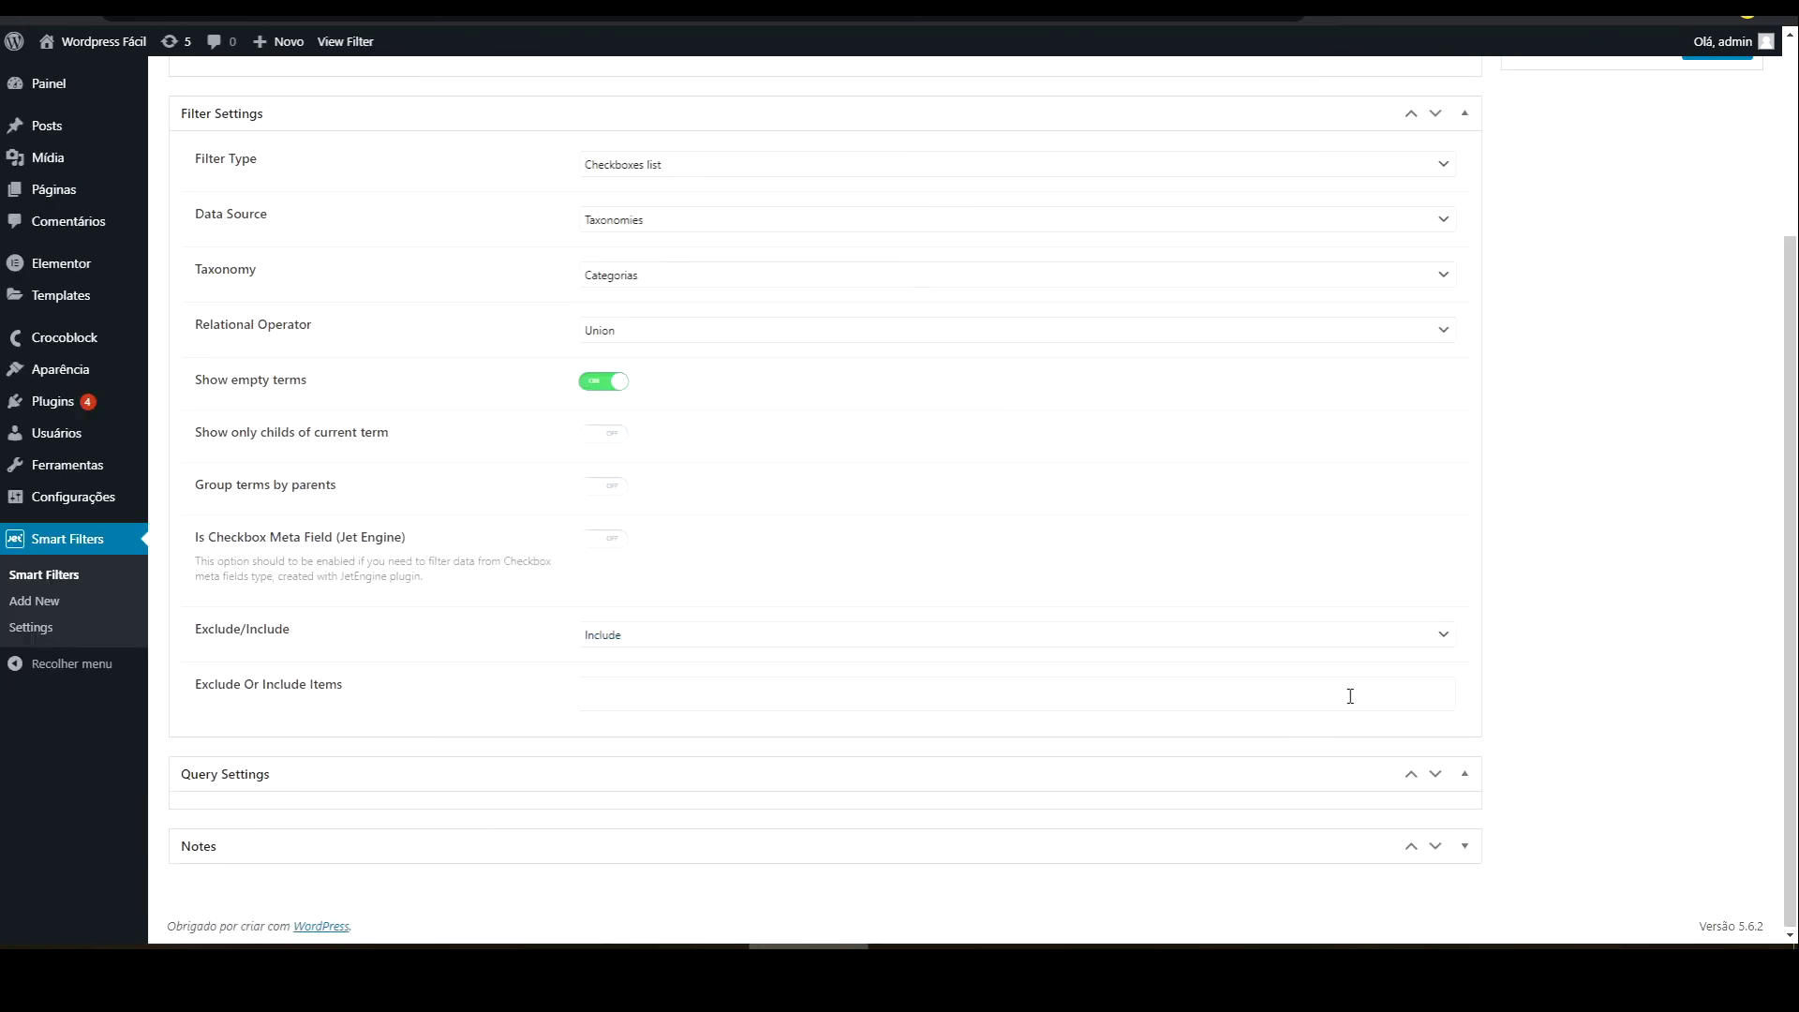
{"action": "left_click", "coordinate": [788, 684]}
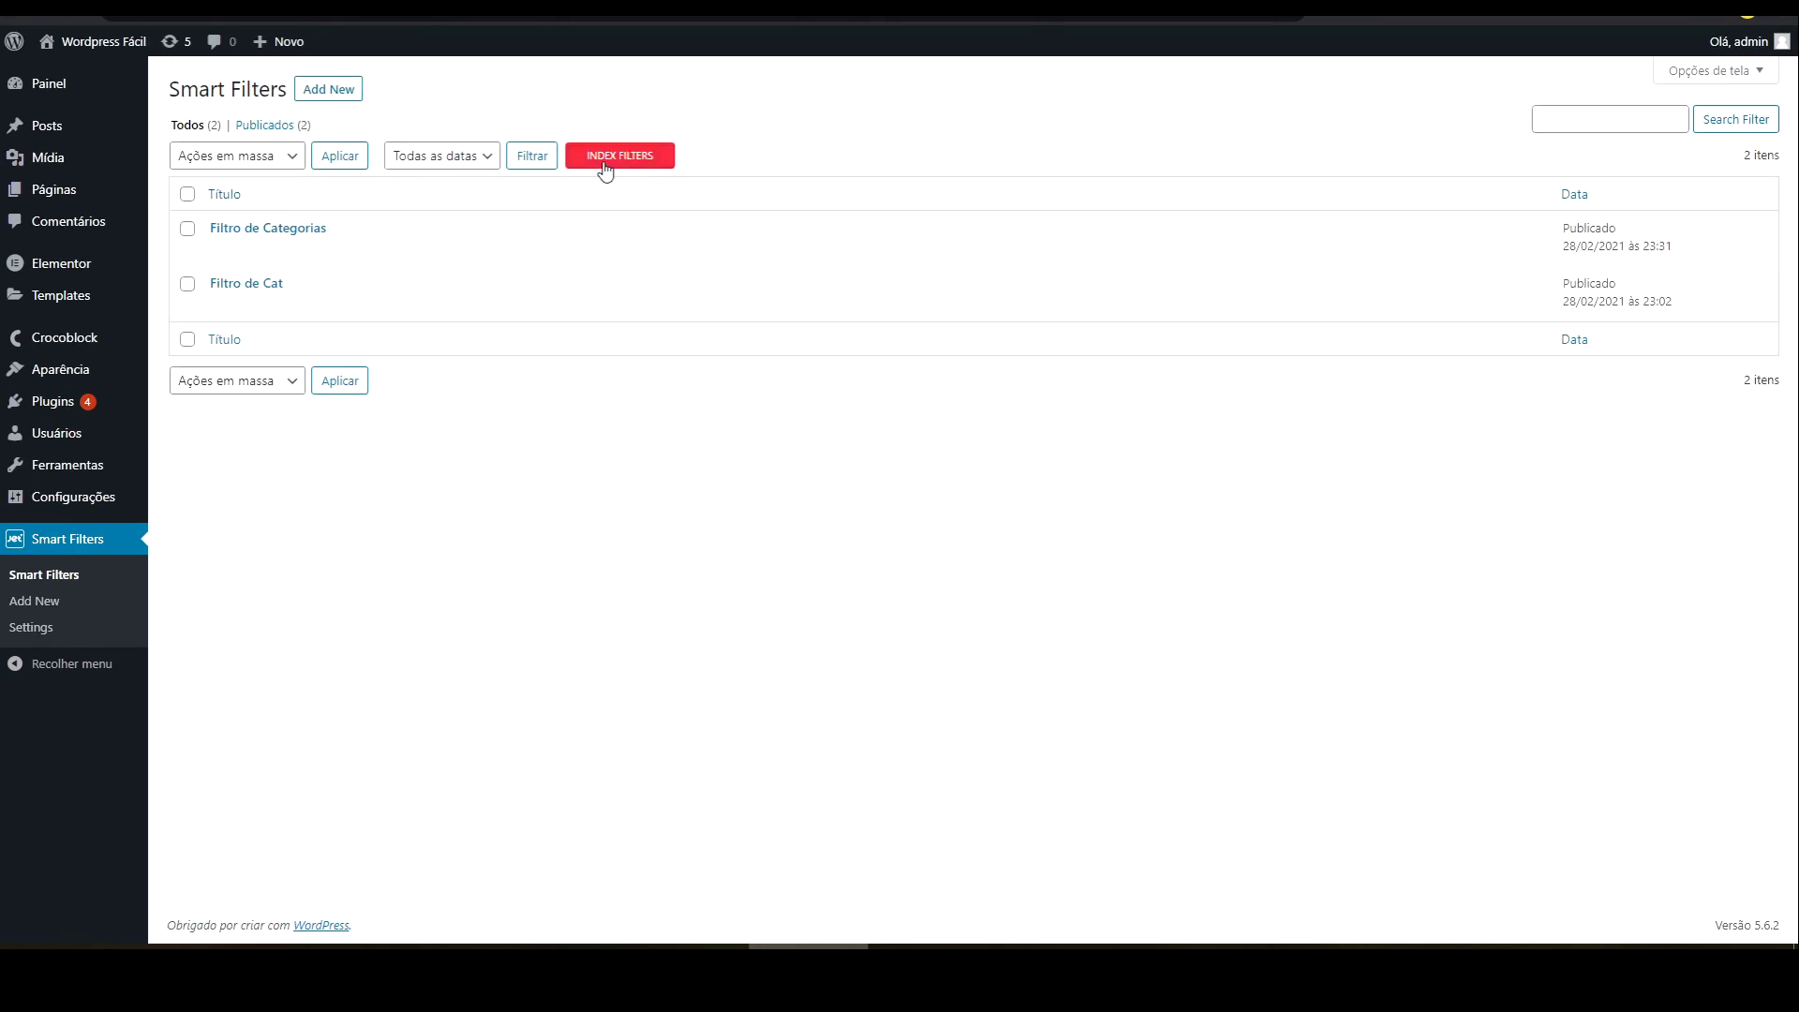
{"action": "left_click", "coordinate": [602, 159]}
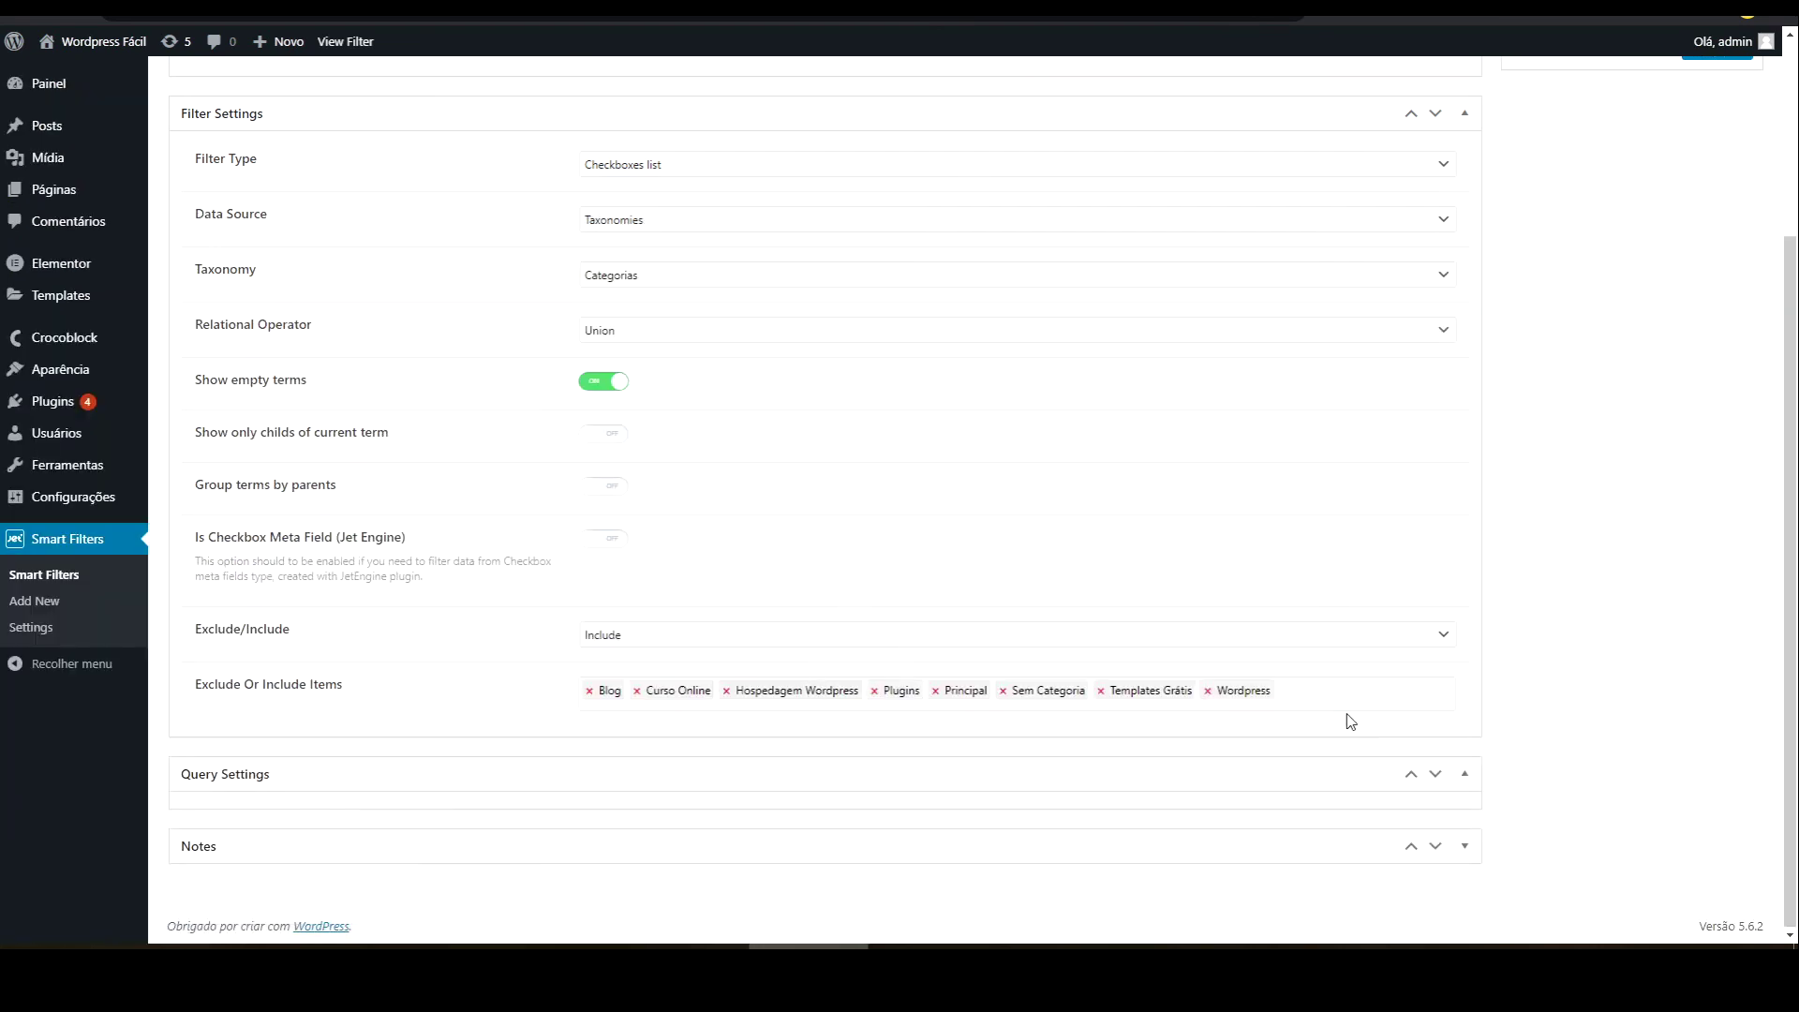
- Add Categoria Vazia to the included items of Filtro de Categorias and update the filter
{"action": "left_click", "coordinate": [1346, 694]}
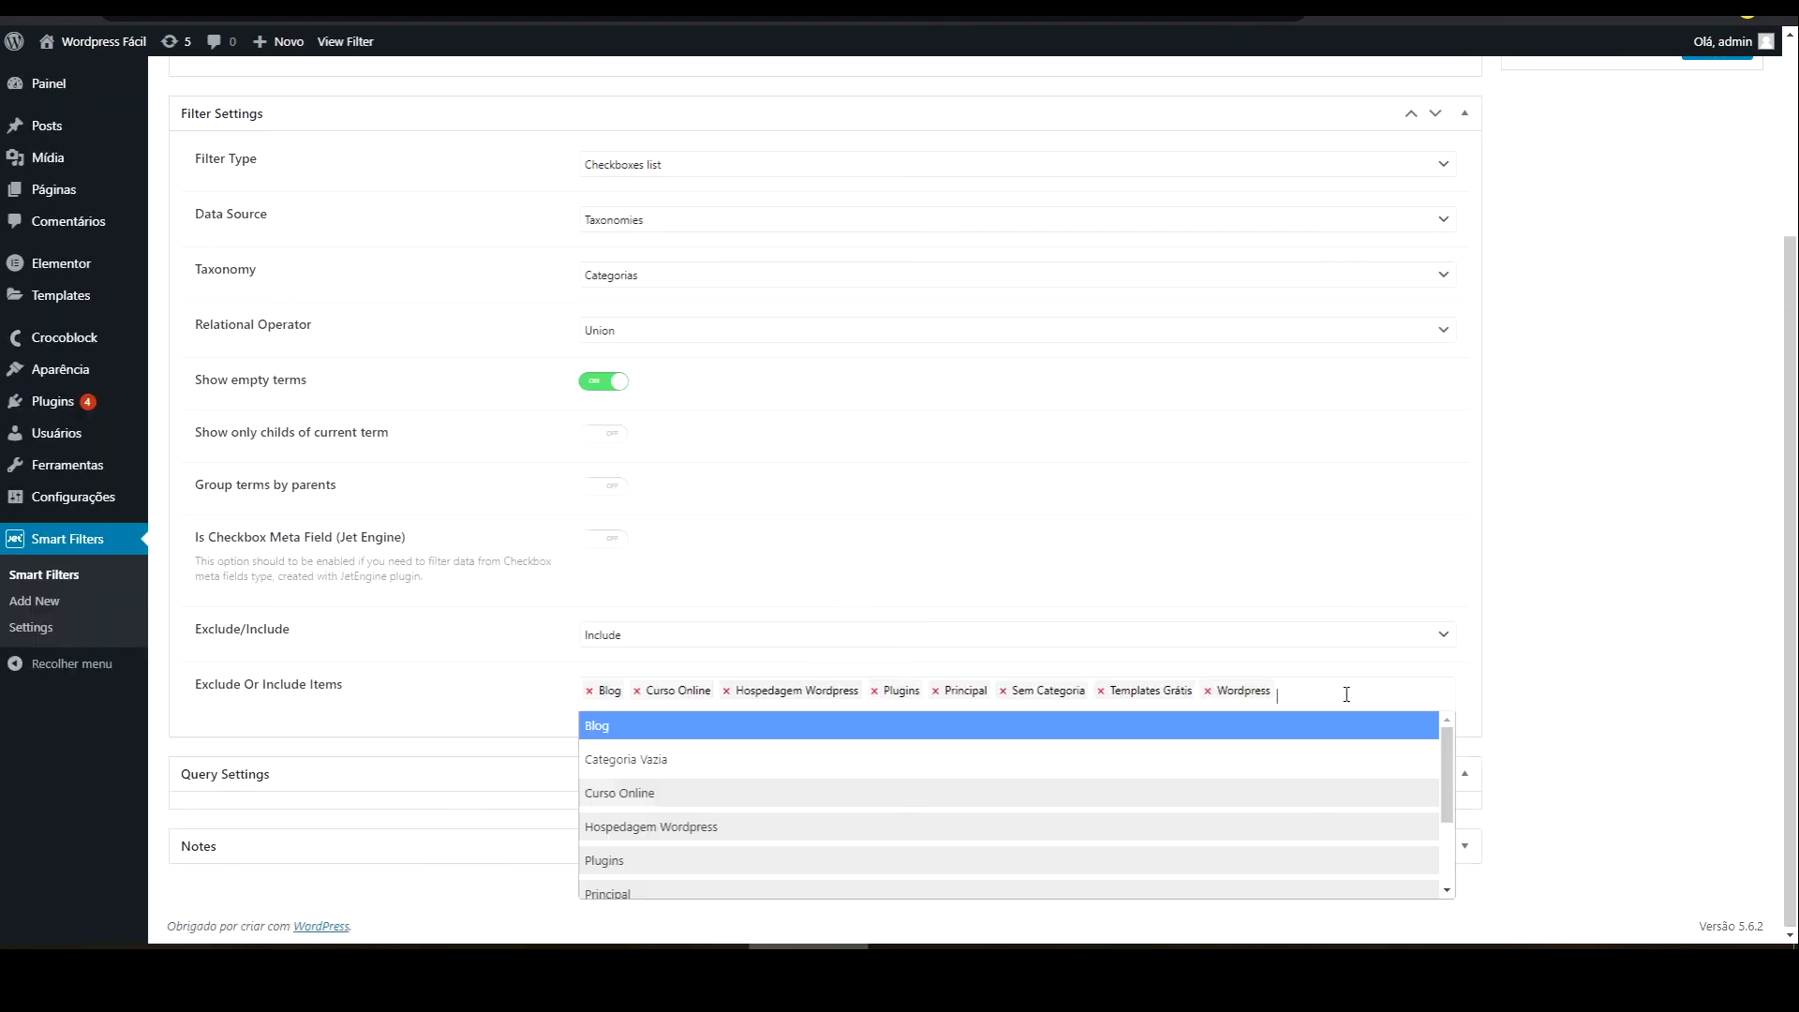
{"action": "left_click", "coordinate": [645, 766]}
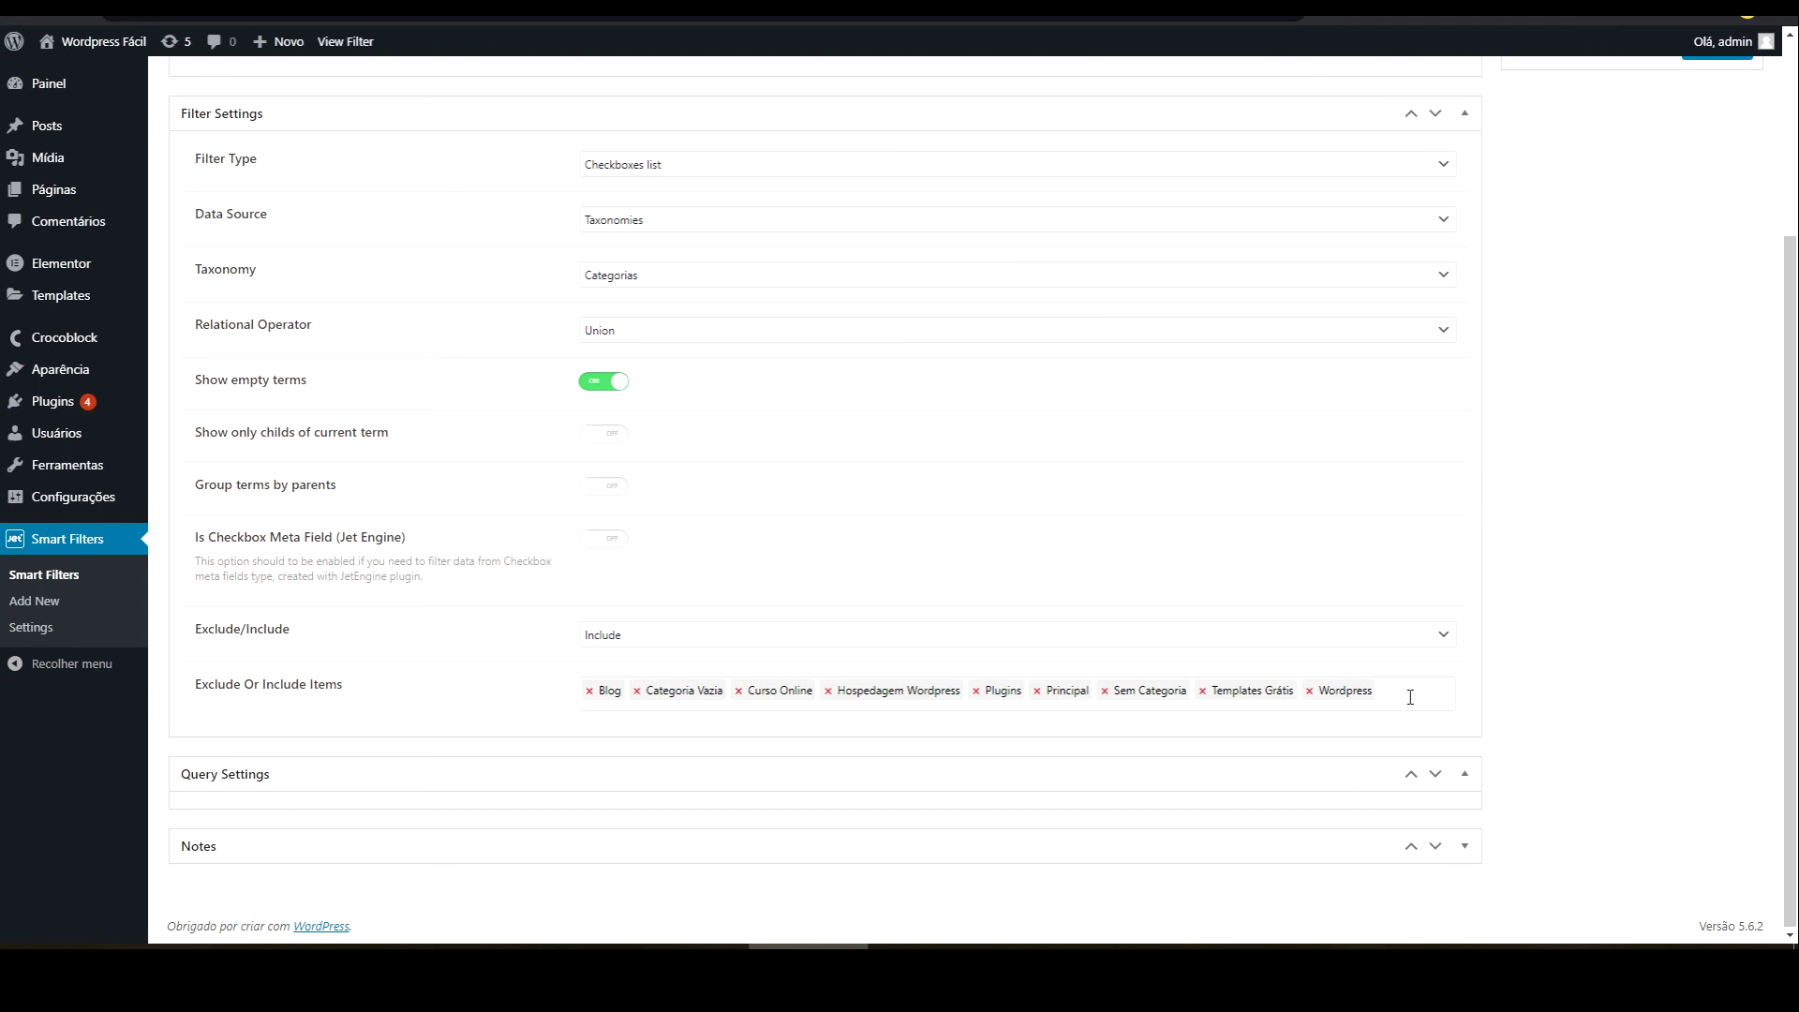
{"action": "left_click", "coordinate": [1391, 702]}
{"action": "scroll", "coordinate": [1506, 489], "scroll_direction": "up", "scroll_amount": 3}
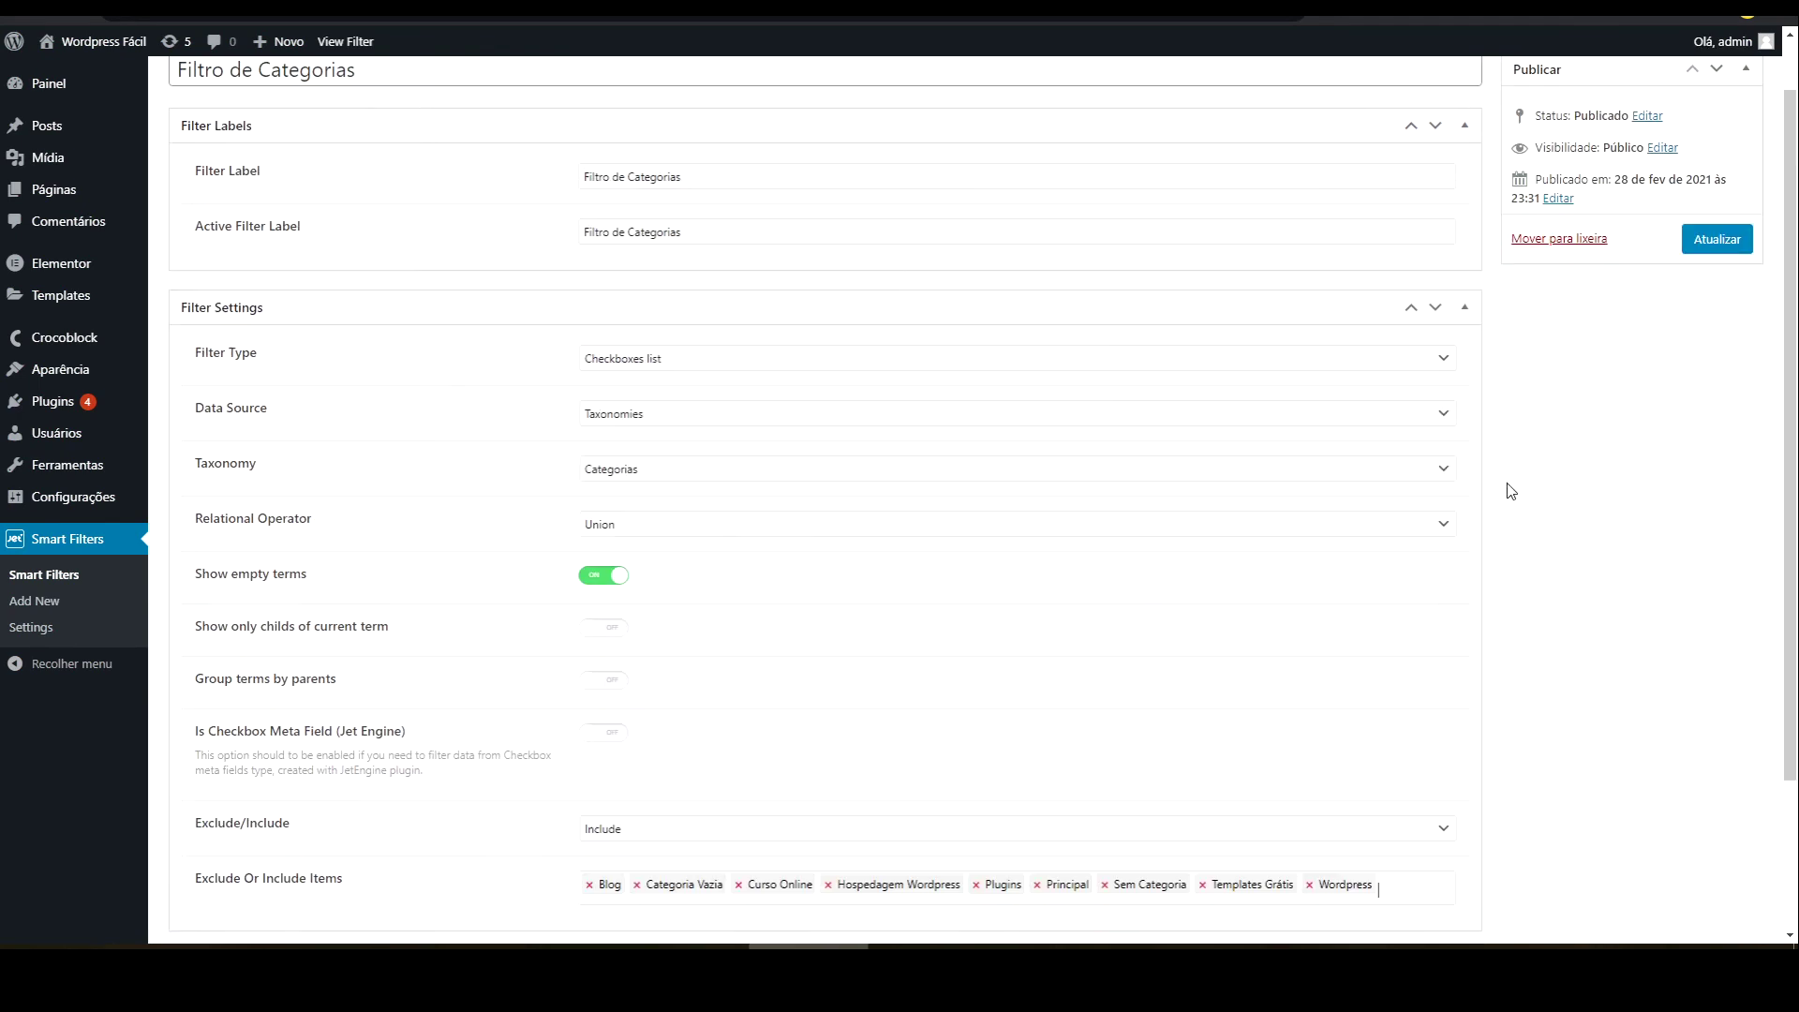
{"action": "left_click", "coordinate": [1717, 303]}
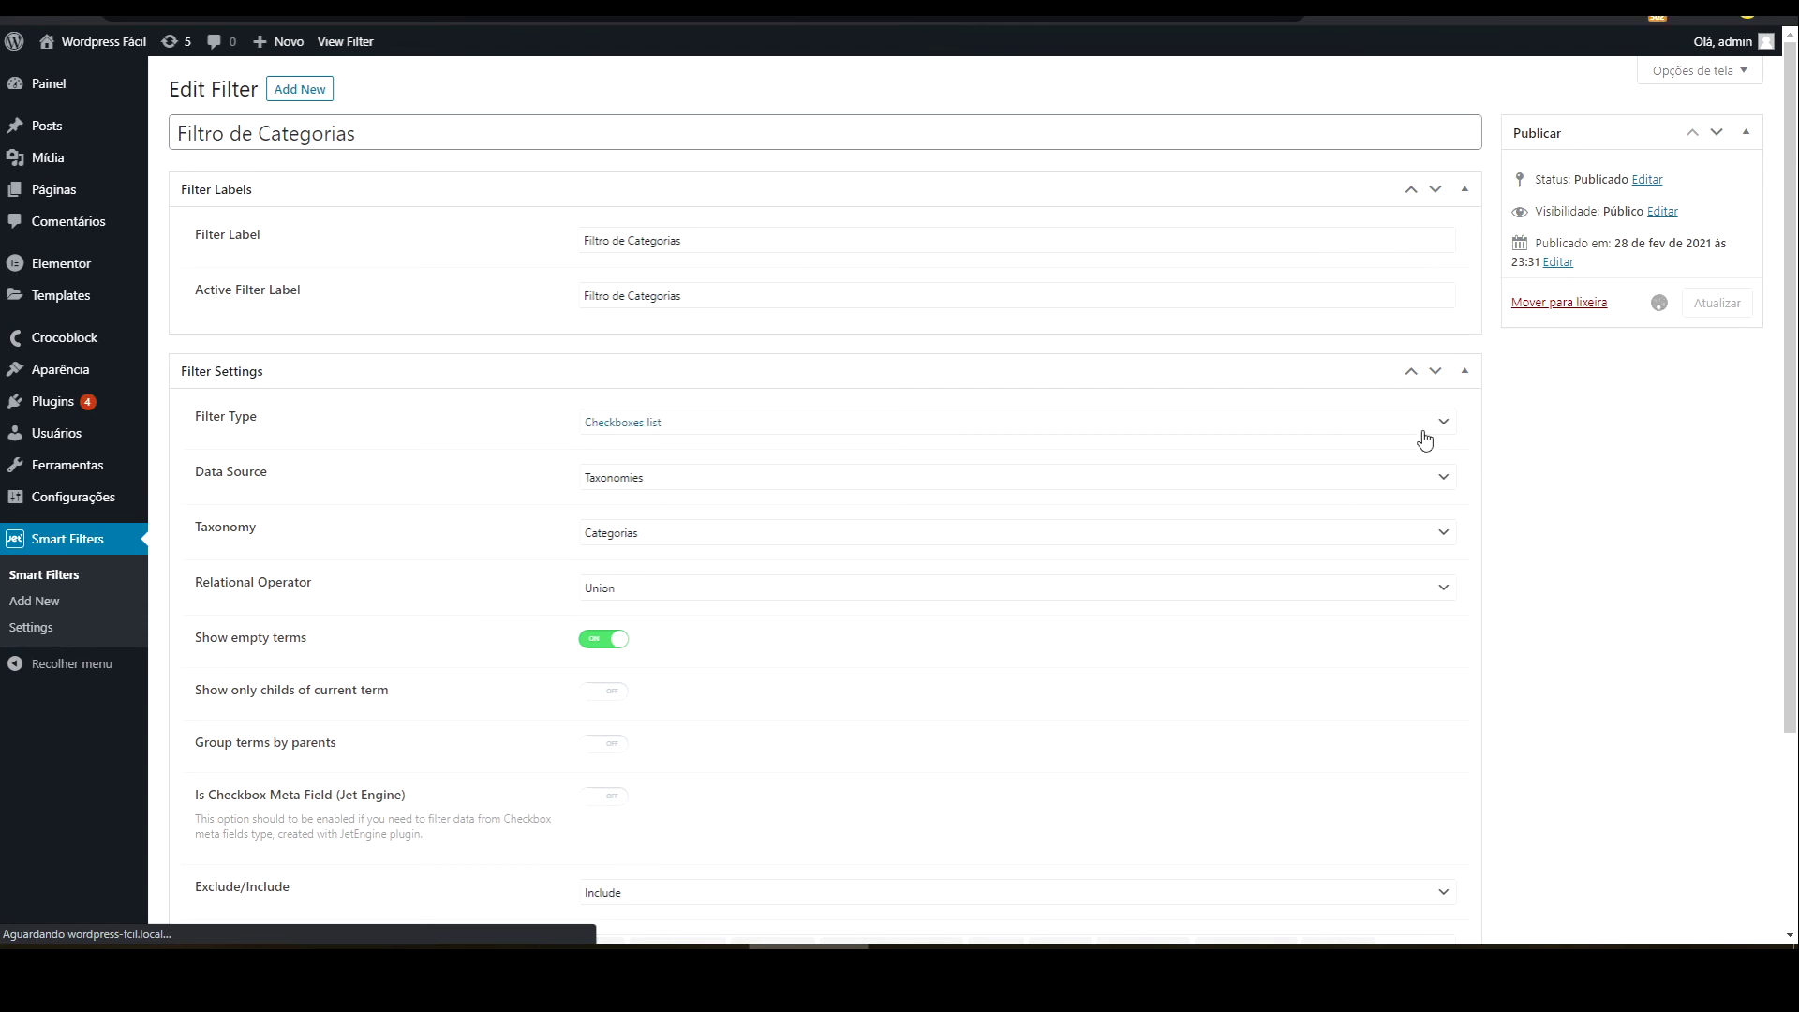
{"action": "scroll", "coordinate": [1221, 502], "scroll_direction": "down", "scroll_amount": 3}
{"action": "scroll", "coordinate": [1217, 501], "scroll_direction": "up", "scroll_amount": 2}
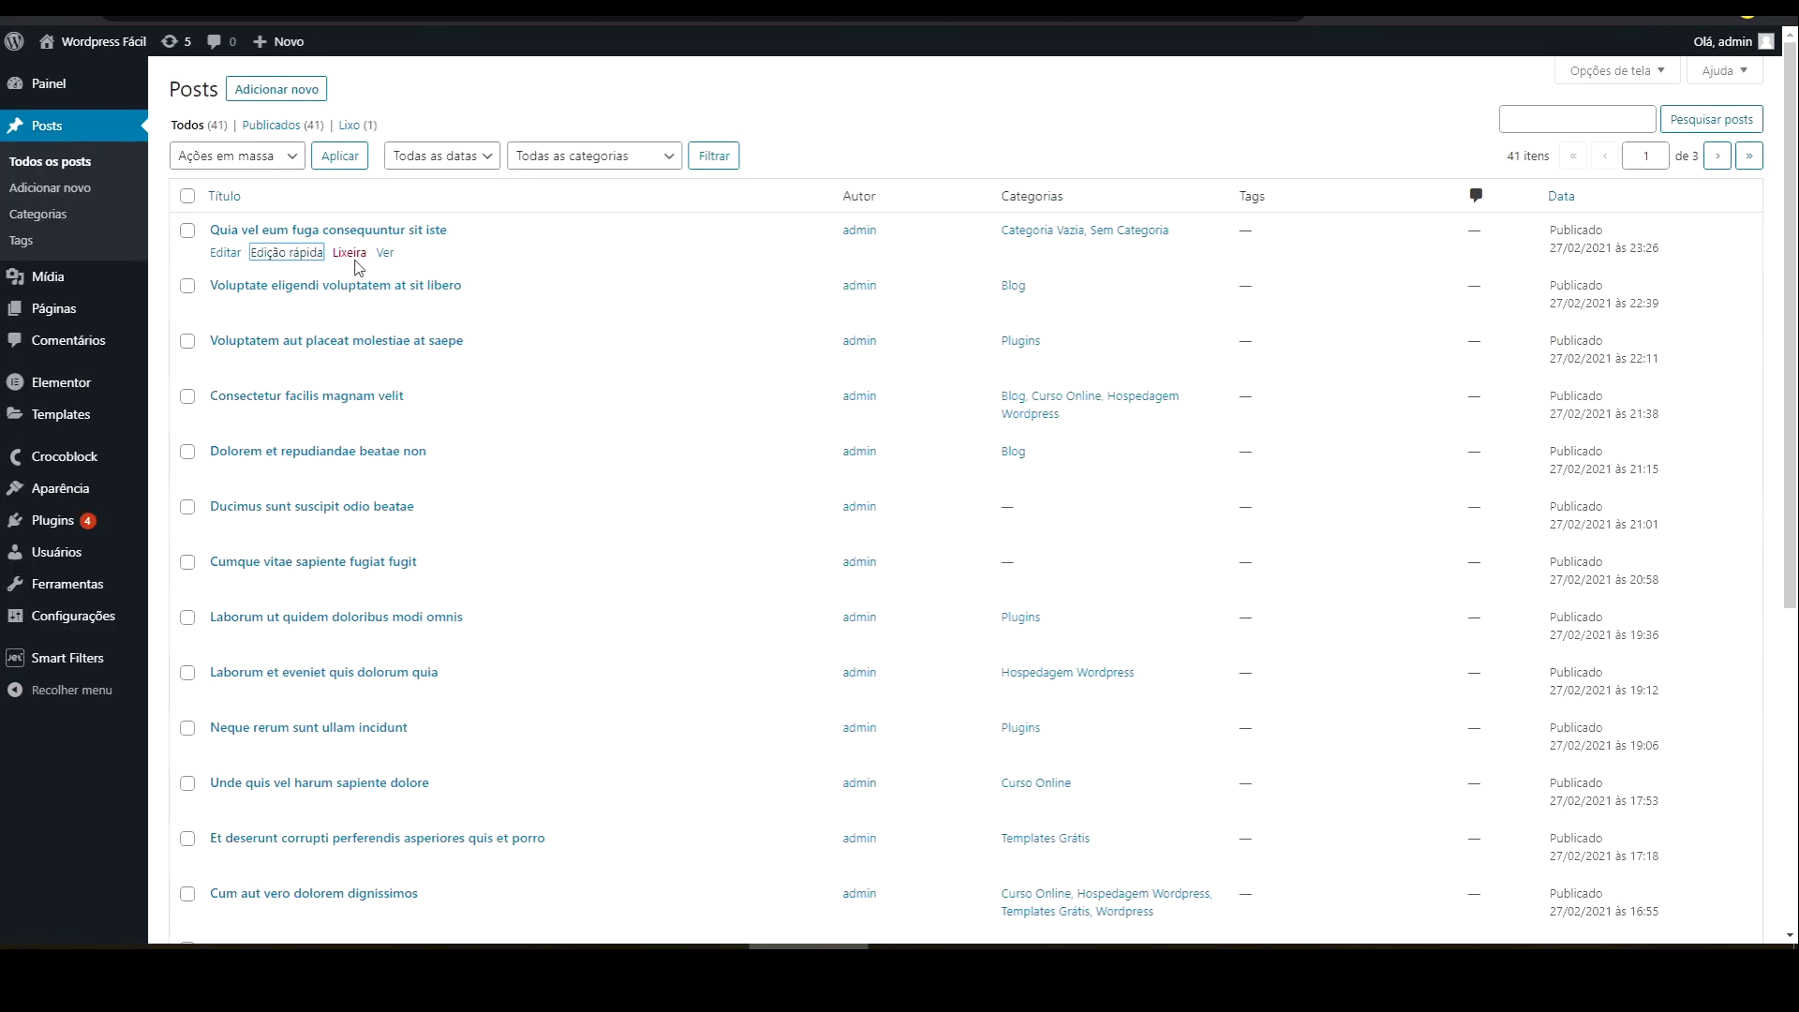
- Remove Categoria Vazia from the post Quia vel eum fuga consequuntur sit iste through quick edit and update it
{"action": "left_click", "coordinate": [272, 252]}
{"action": "left_click_drag", "start_coordinate": [833, 289], "coordinate": [908, 288]}
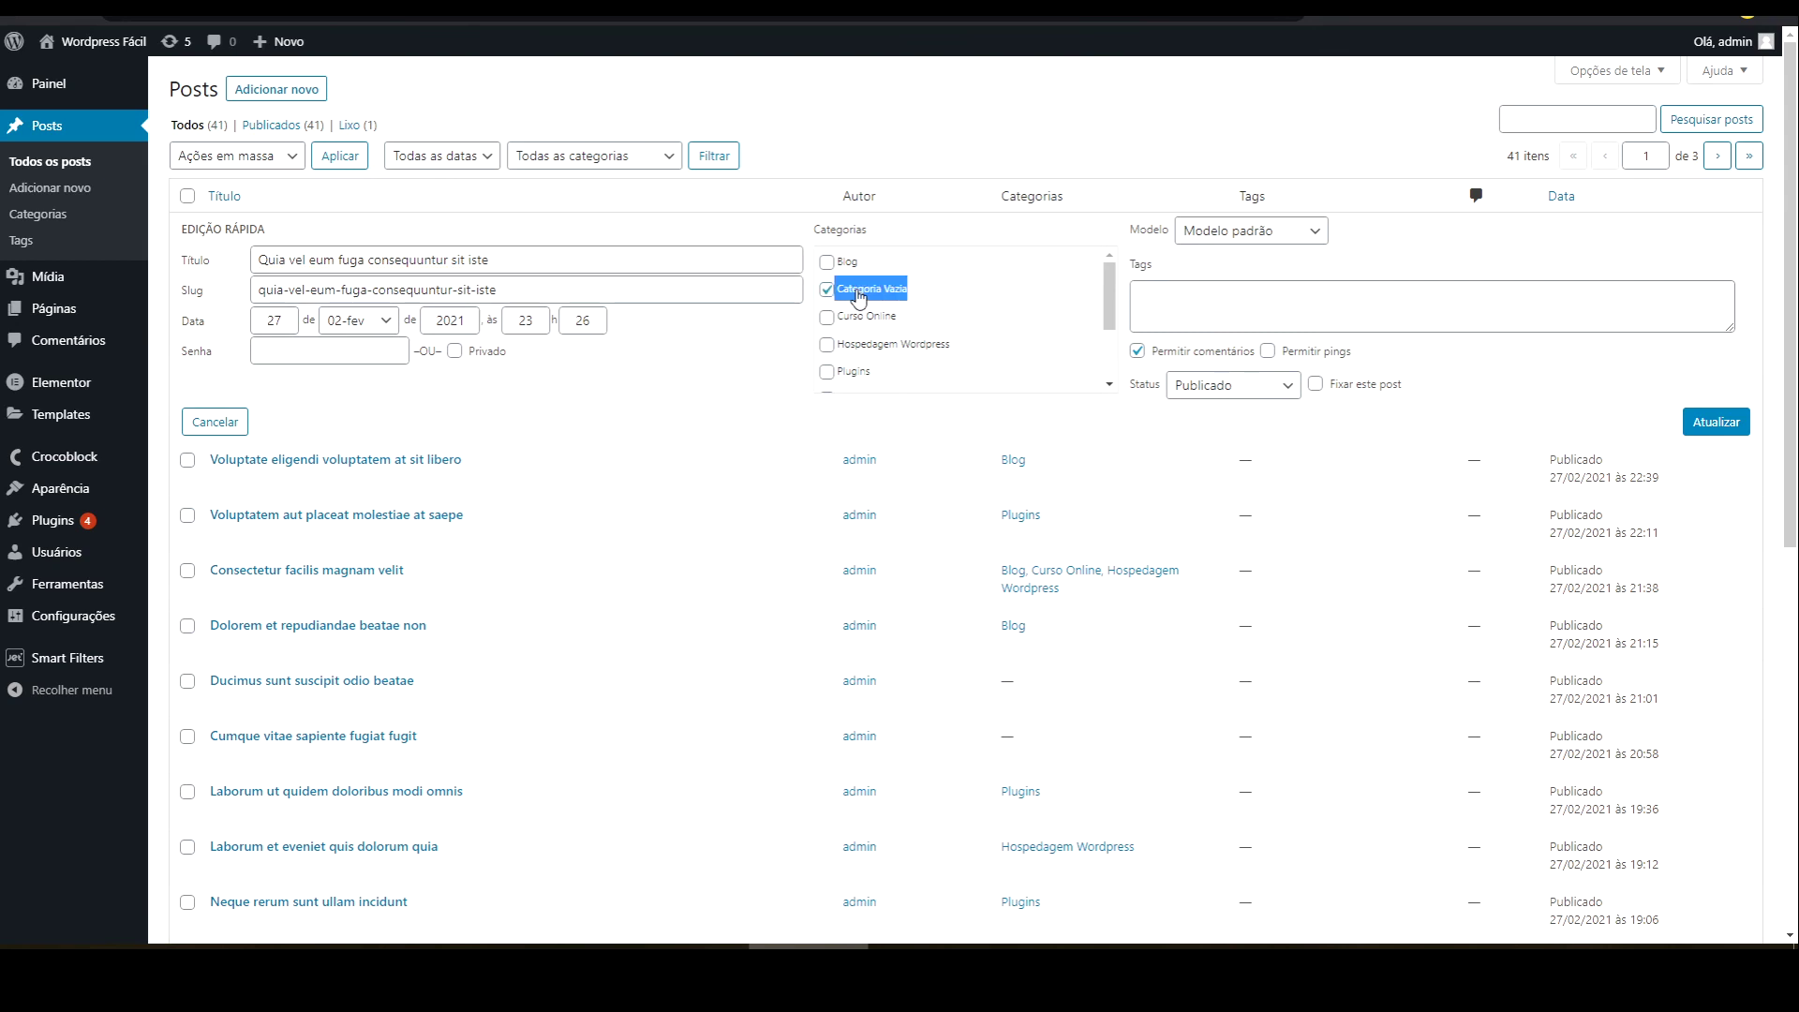
{"action": "left_click", "coordinate": [1715, 422]}
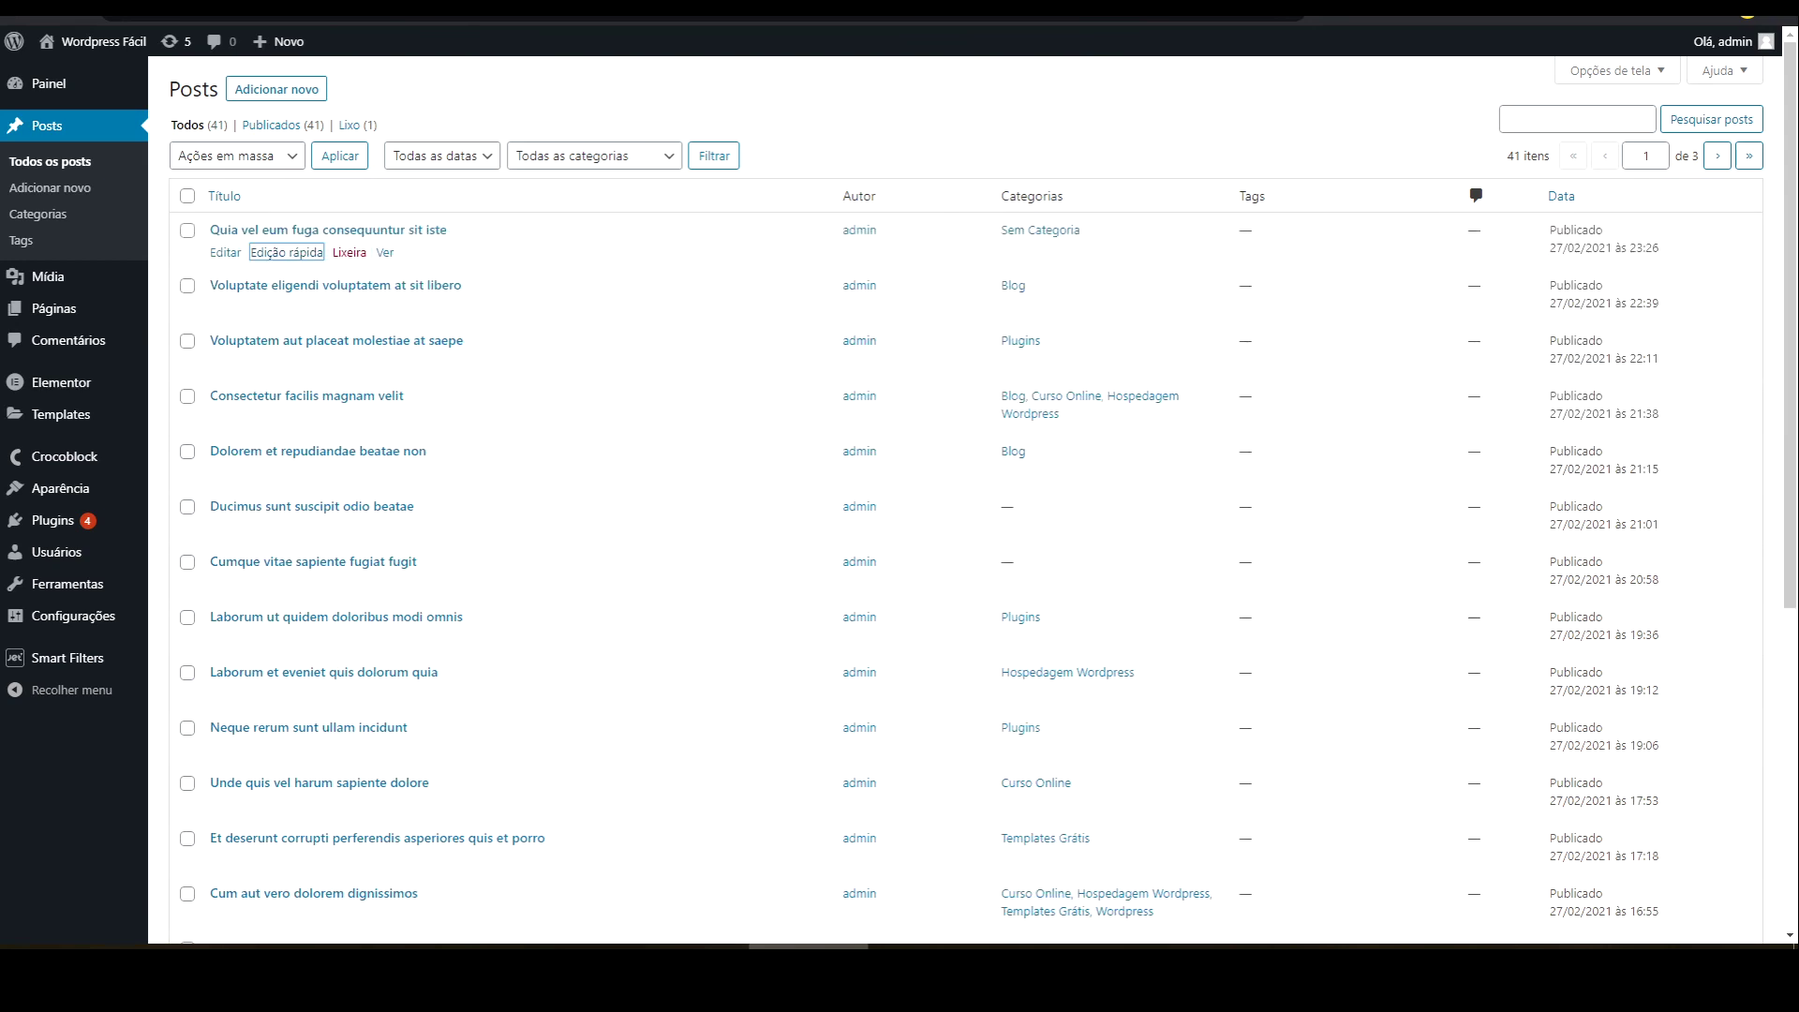
- Reload the published page and test the checkbox filter with Categoria Vazia, Curso Online, Principal, Plugins and Sem Categoria
{"action": "key", "text": "ctrl+Tab"}
{"action": "key", "text": "F5"}
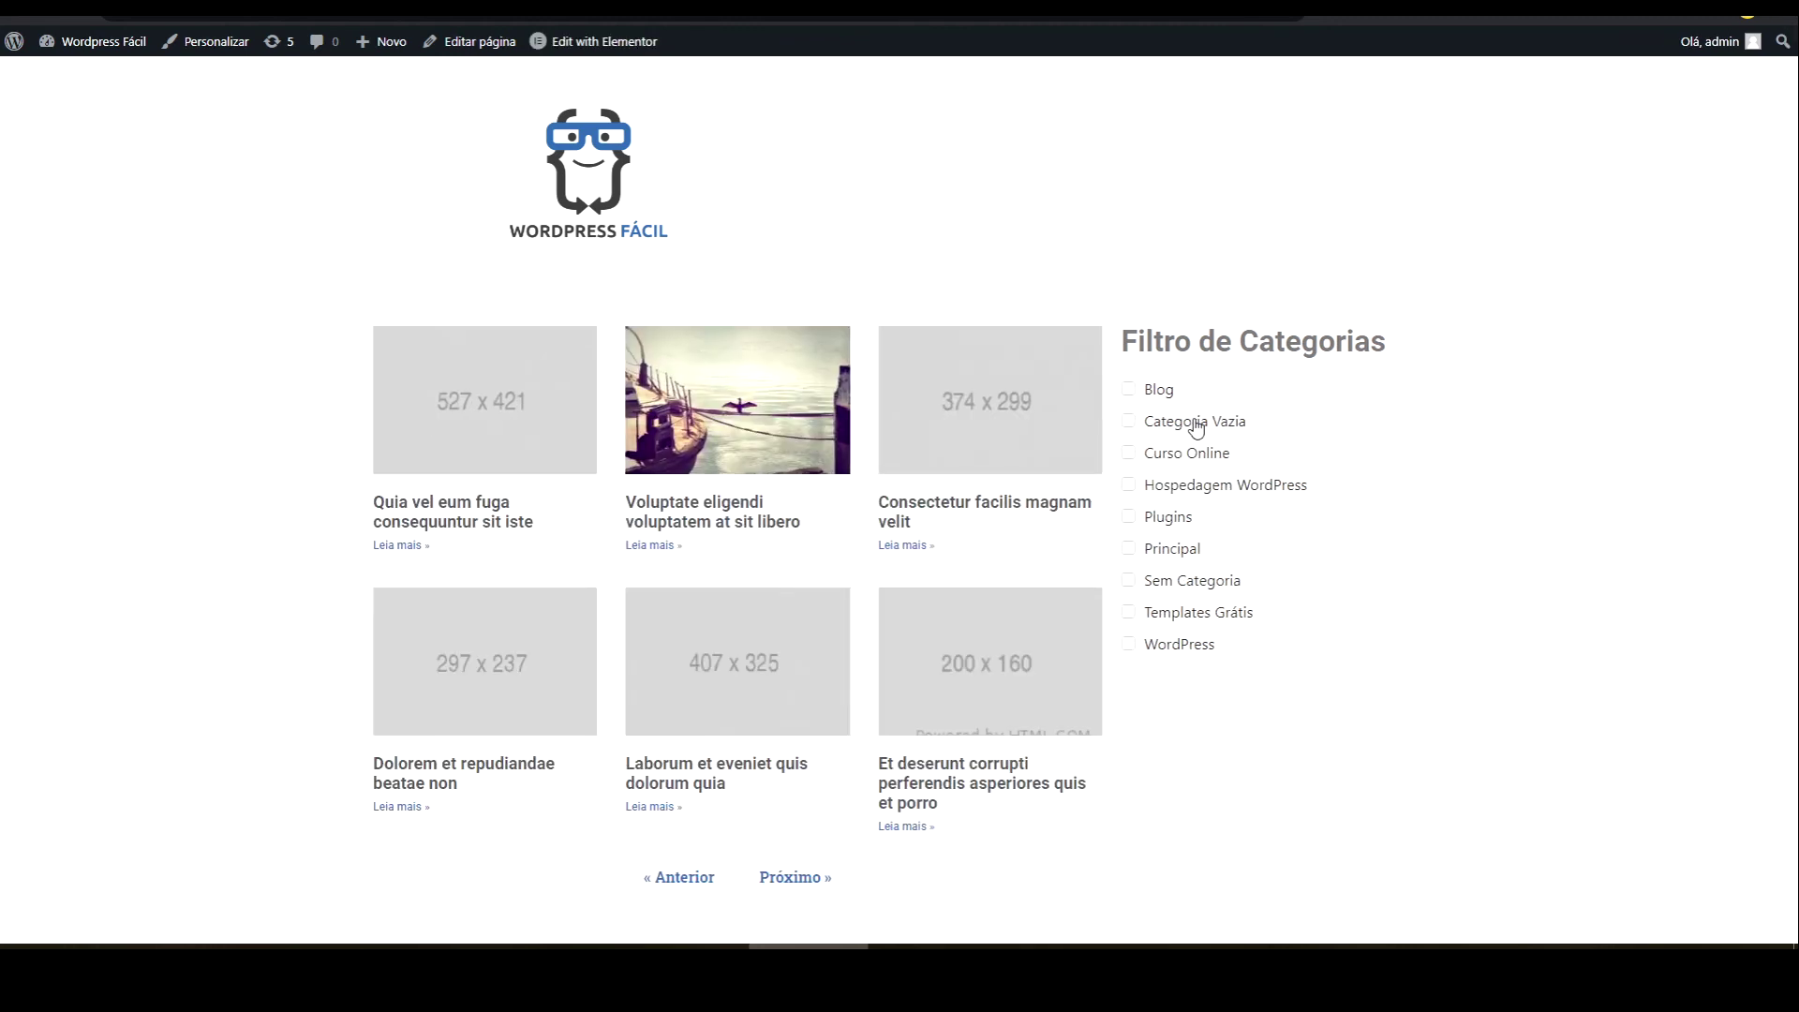
{"action": "left_click", "coordinate": [1278, 429]}
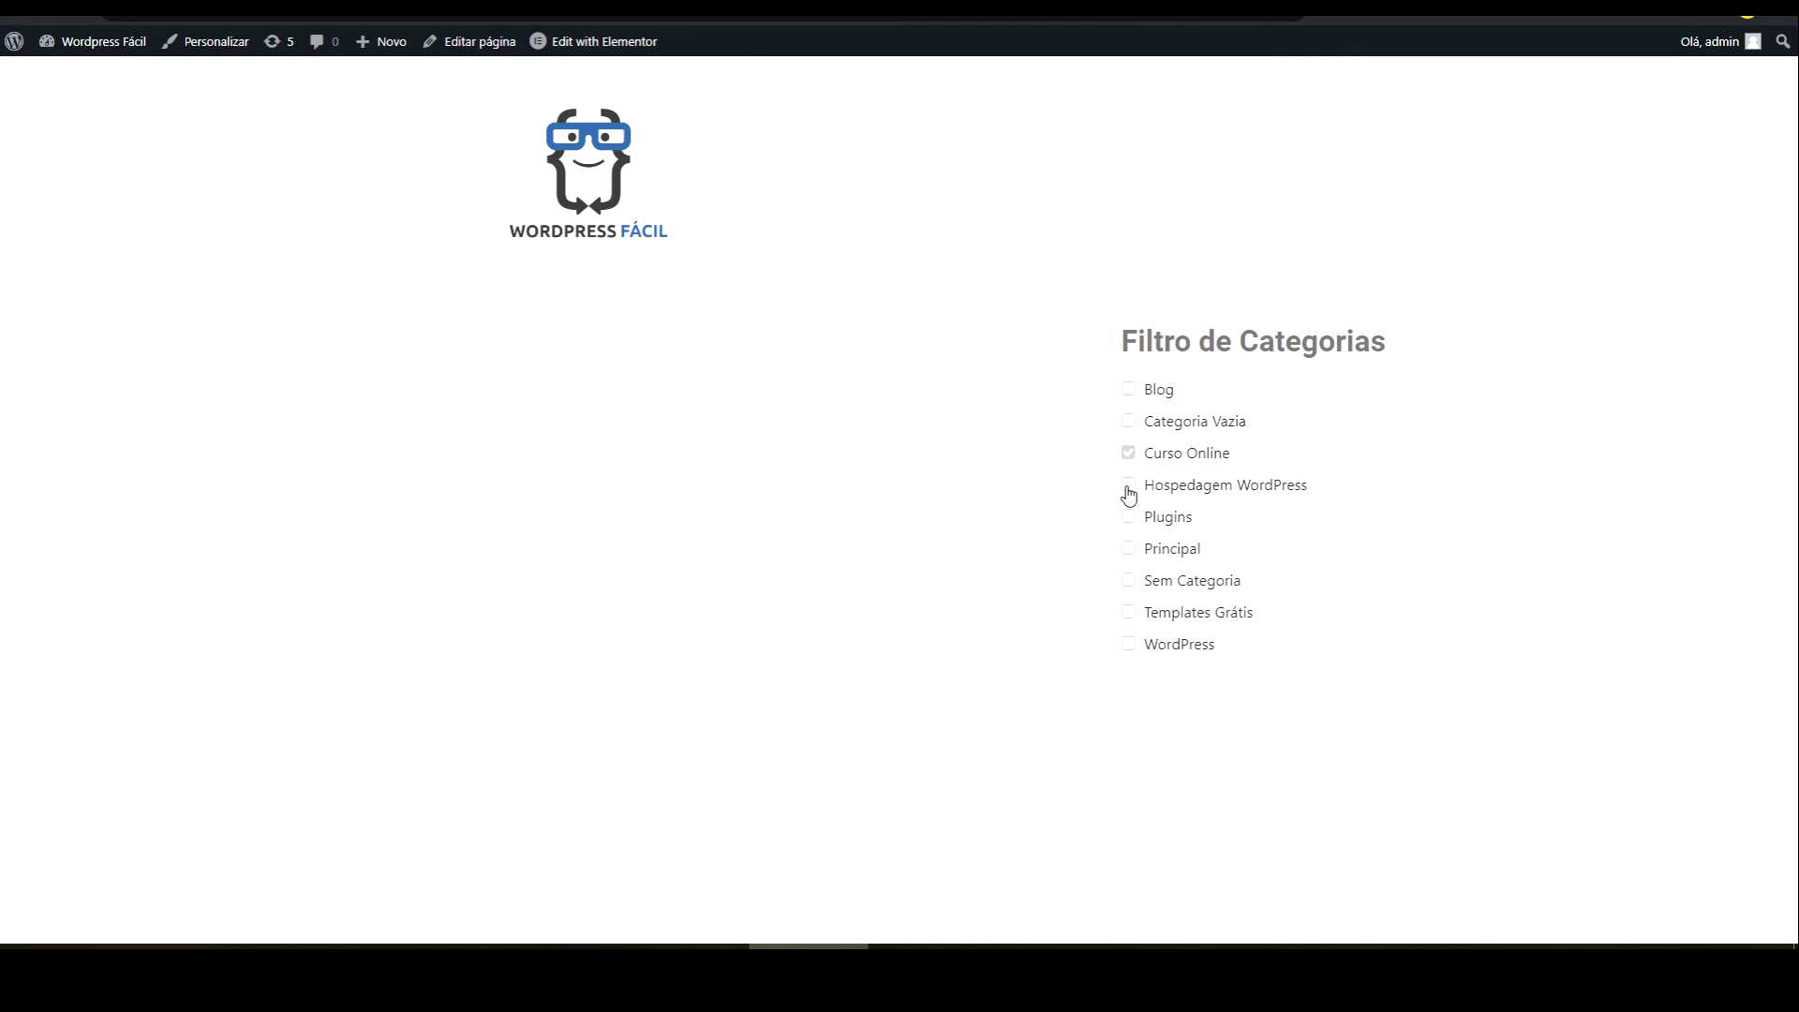
{"action": "left_click", "coordinate": [1129, 549]}
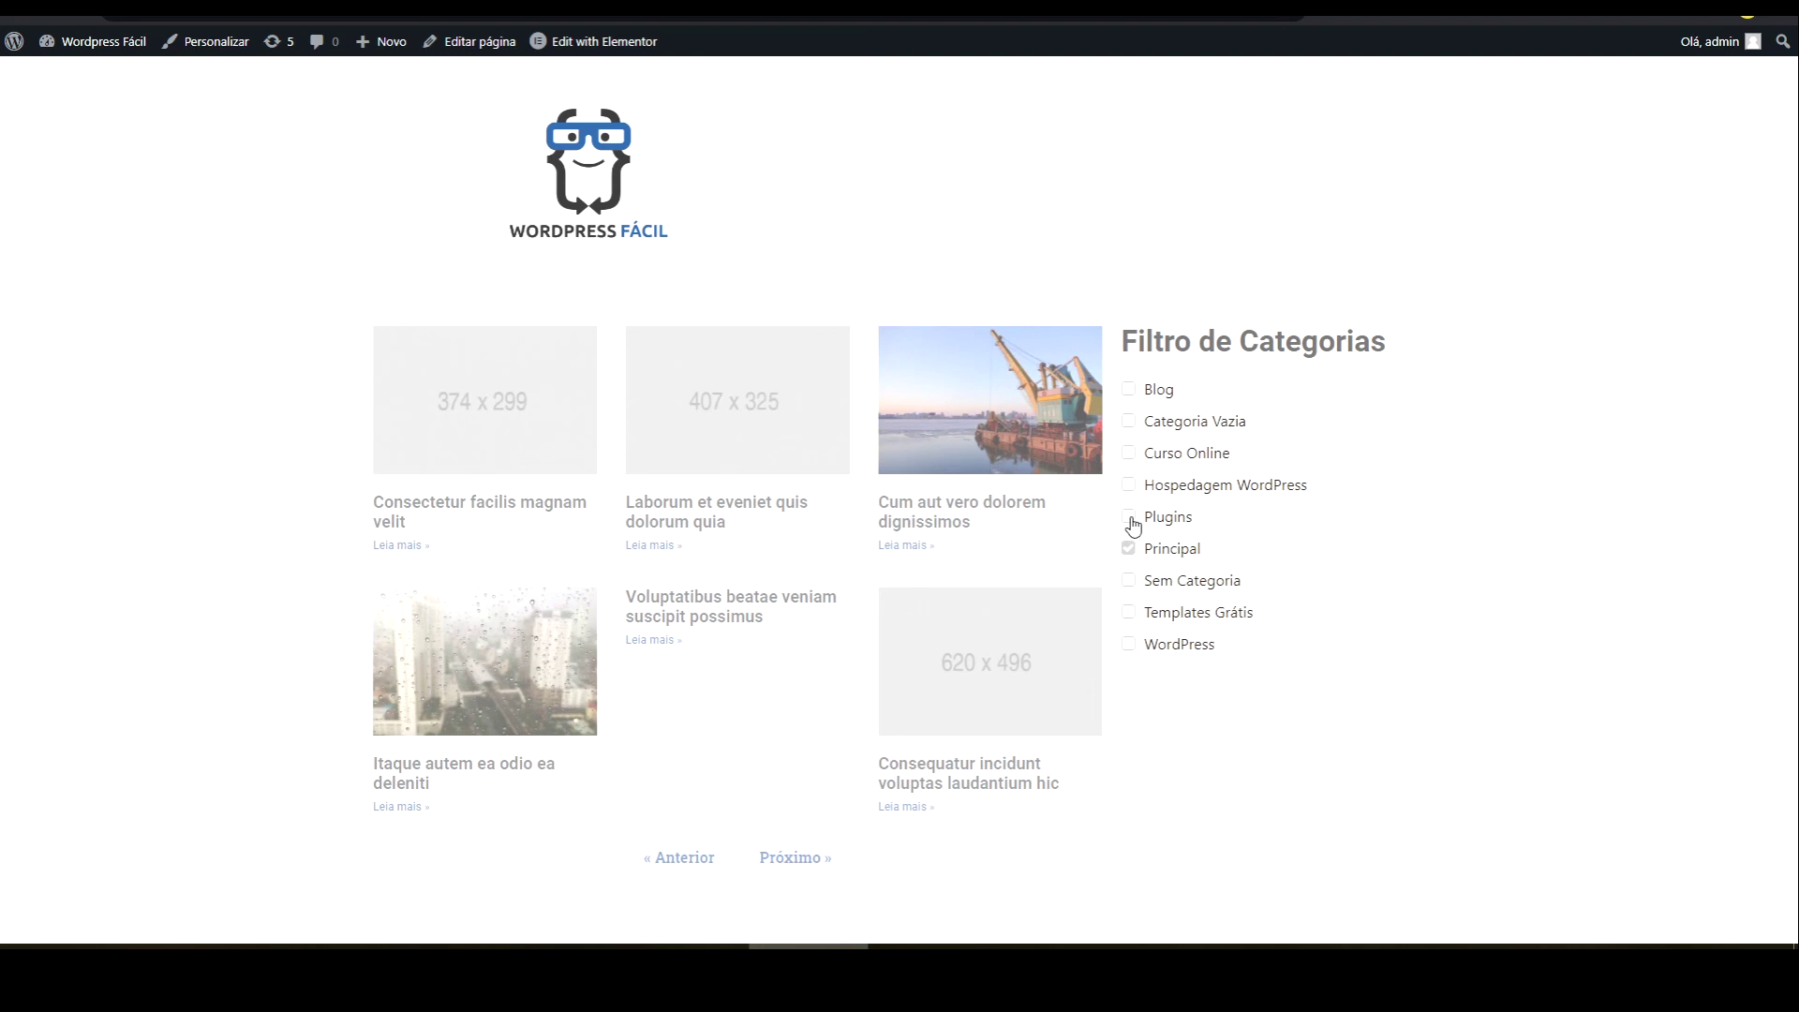
{"action": "left_click", "coordinate": [1128, 517]}
{"action": "left_click", "coordinate": [1129, 581]}
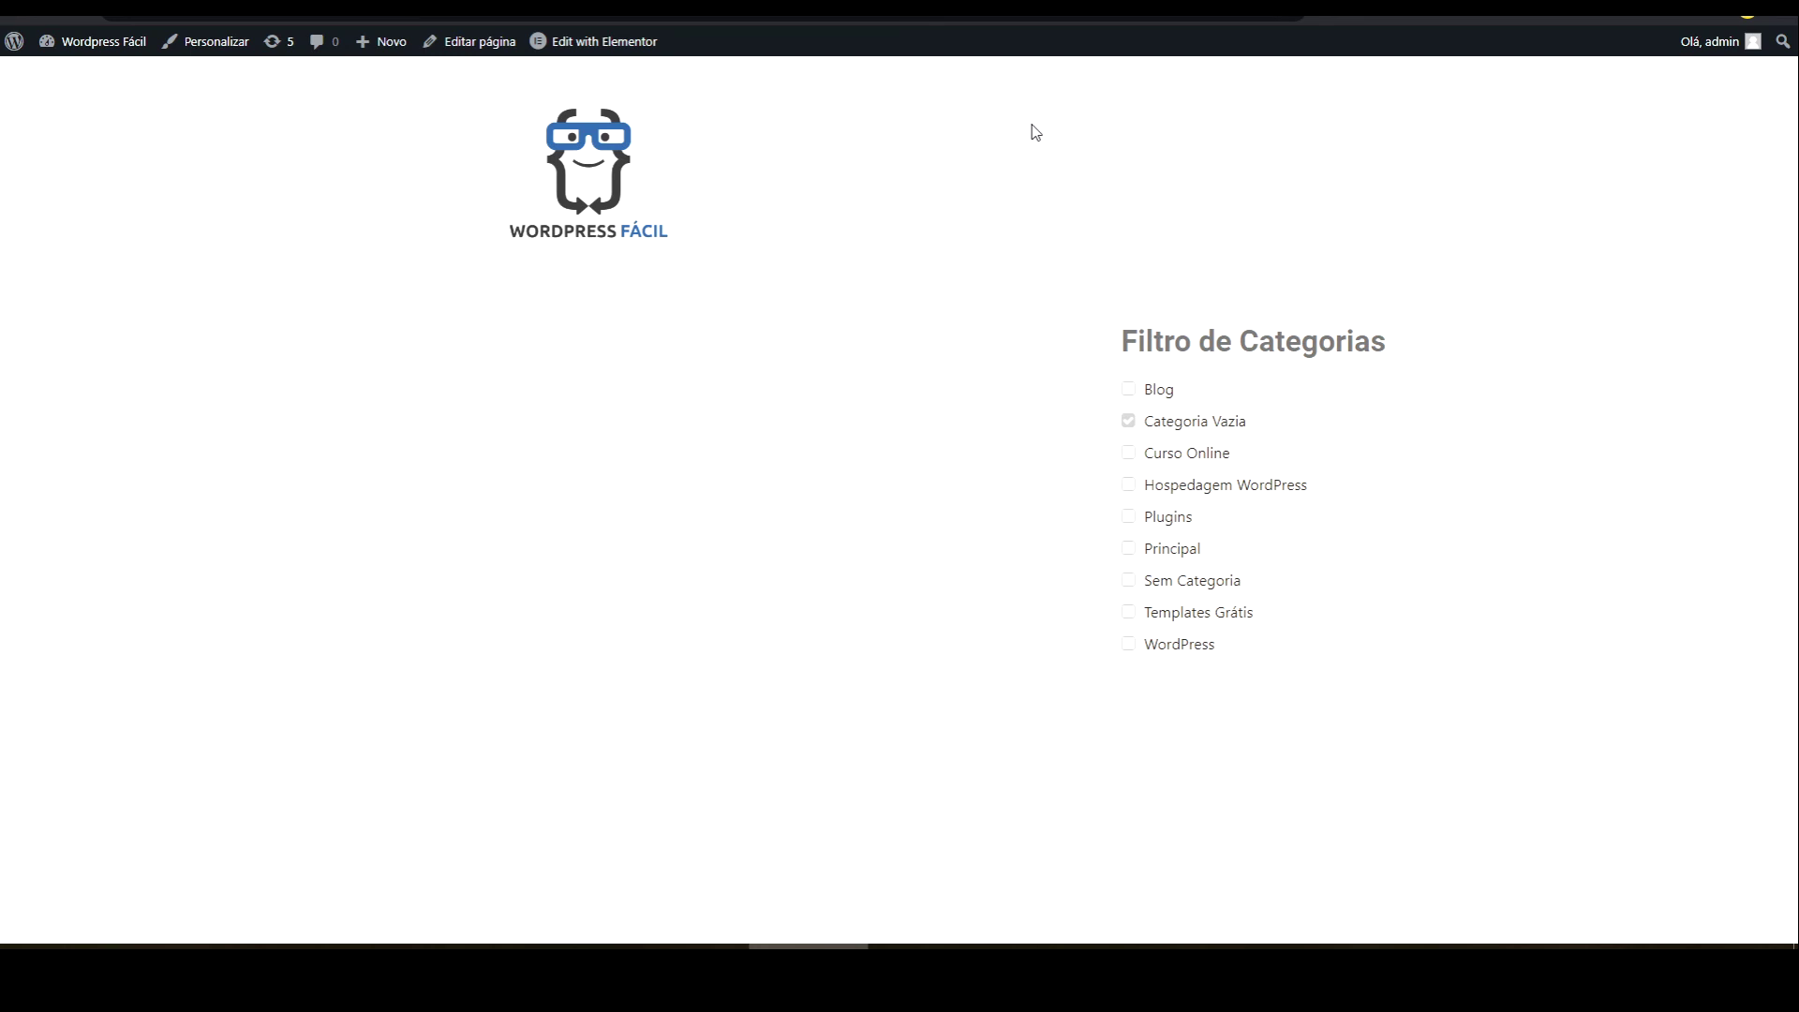
- Return to the posts list and toggle Categoria Vazia in the quick edit of Quia vel eum fuga consequuntur sit iste
{"action": "key", "text": "ctrl+Tab"}
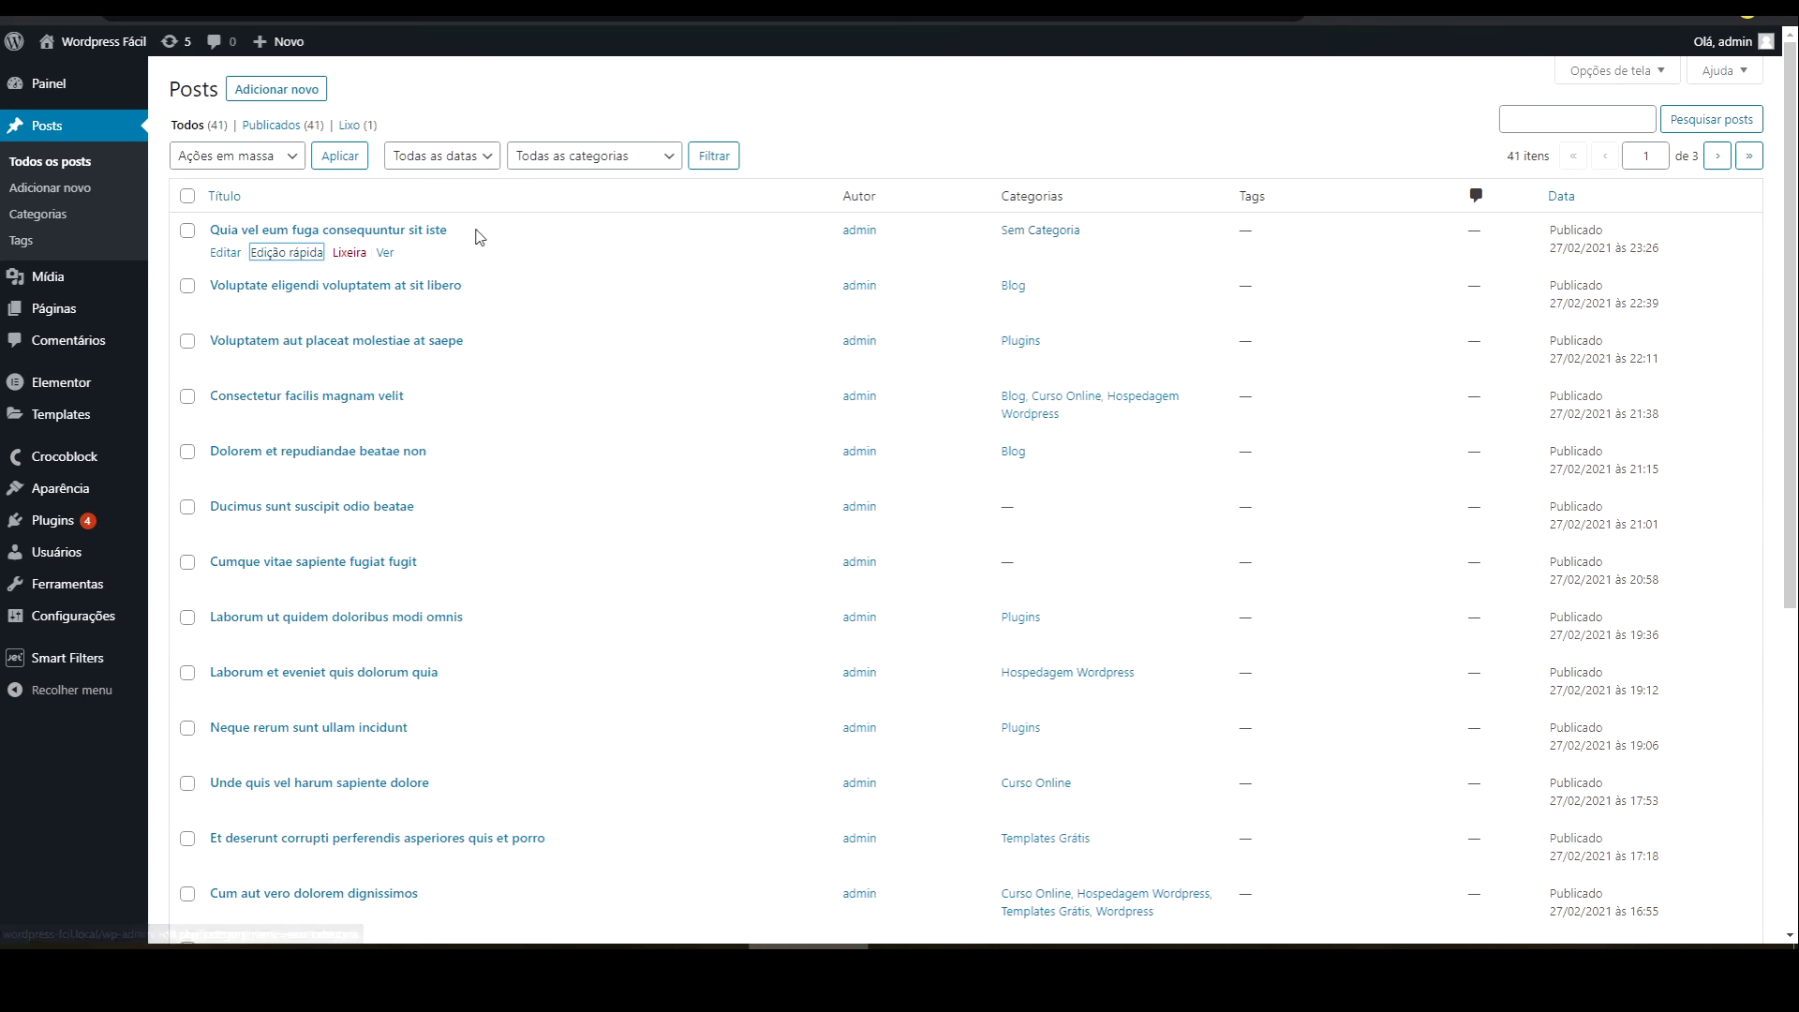
{"action": "left_click", "coordinate": [286, 253]}
{"action": "left_click", "coordinate": [863, 294]}
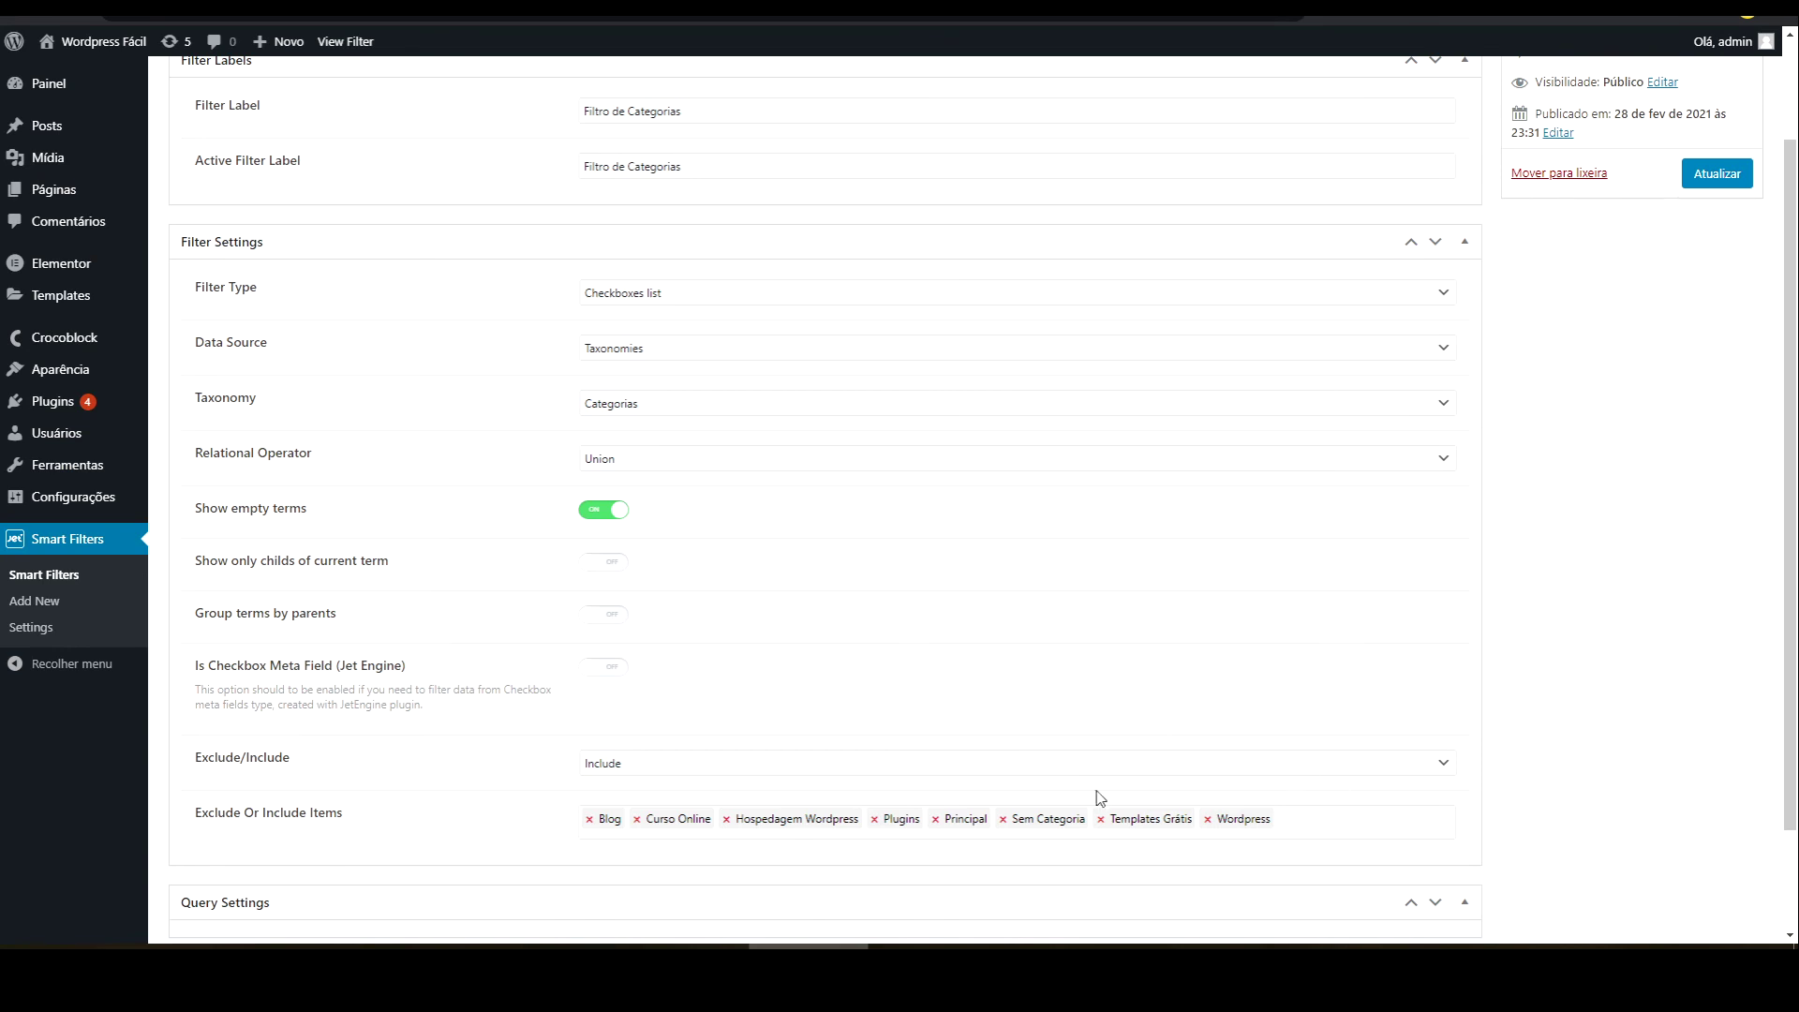
- Go back to the Filtro de Categorias settings and examine the categories offered for Exclude Or Include Items
{"action": "left_click", "coordinate": [1384, 822]}
{"action": "scroll", "coordinate": [1273, 714], "scroll_direction": "down", "scroll_amount": 2}
{"action": "scroll", "coordinate": [1273, 715], "scroll_direction": "up", "scroll_amount": 2}
{"action": "left_click", "coordinate": [1583, 587]}
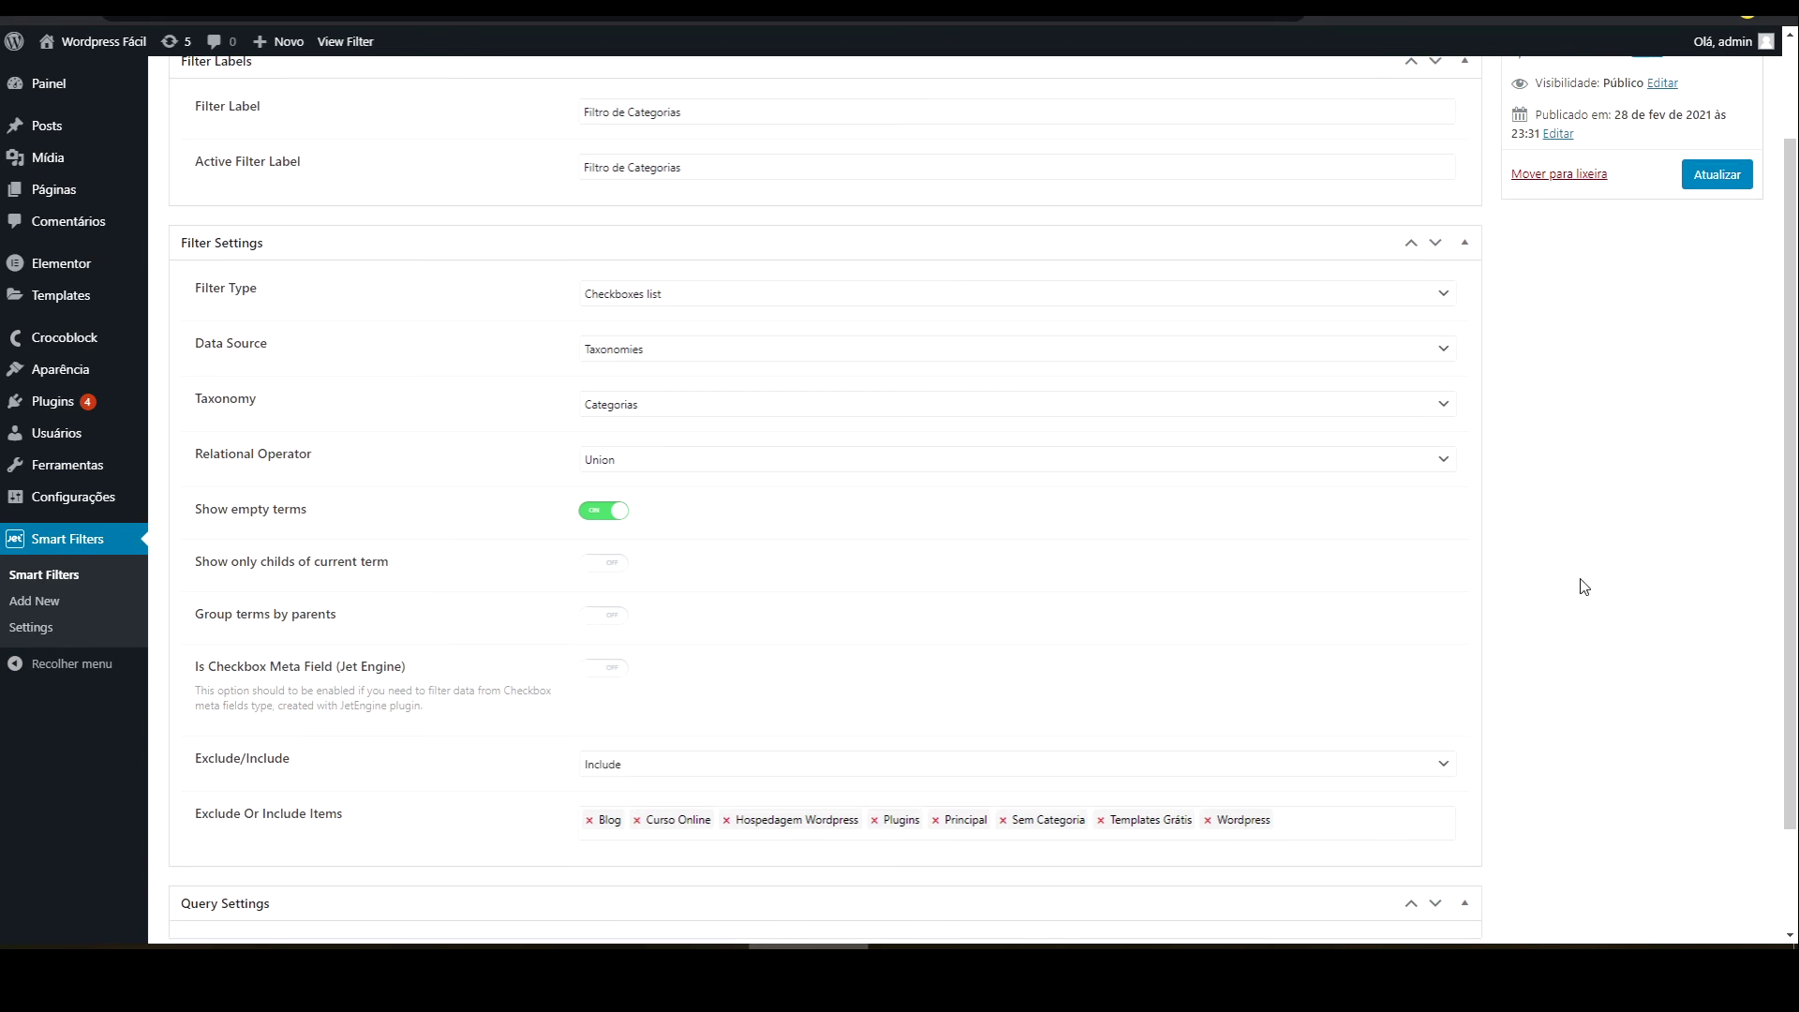